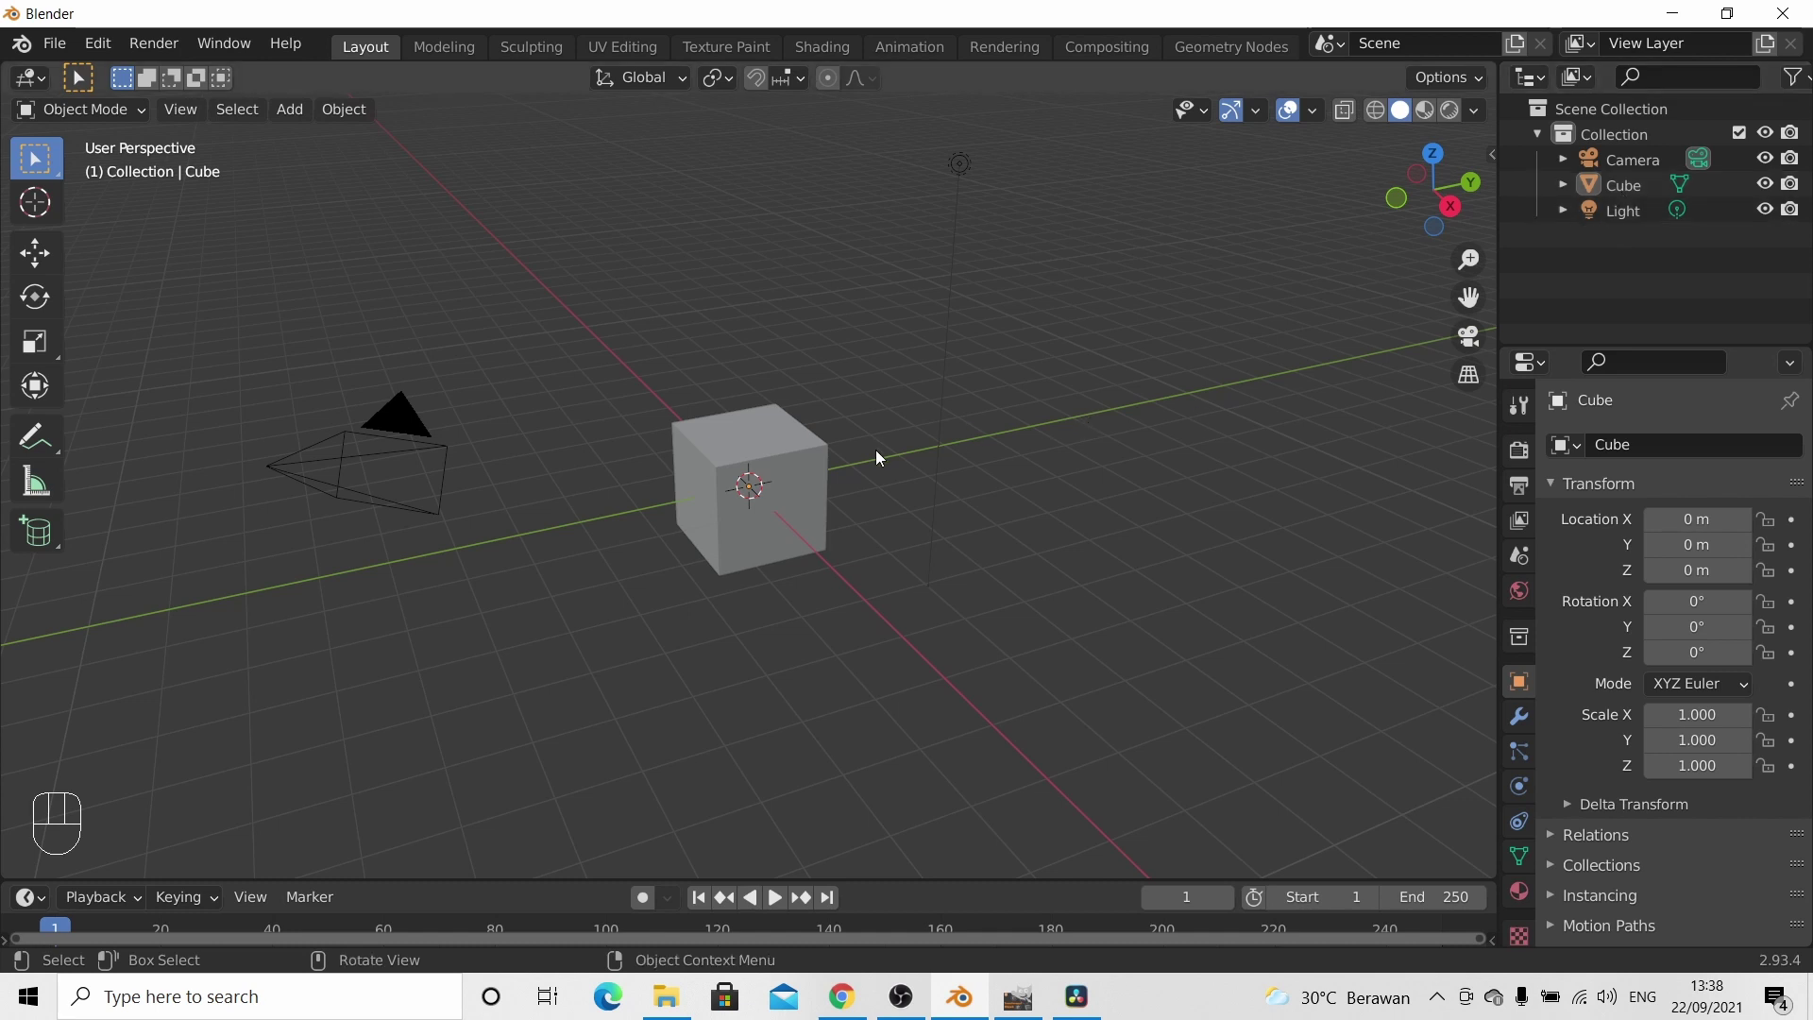
# - Select the cube, the camera and the light one at a time in the viewport, ending with the light
pyautogui.click(757, 429)
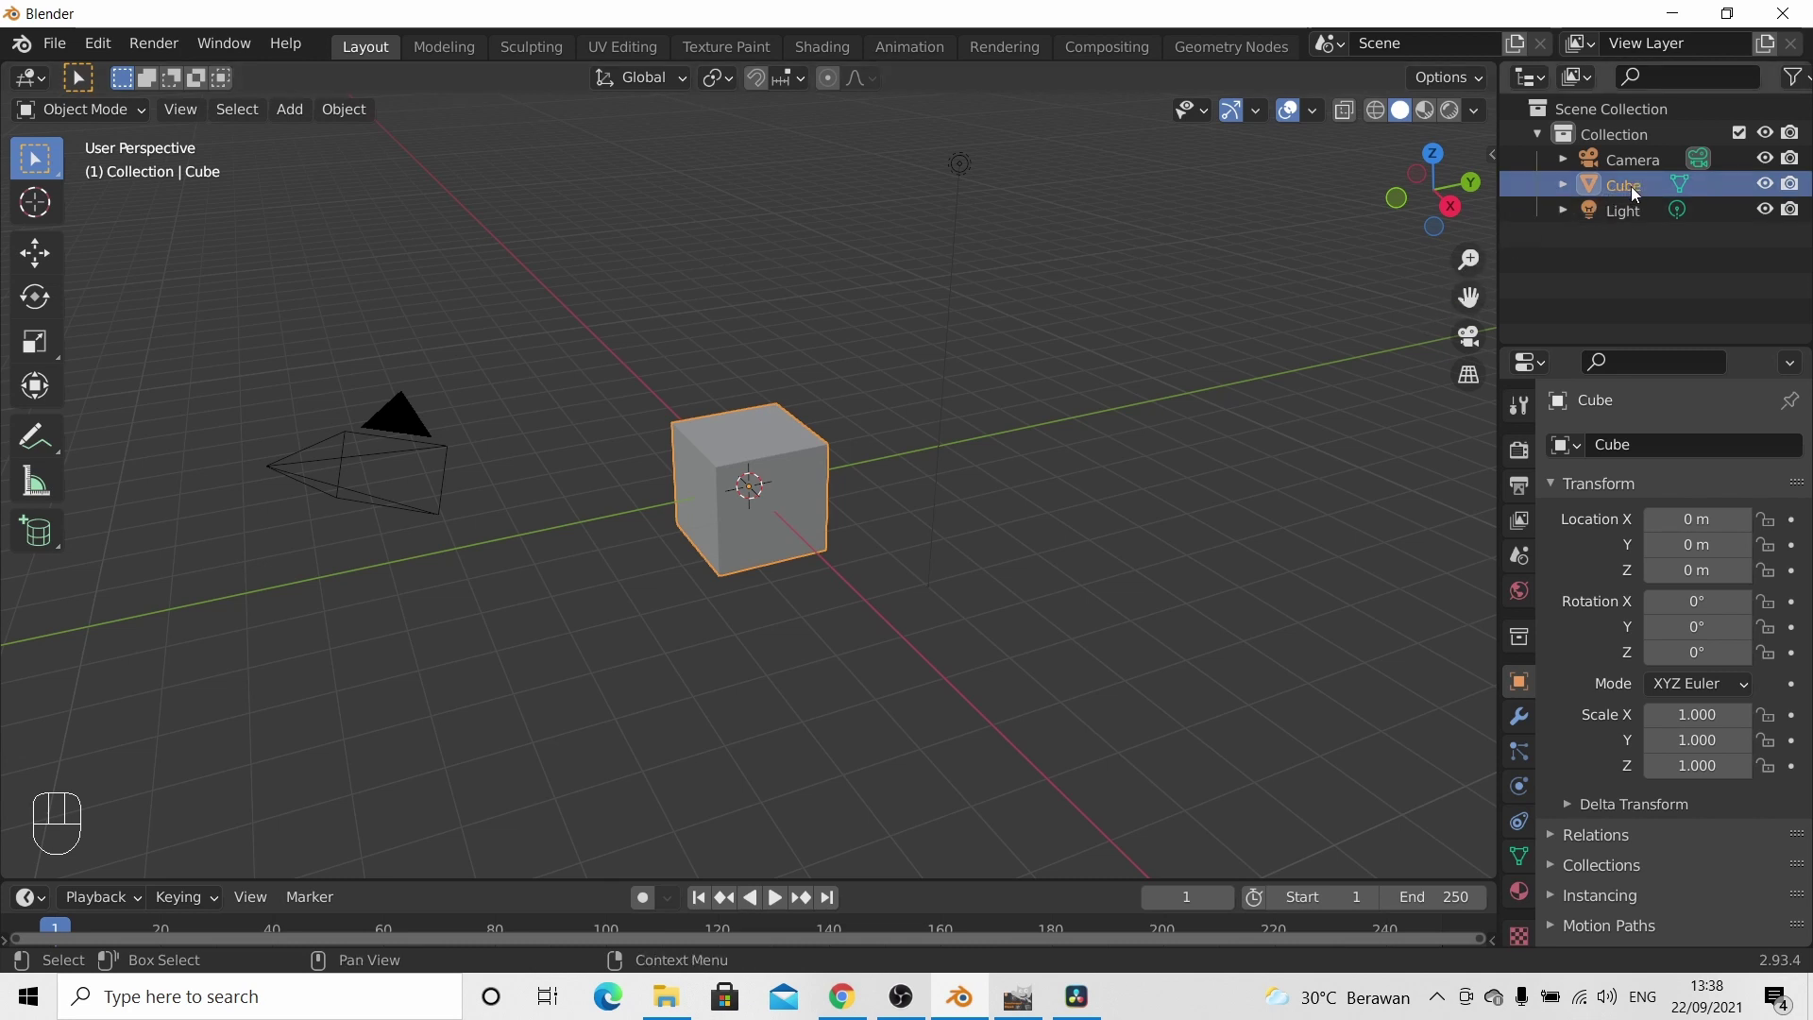
pyautogui.click(402, 424)
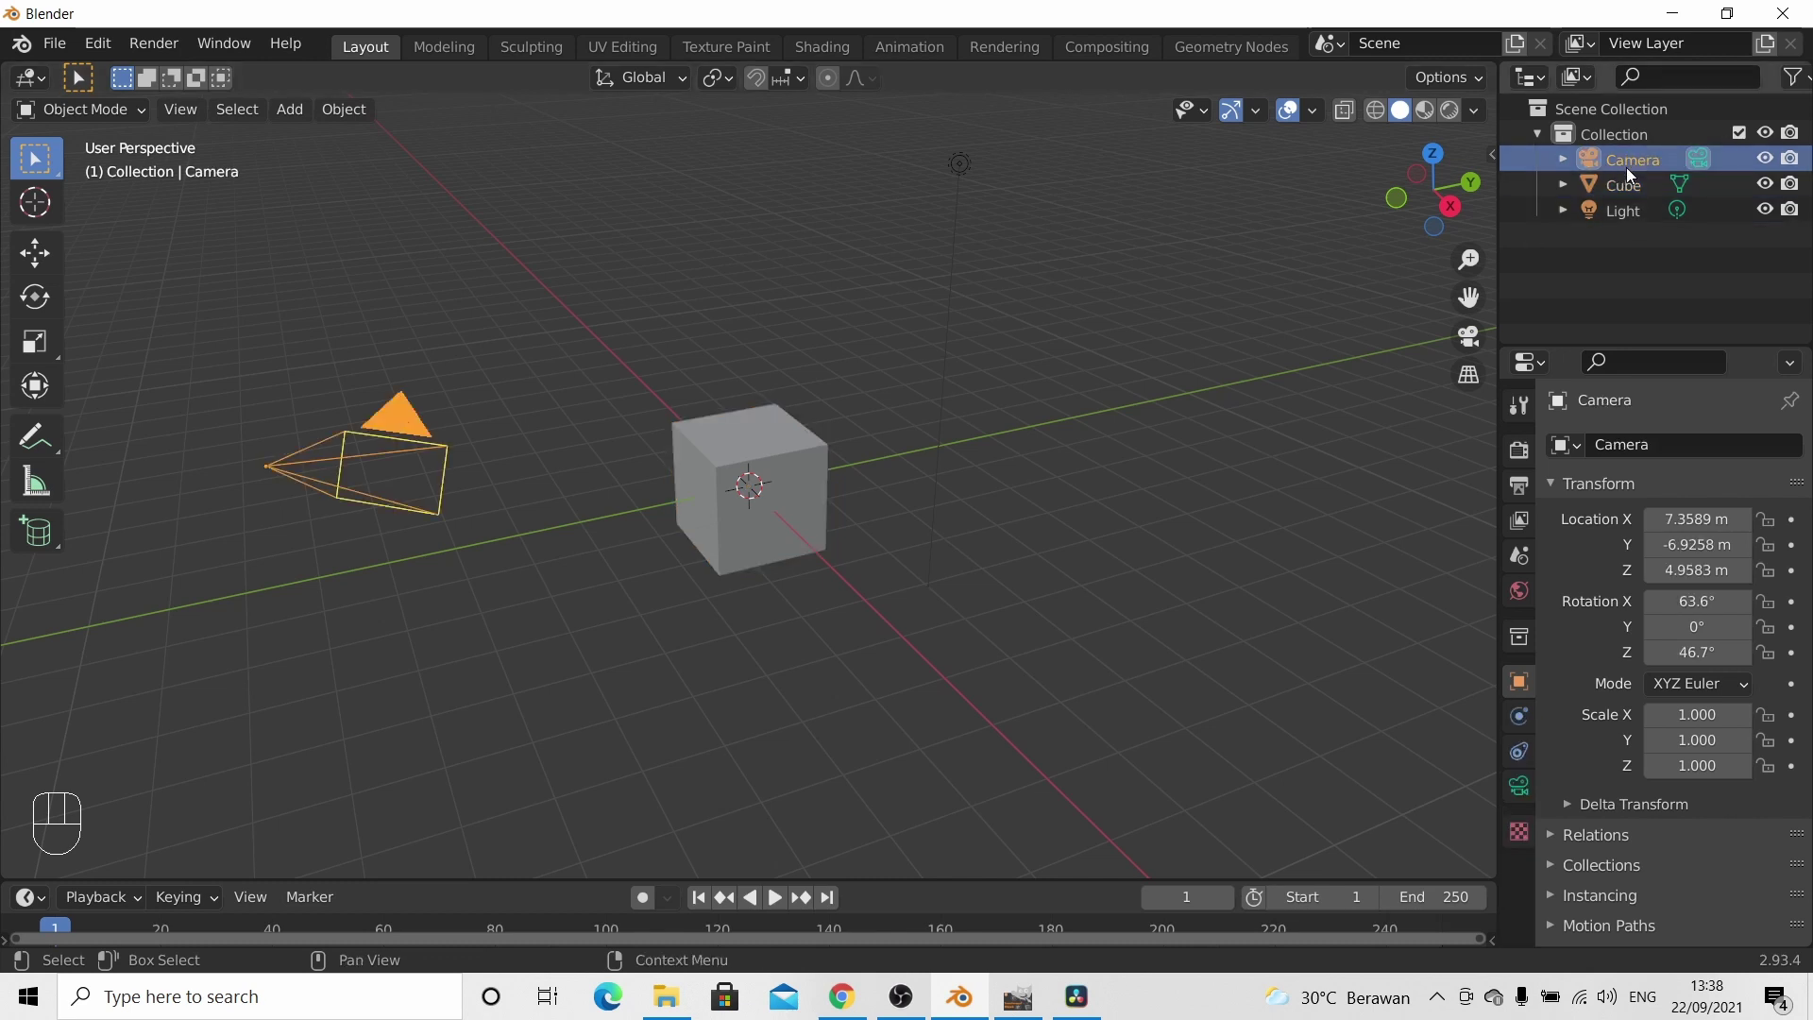
pyautogui.click(961, 165)
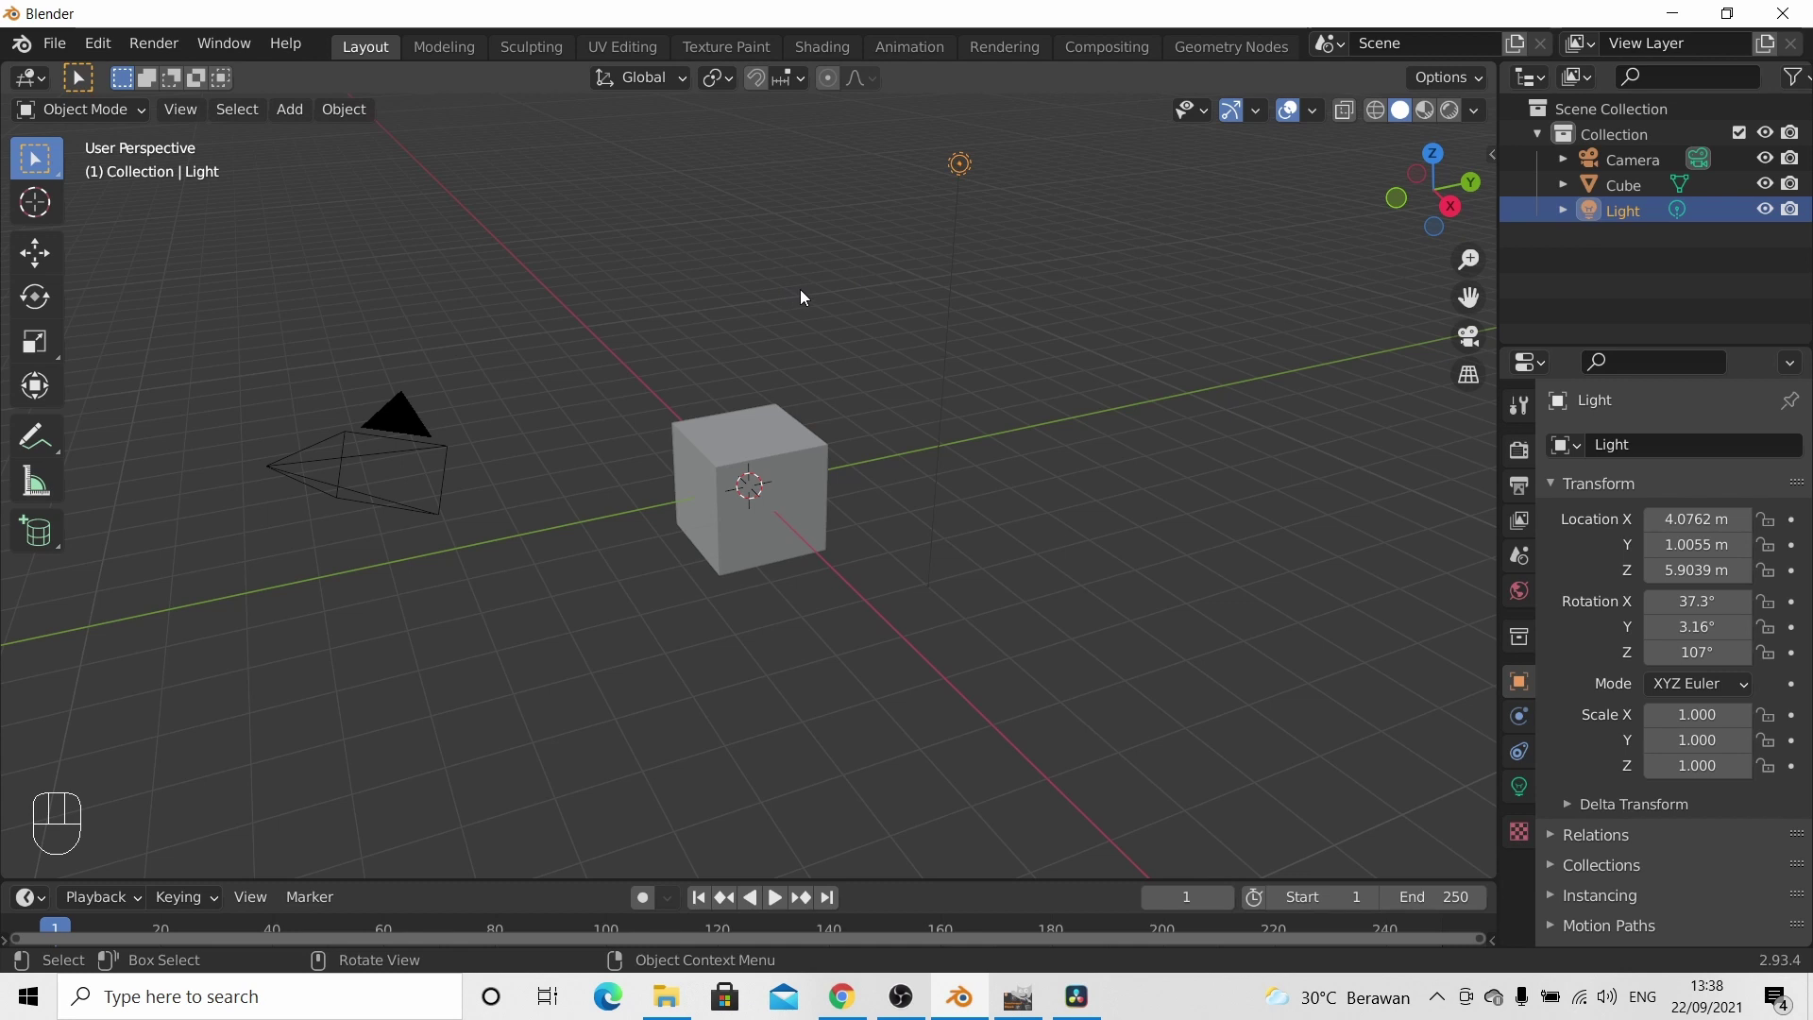
pyautogui.click(763, 439)
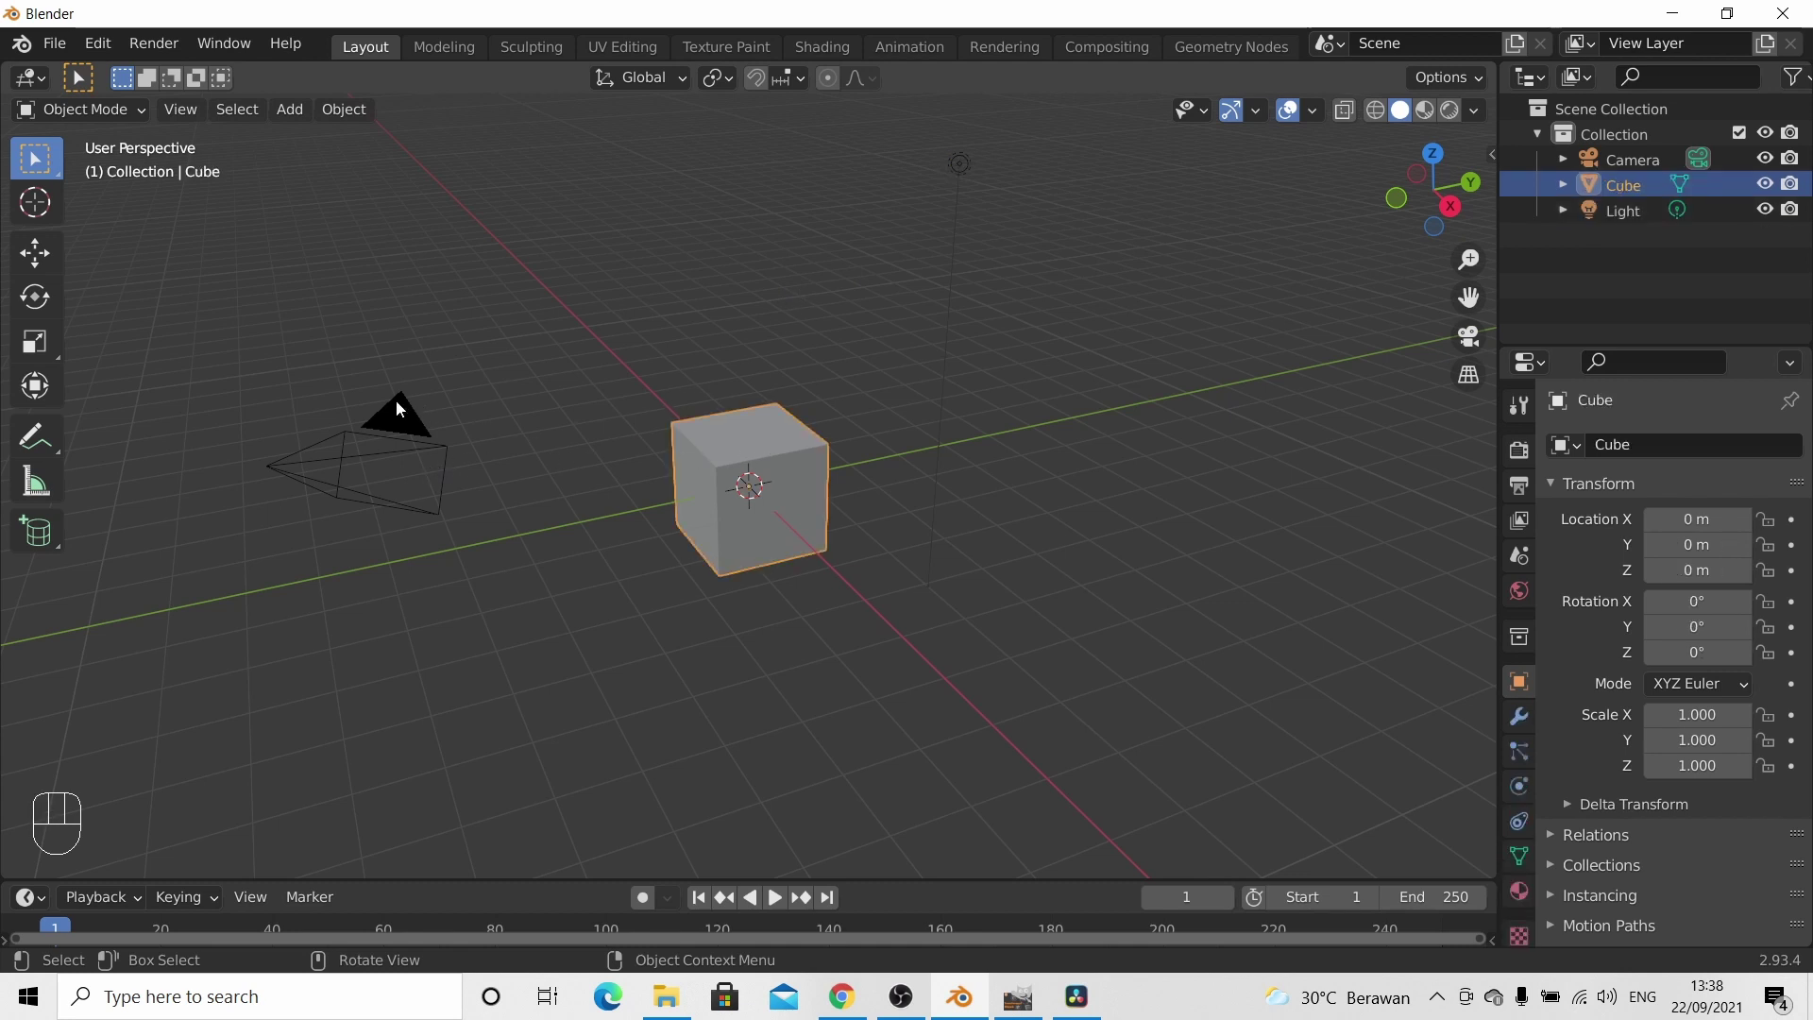
pyautogui.click(401, 413)
pyautogui.click(750, 417)
pyautogui.click(961, 163)
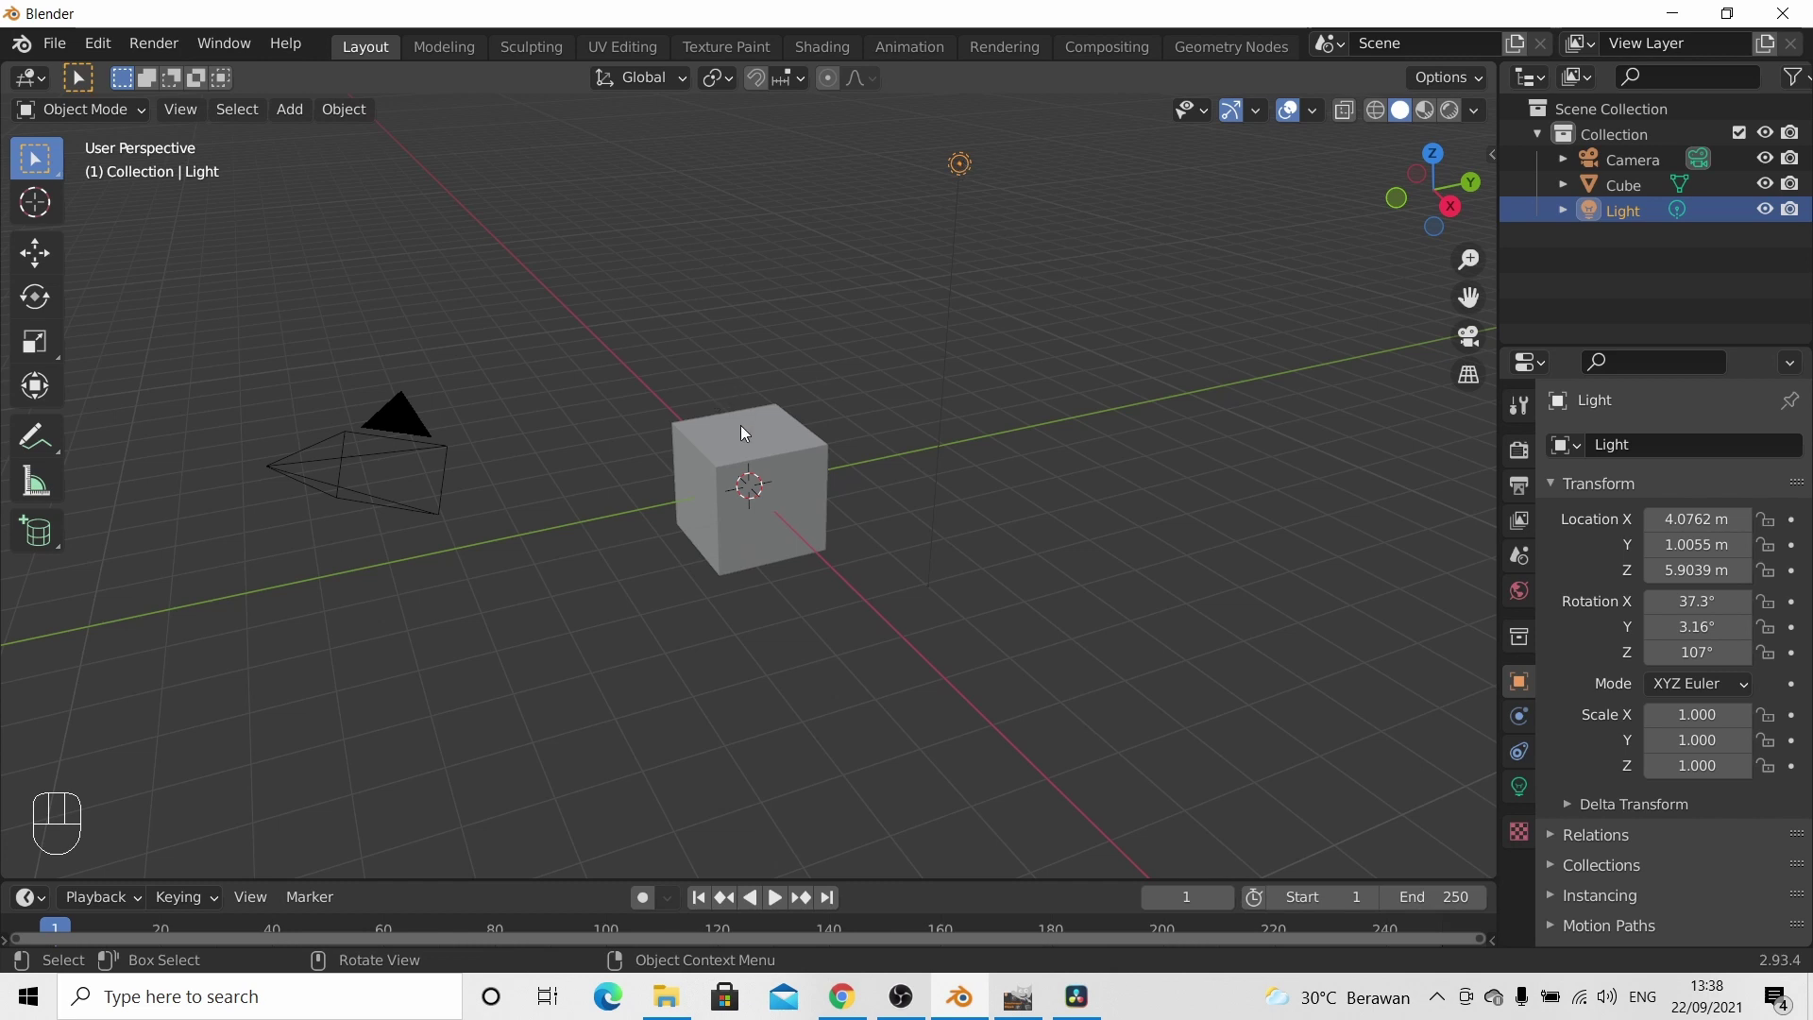
# - Change the selection tool to Tweak and select the cube with it
pyautogui.click(41, 168)
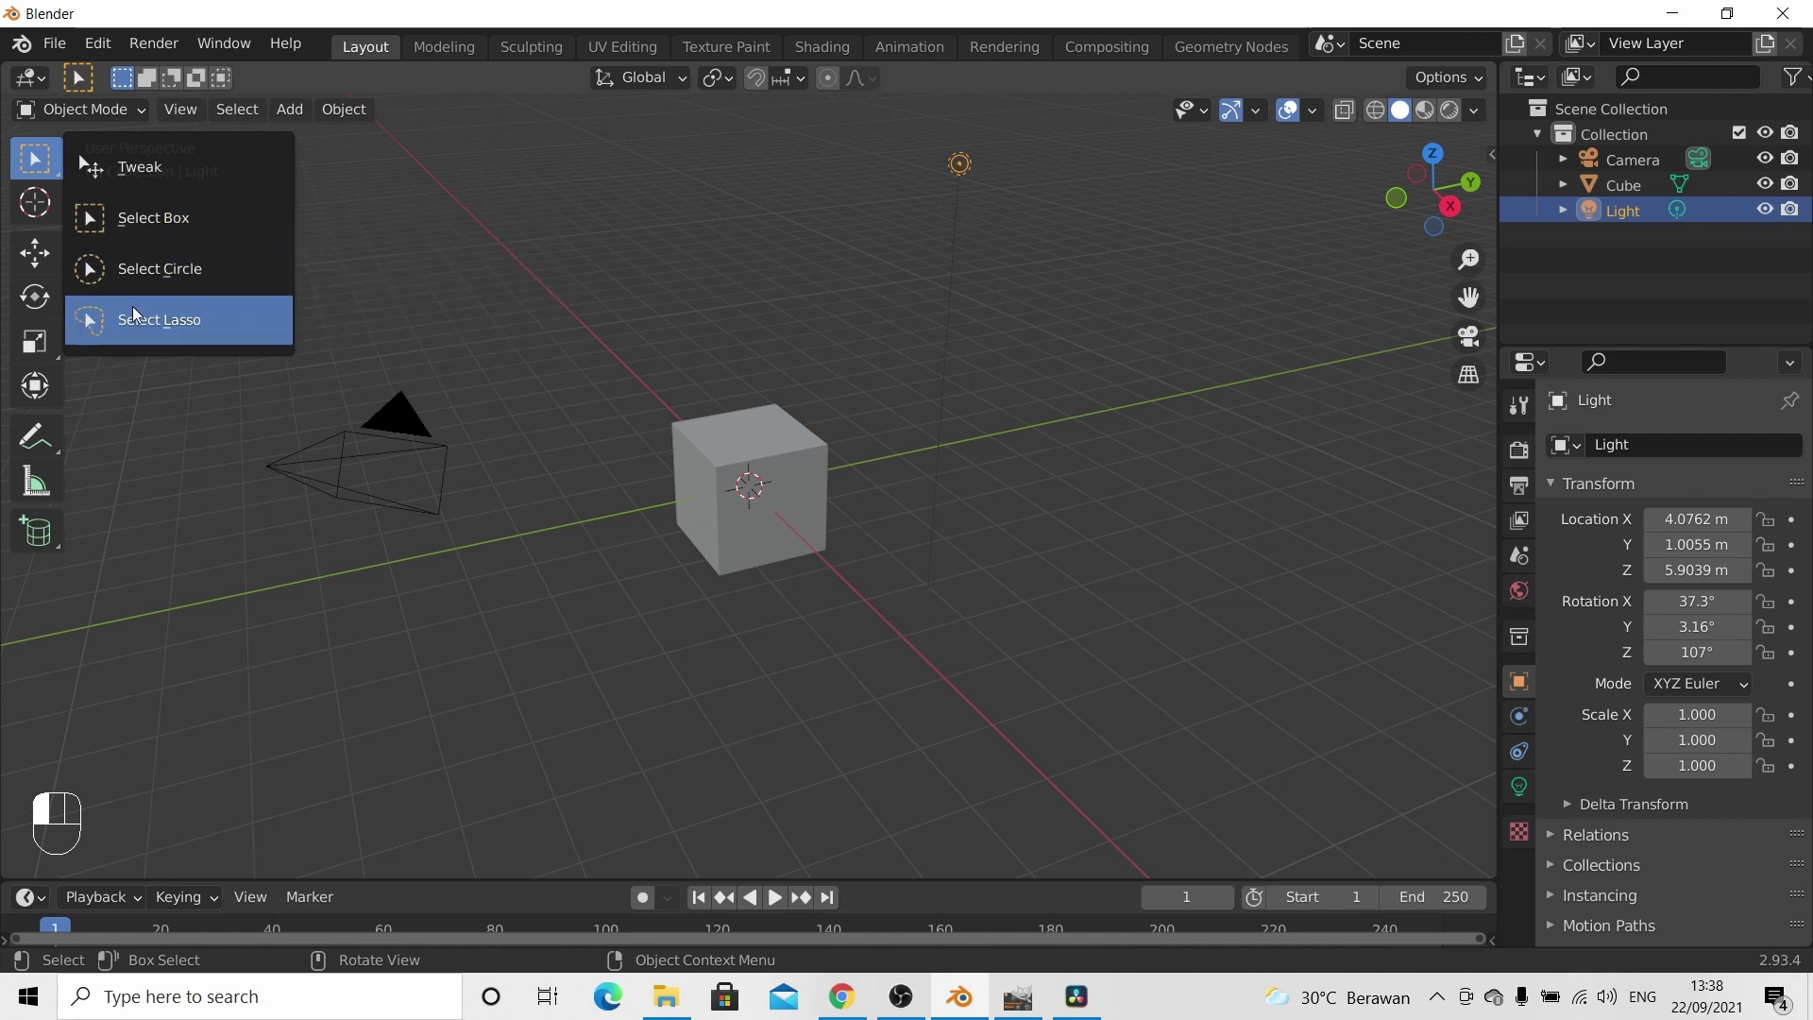
pyautogui.moveTo(142, 282); pyautogui.dragTo(131, 183)
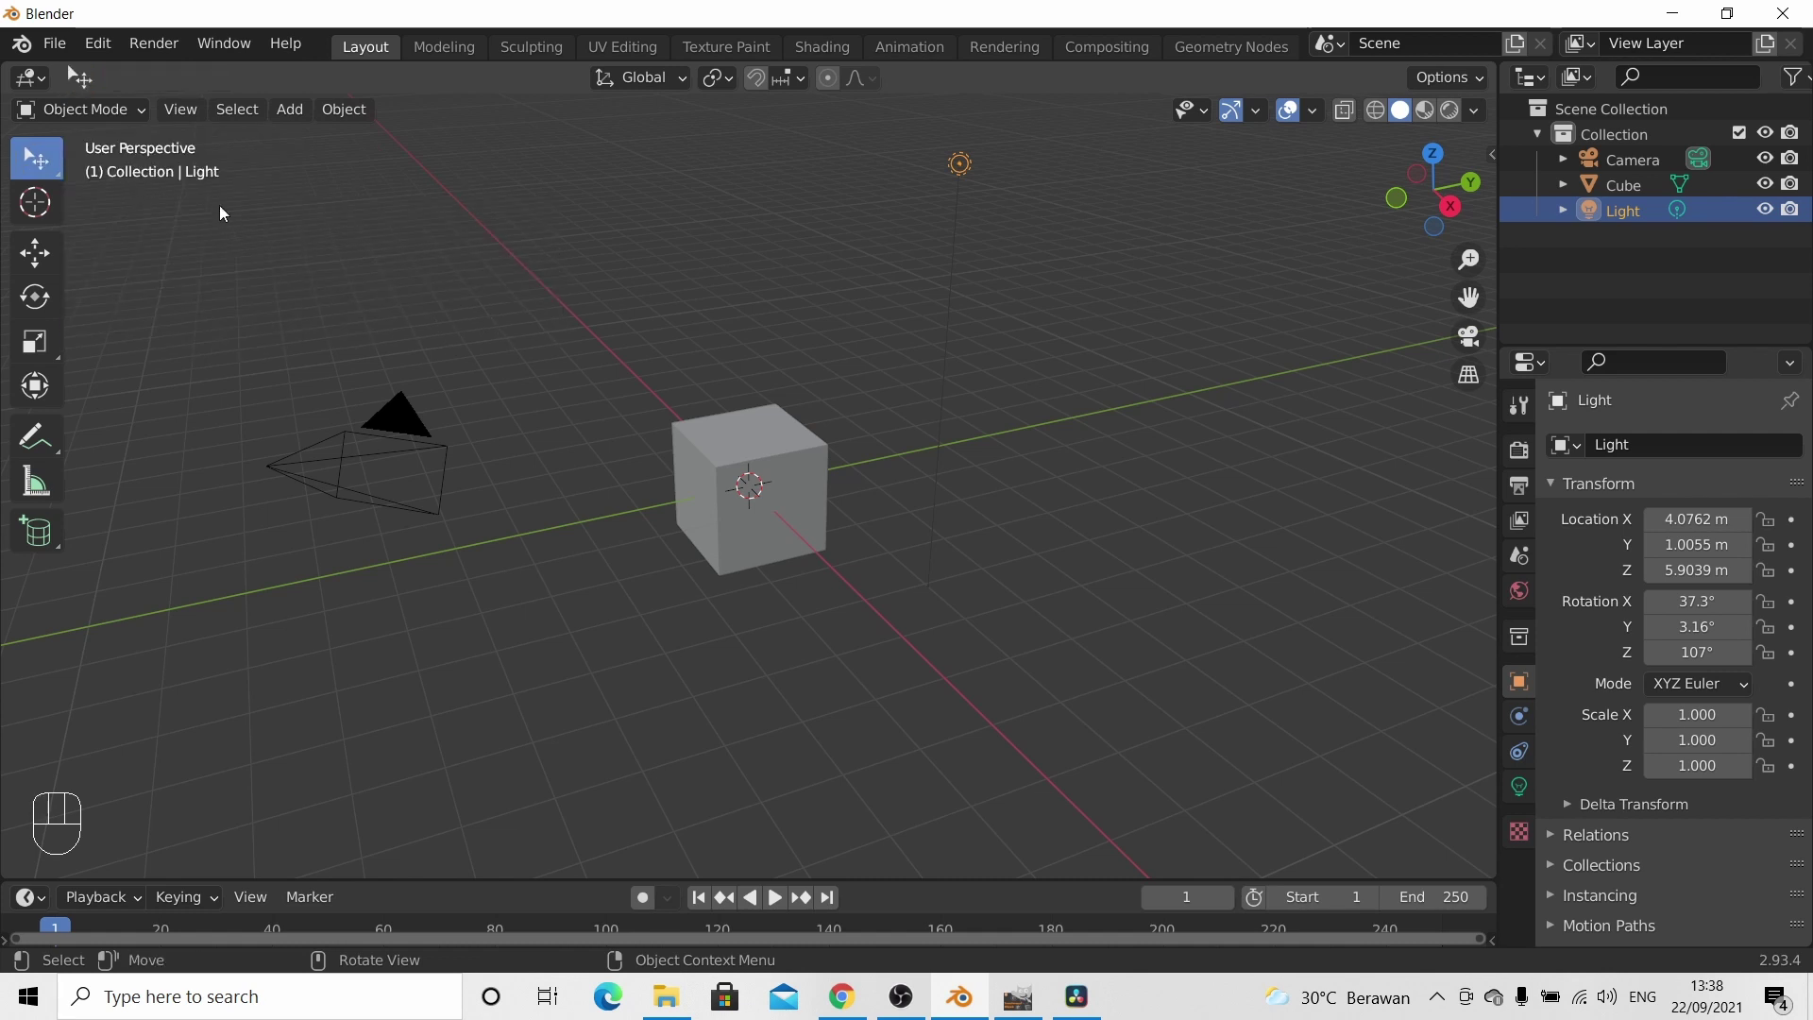
pyautogui.click(731, 447)
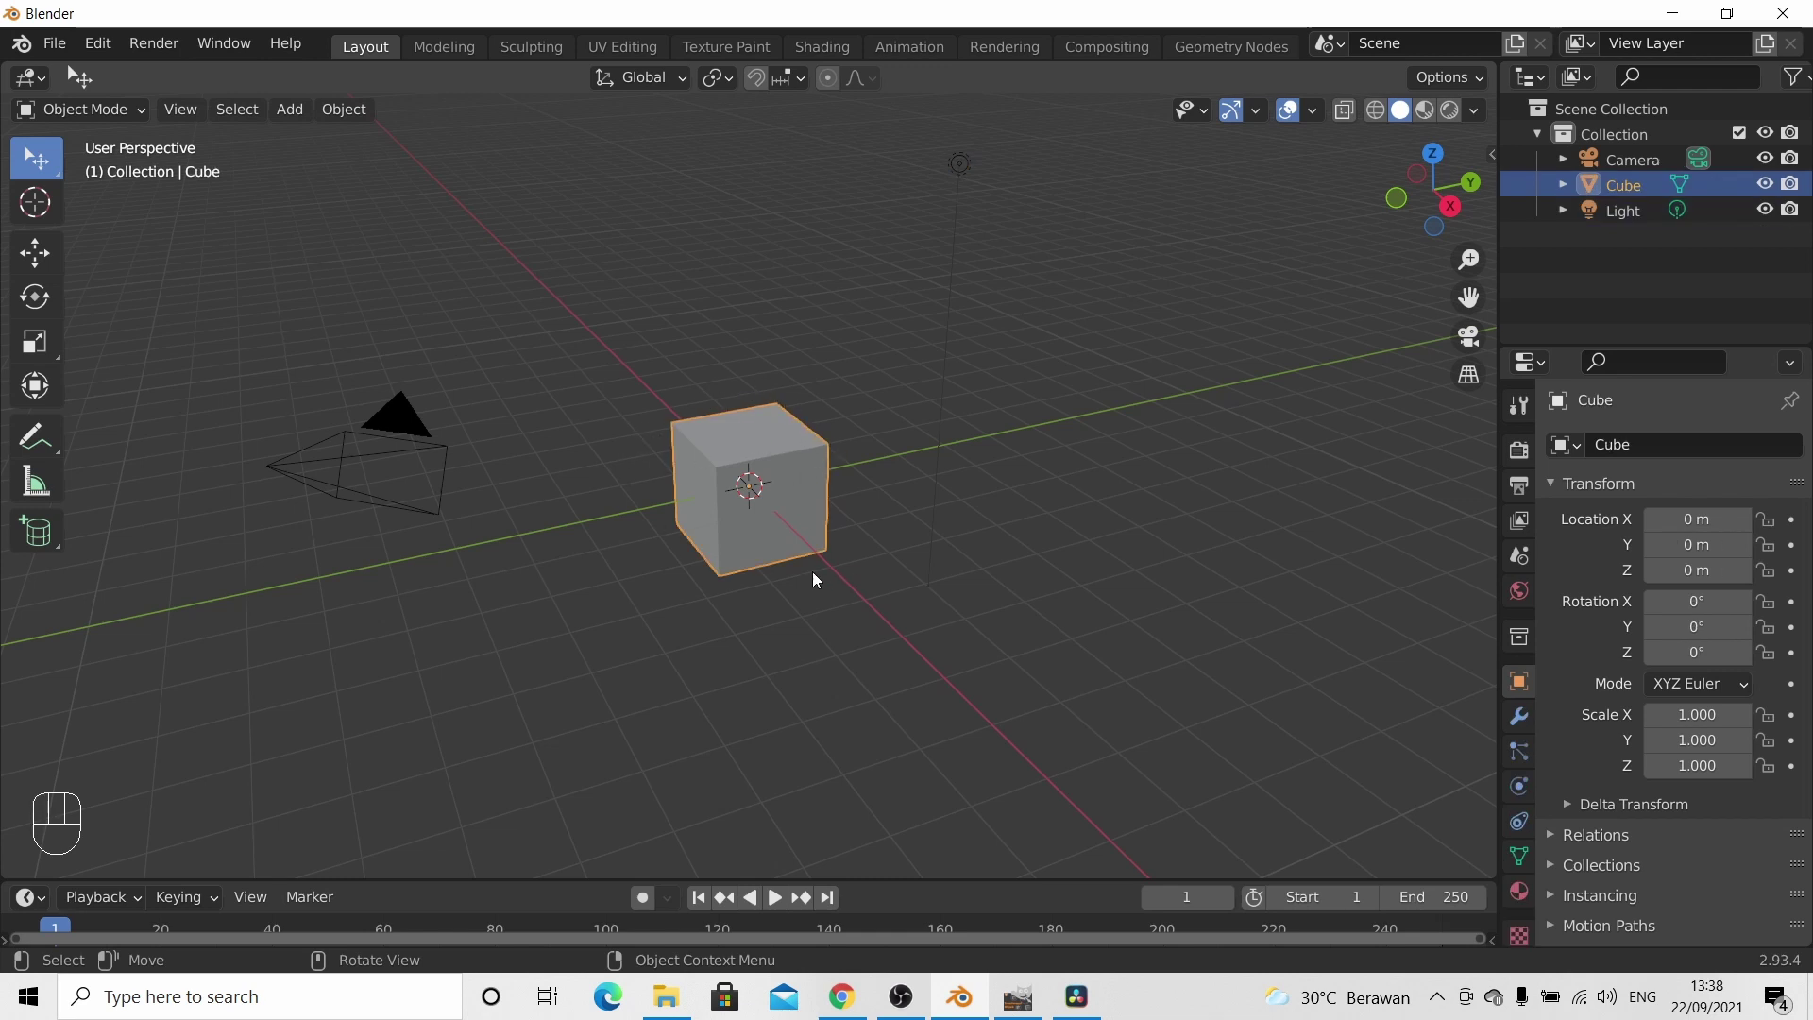
# - Switch to Select Box and box-select all three objects, only the cube, and only the camera
pyautogui.moveTo(35, 158); pyautogui.dragTo(163, 225)
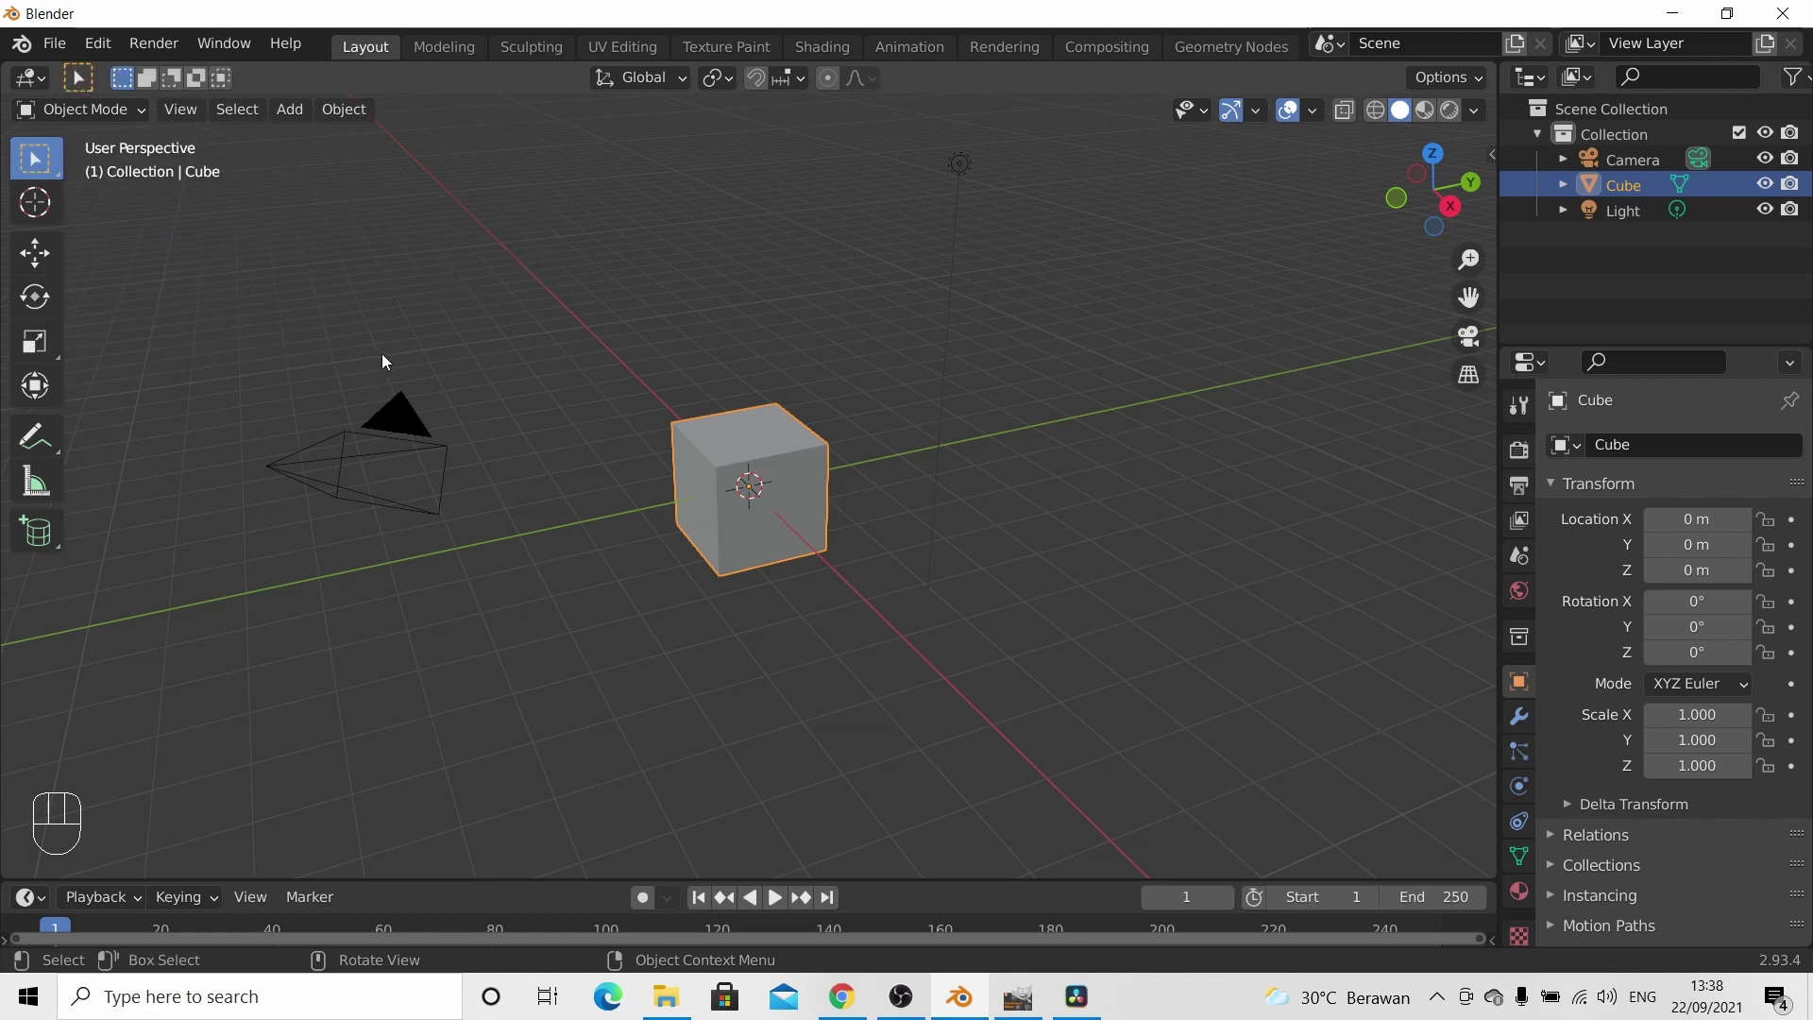
pyautogui.moveTo(315, 245); pyautogui.dragTo(777, 530)
pyautogui.moveTo(299, 142); pyautogui.dragTo(1014, 557)
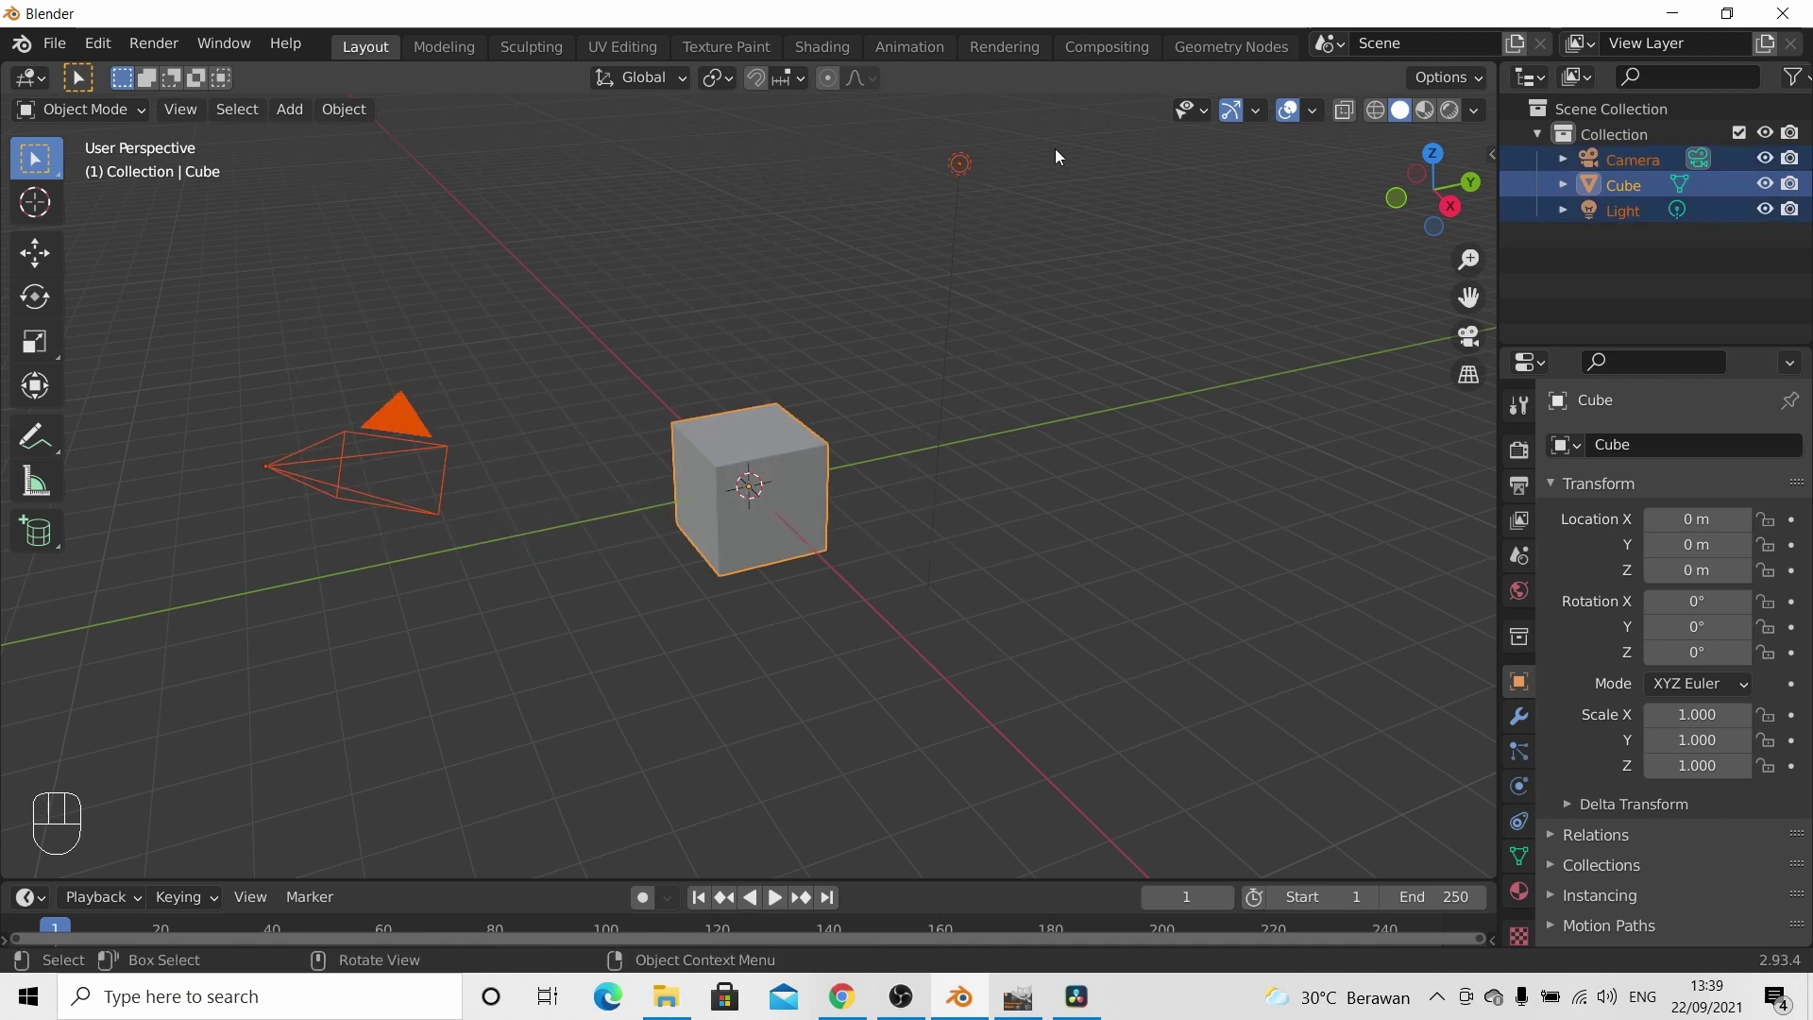
pyautogui.click(948, 270)
pyautogui.moveTo(858, 333); pyautogui.dragTo(701, 539)
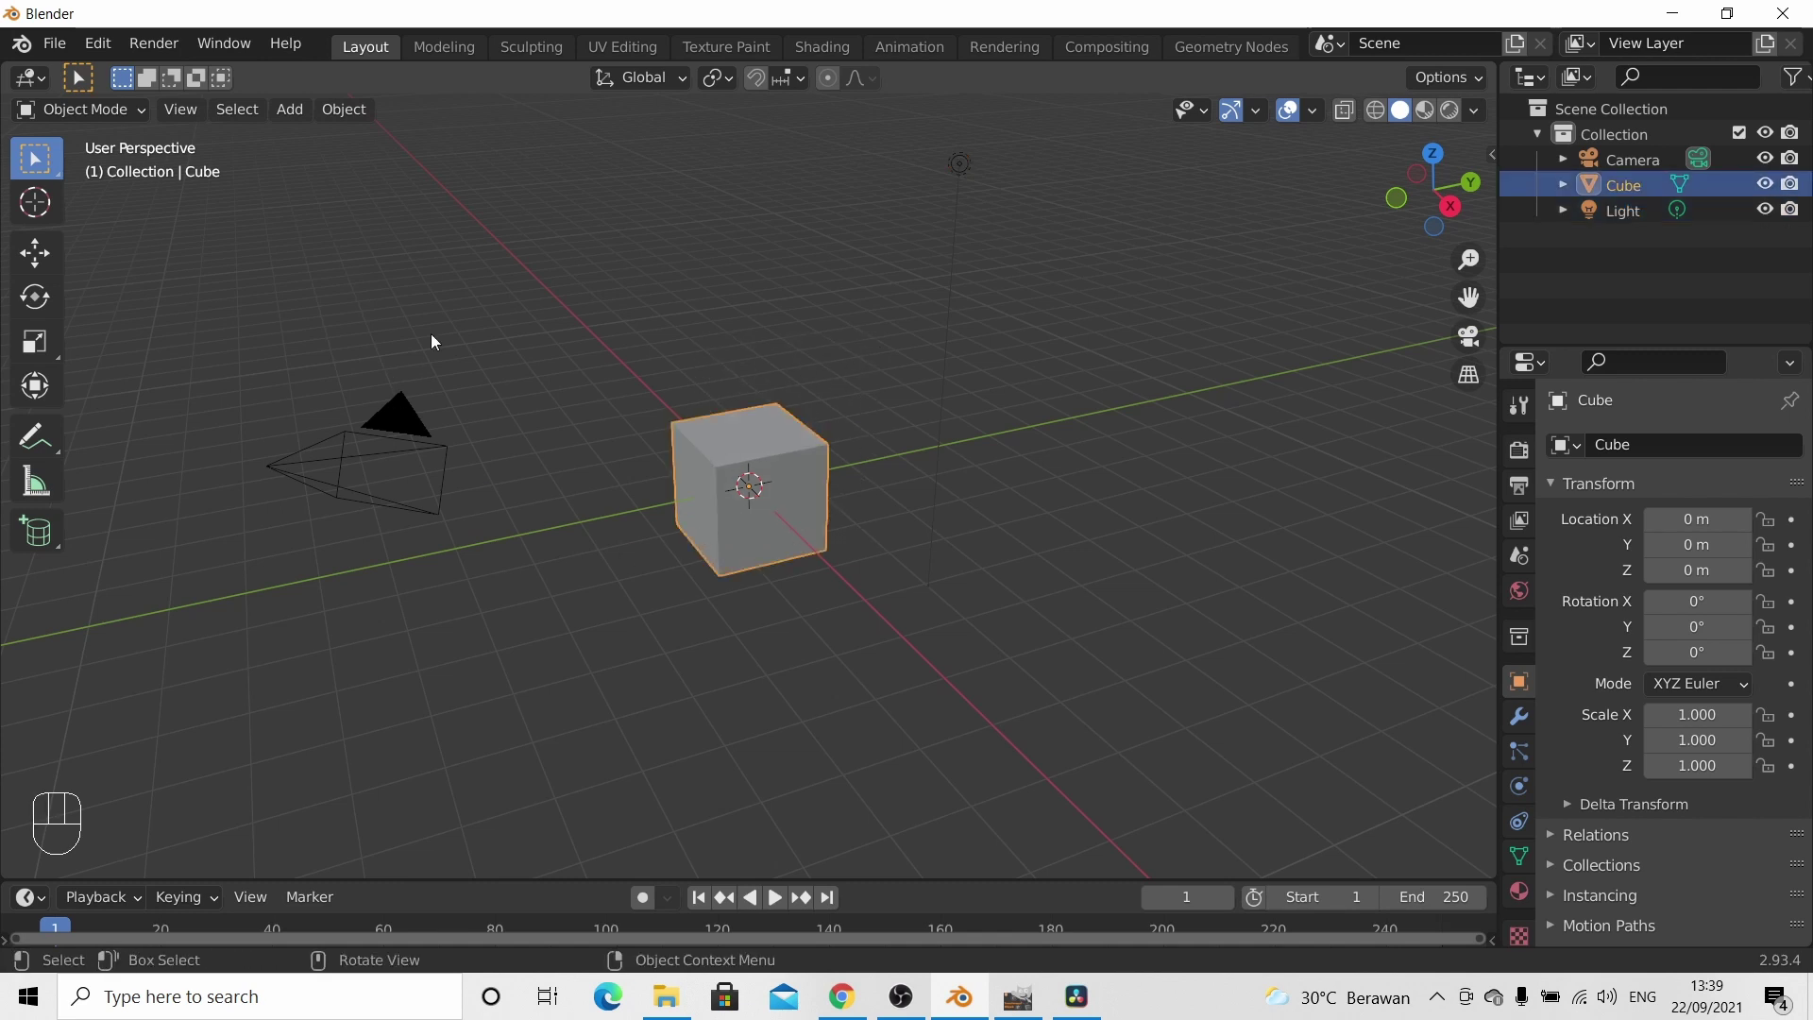
pyautogui.moveTo(473, 326); pyautogui.dragTo(346, 537)
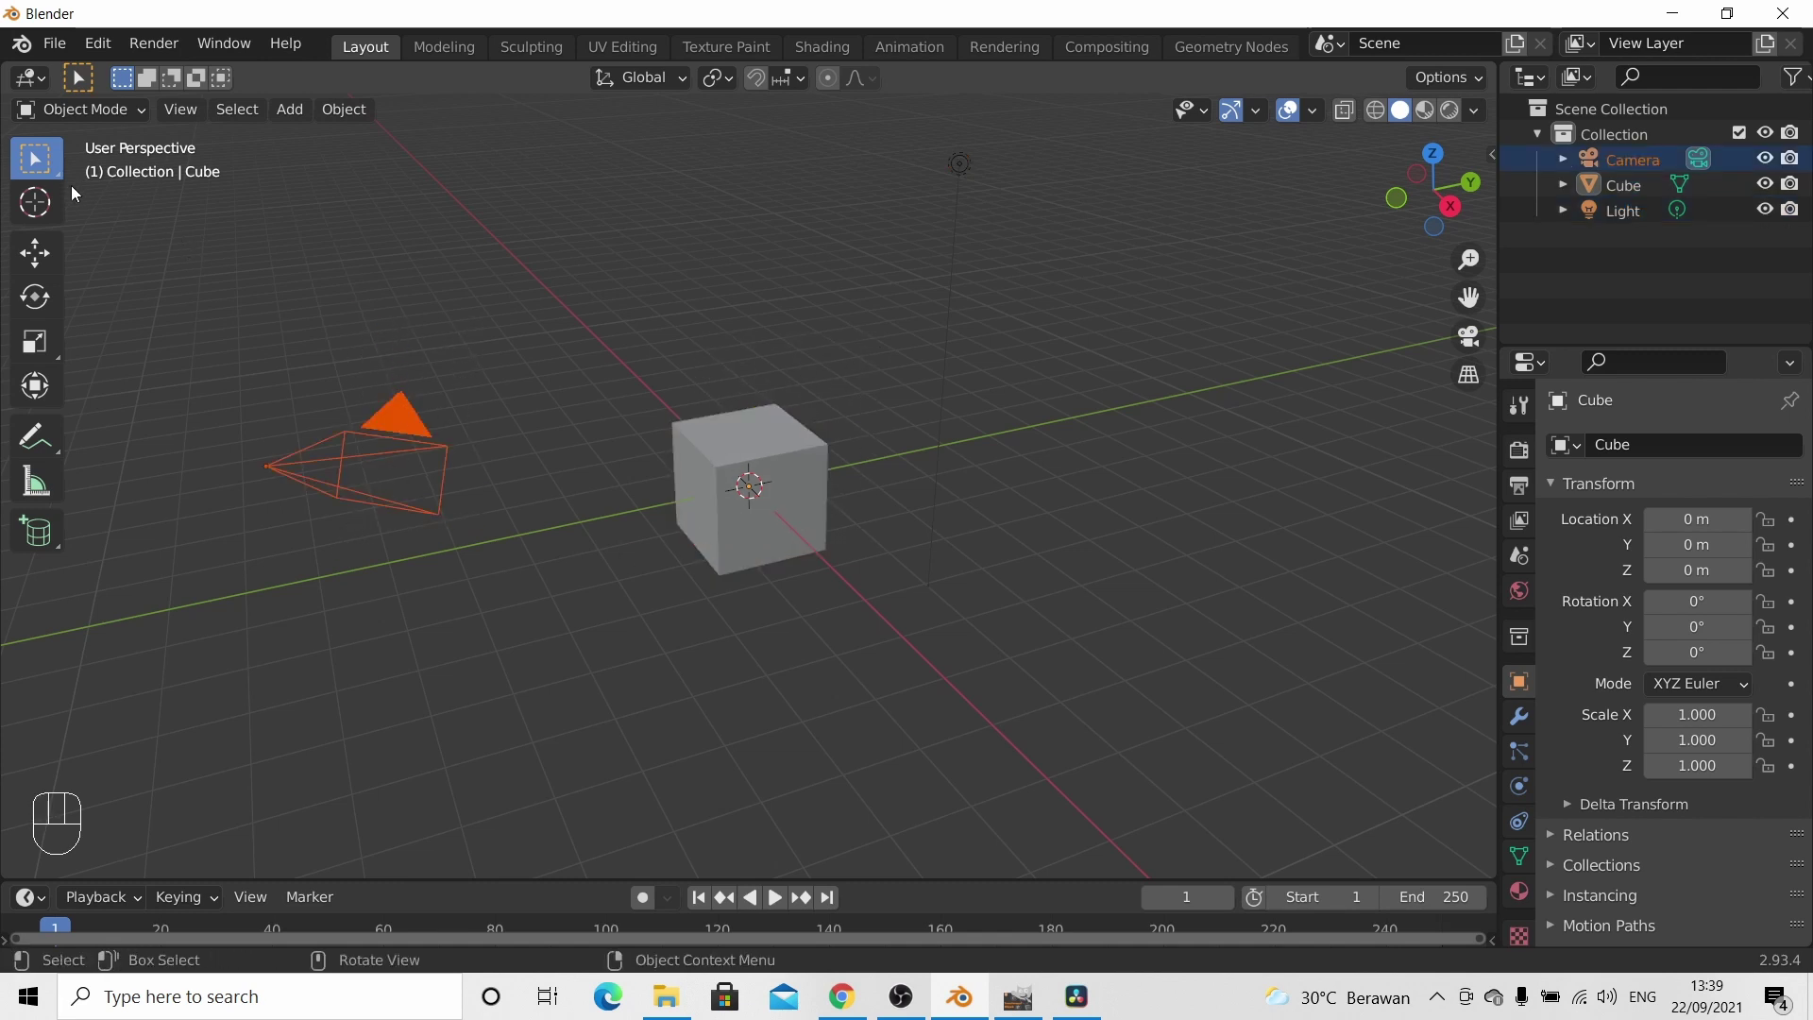
# - Switch to Select Circle and select the cube, the camera by its origin point, and the light in turn
pyautogui.moveTo(49, 173)
pyautogui.mouseDown()
pyautogui.moveTo(98, 173)
pyautogui.moveTo(173, 281)
pyautogui.mouseUp()
pyautogui.moveTo(758, 455); pyautogui.dragTo(723, 460)
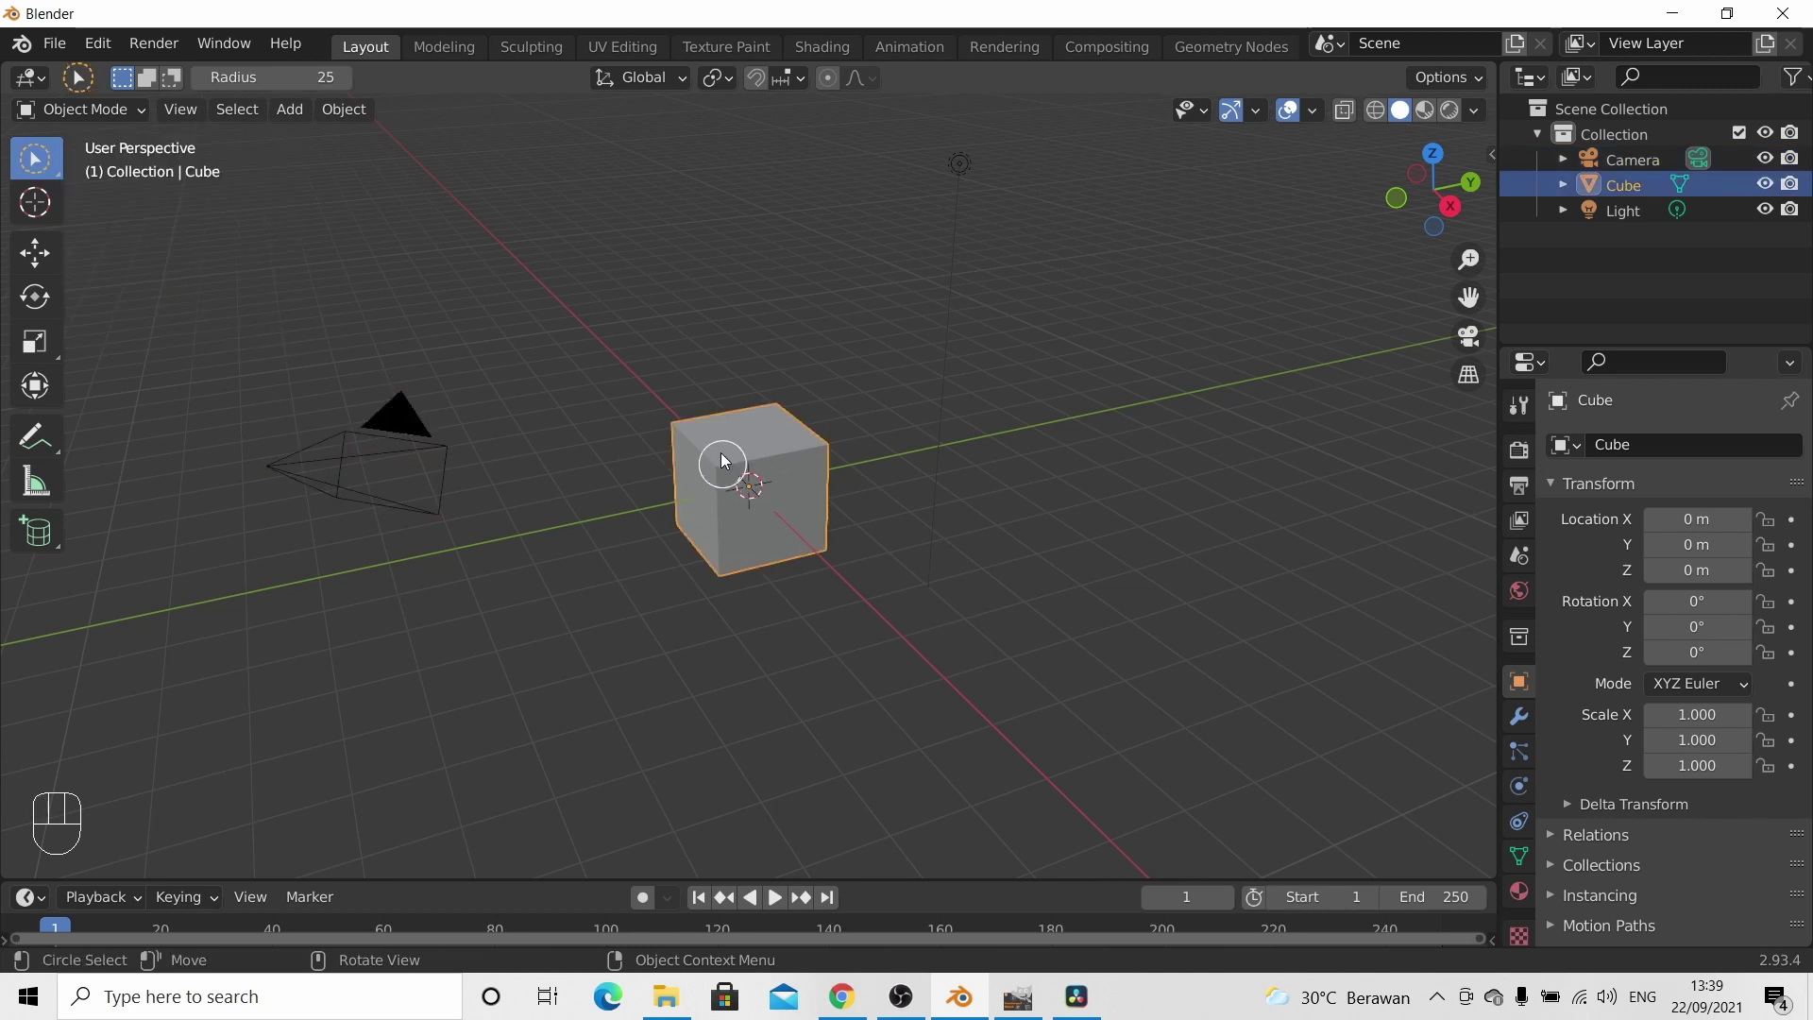
pyautogui.click(397, 481)
pyautogui.click(371, 443)
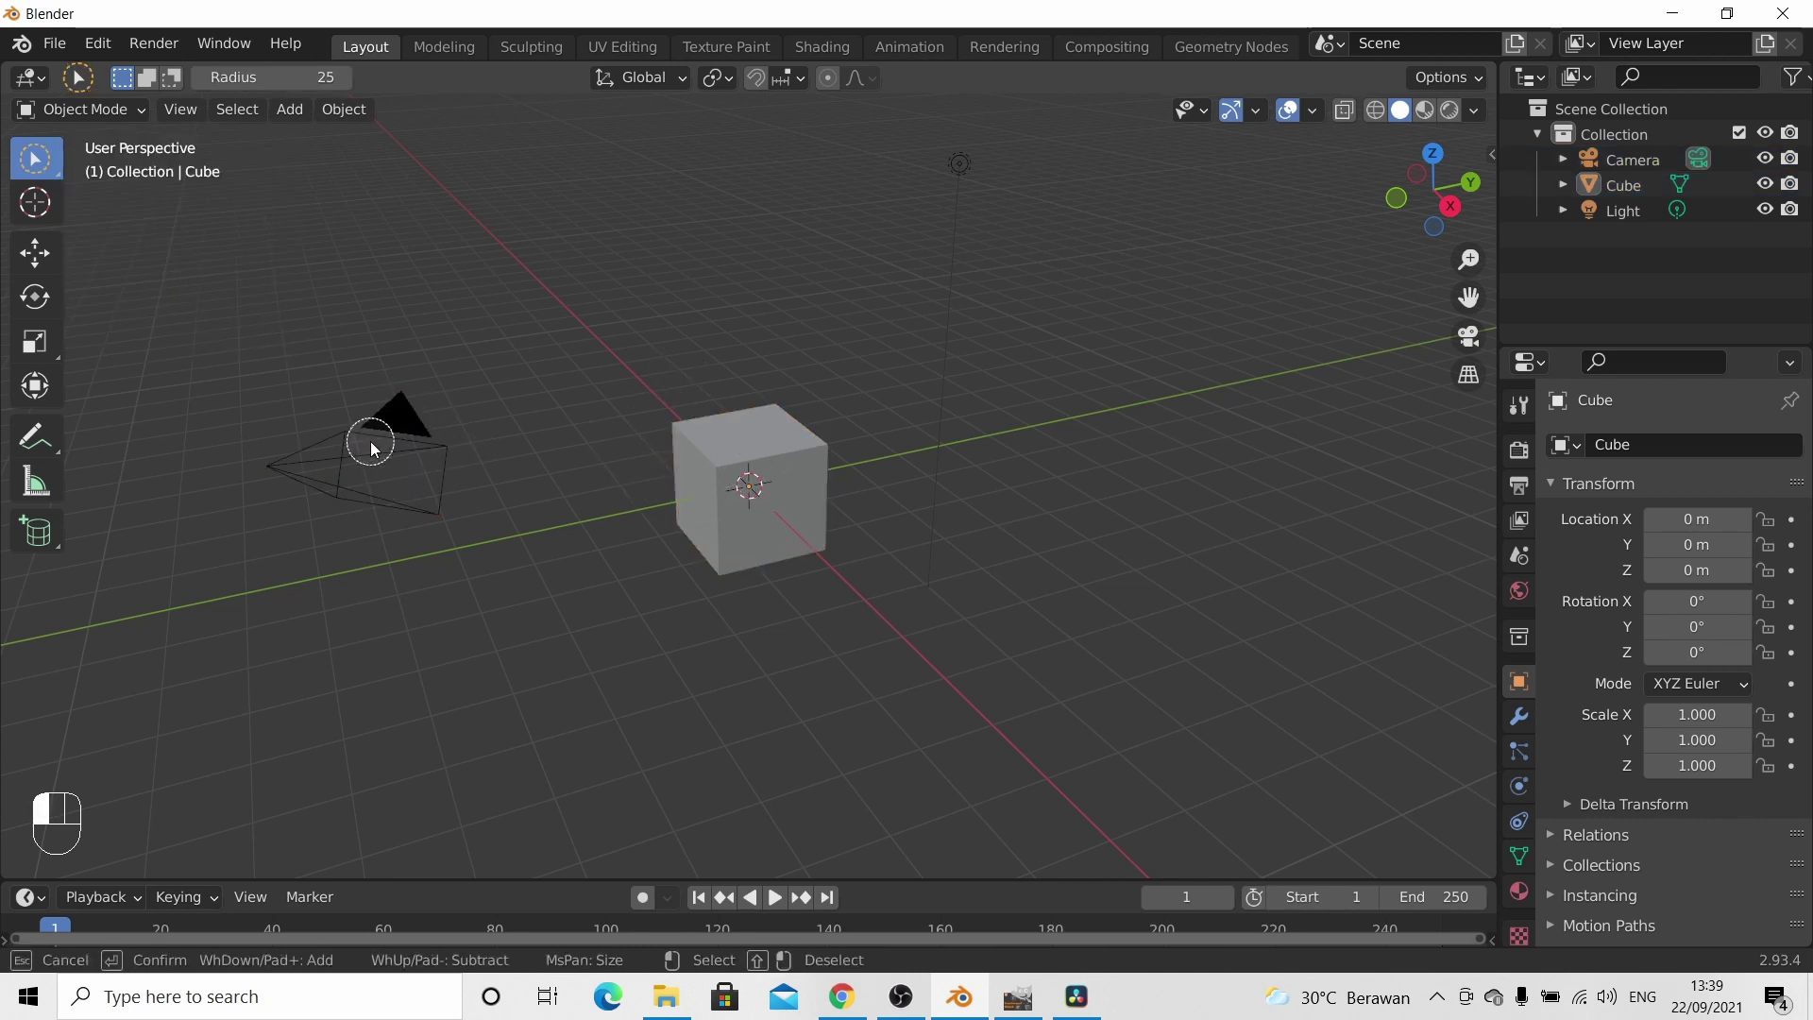
pyautogui.click(272, 468)
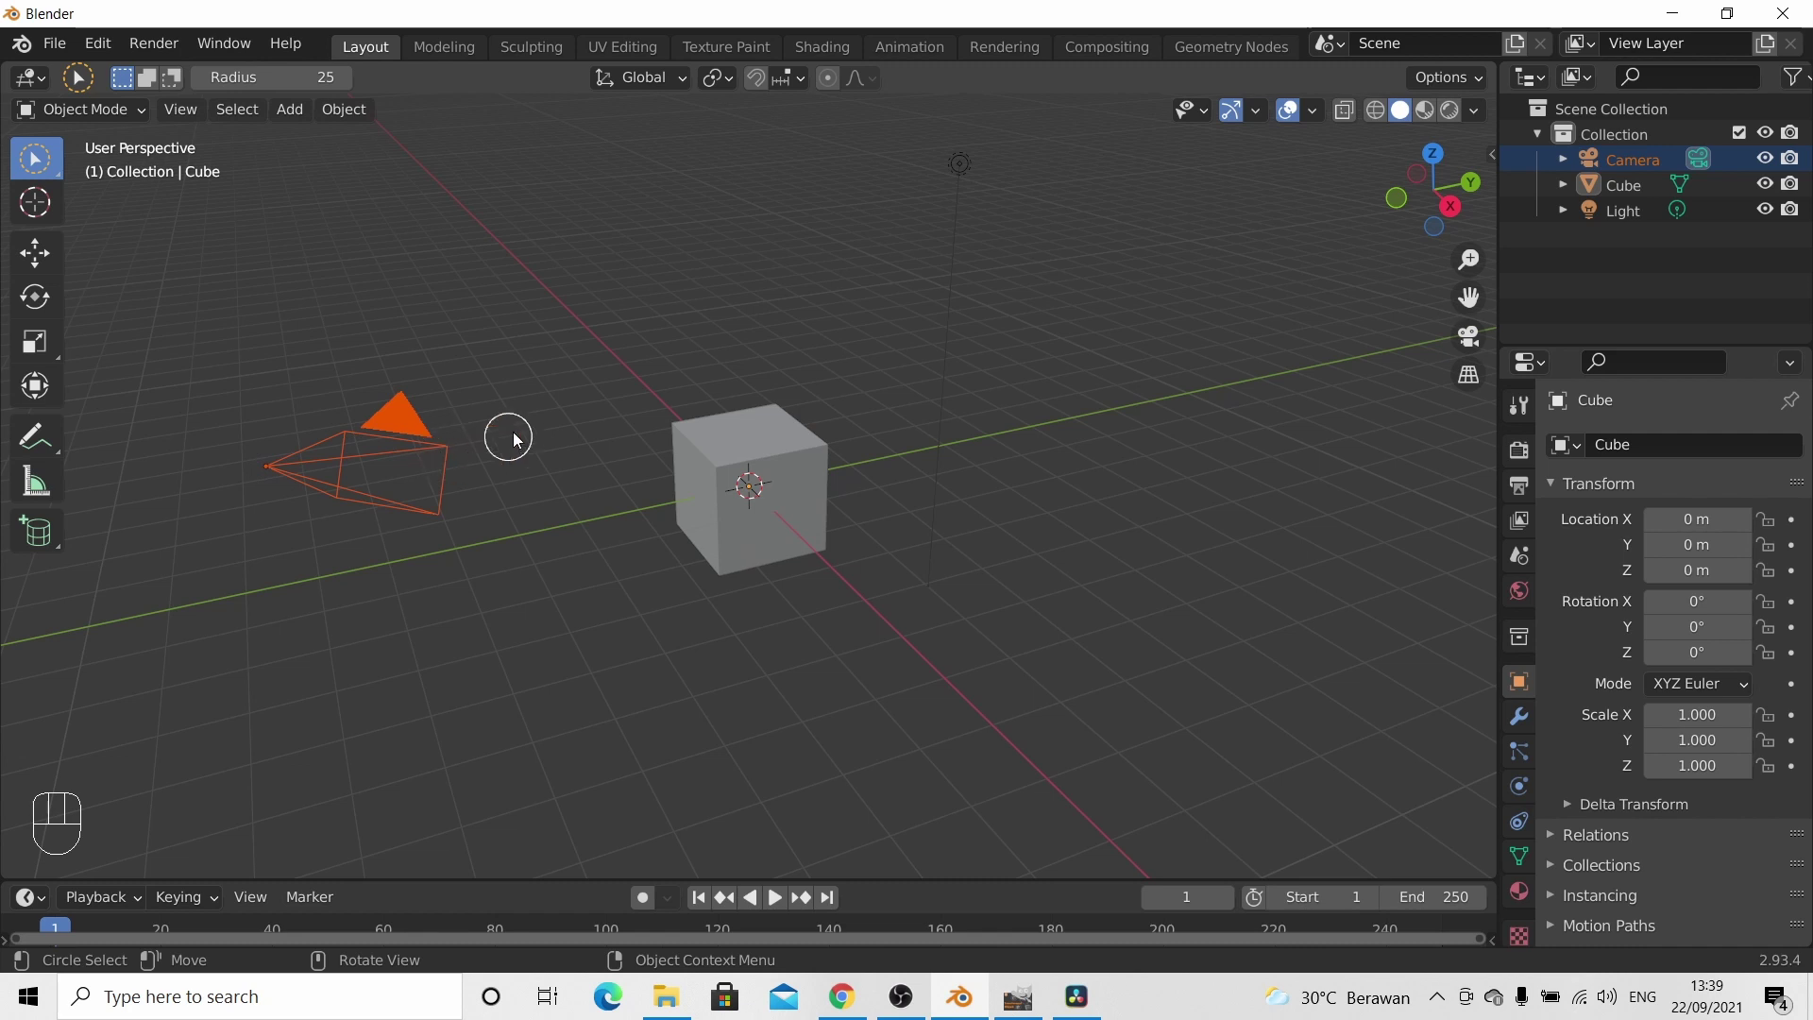
pyautogui.click(526, 405)
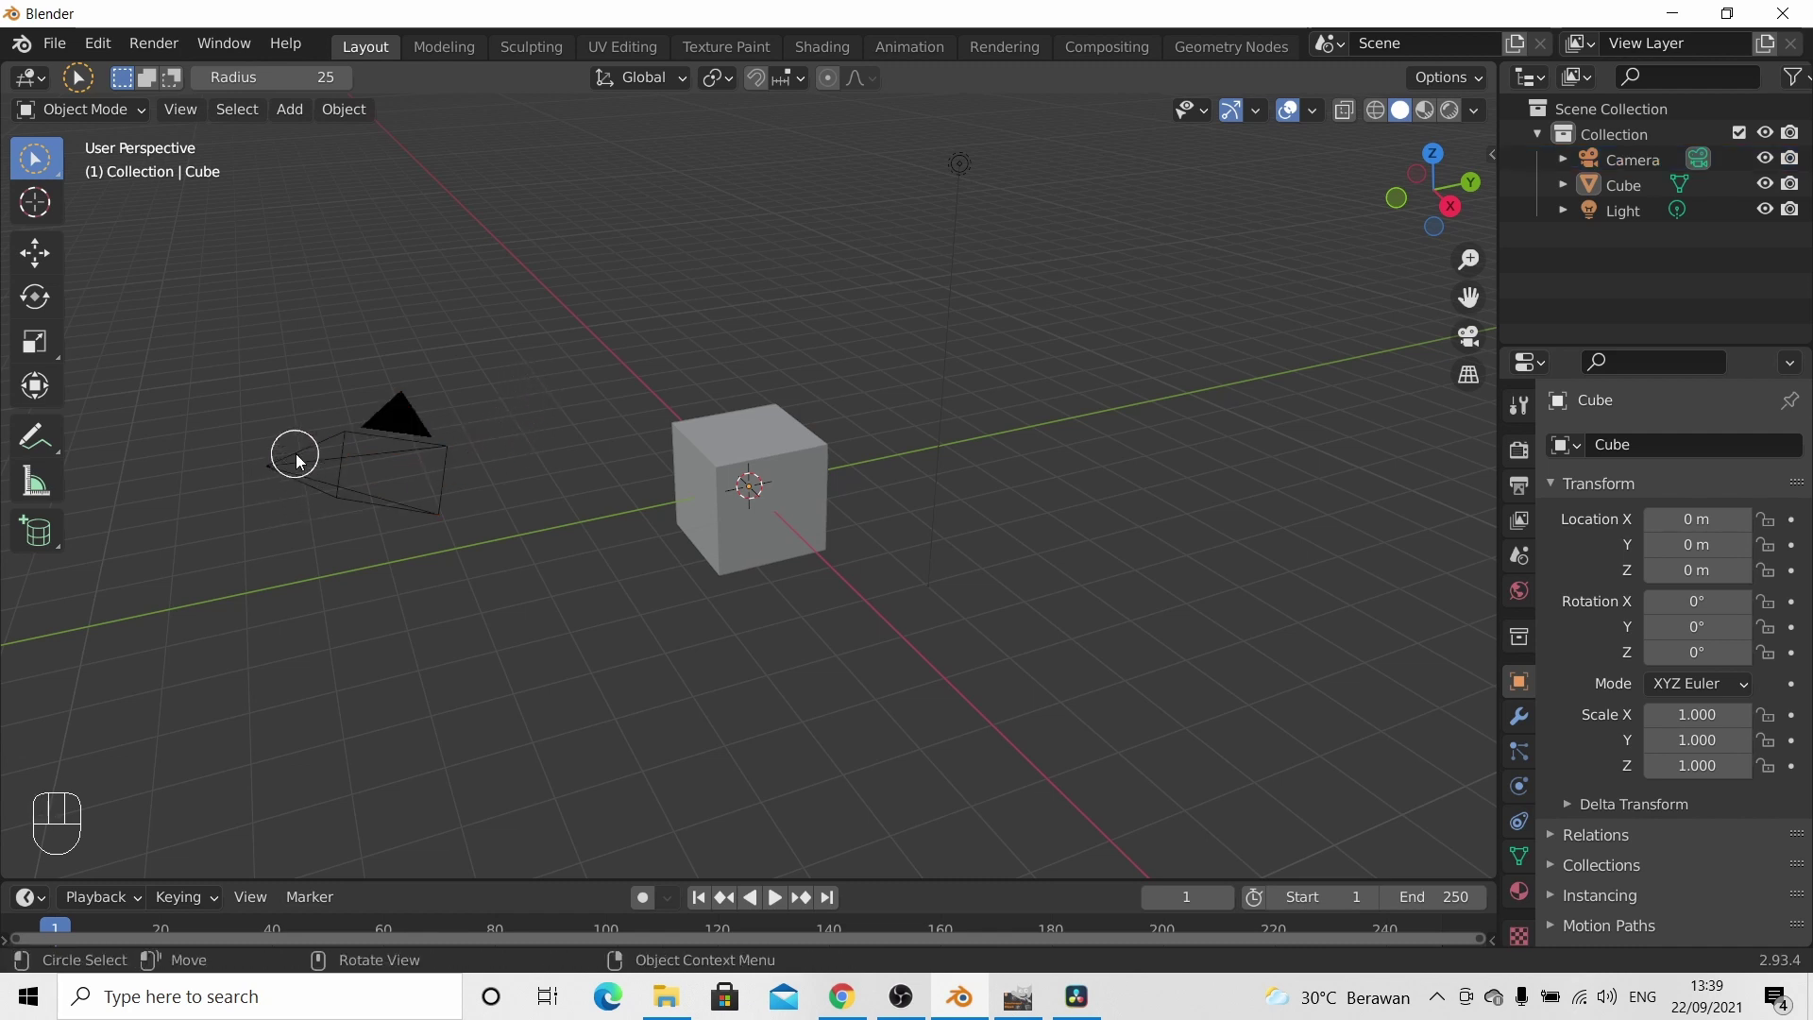
pyautogui.click(266, 461)
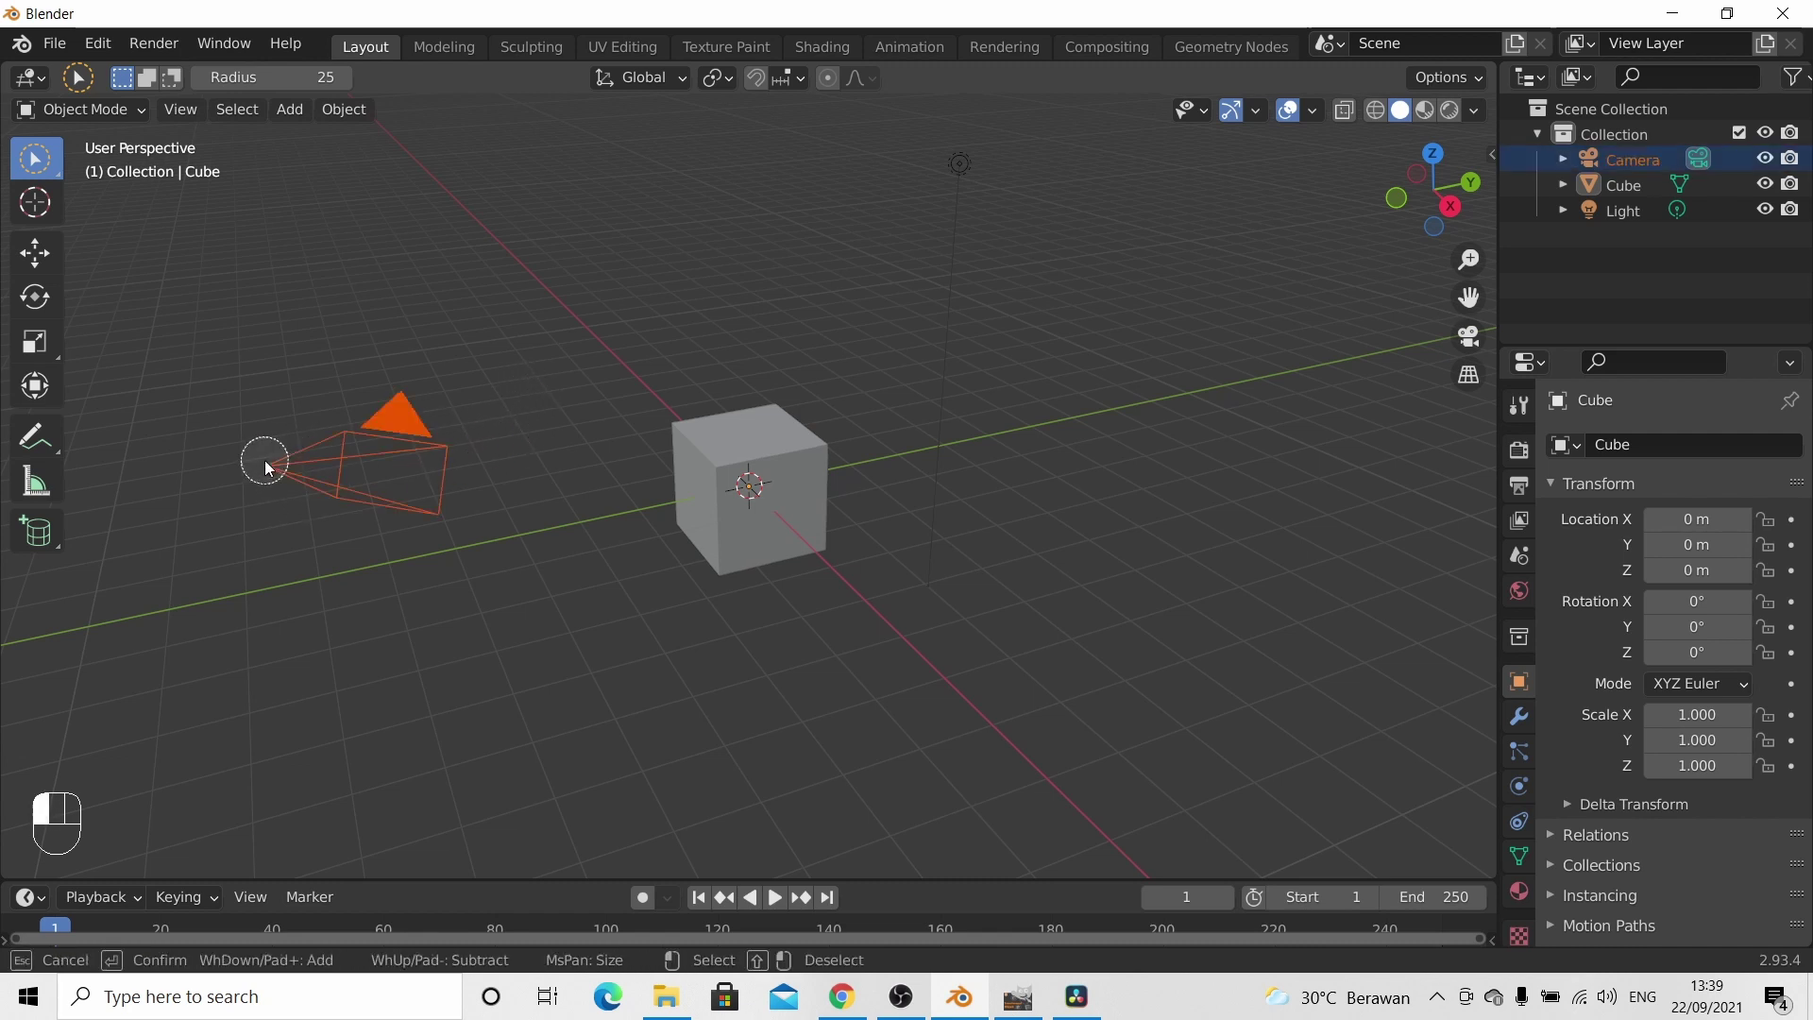
pyautogui.click(742, 483)
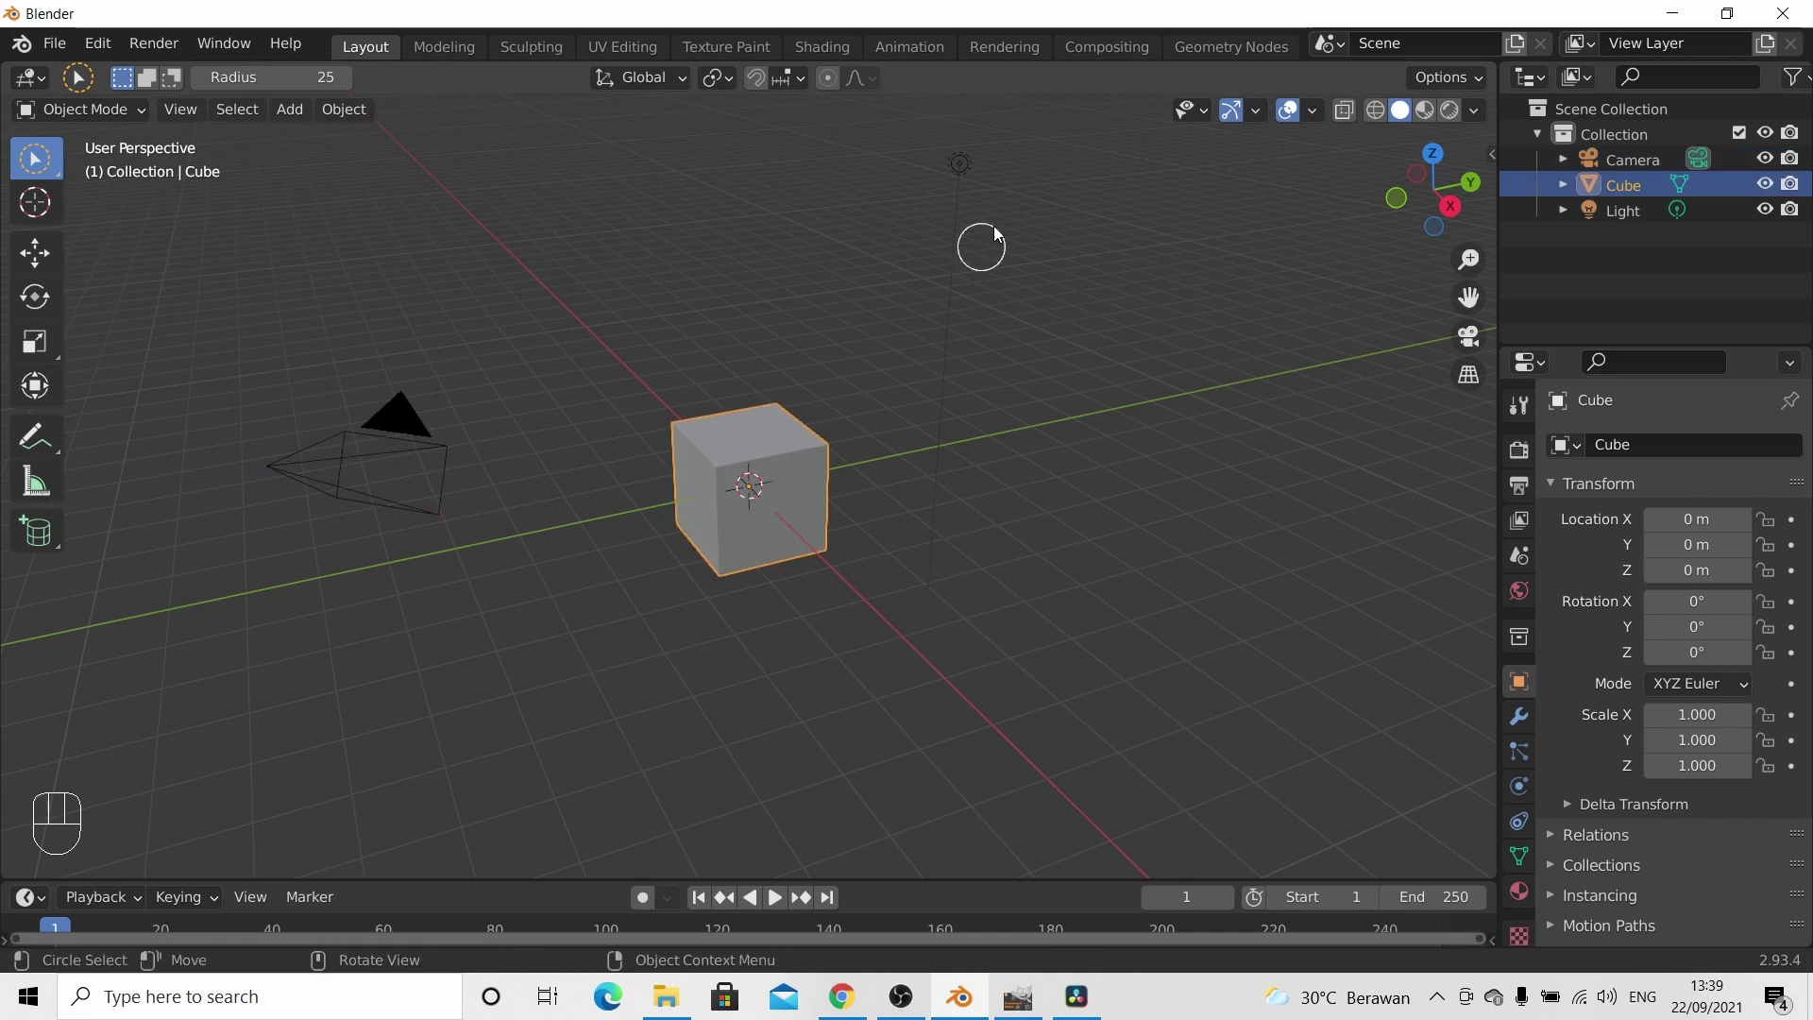
pyautogui.click(962, 170)
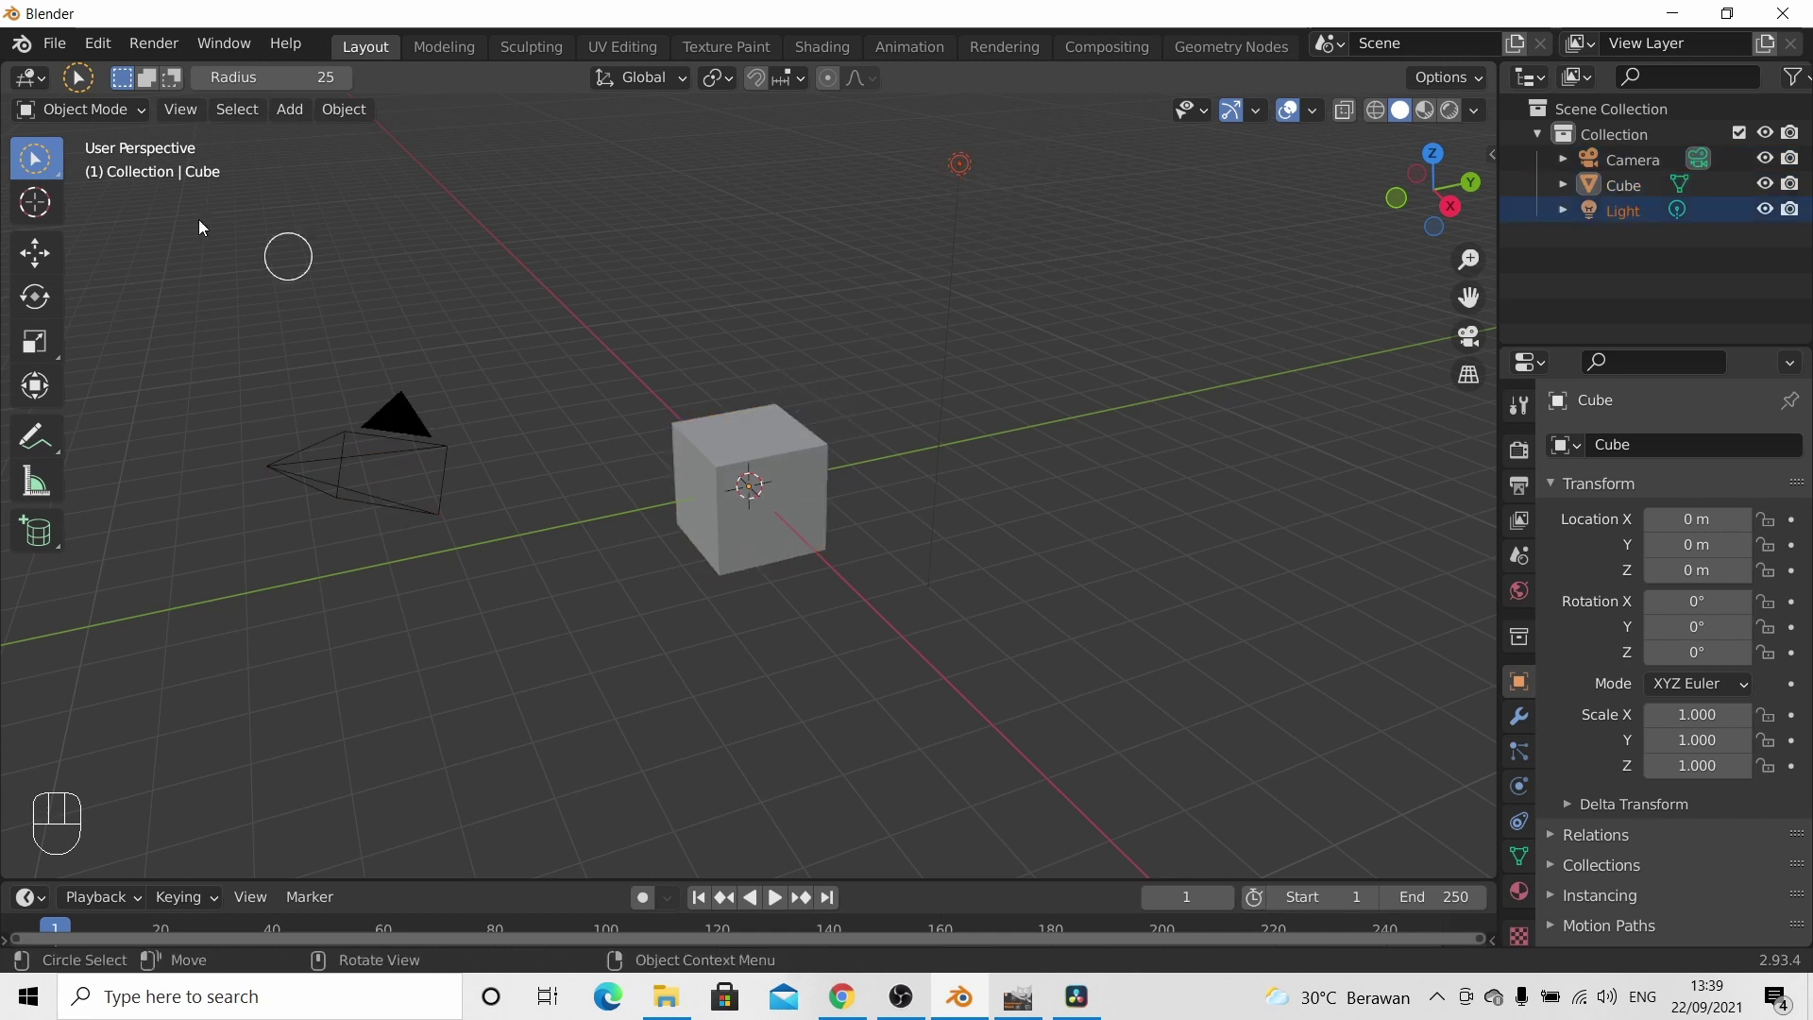
# - Switch to Select Lasso and lasso all three objects, clear the selection, and lasso only the cube
pyautogui.moveTo(49, 165)
pyautogui.mouseDown()
pyautogui.moveTo(175, 252)
pyautogui.moveTo(212, 331)
pyautogui.mouseUp()
pyautogui.moveTo(436, 162)
pyautogui.mouseDown()
pyautogui.moveTo(296, 342)
pyautogui.moveTo(1023, 470)
pyautogui.moveTo(999, 157)
pyautogui.moveTo(909, 161)
pyautogui.moveTo(530, 207)
pyautogui.moveTo(160, 529)
pyautogui.moveTo(992, 507)
pyautogui.moveTo(1061, 346)
pyautogui.mouseUp()
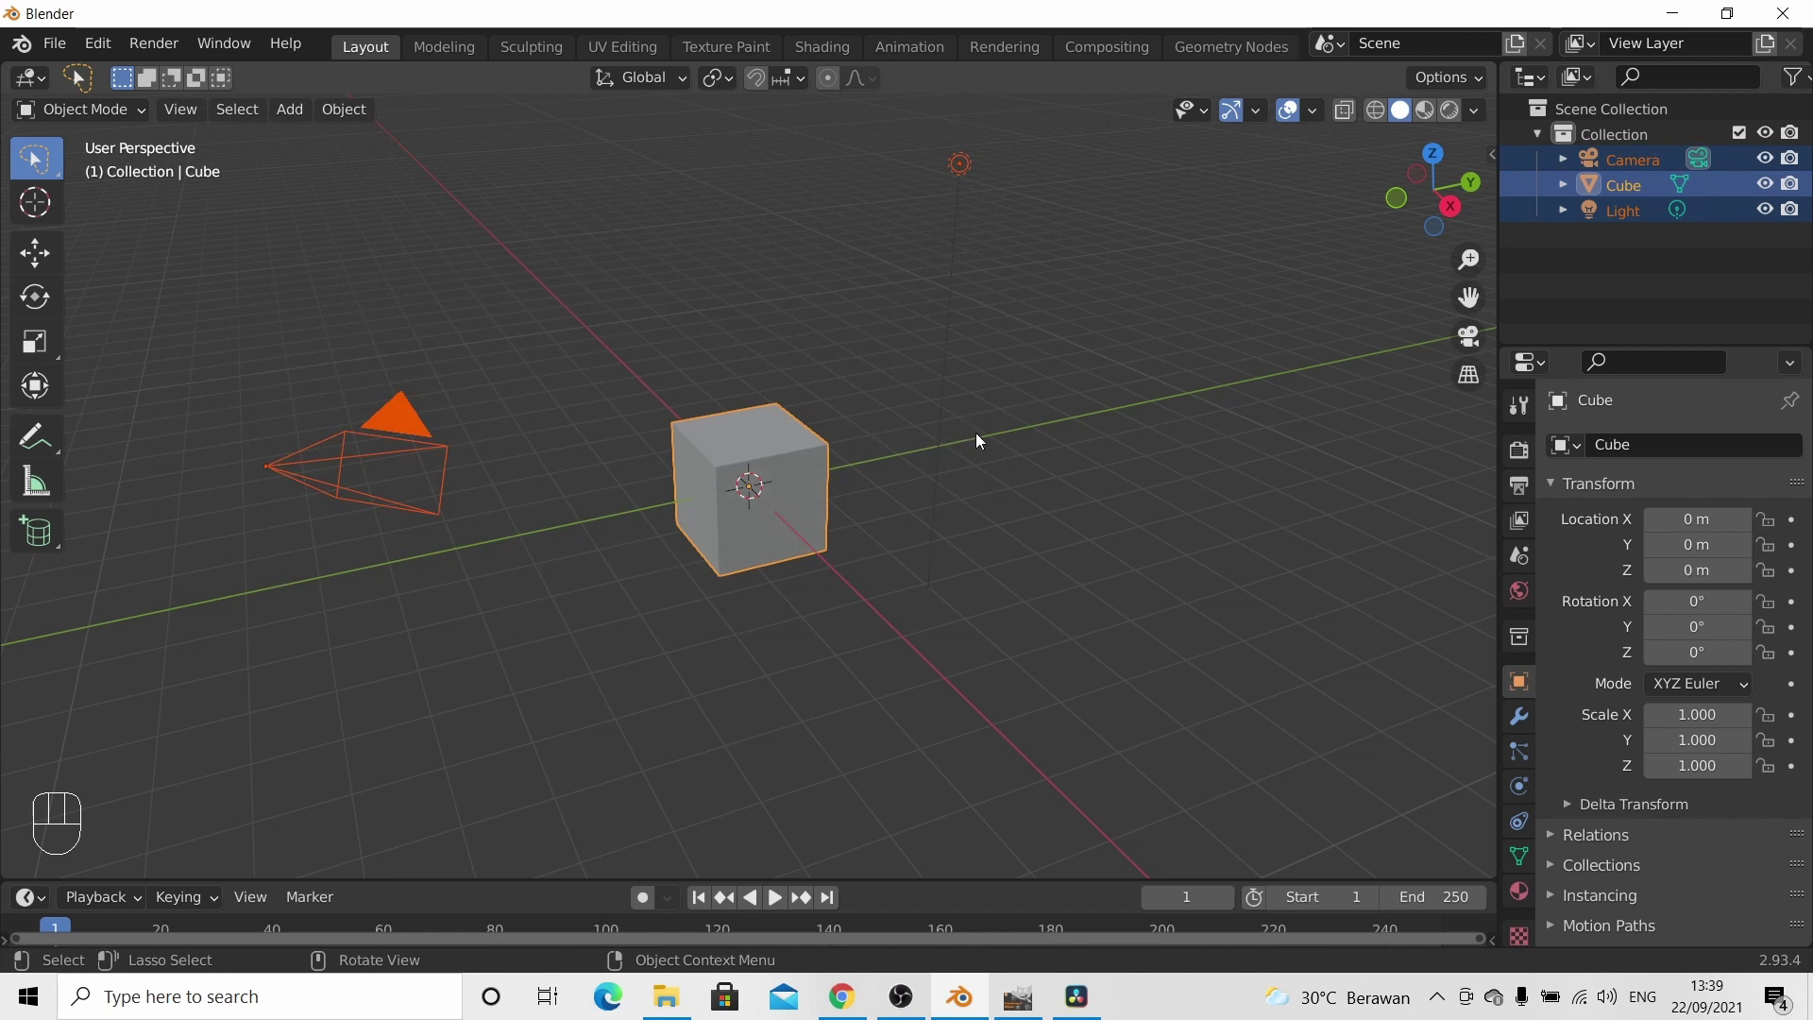
pyautogui.click(848, 343)
pyautogui.moveTo(830, 329); pyautogui.dragTo(697, 547)
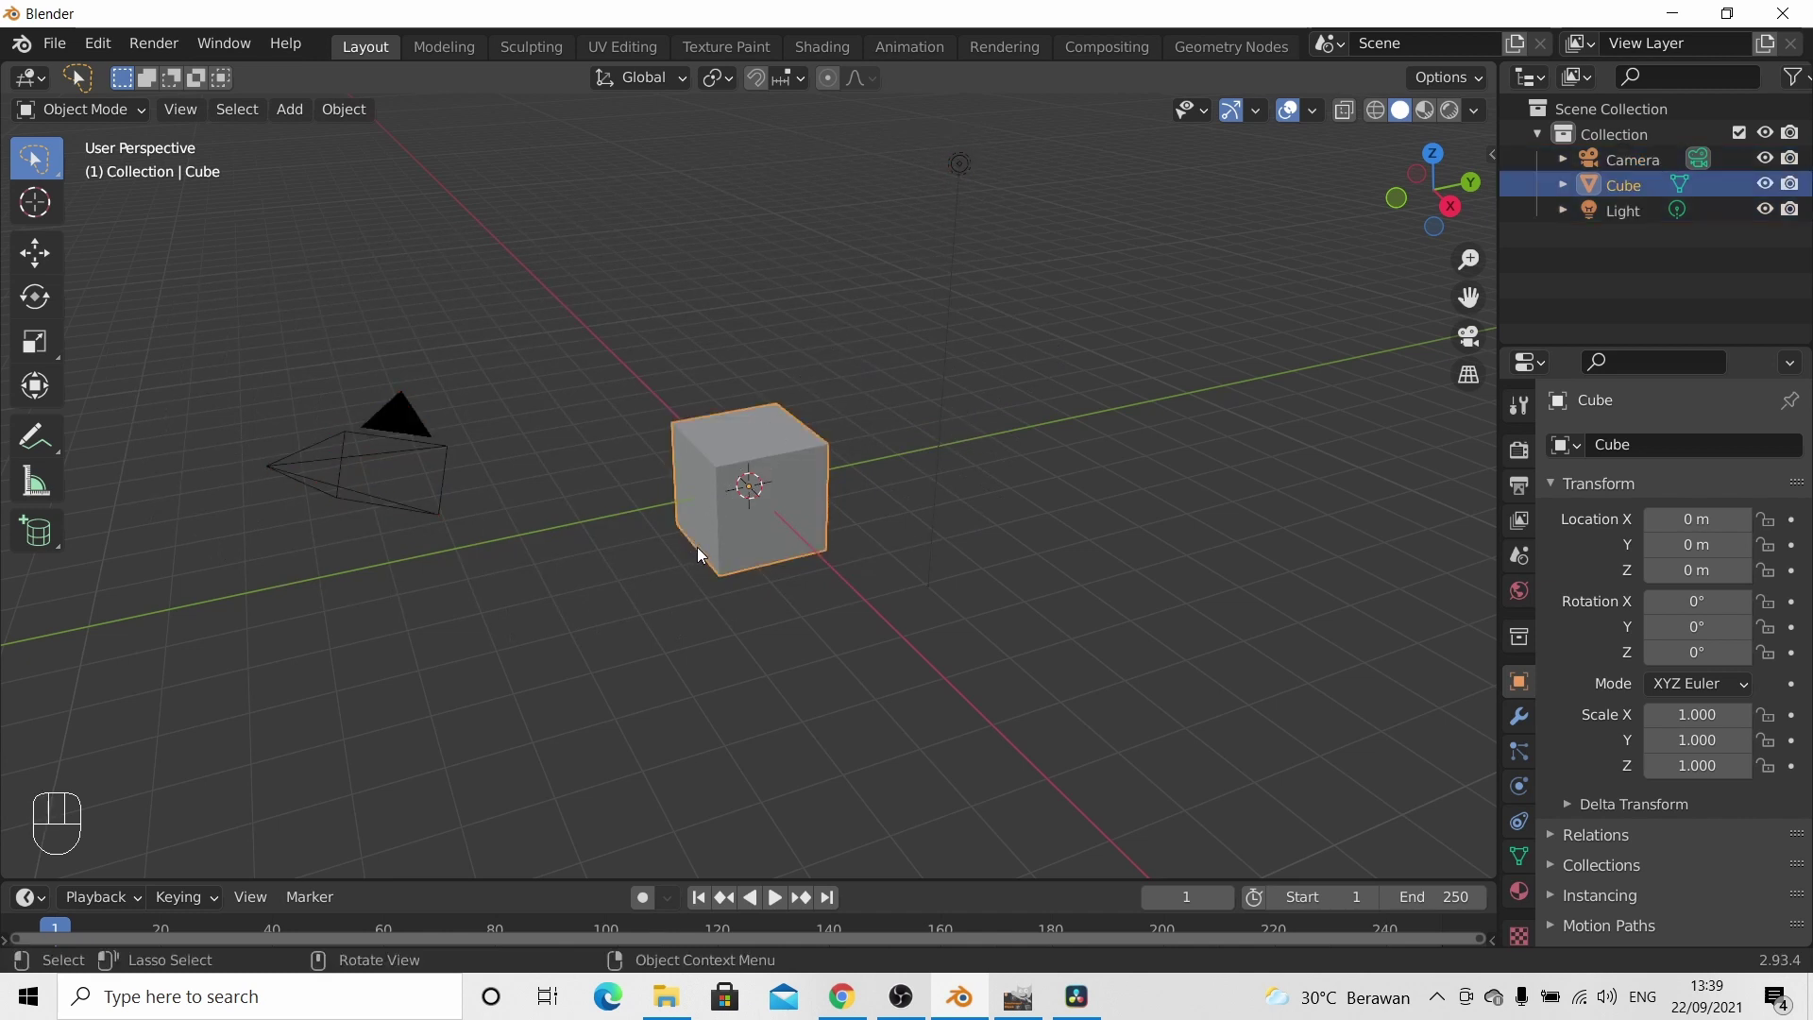
# - Return to the Tweak tool, select the cube in the viewport, and select the camera, cube and light individually in the Outliner
pyautogui.moveTo(38, 158); pyautogui.dragTo(142, 162)
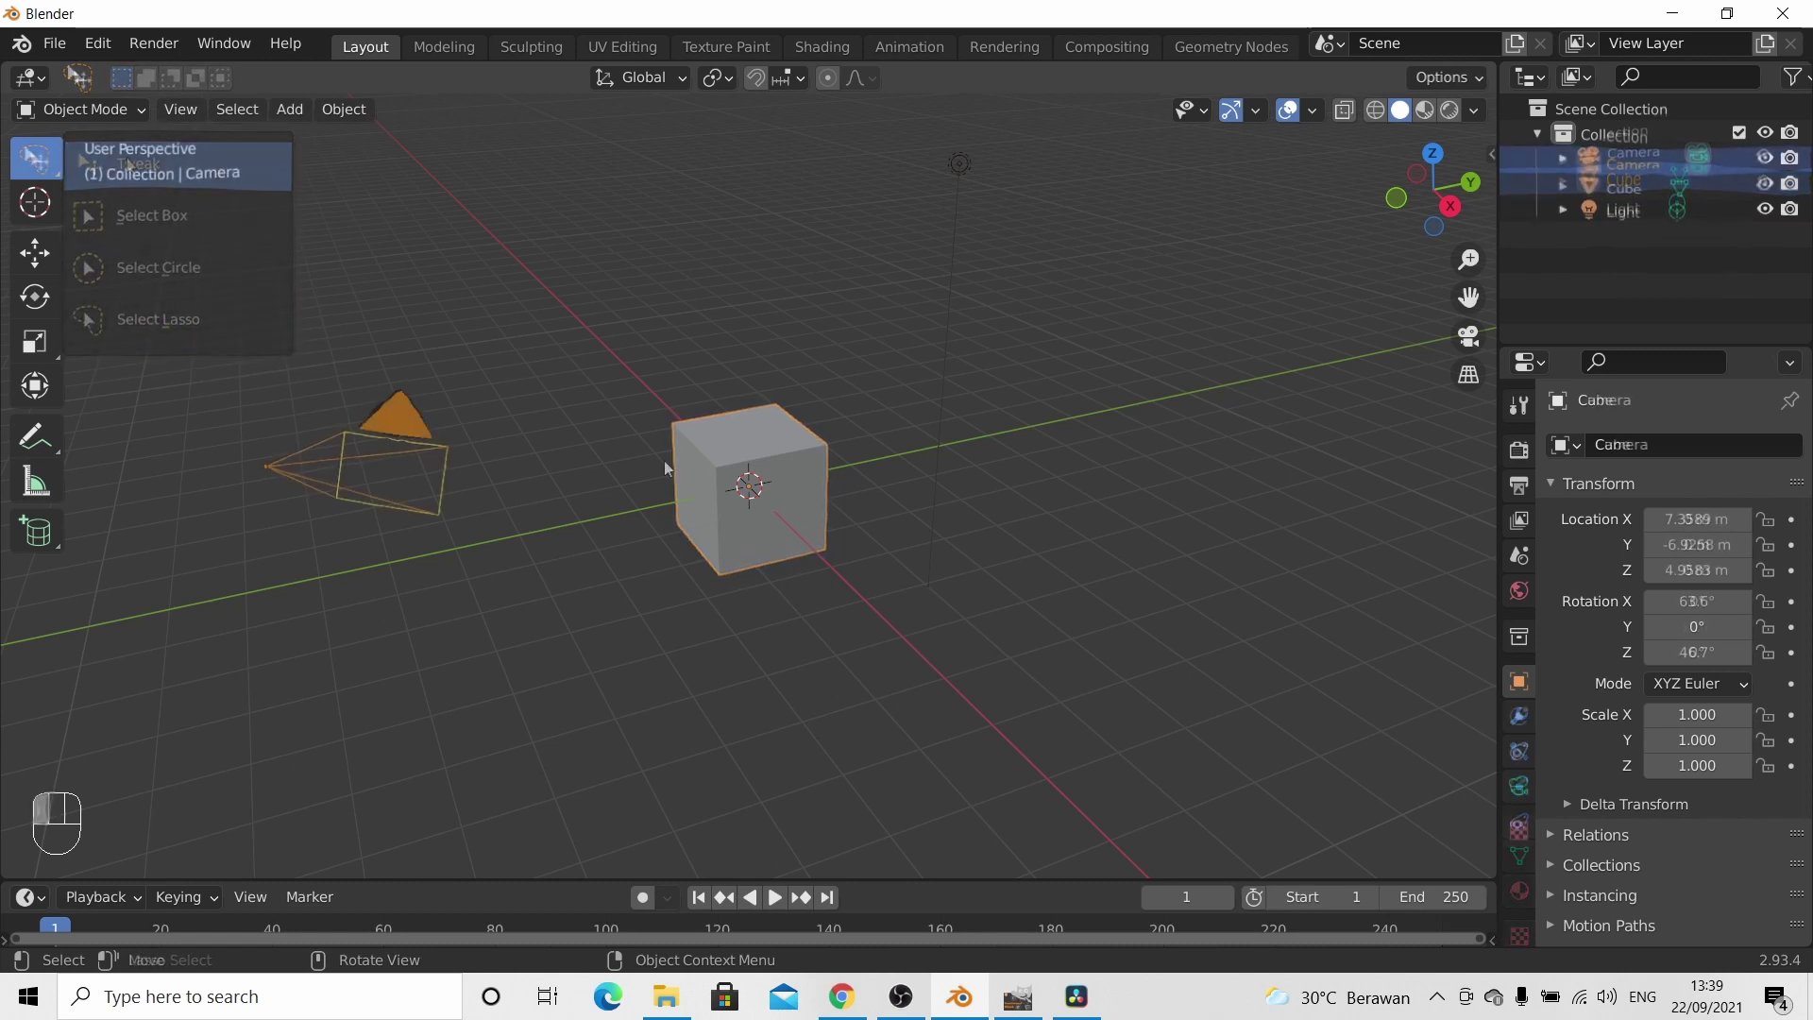
pyautogui.click(768, 440)
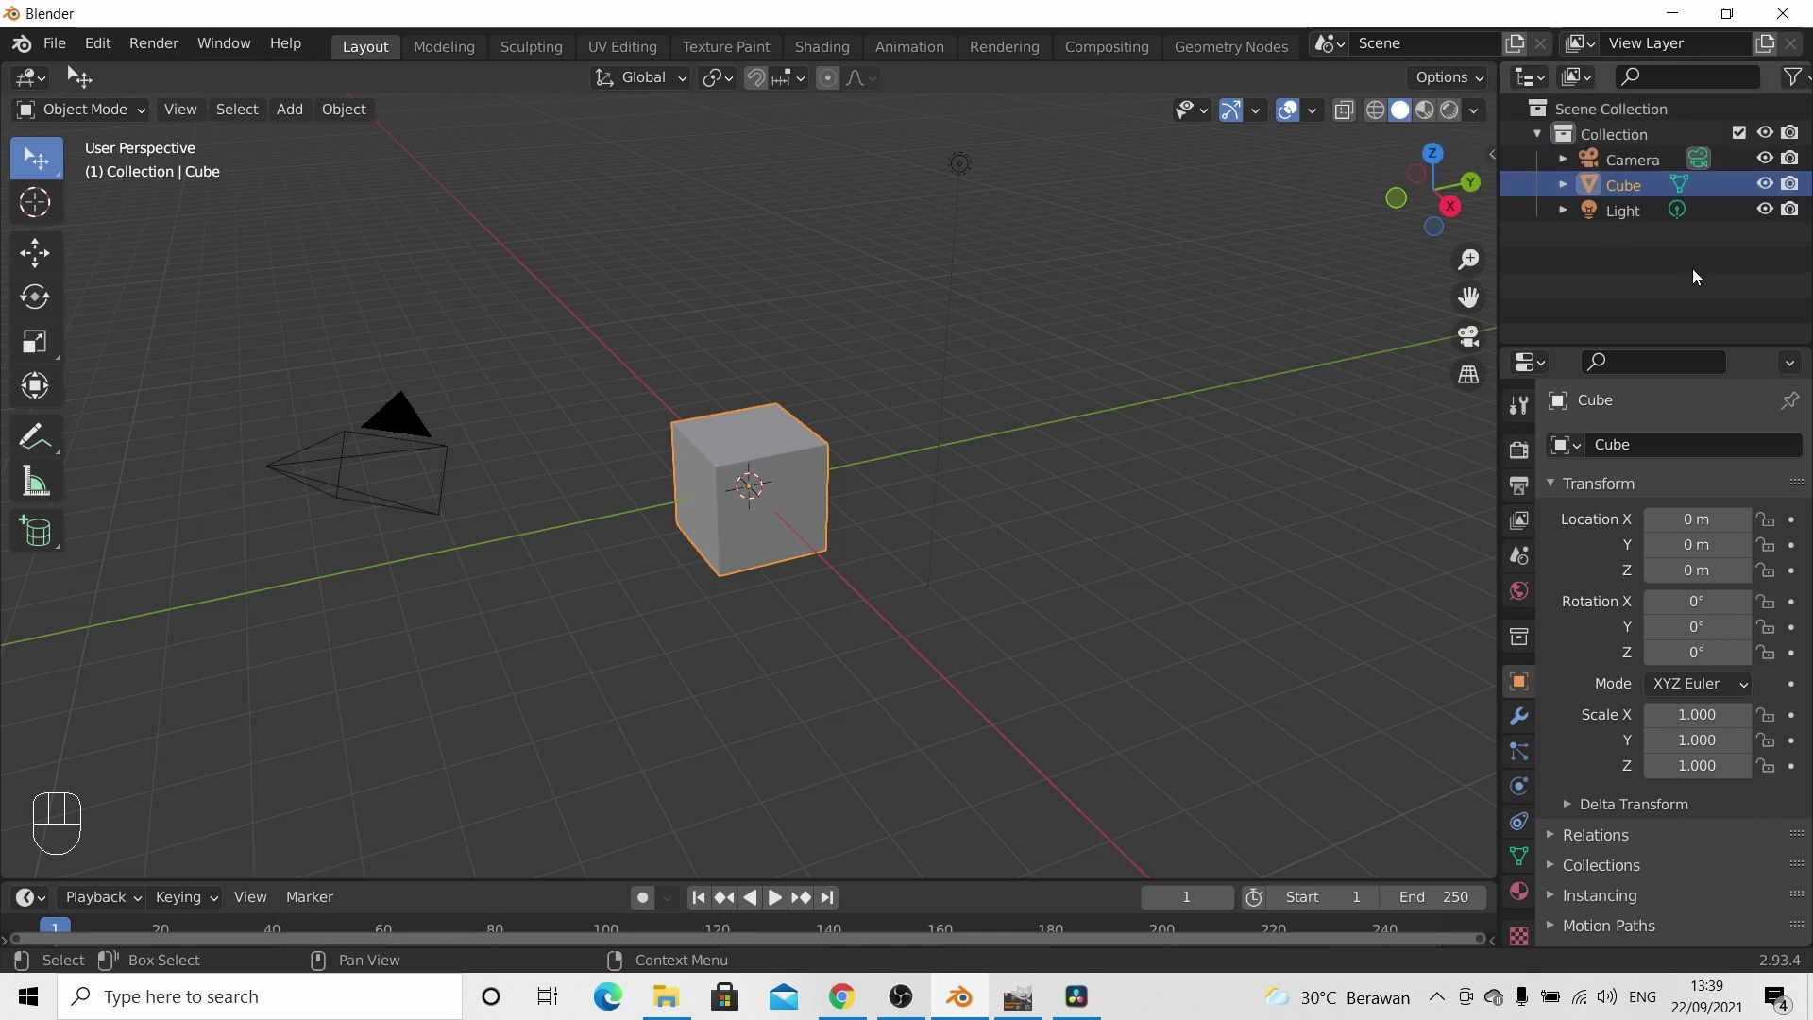
pyautogui.click(1647, 161)
pyautogui.click(1634, 183)
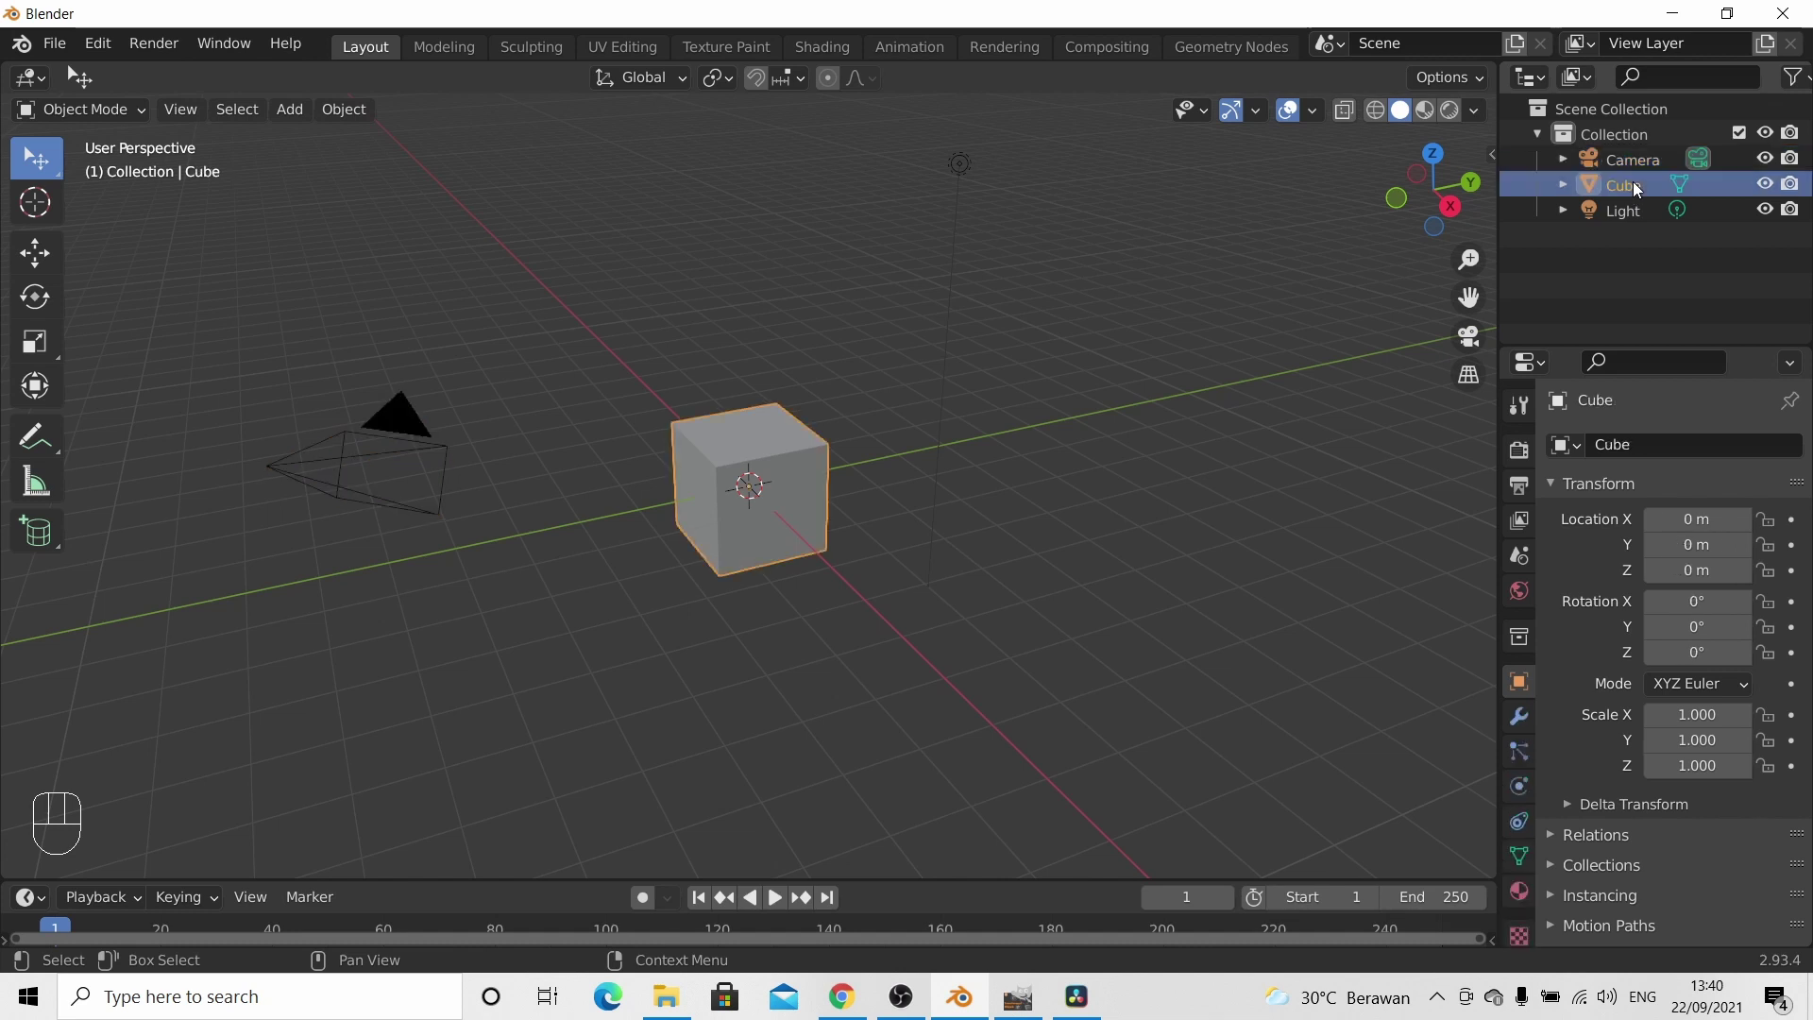
pyautogui.click(1629, 209)
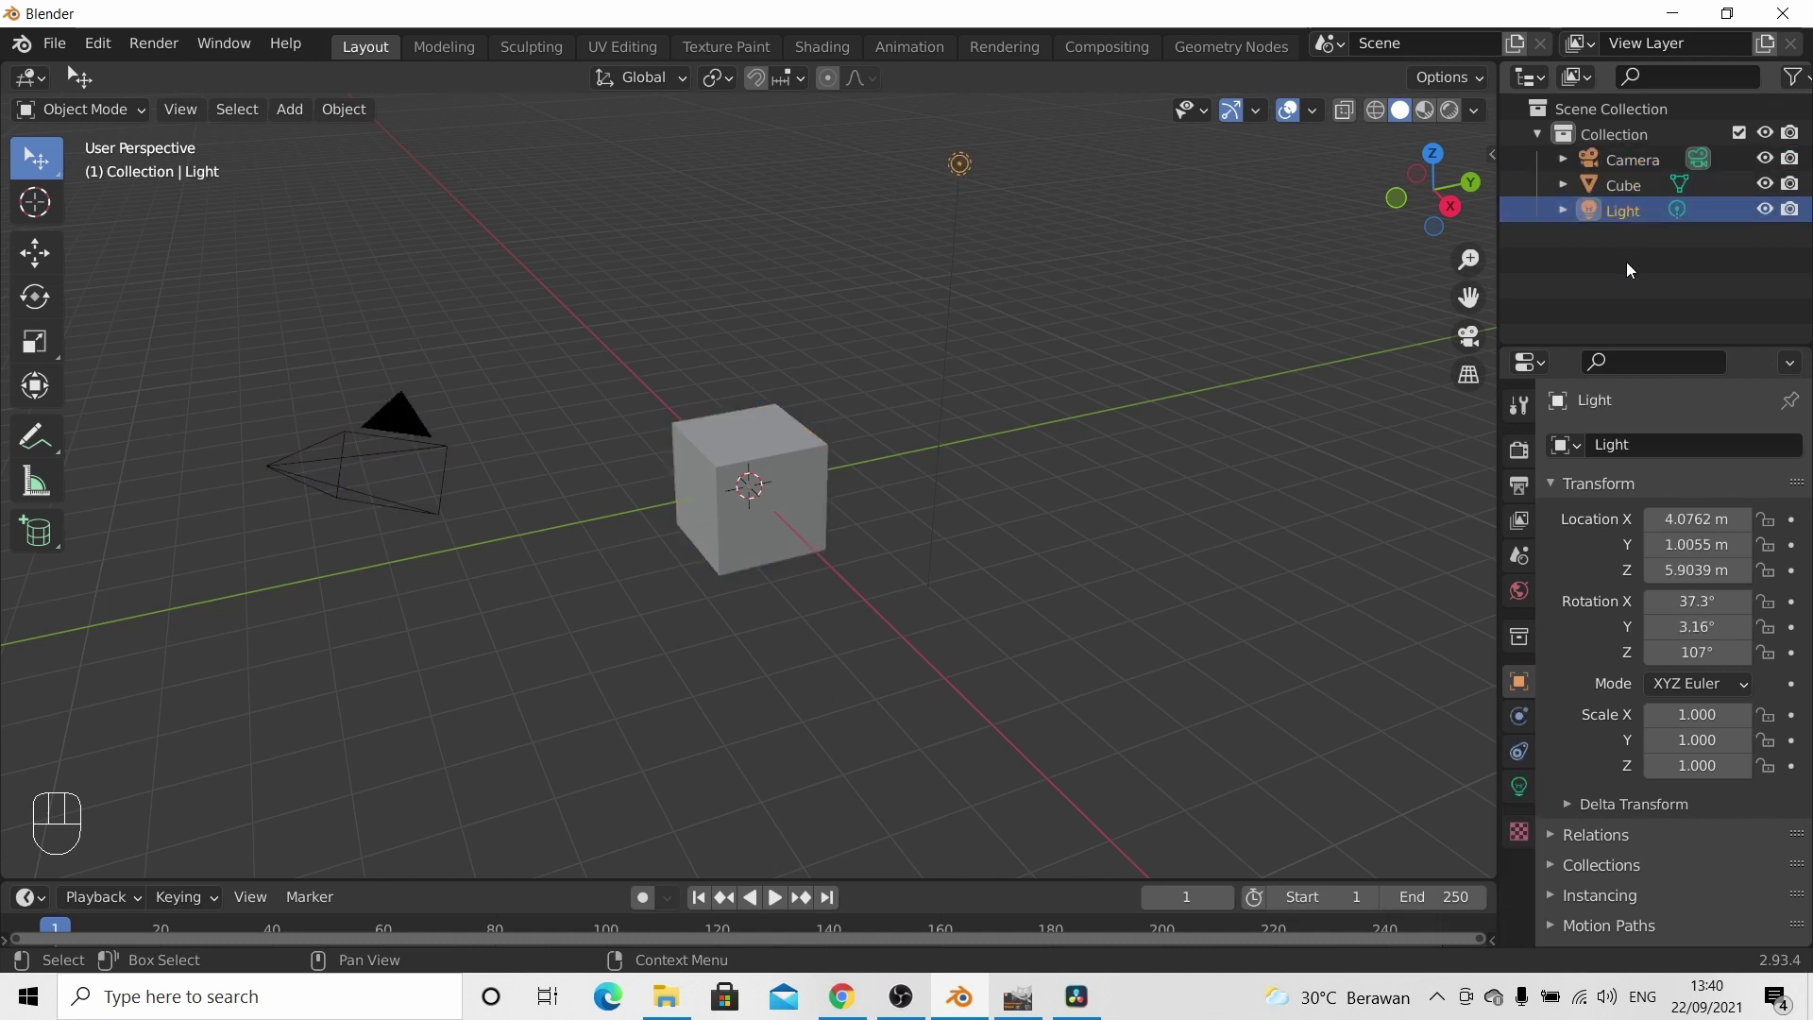
# - Select the range from Camera to Light in the Outliner and clear the selection
pyautogui.click(1637, 159)
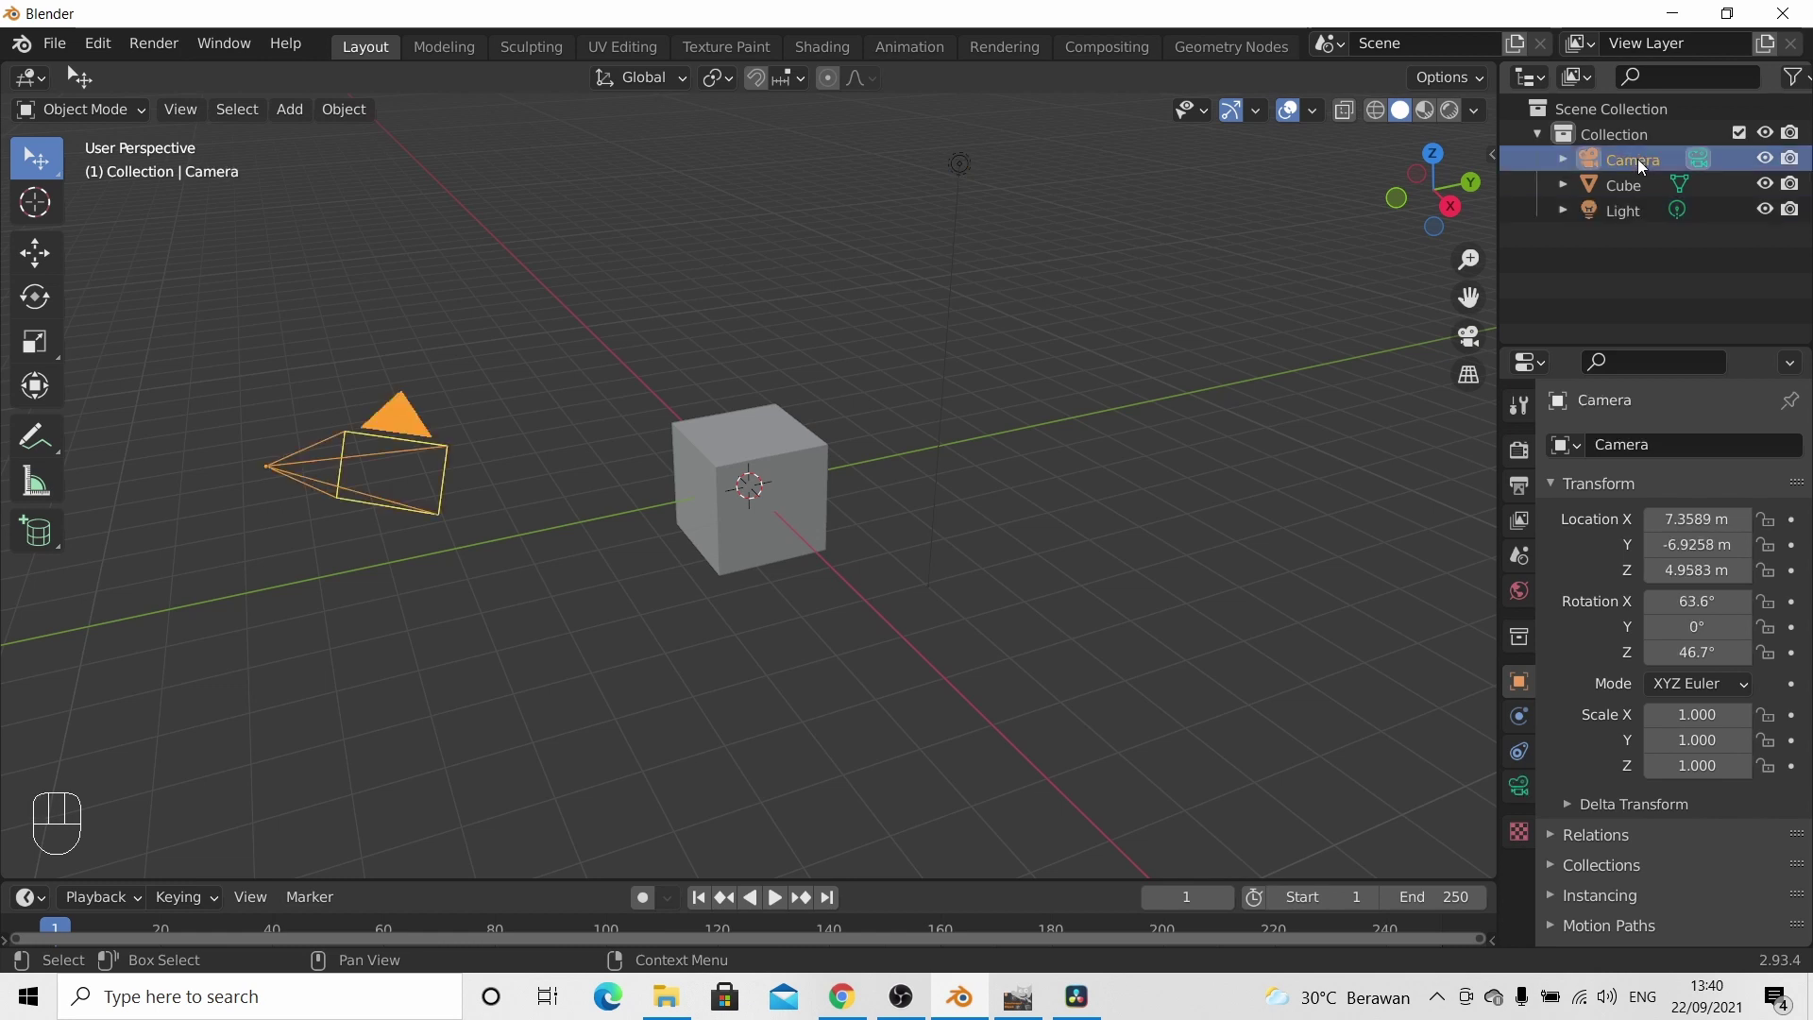
pyautogui.keyDown('shift'); pyautogui.click(1630, 211); pyautogui.keyUp('shift')
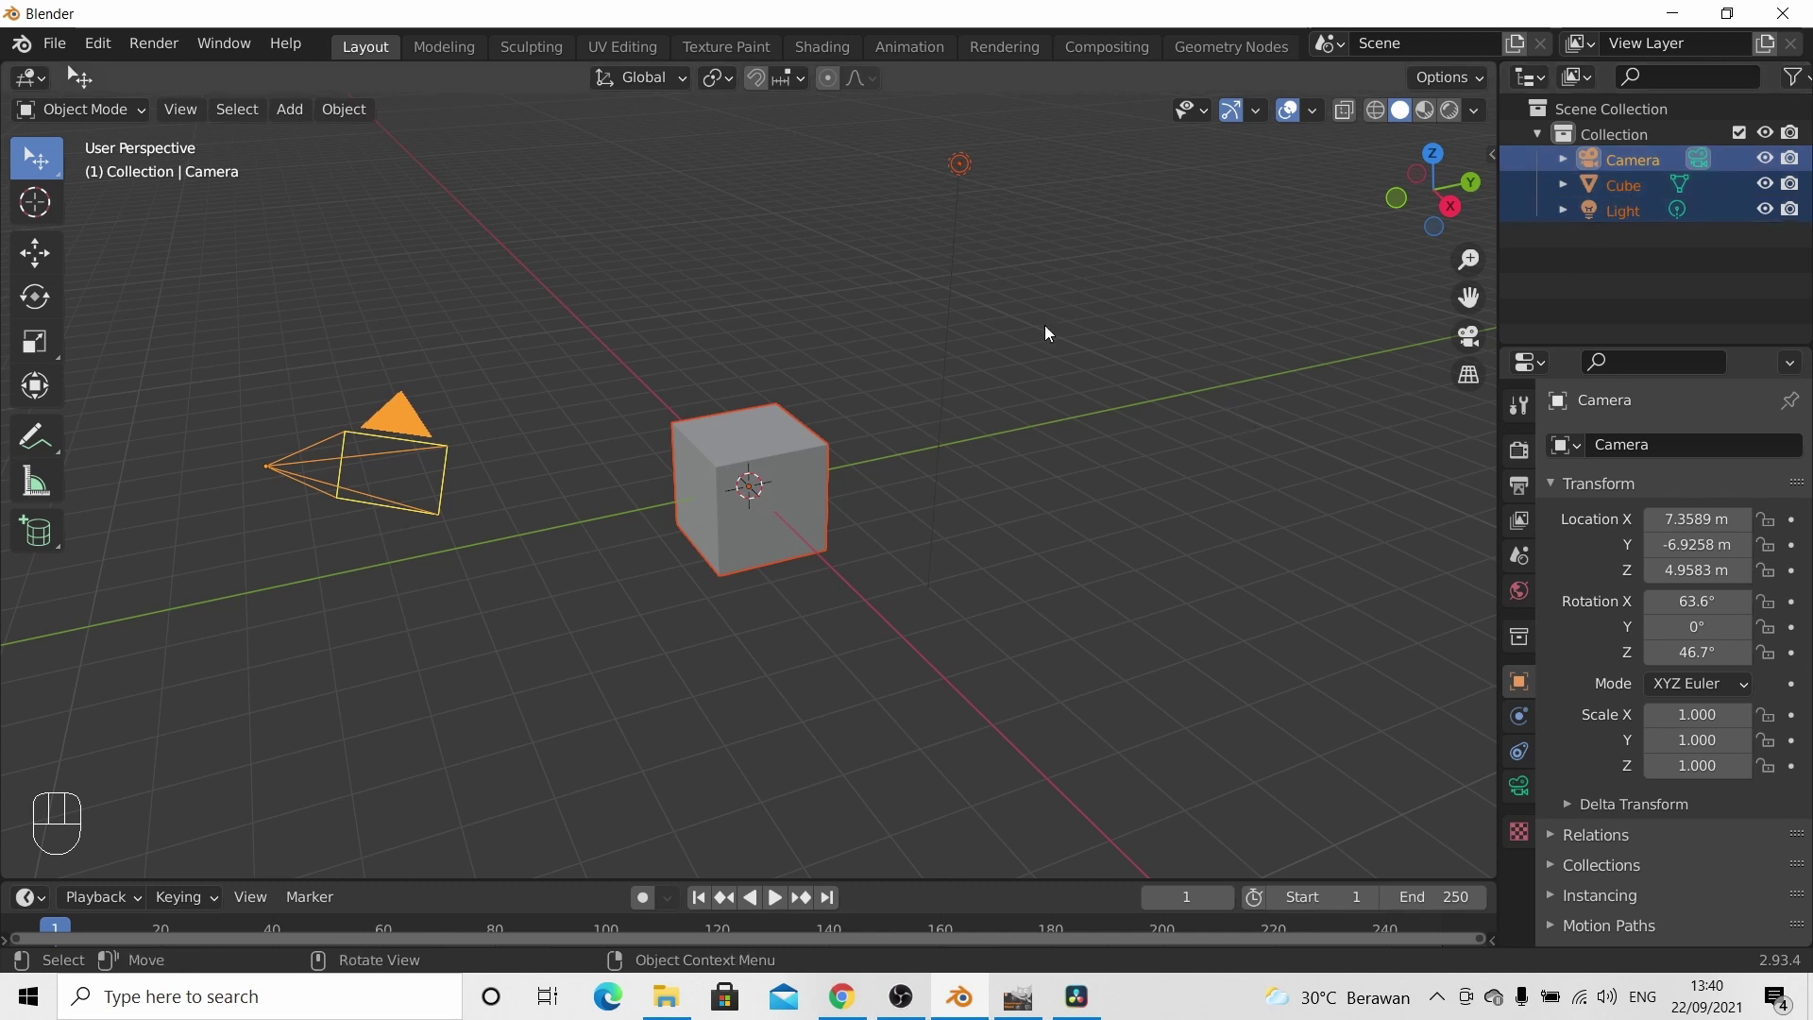
pyautogui.click(1143, 297)
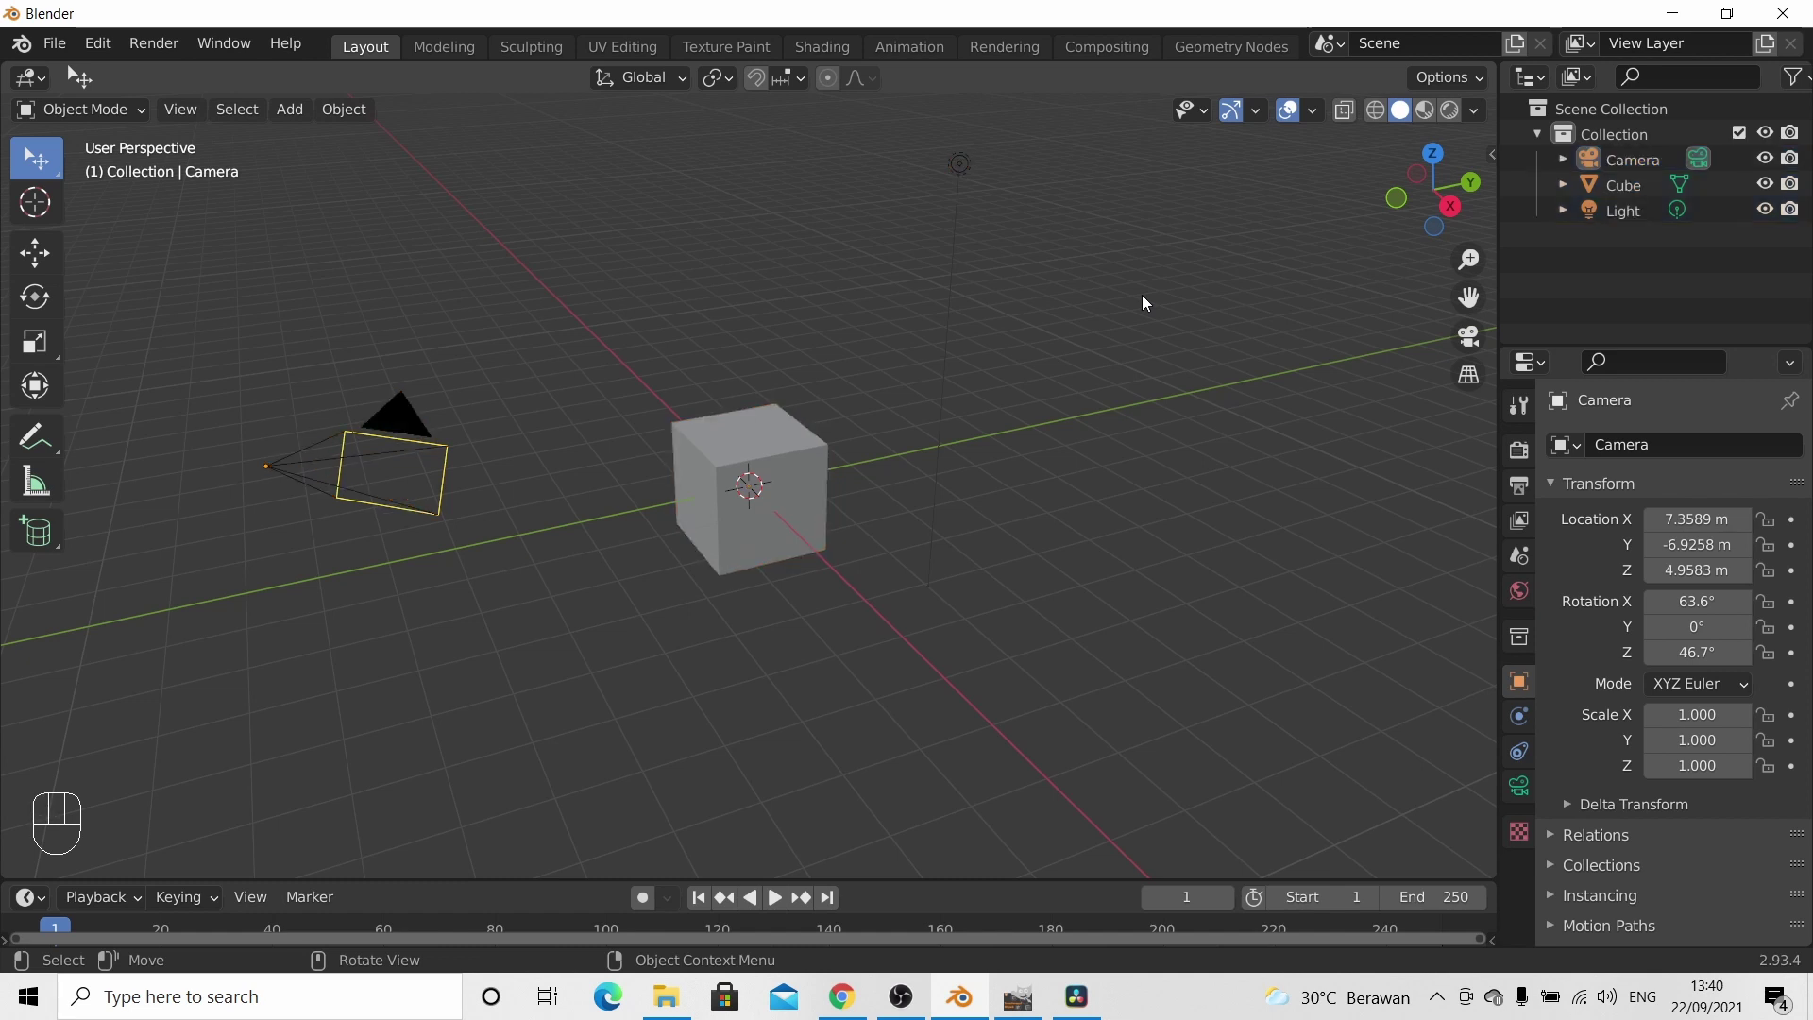
# - Select every object in the scene at once and deselect them all
pyautogui.press('a')
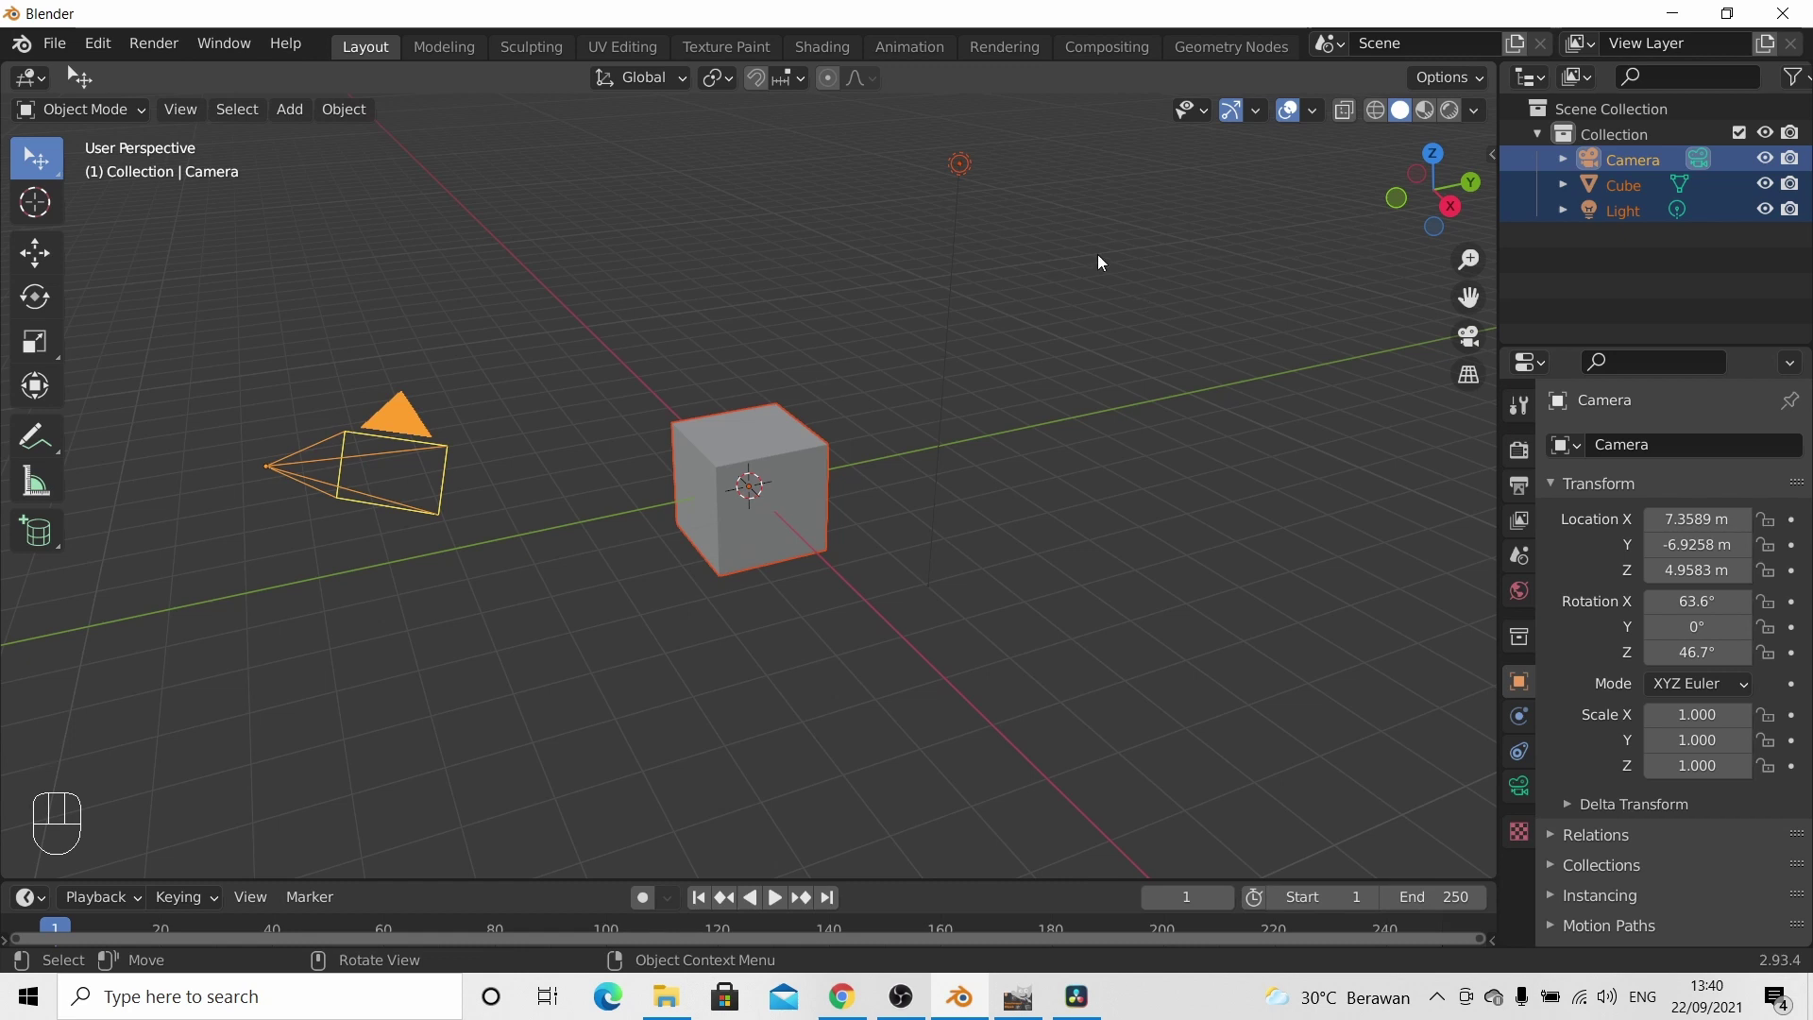
pyautogui.press('a')
pyautogui.press('a')
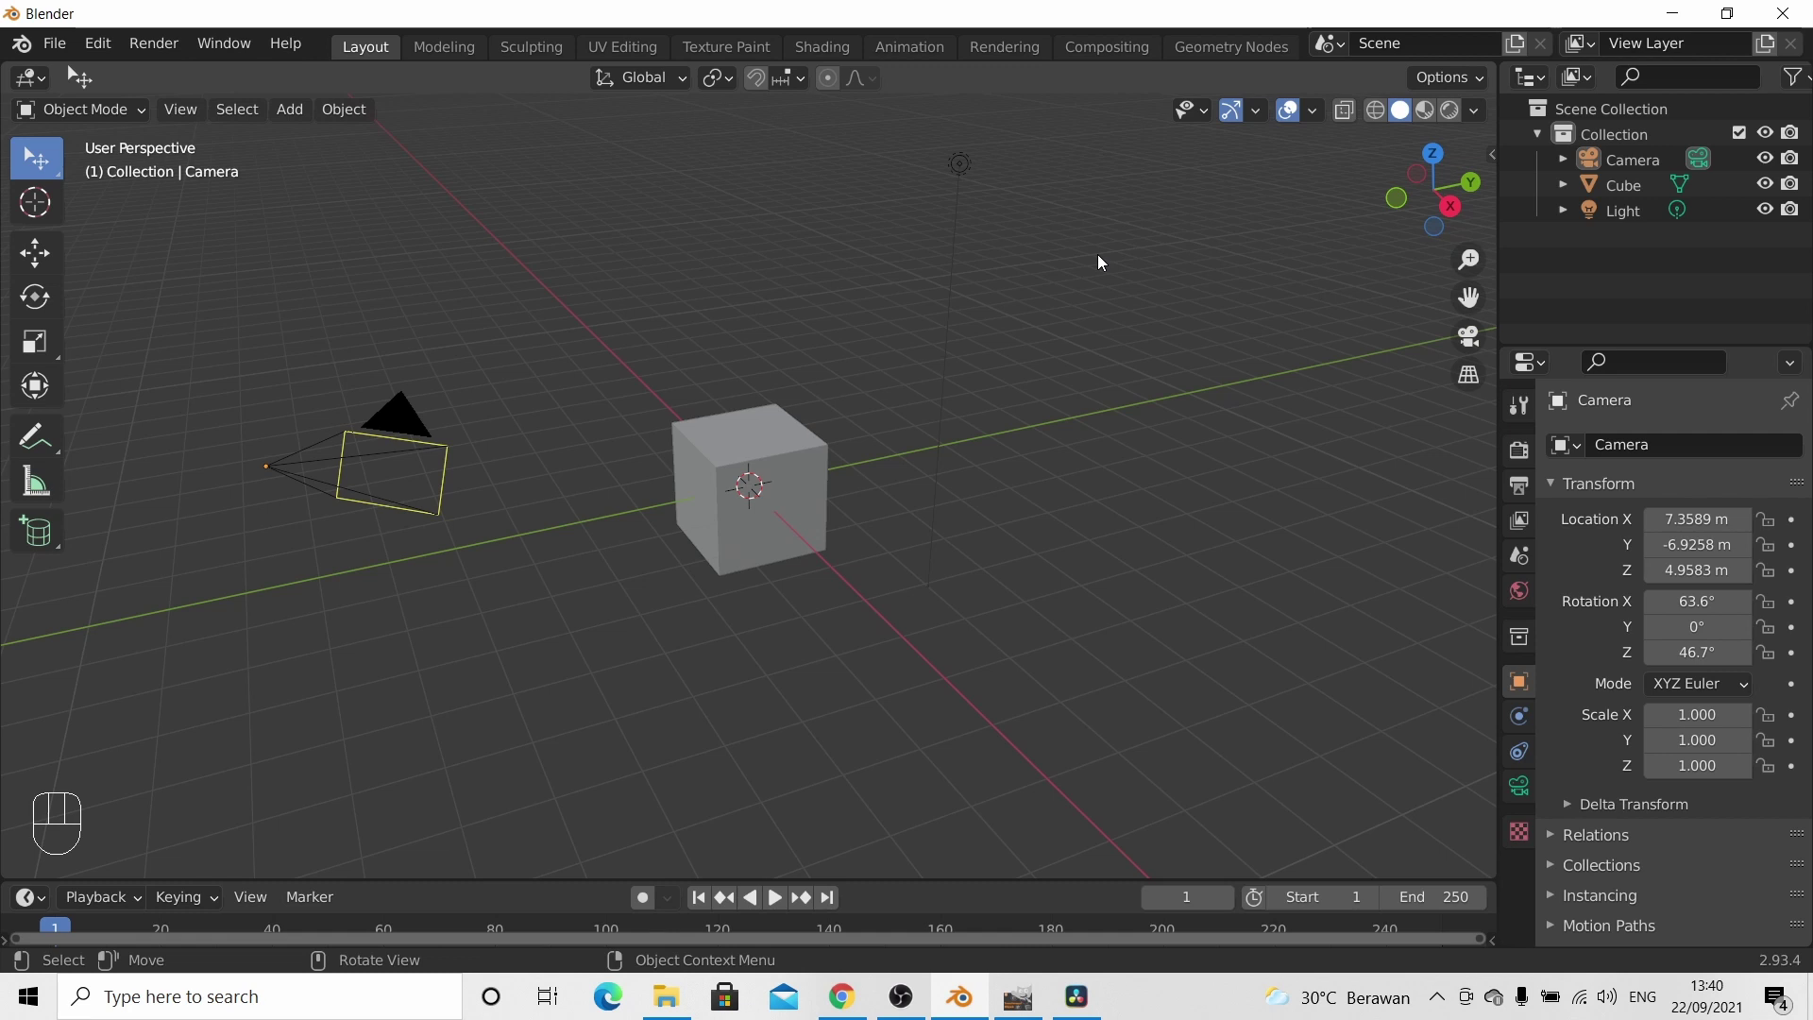
# - Select the light, extend the selection to all three objects with the cube active, and deselect everything
pyautogui.click(961, 164)
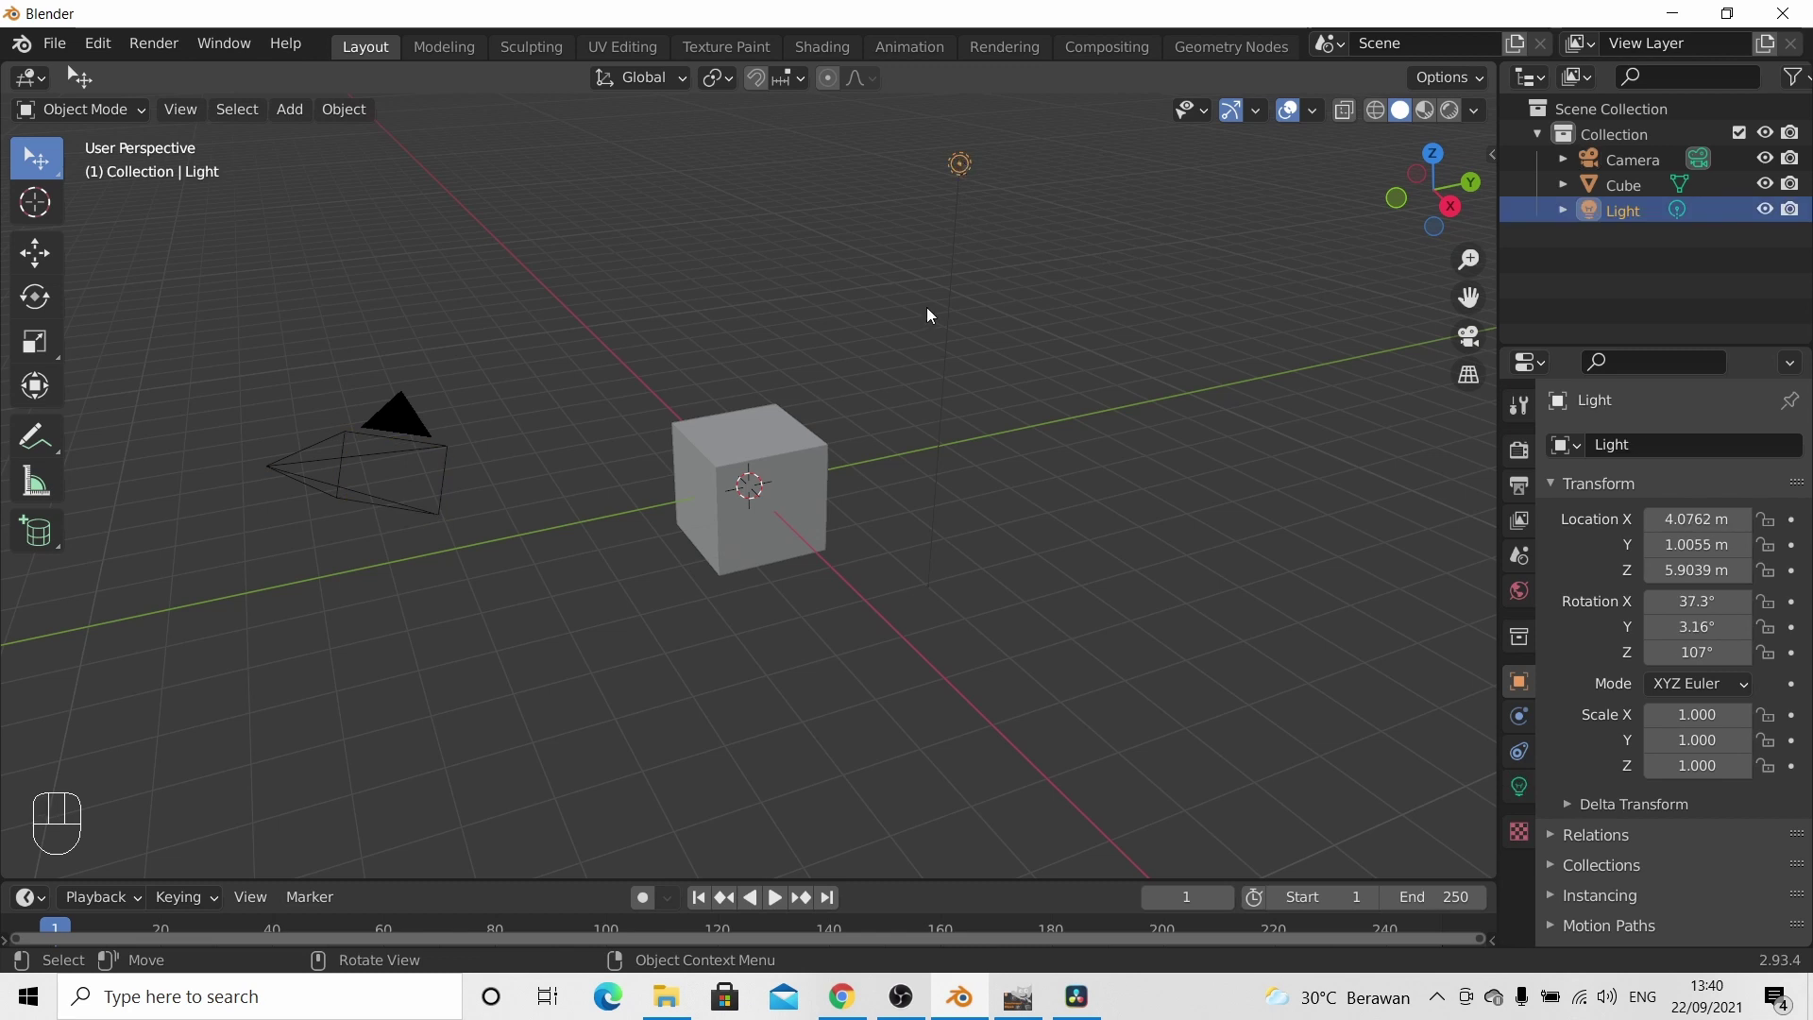
pyautogui.click(793, 424)
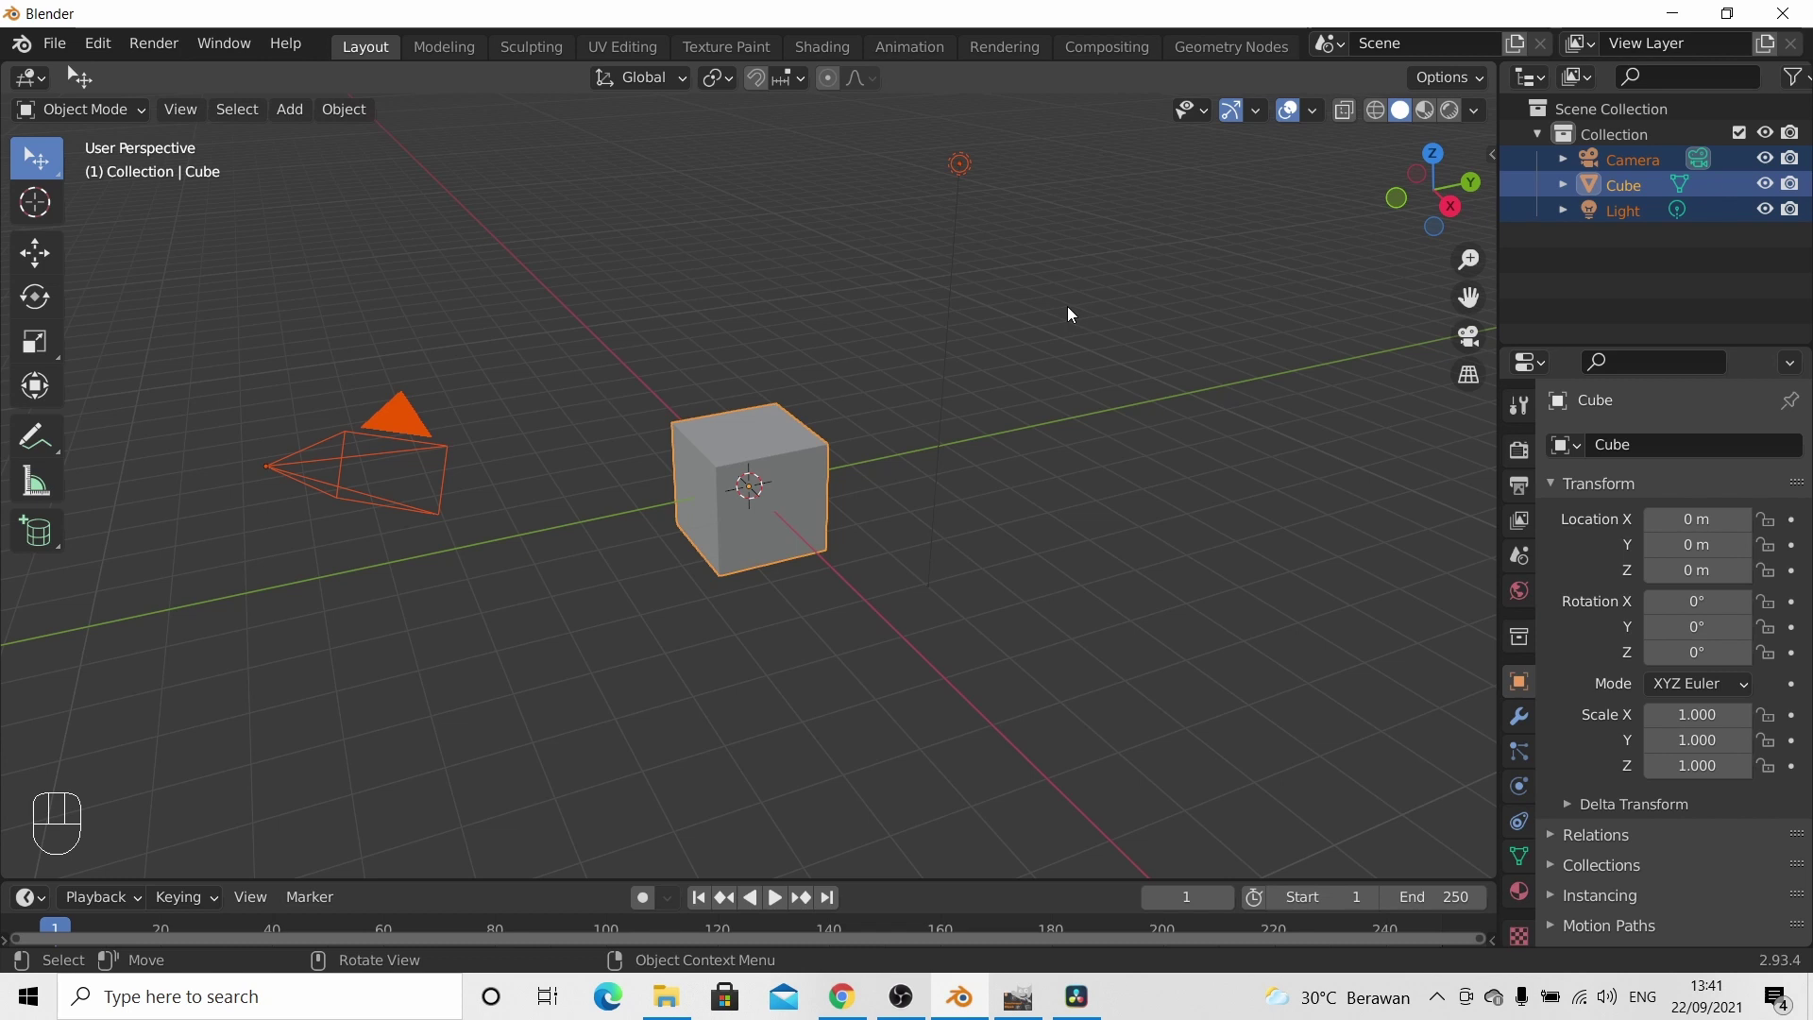
pyautogui.press('a')
pyautogui.press('a')
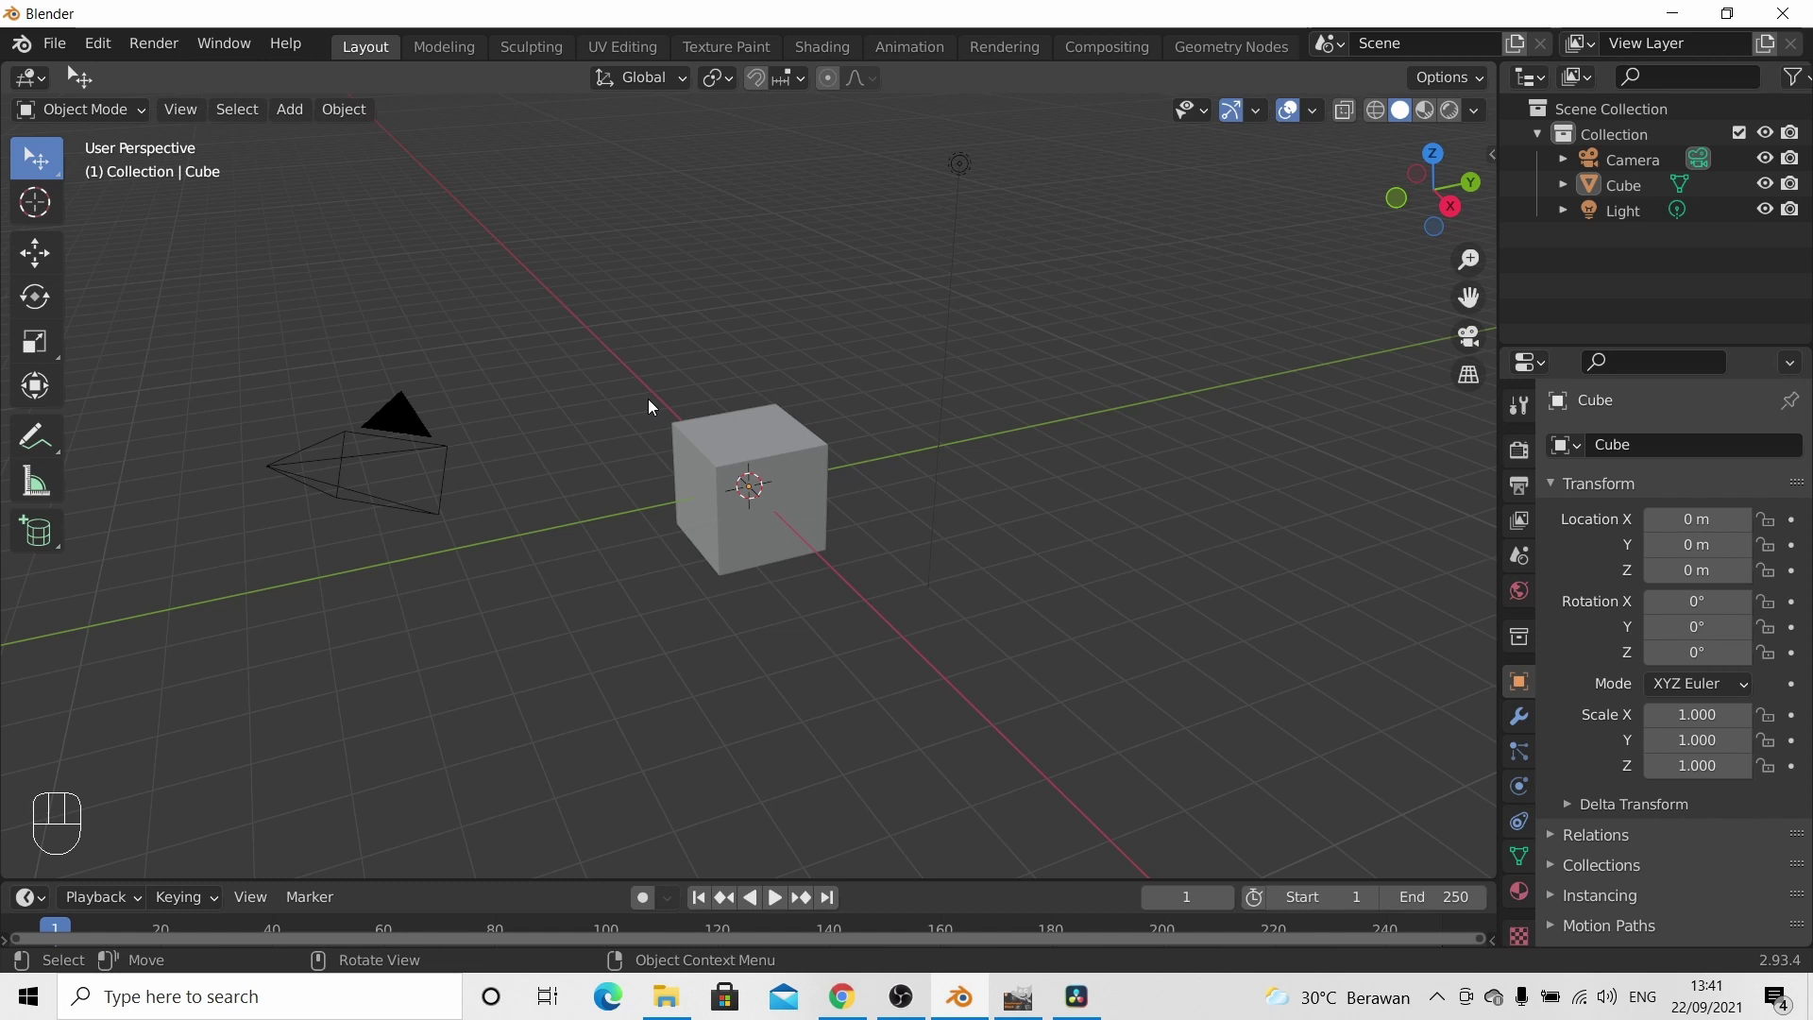
# - Add a UV Sphere mesh to the scene
pyautogui.click(285, 111)
pyautogui.moveTo(323, 138)
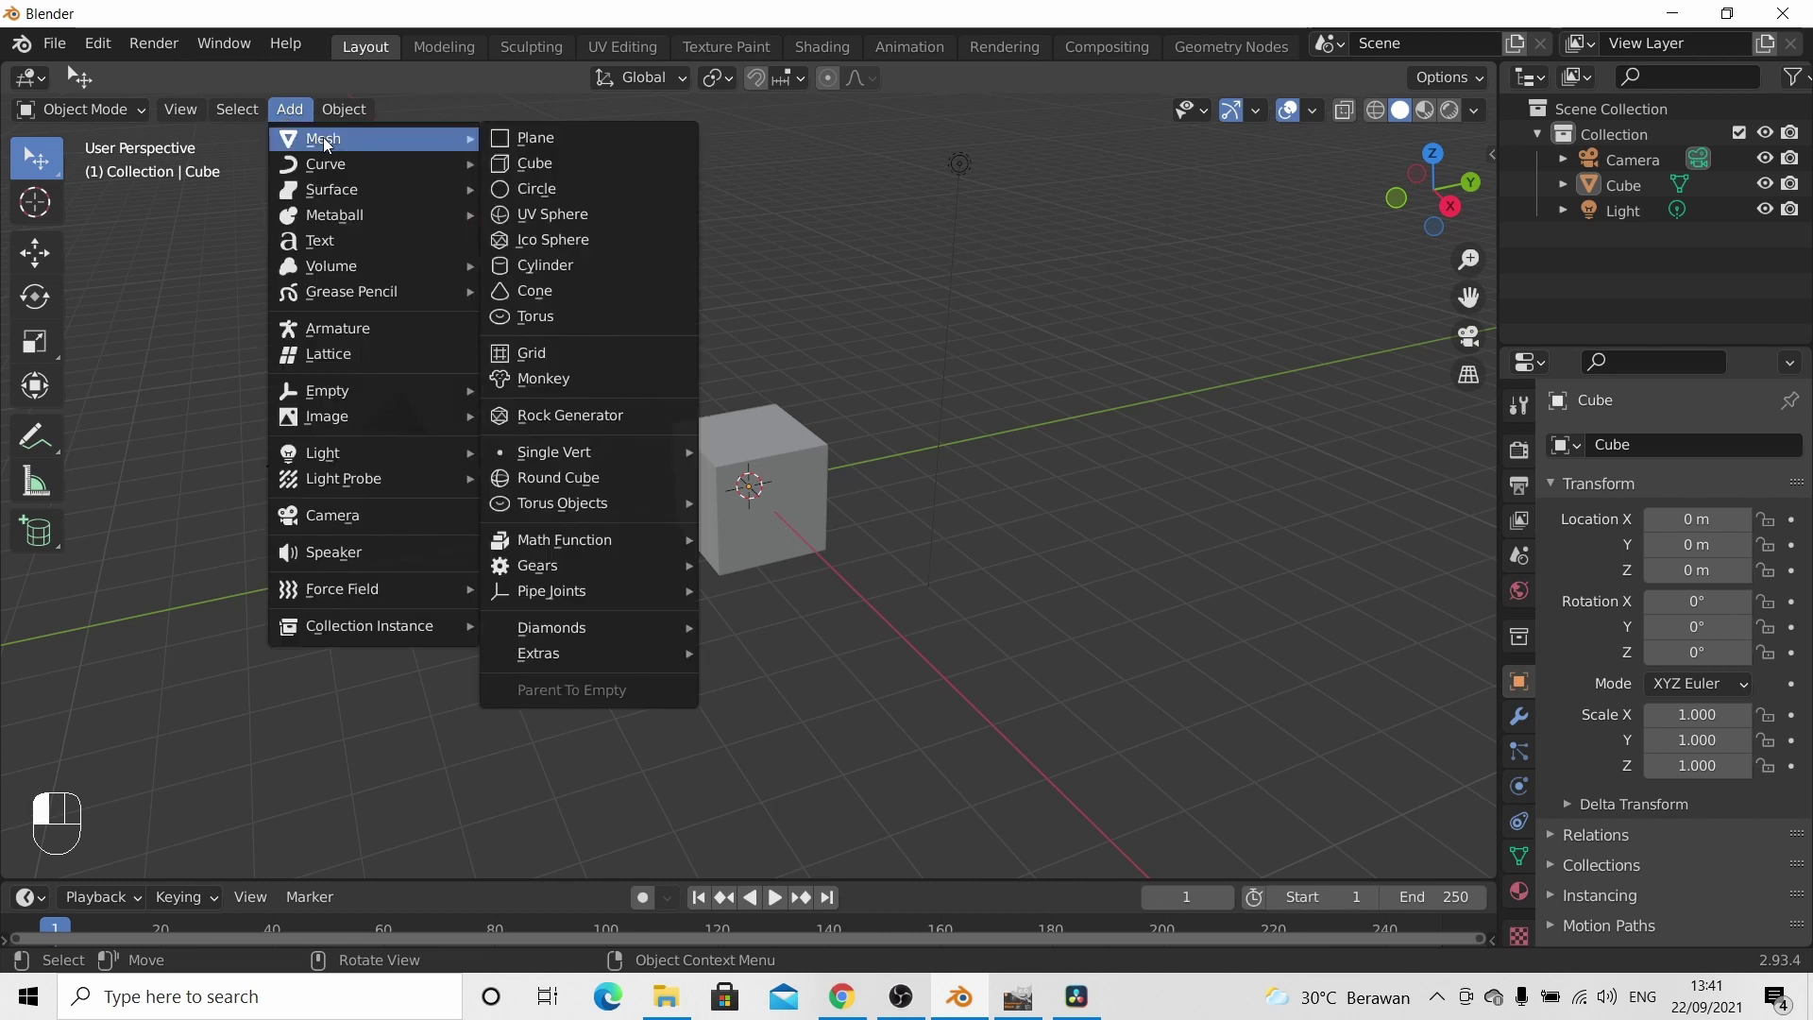
pyautogui.click(552, 215)
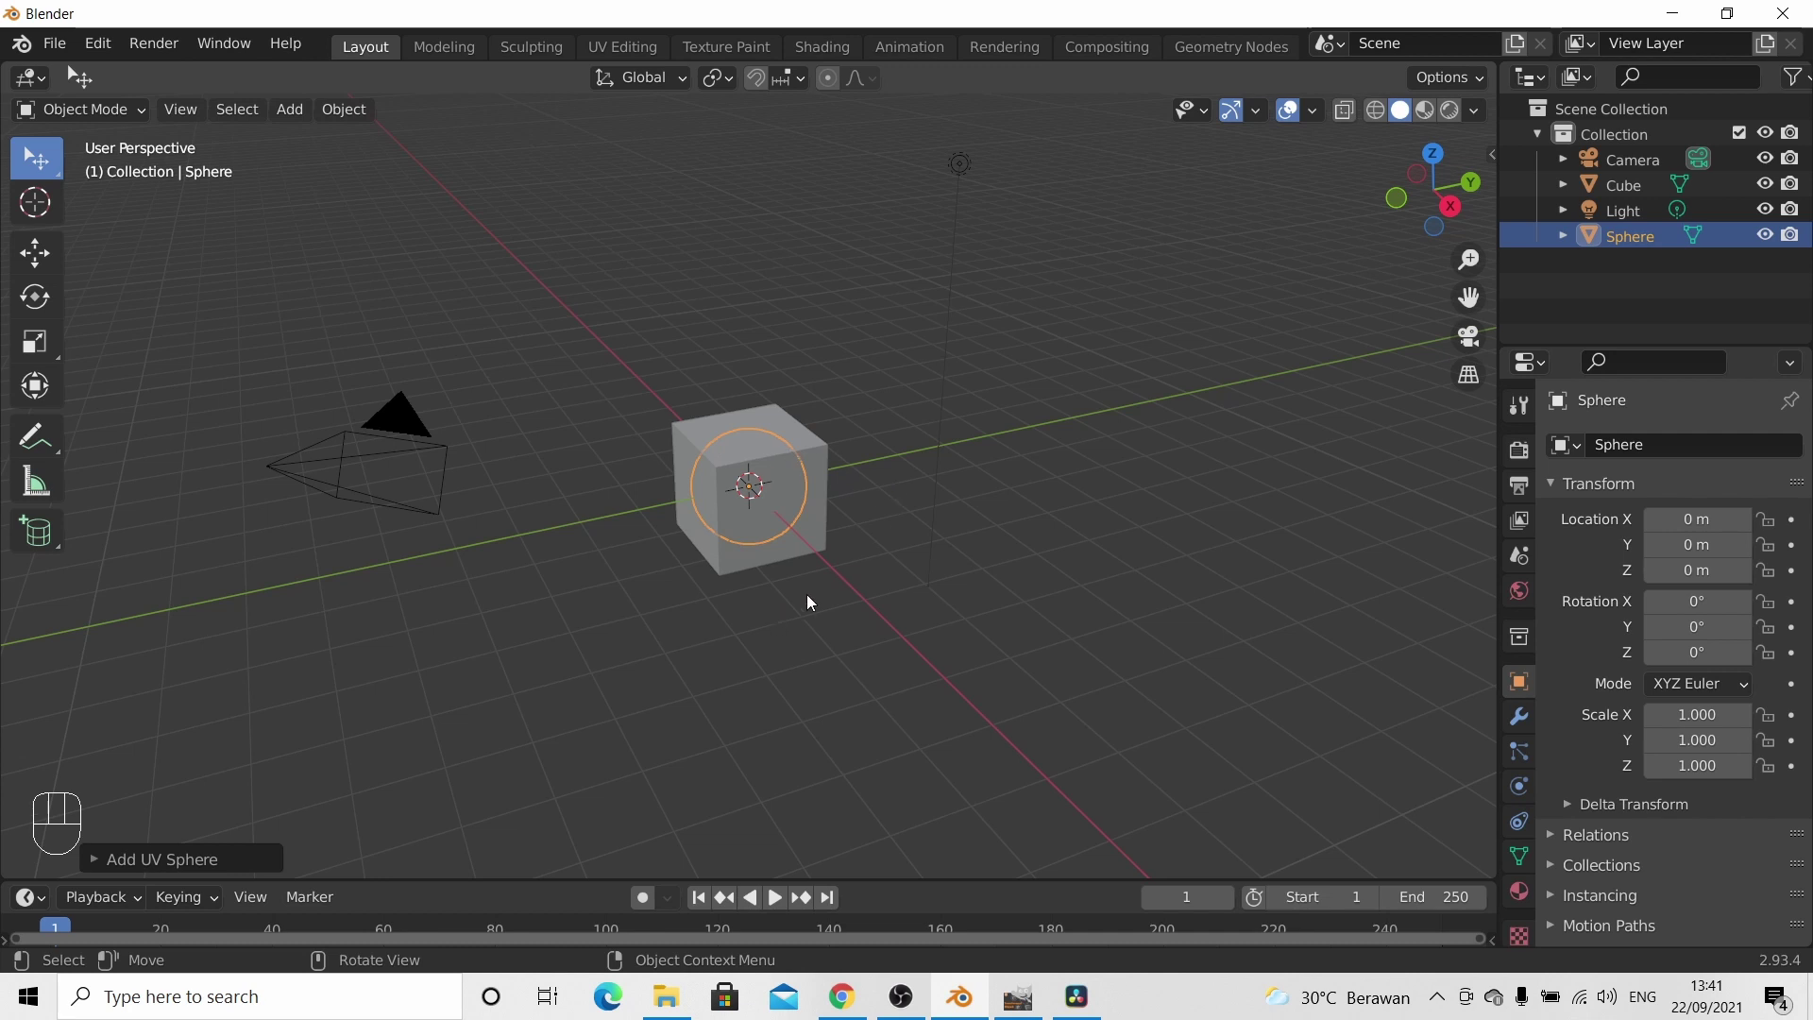
# - Move the sphere about 5.5 m along the positive Y axis with the Move tool, and return to the Tweak selection tool
pyautogui.click(35, 252)
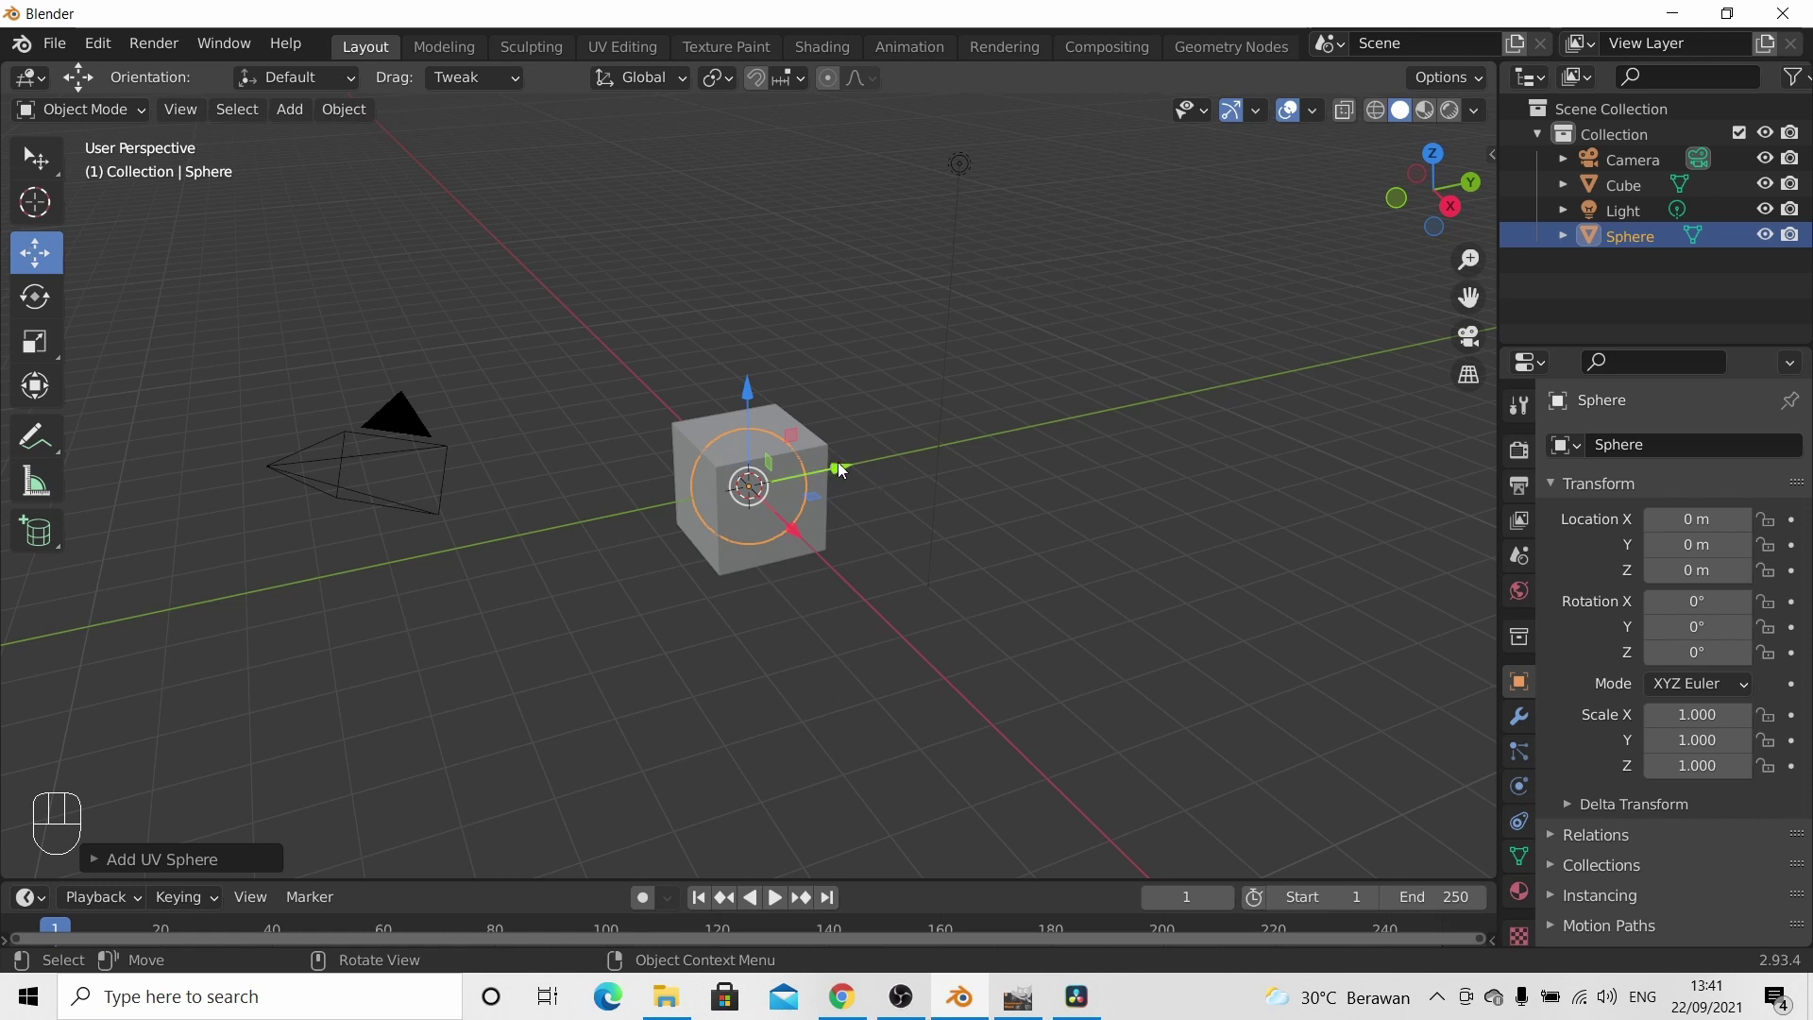
pyautogui.moveTo(830, 463); pyautogui.dragTo(1093, 415)
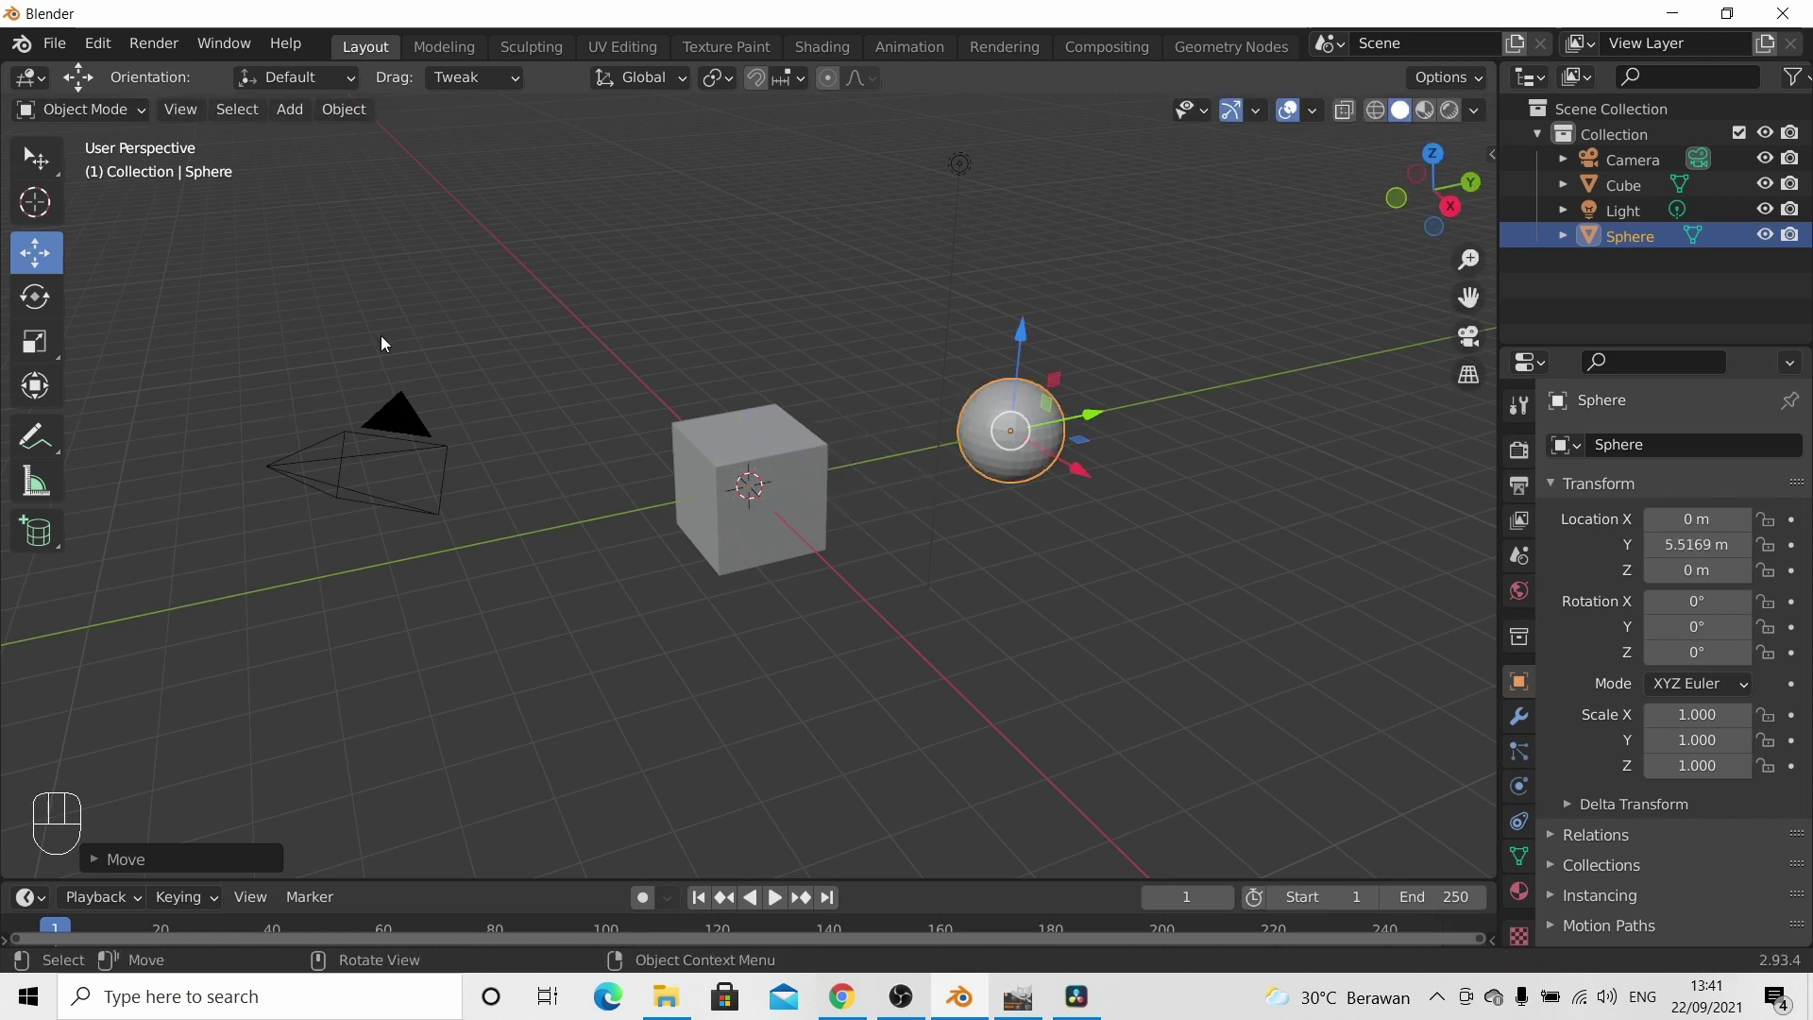
pyautogui.click(41, 162)
# - Add a Teapot+ mesh from the extra mesh objects to the scene
pyautogui.click(343, 111)
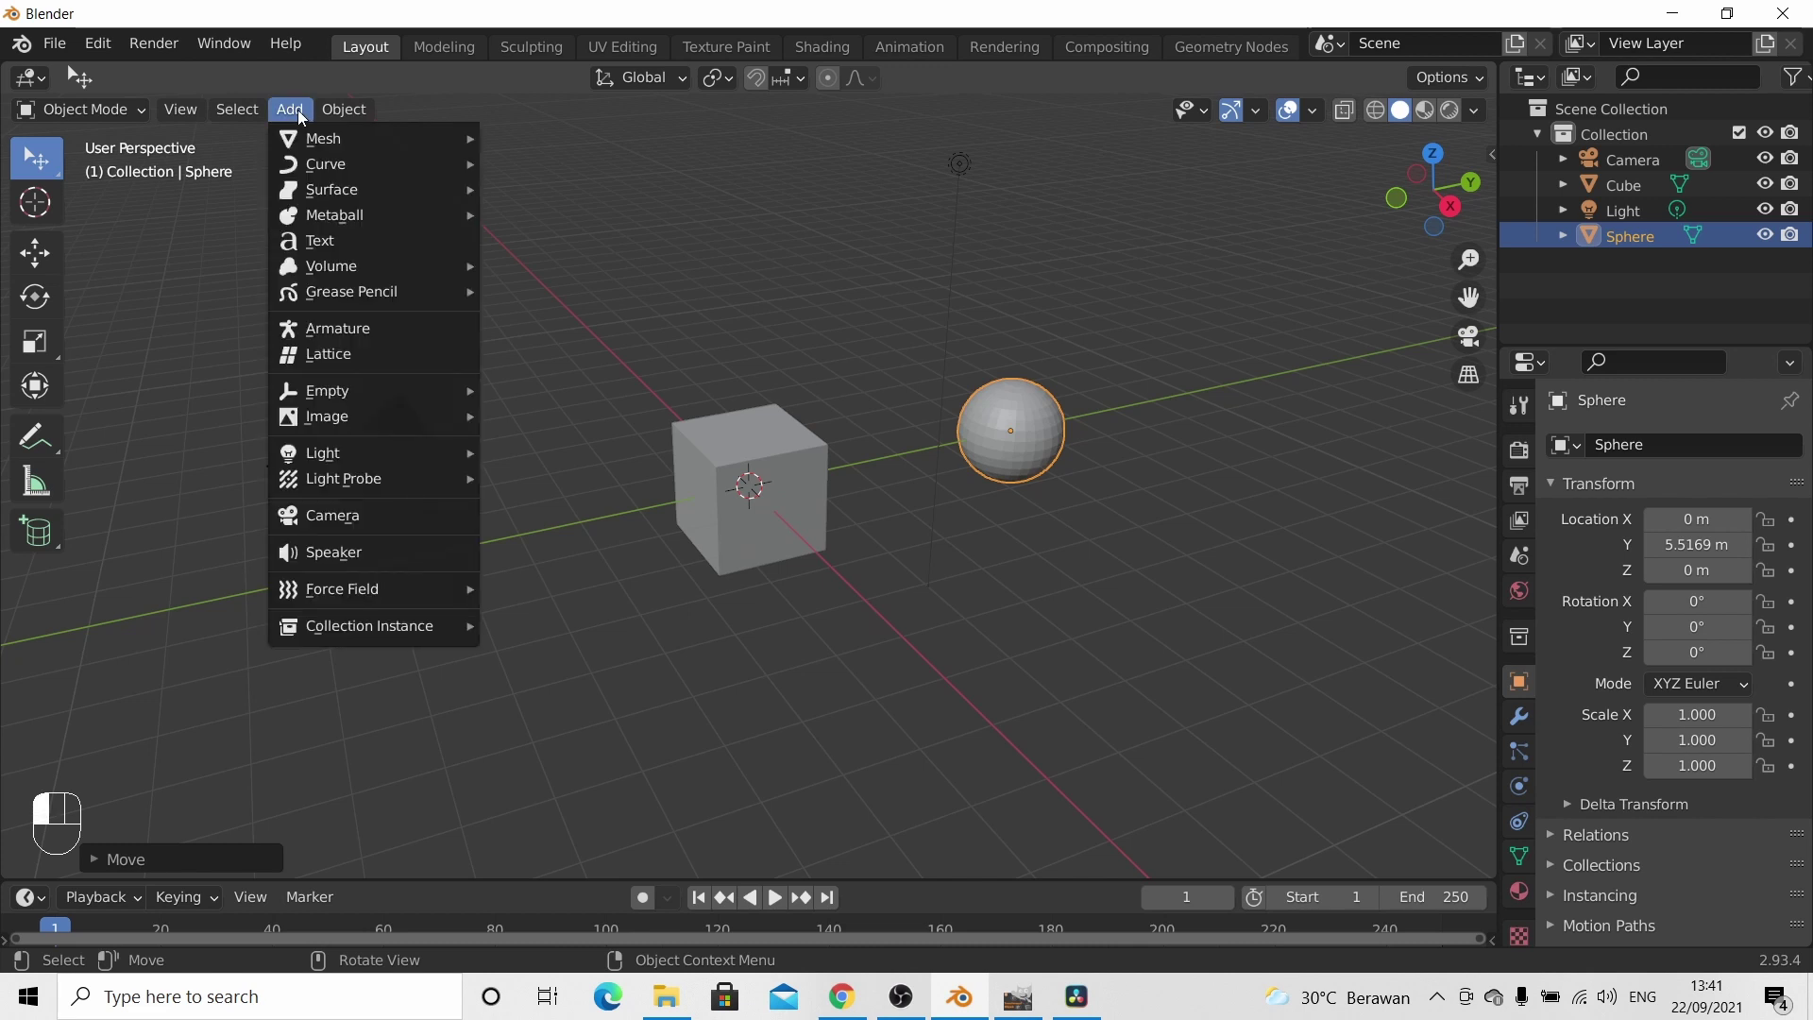
pyautogui.moveTo(307, 201)
pyautogui.moveTo(463, 495)
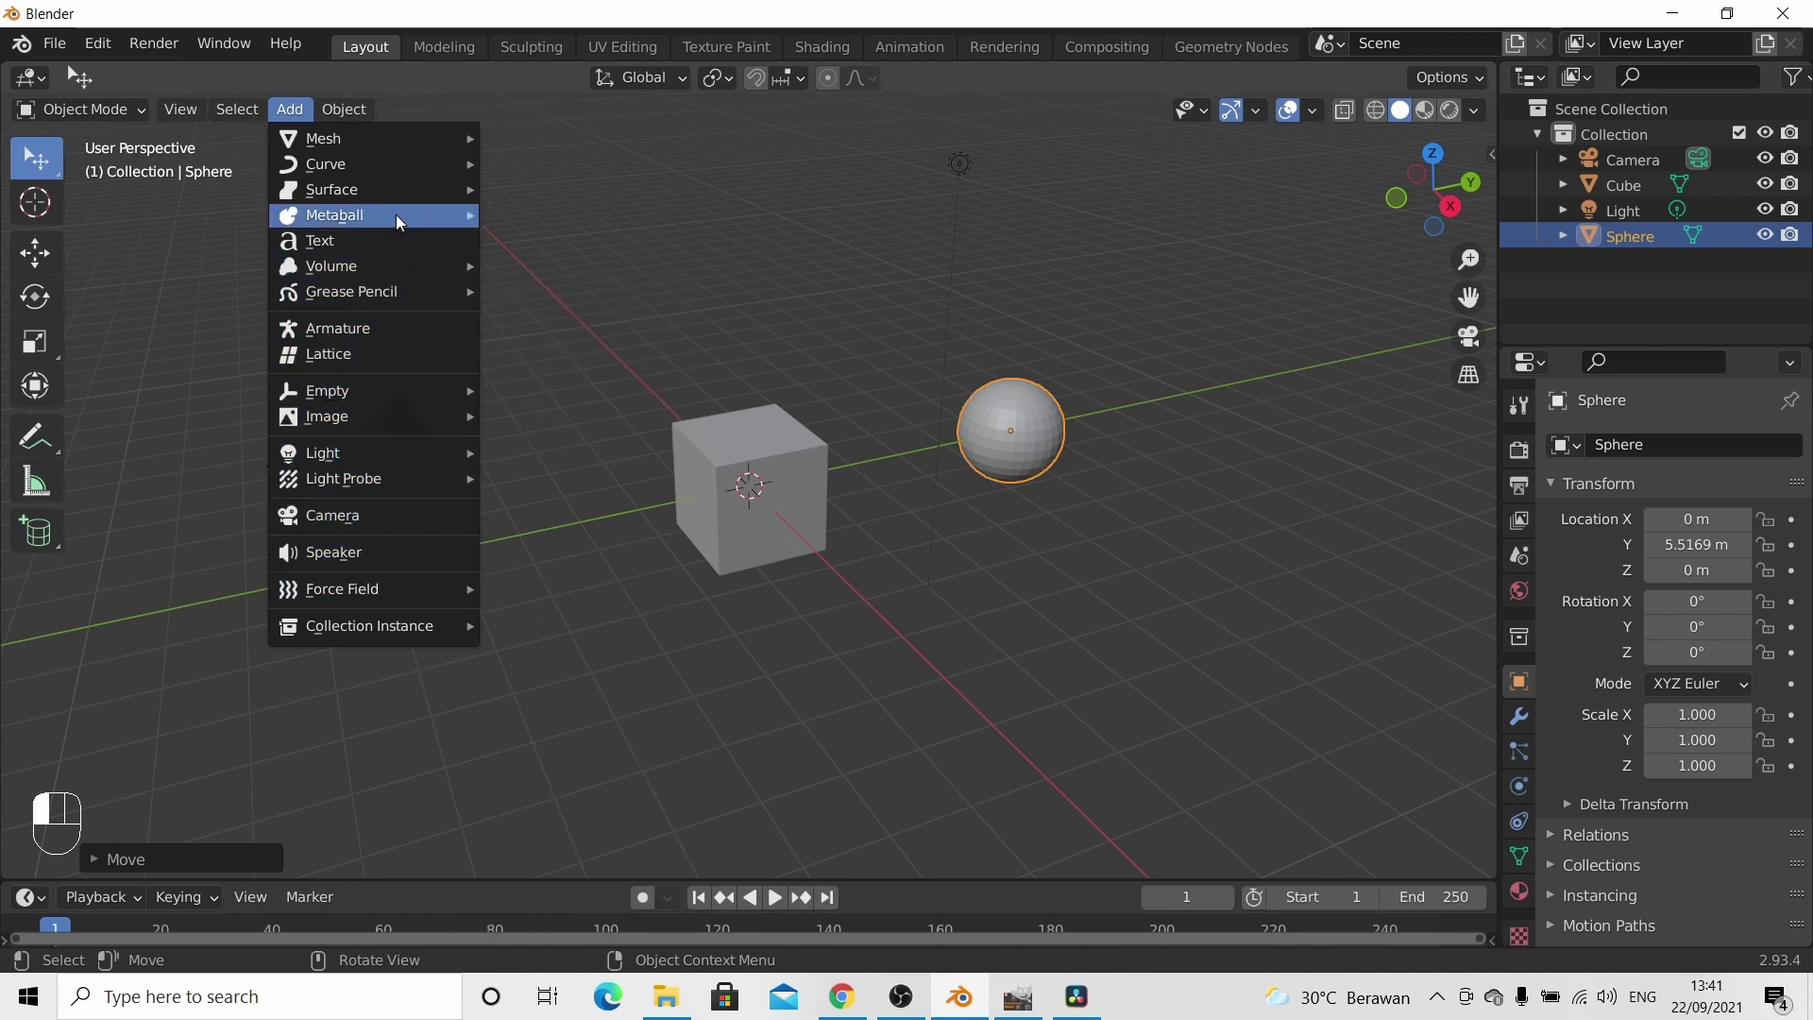
pyautogui.moveTo(394, 136)
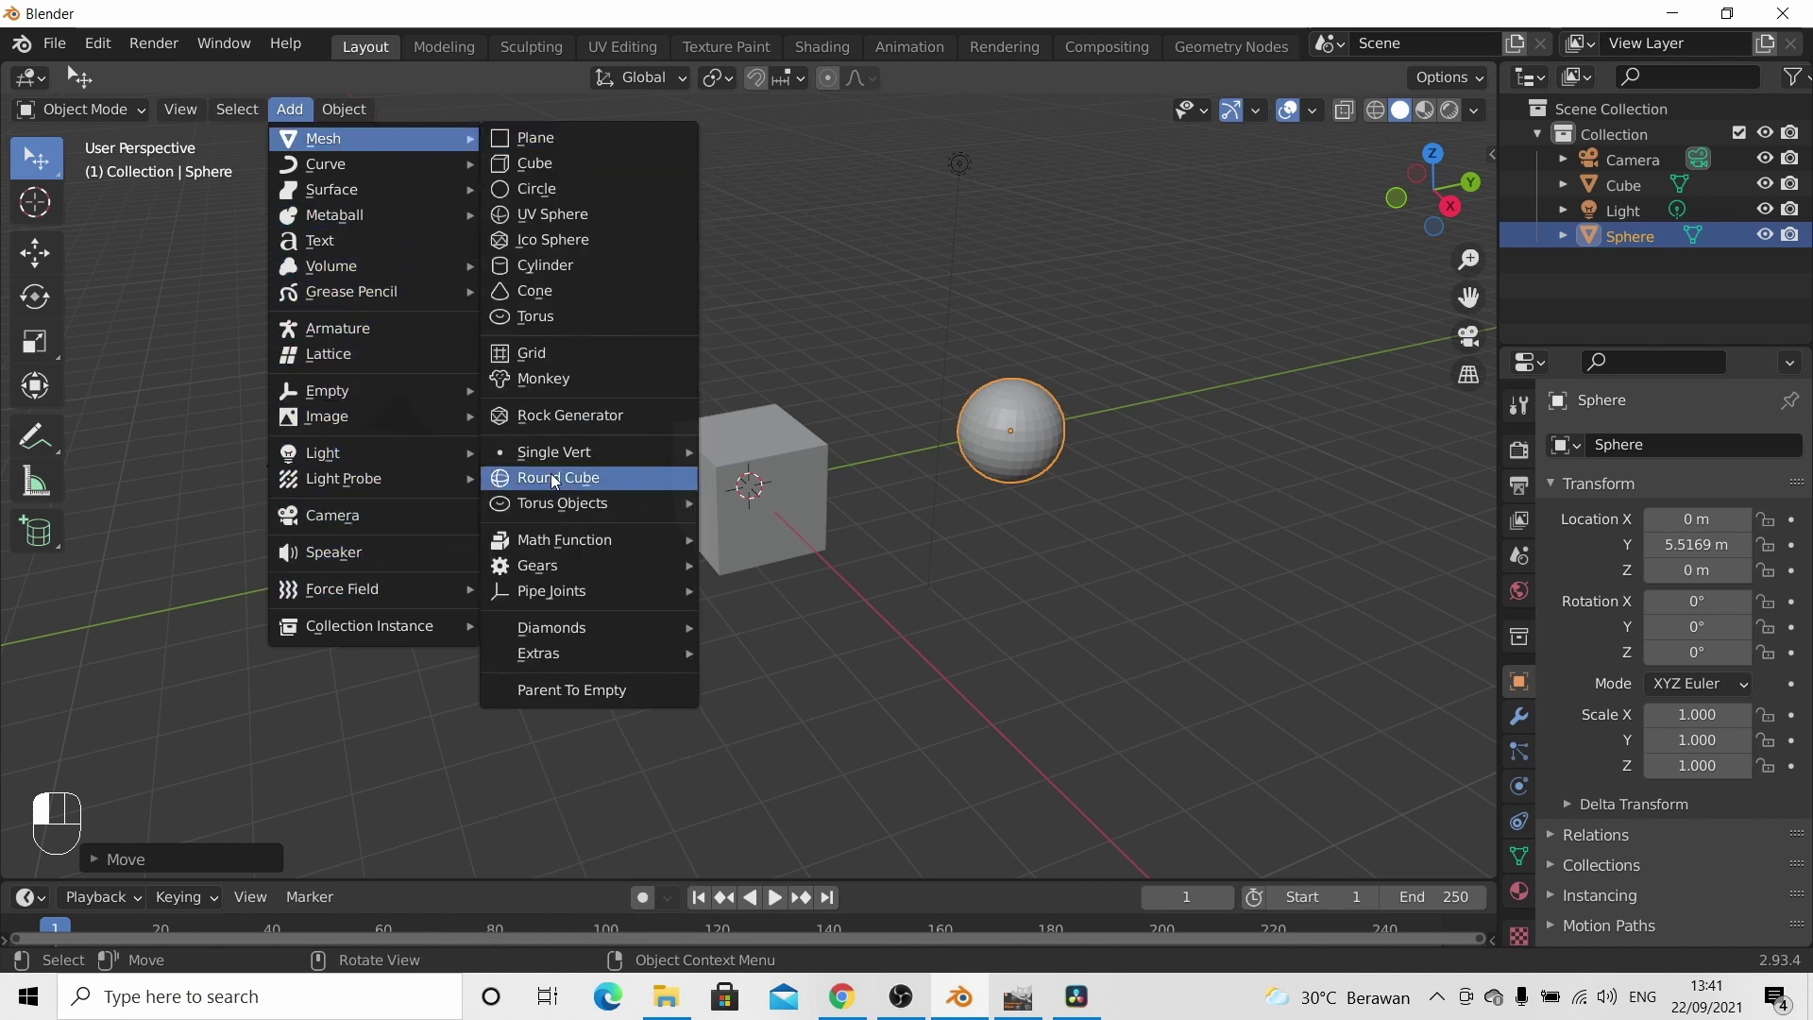
pyautogui.moveTo(576, 659)
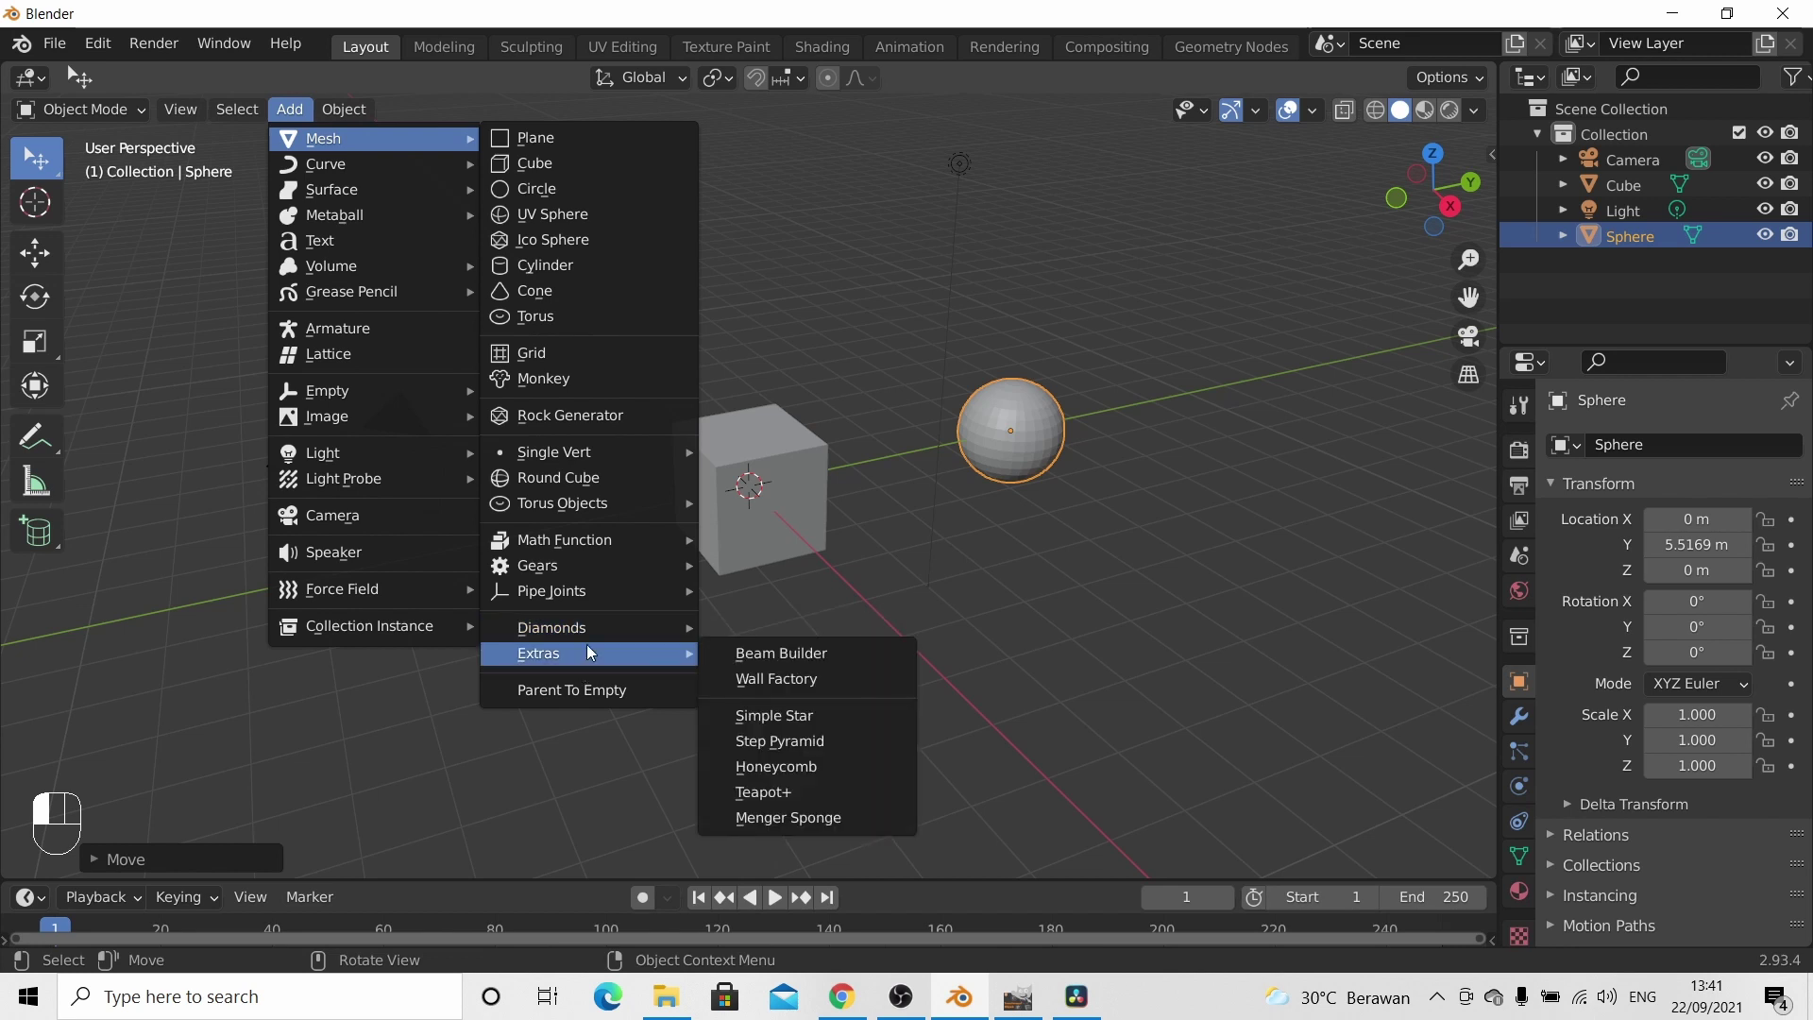
pyautogui.click(765, 793)
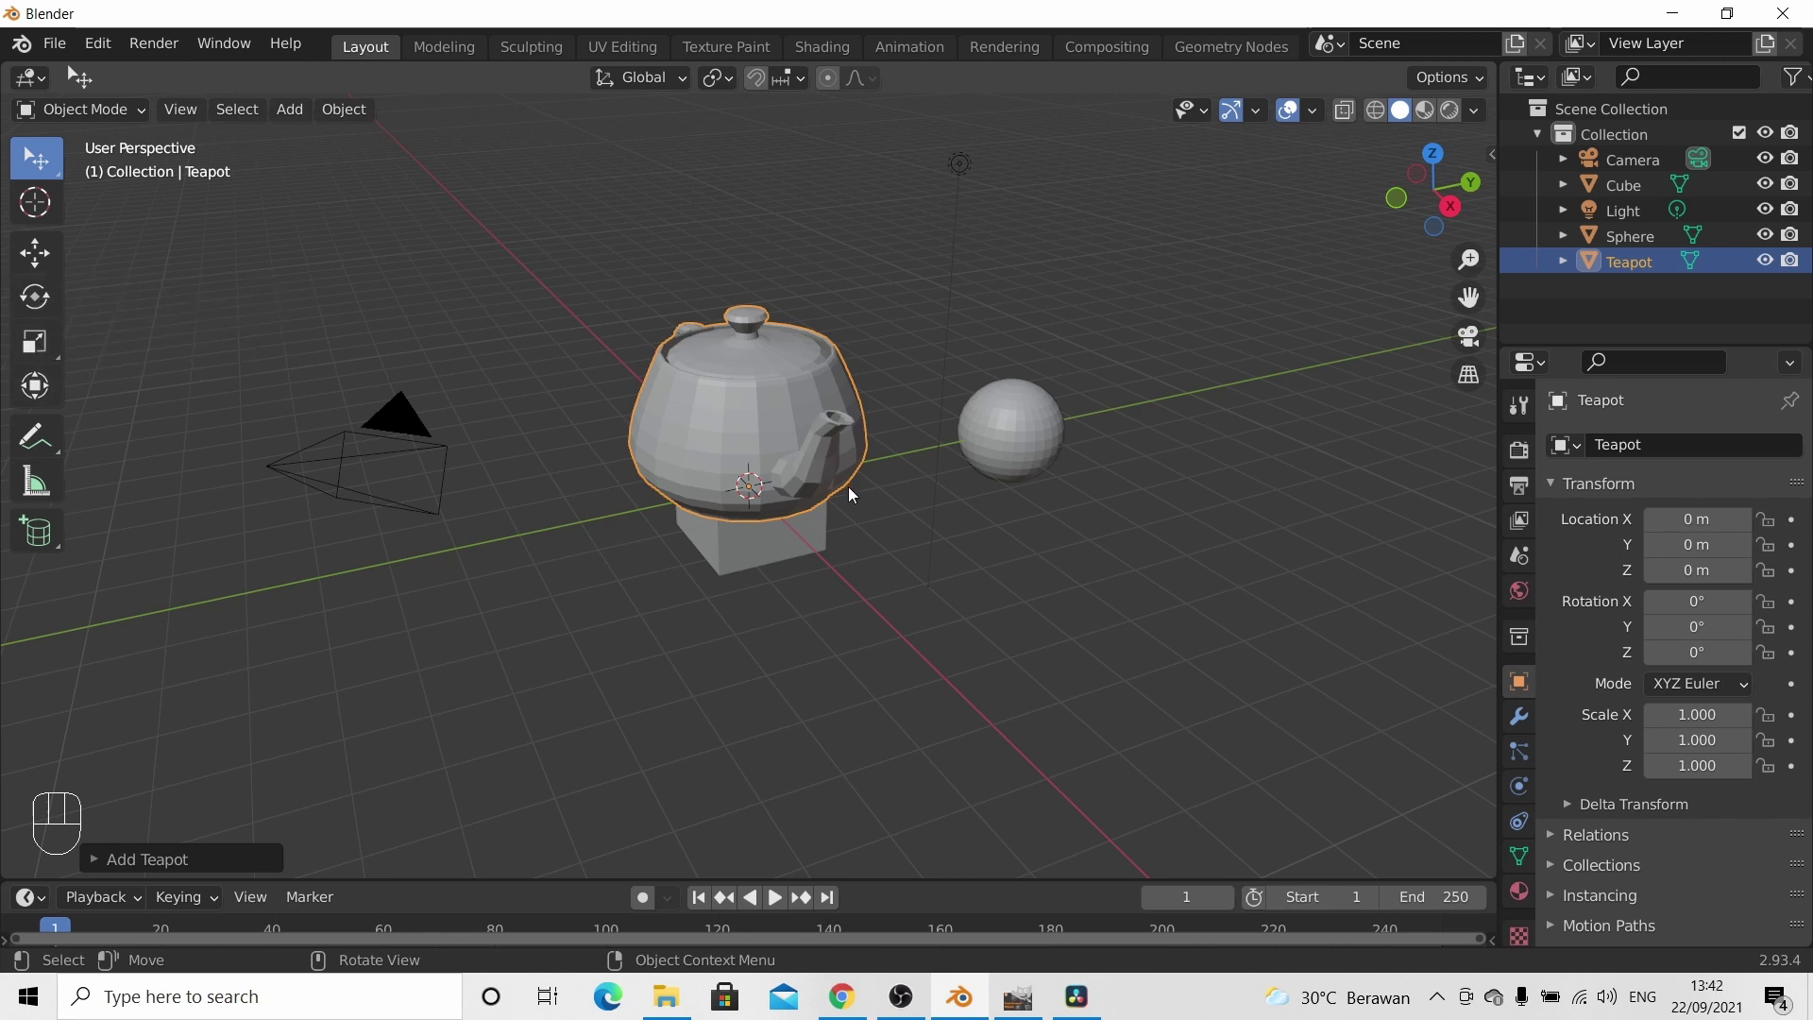
# - Move the teapot about 8.5 m in the negative direction along the global X axis
pyautogui.press('g')
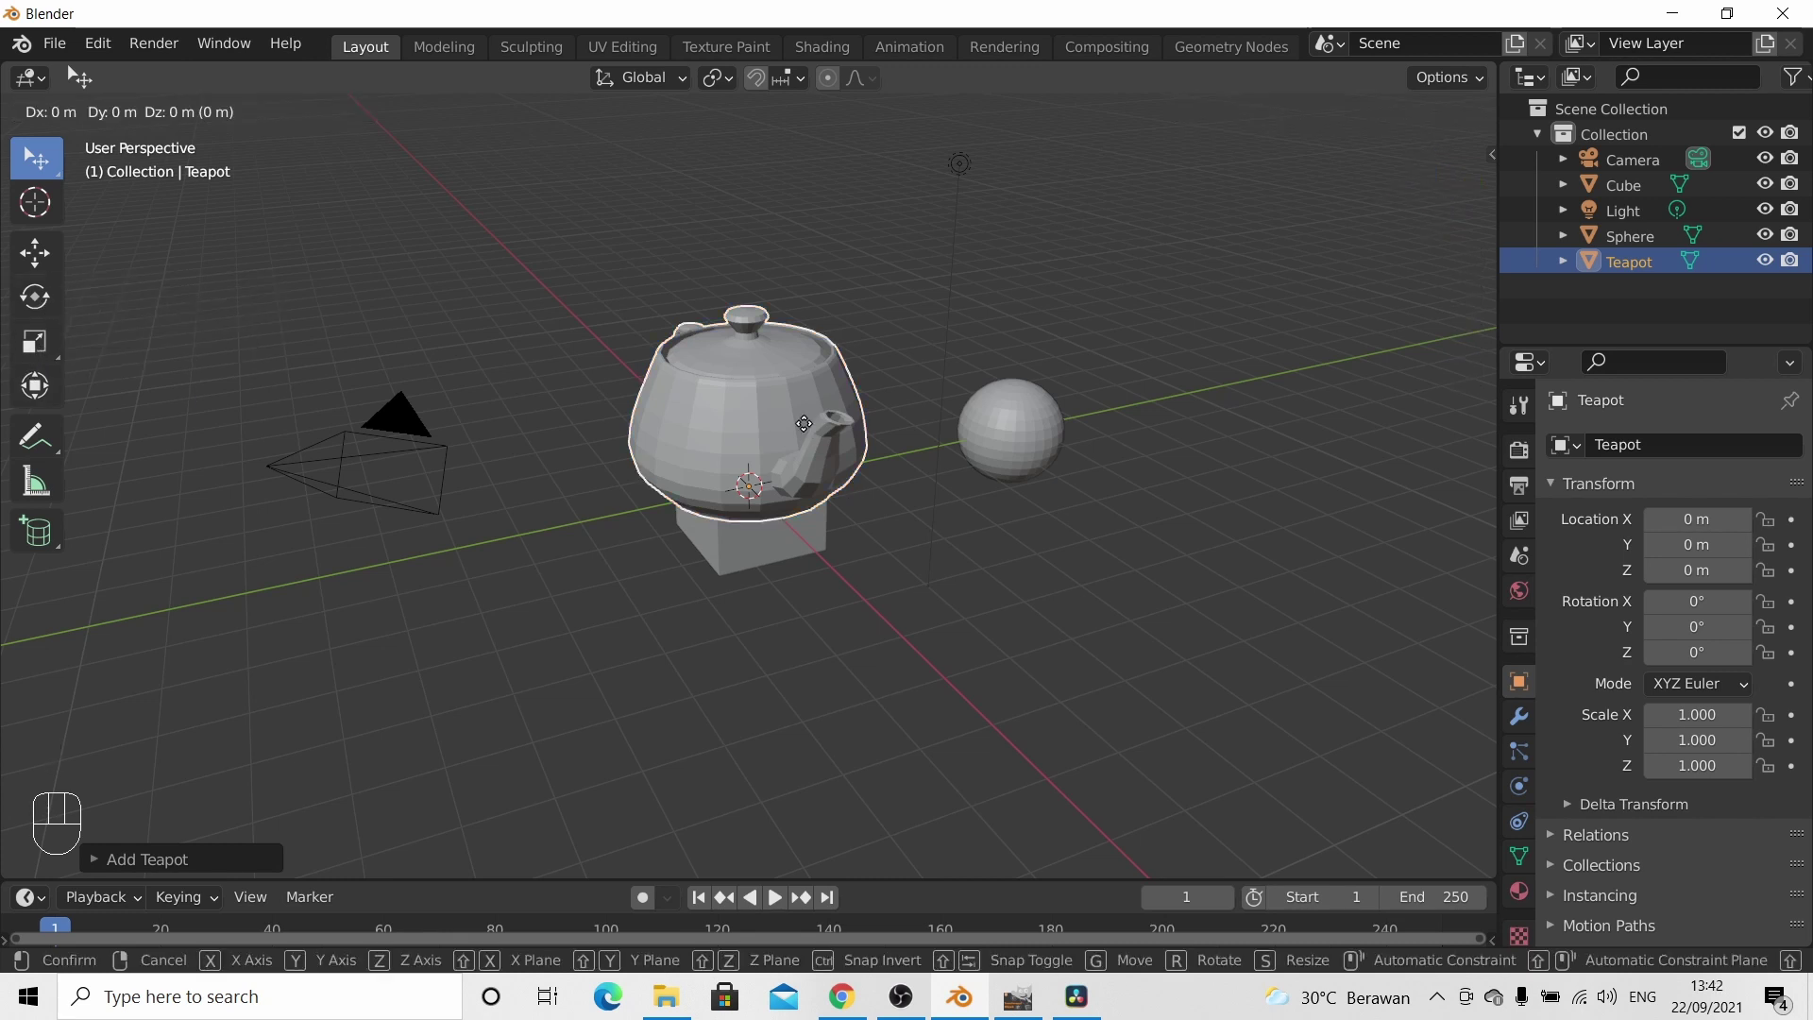
pyautogui.press('x')
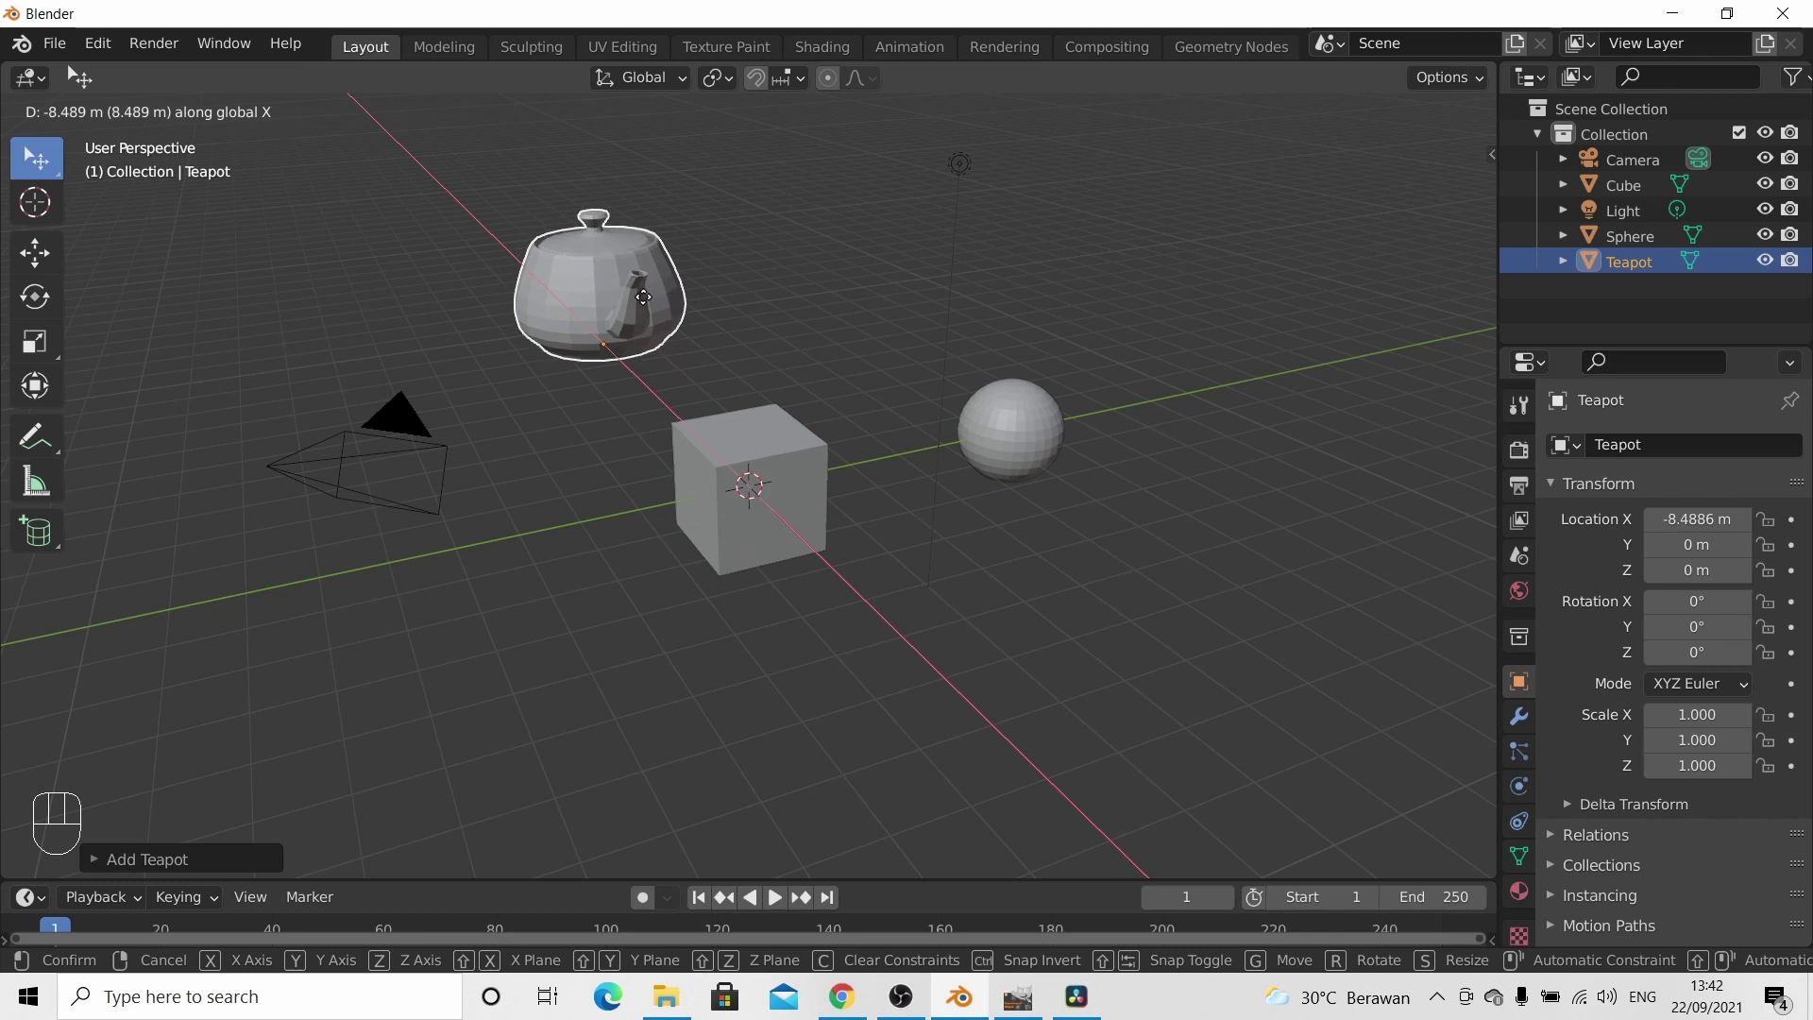
pyautogui.click(646, 305)
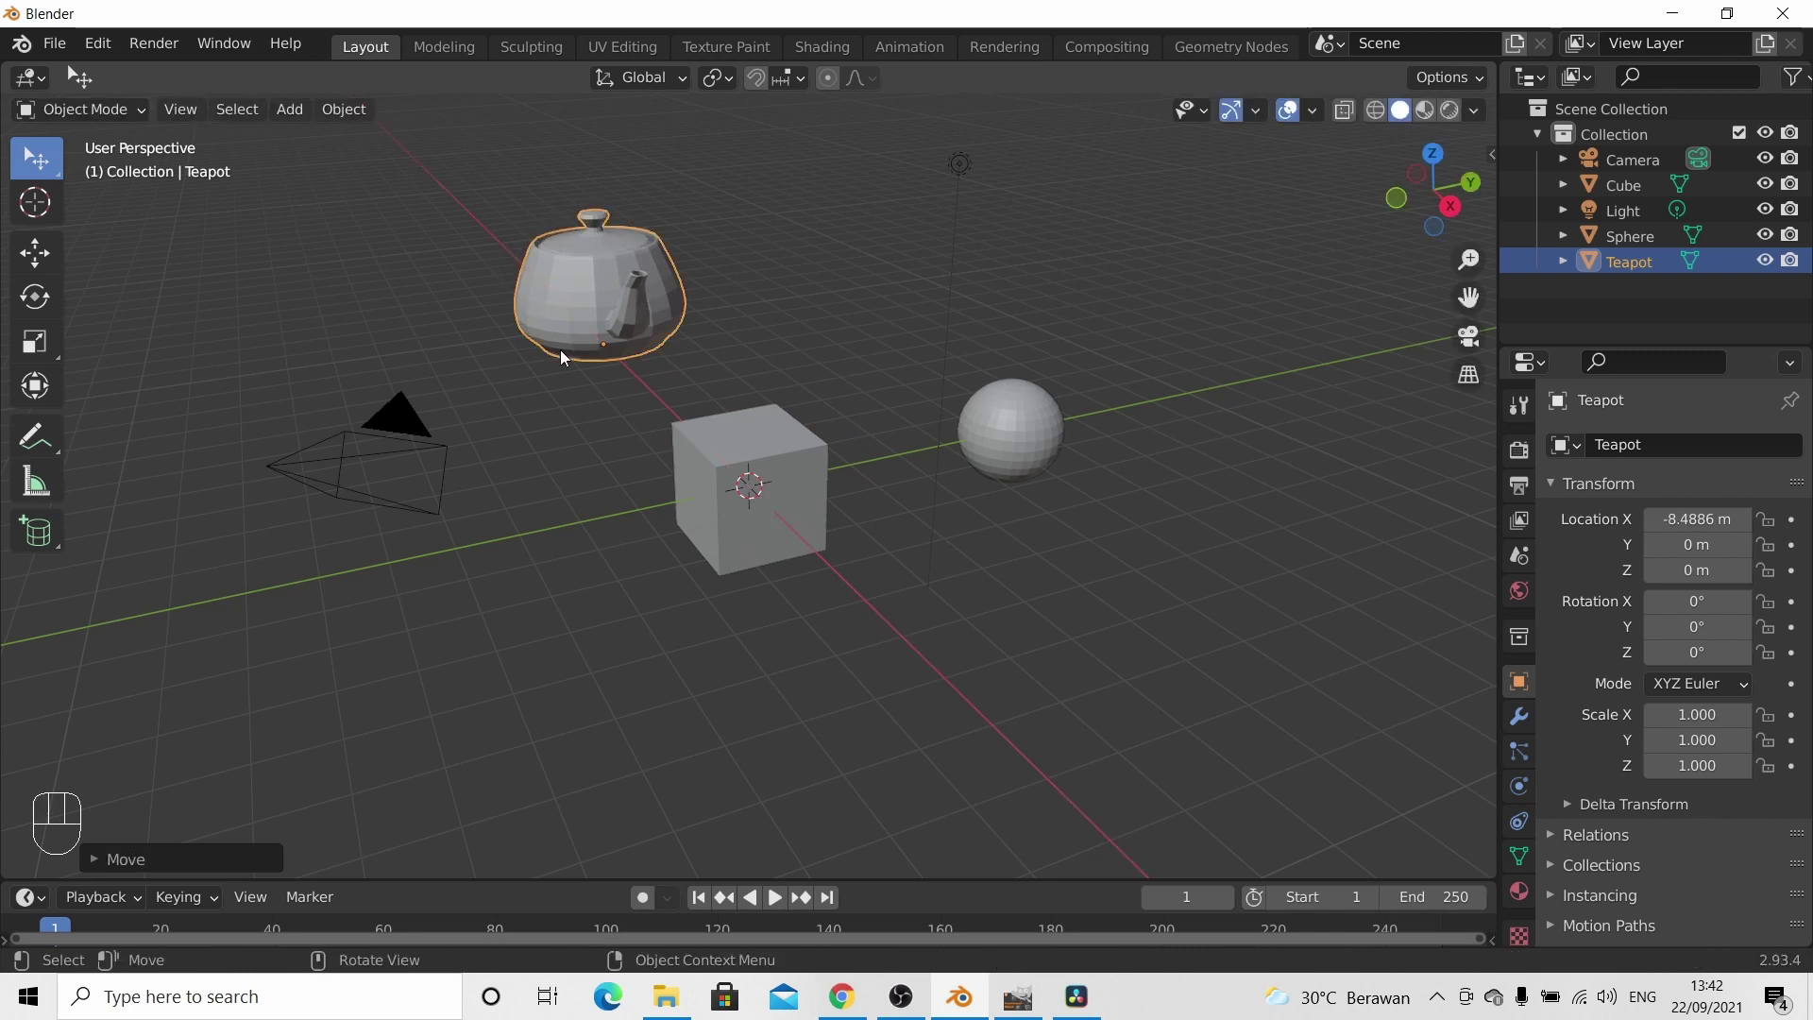
pyautogui.click(289, 117)
pyautogui.moveTo(385, 138)
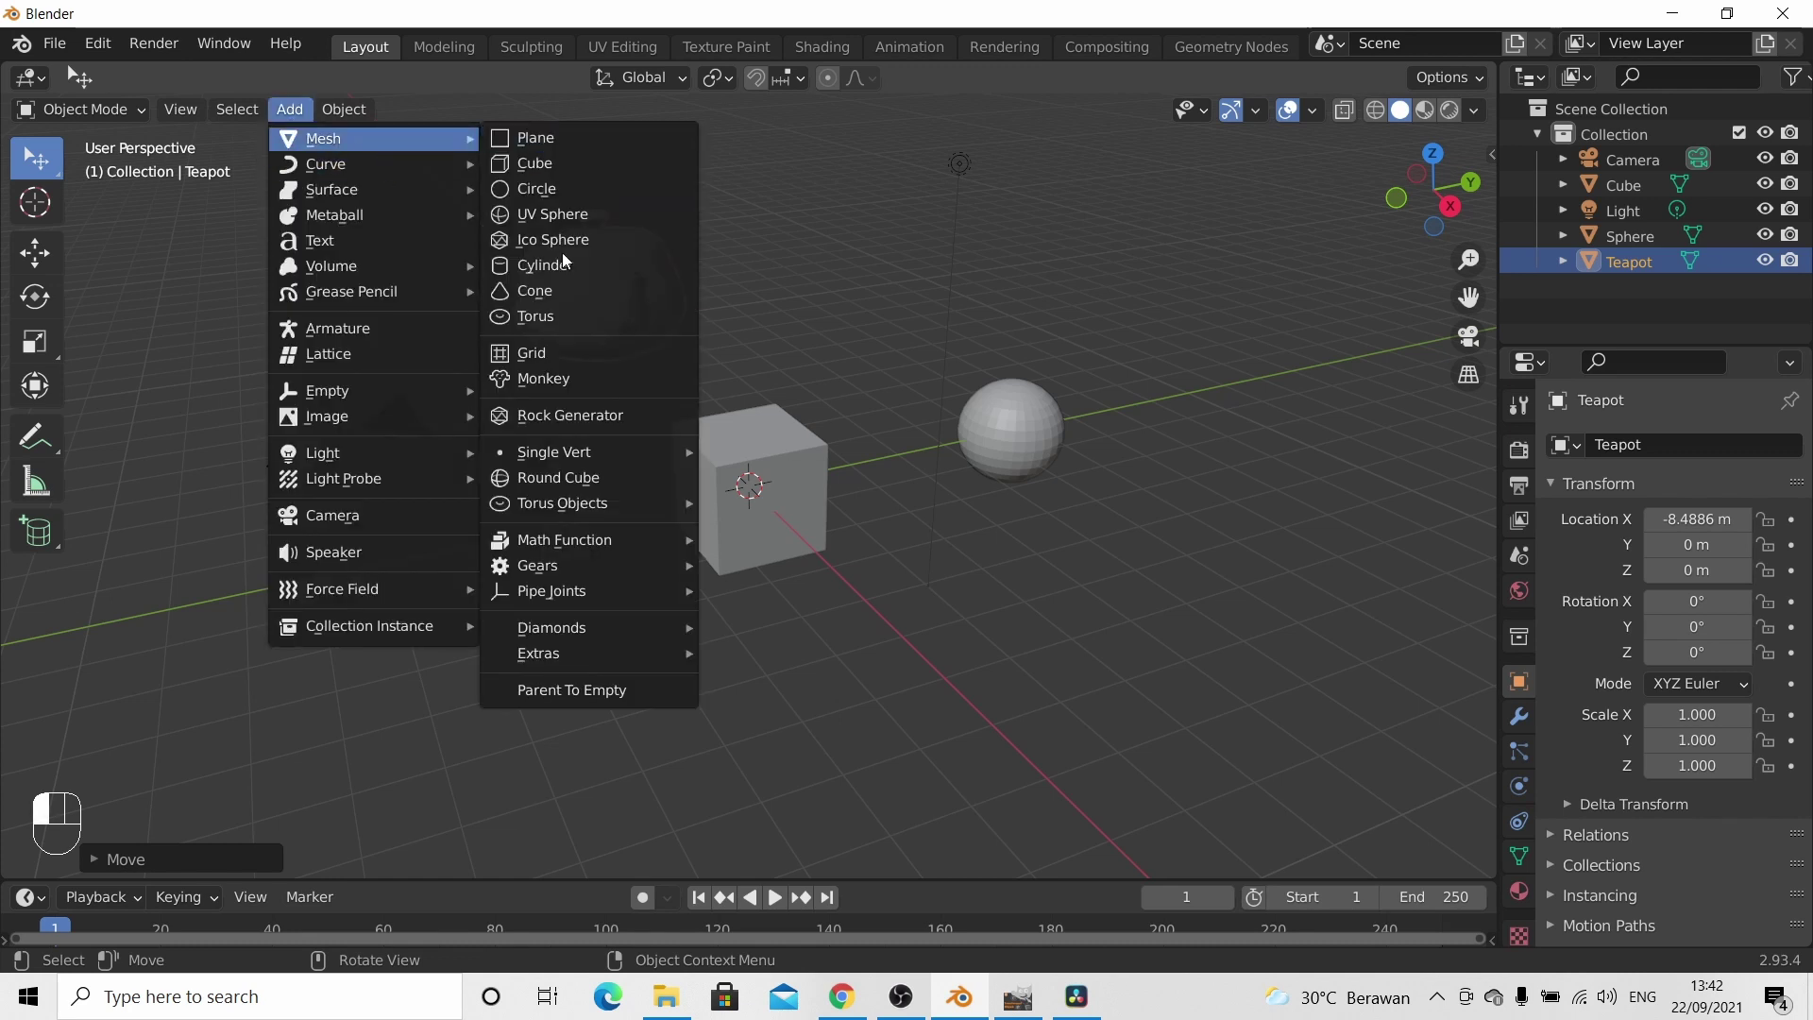
pyautogui.moveTo(586, 654)
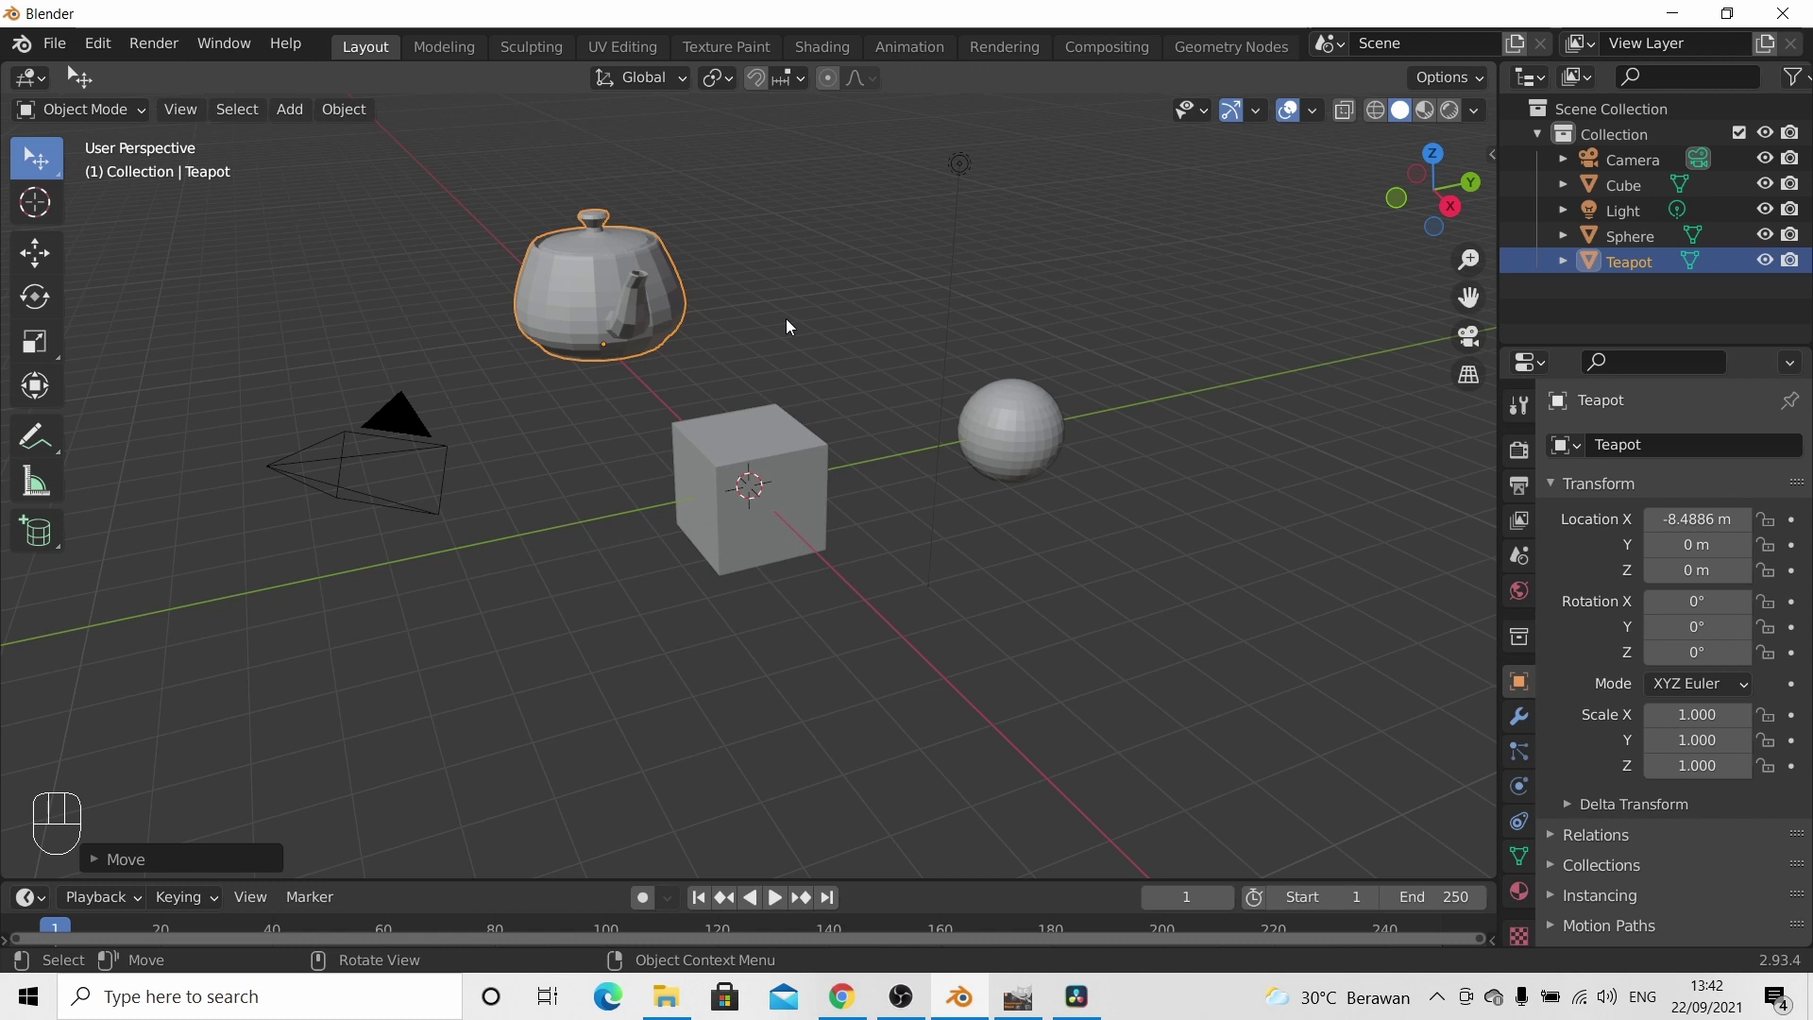
# - Open the add-on preferences and search the add-ons for "ex"
pyautogui.click(93, 55)
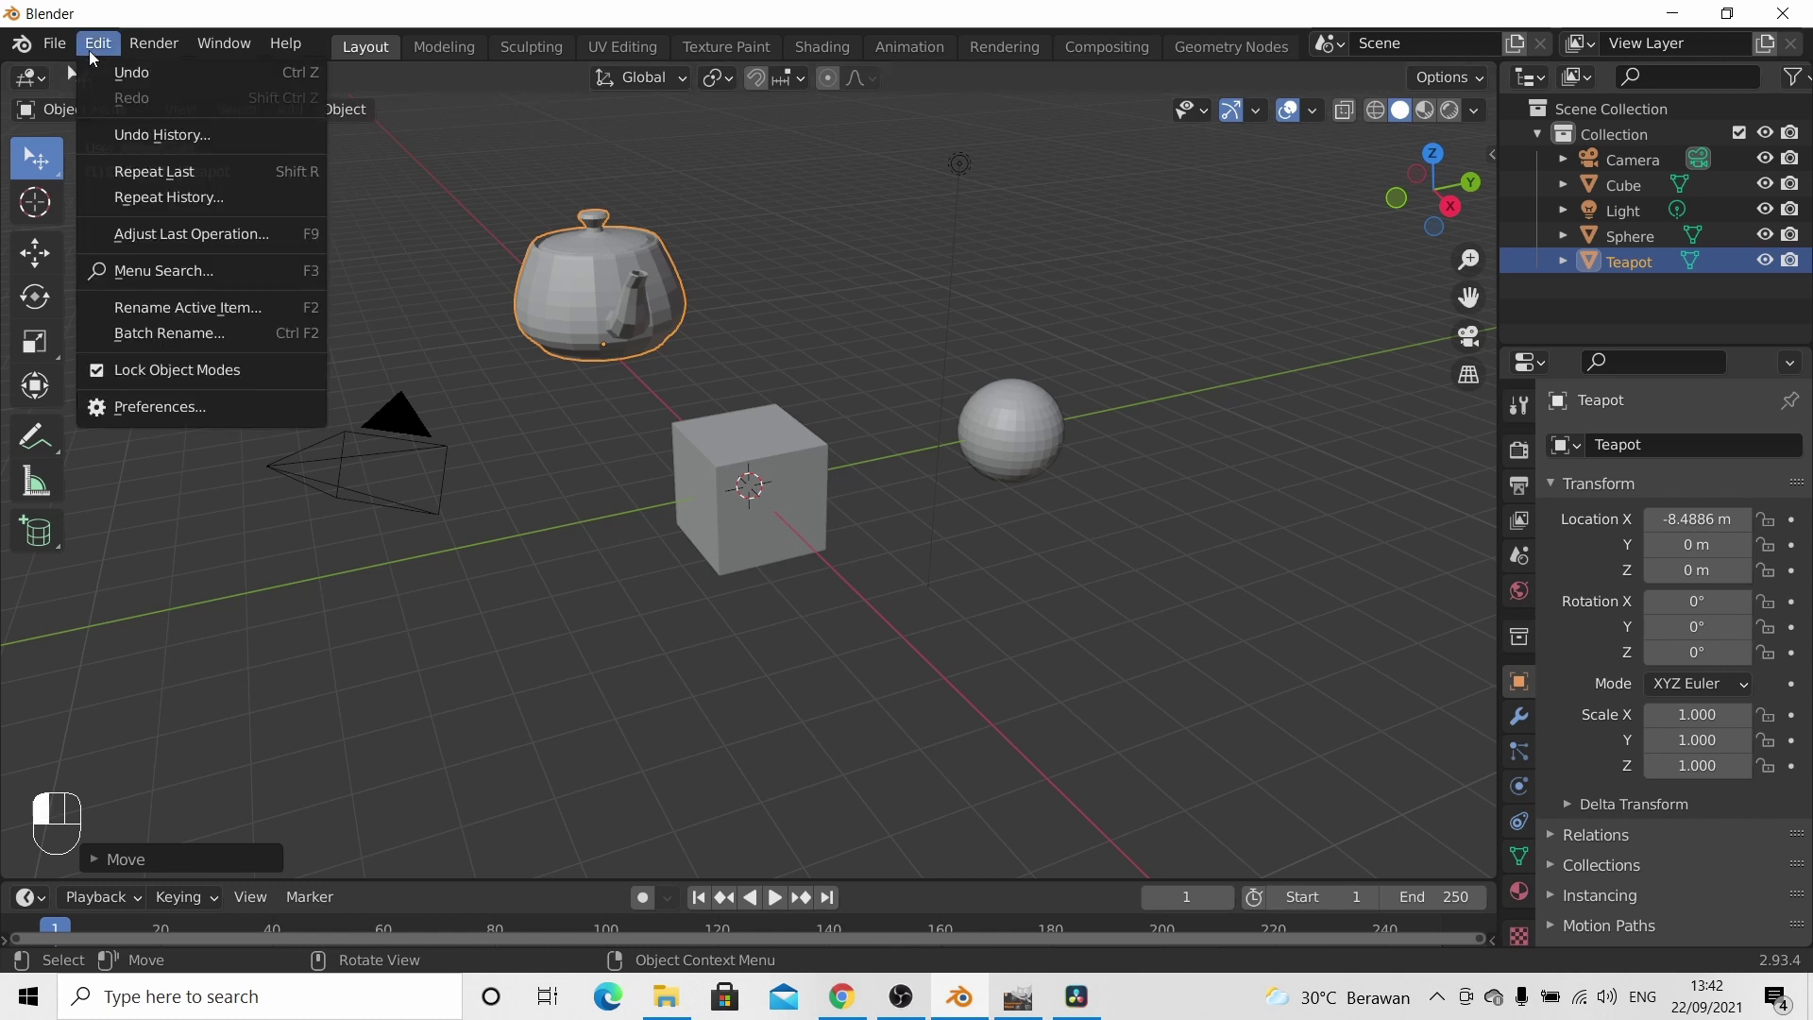
pyautogui.click(152, 409)
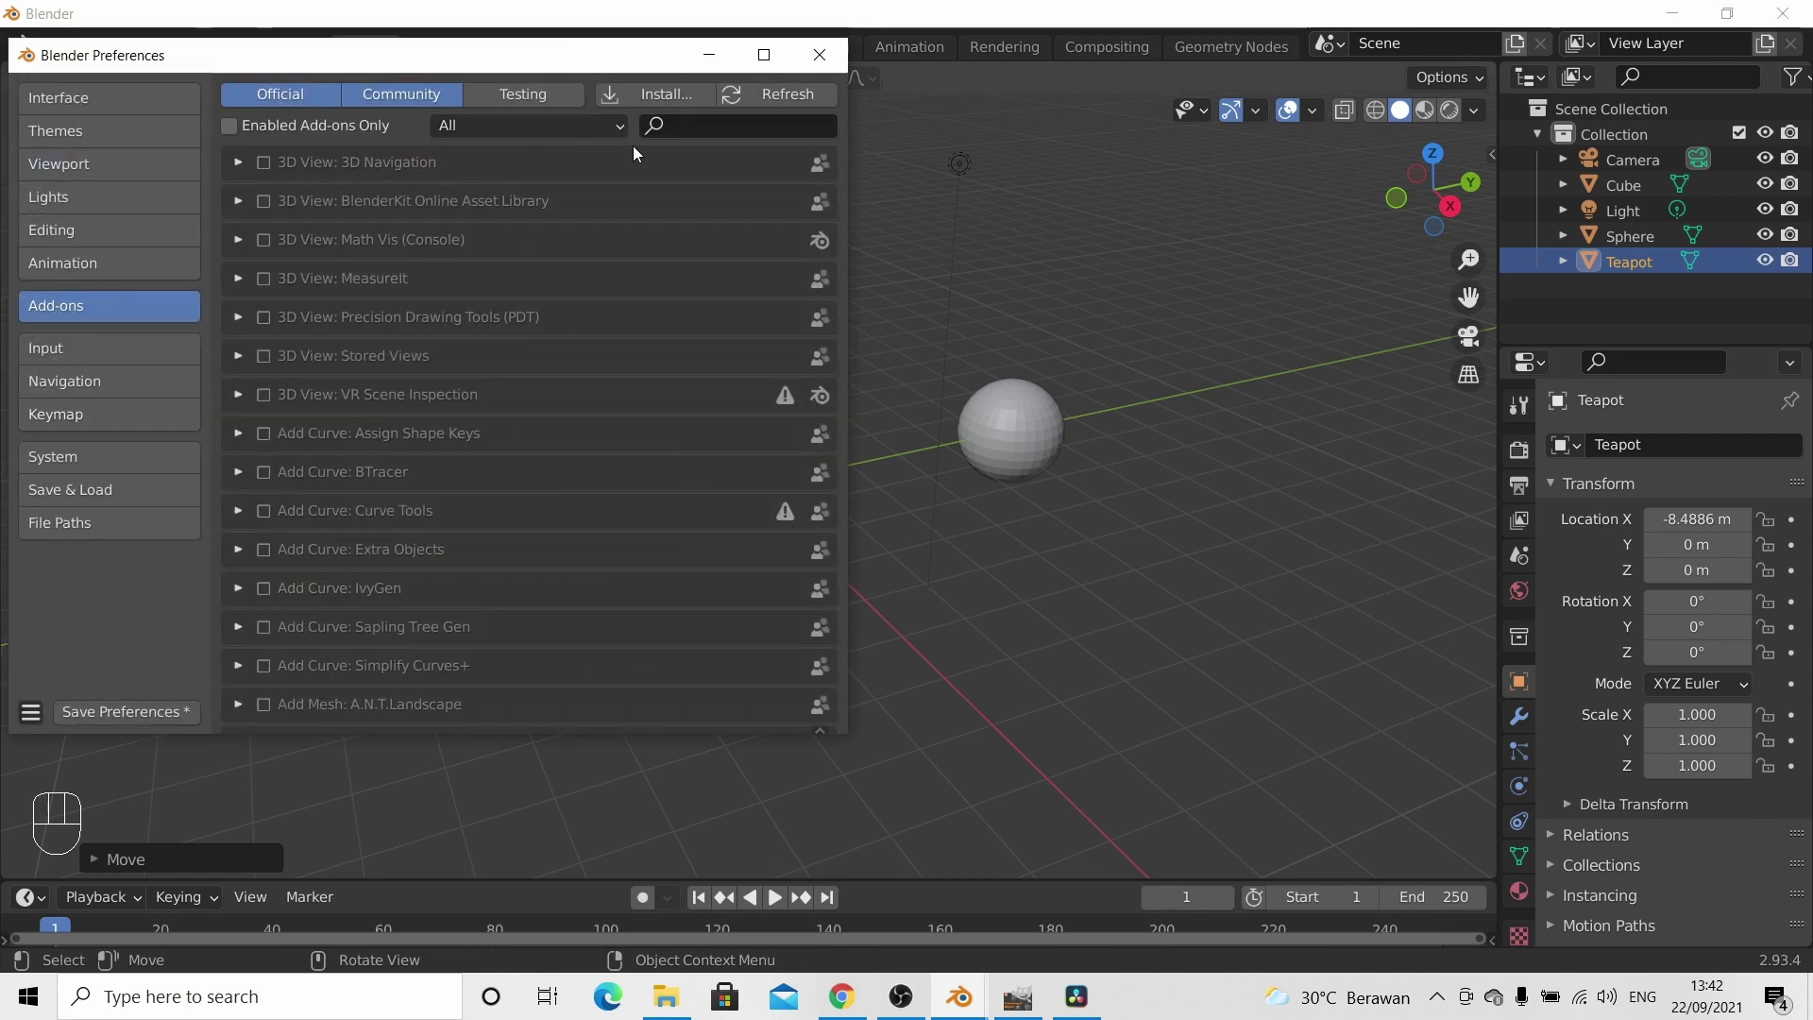
pyautogui.click(706, 122)
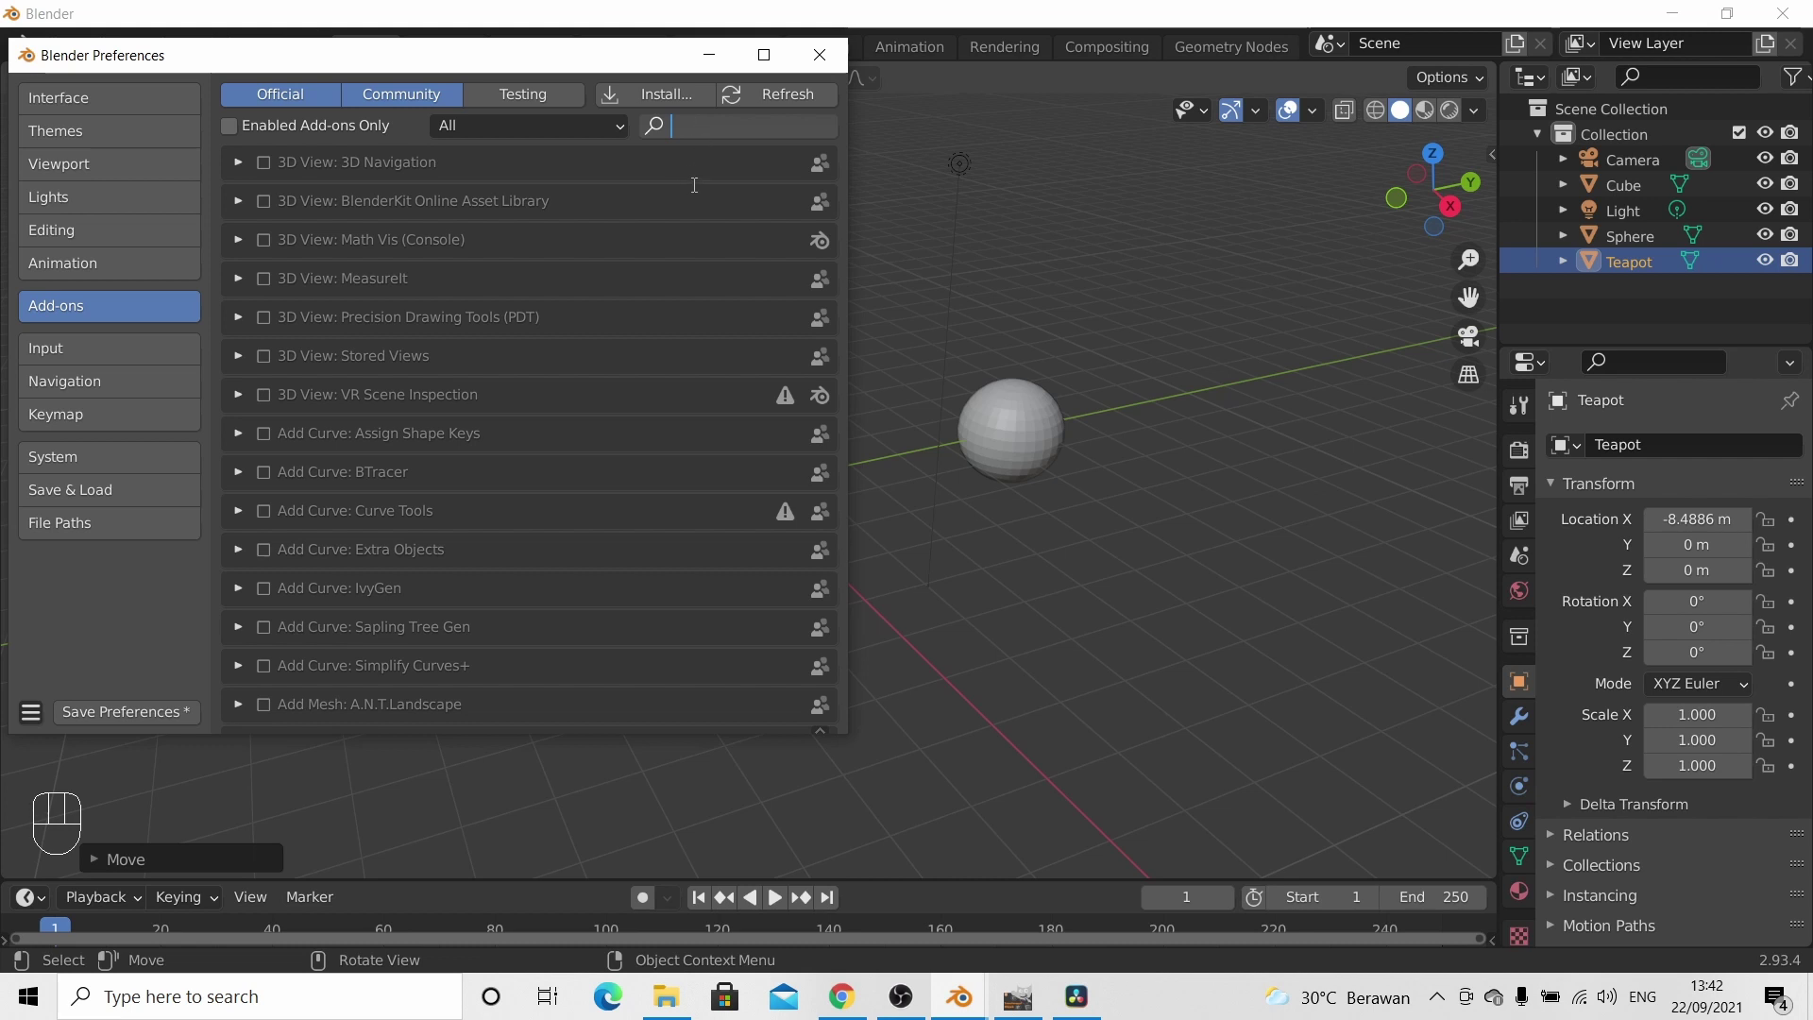
pyautogui.write('ex')
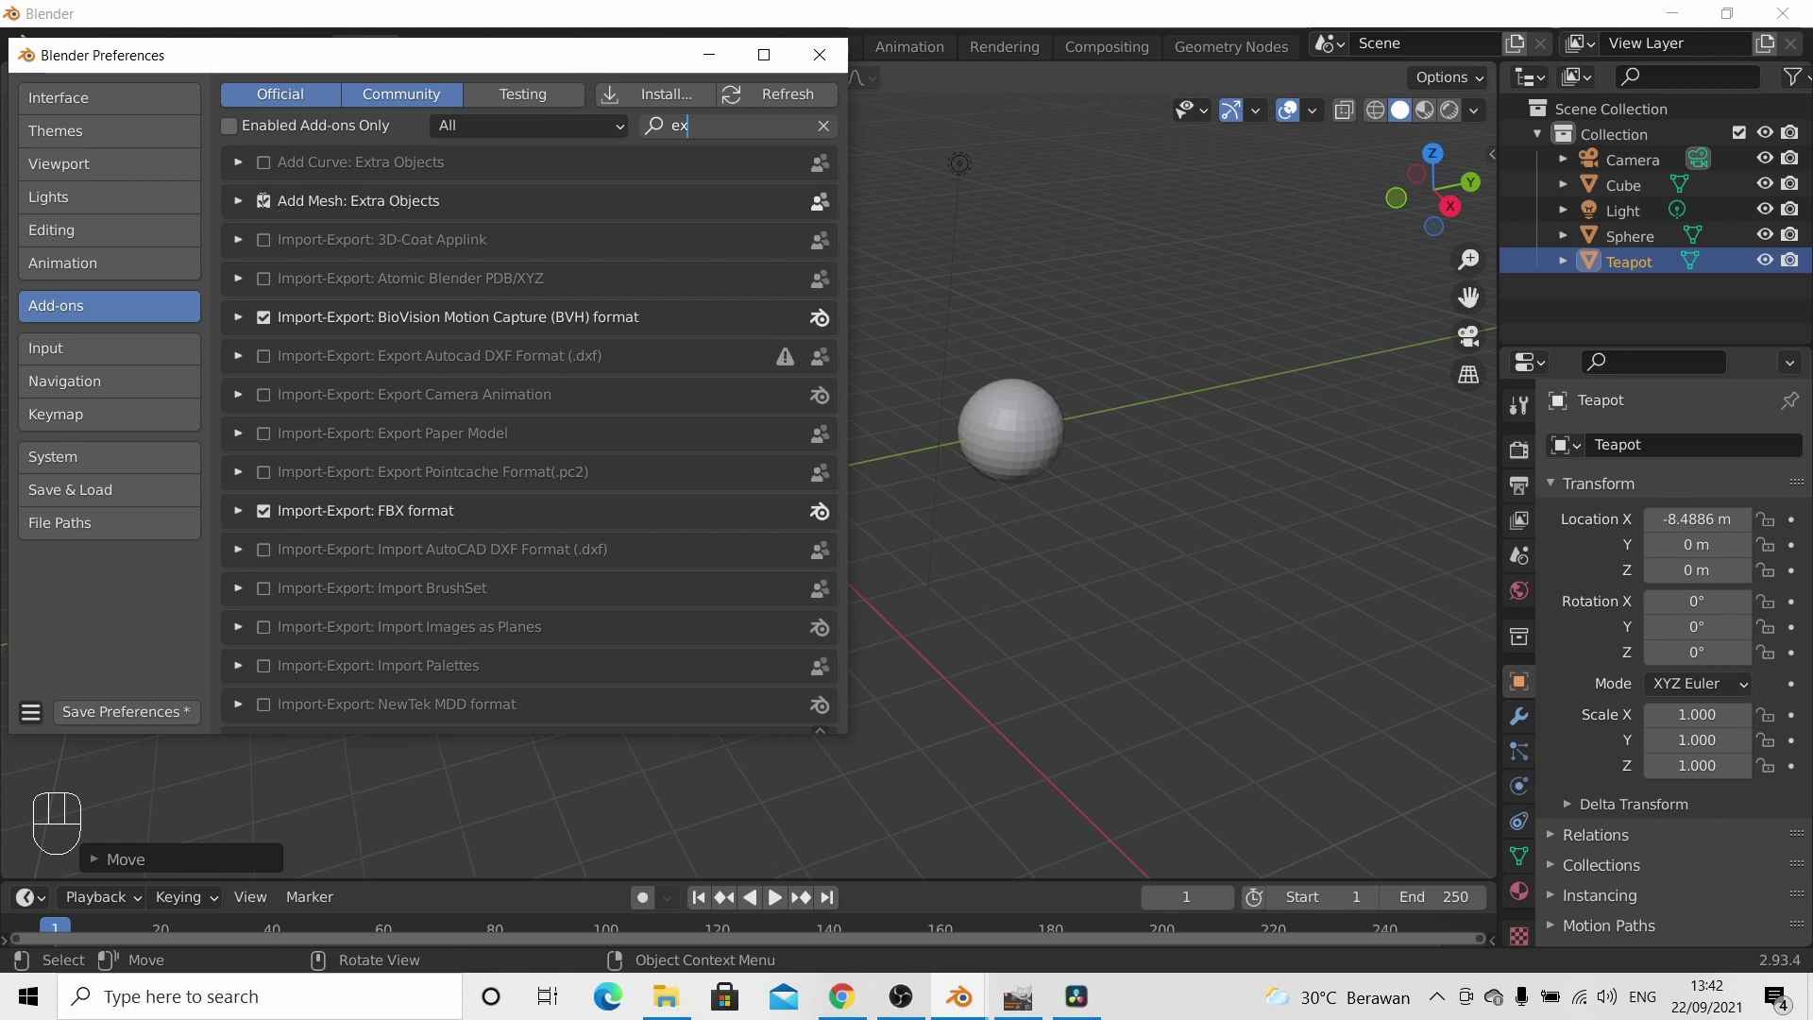
# - Disable and re-enable the Add Mesh: Extra Objects add-on, save the preferences and close them
pyautogui.click(262, 201)
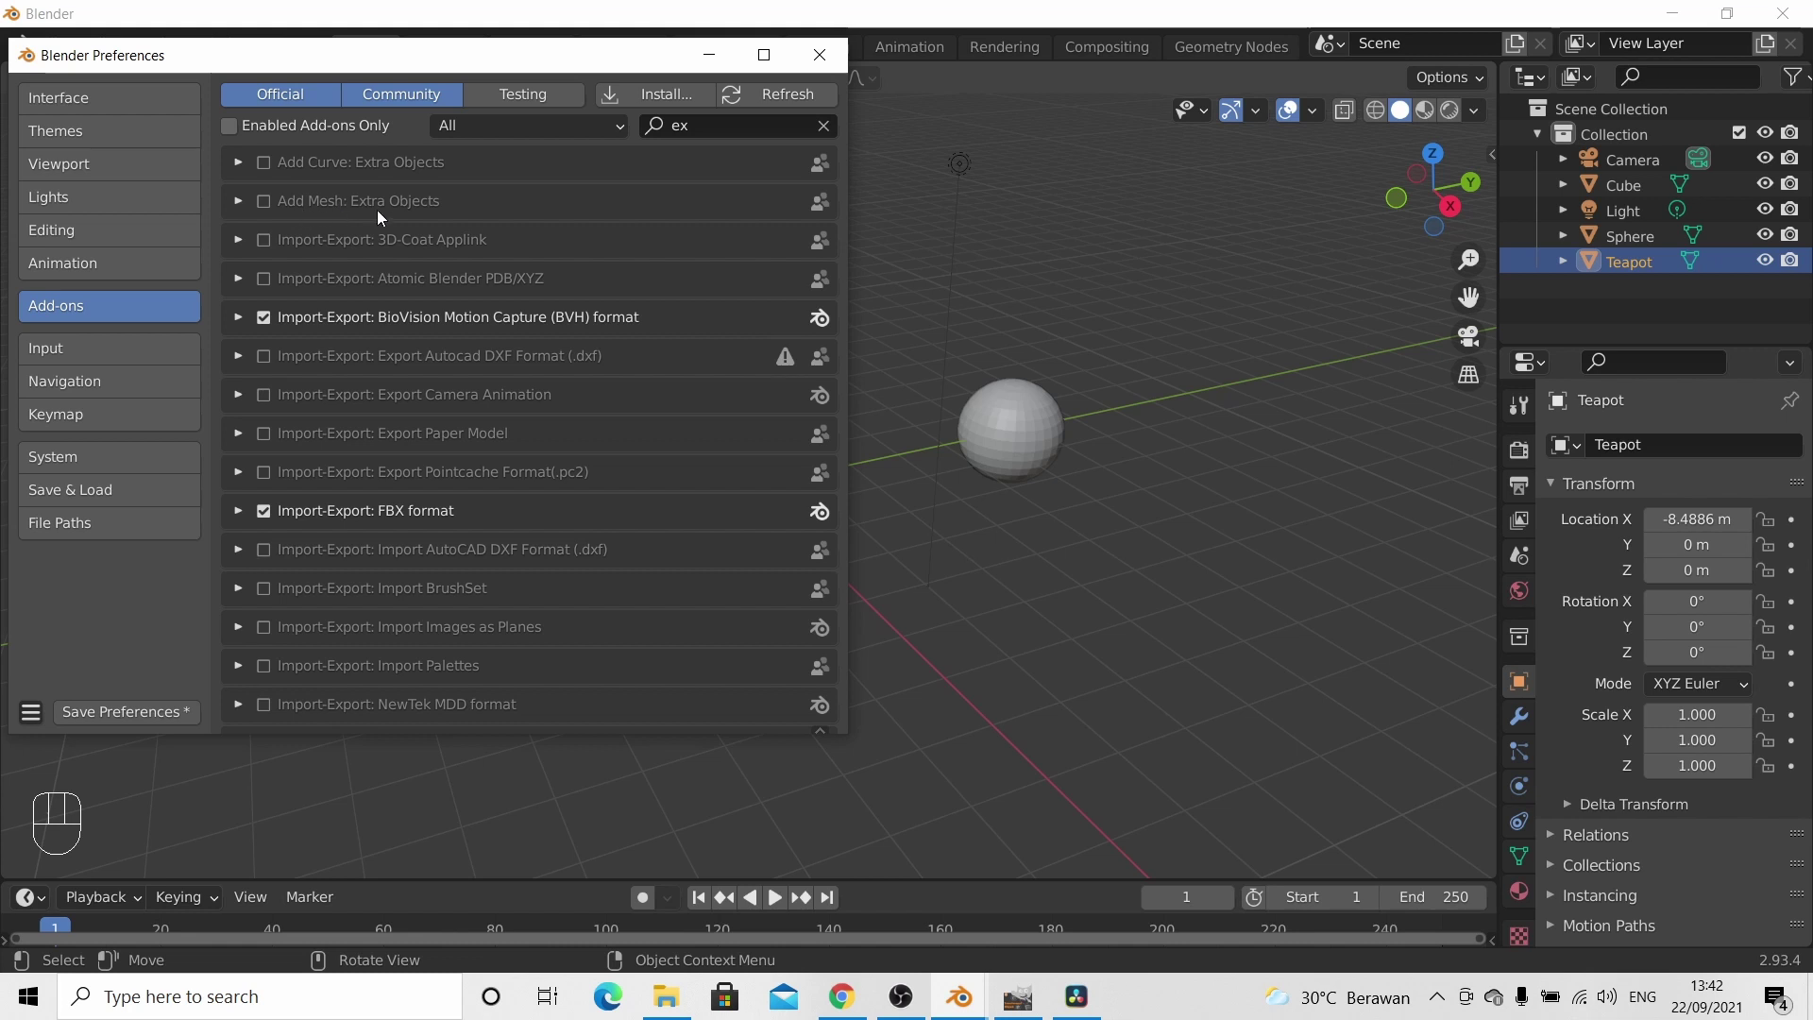
pyautogui.click(263, 202)
pyautogui.click(111, 710)
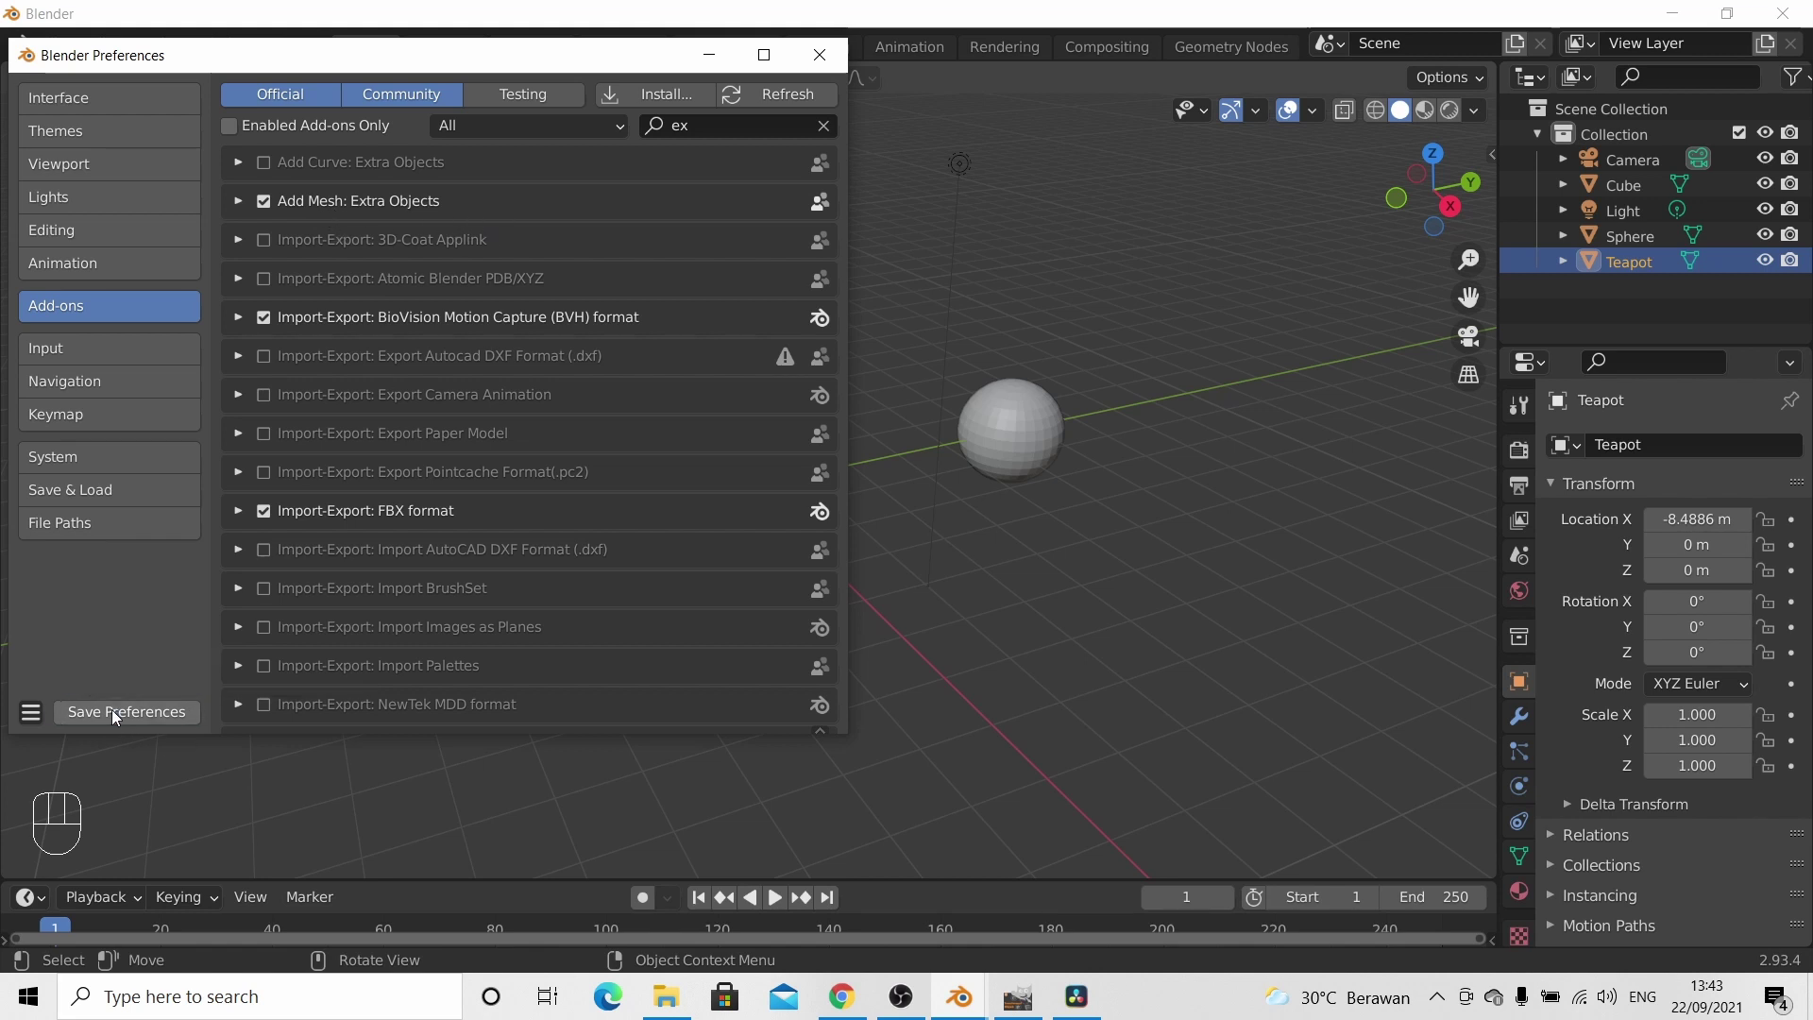
pyautogui.click(818, 55)
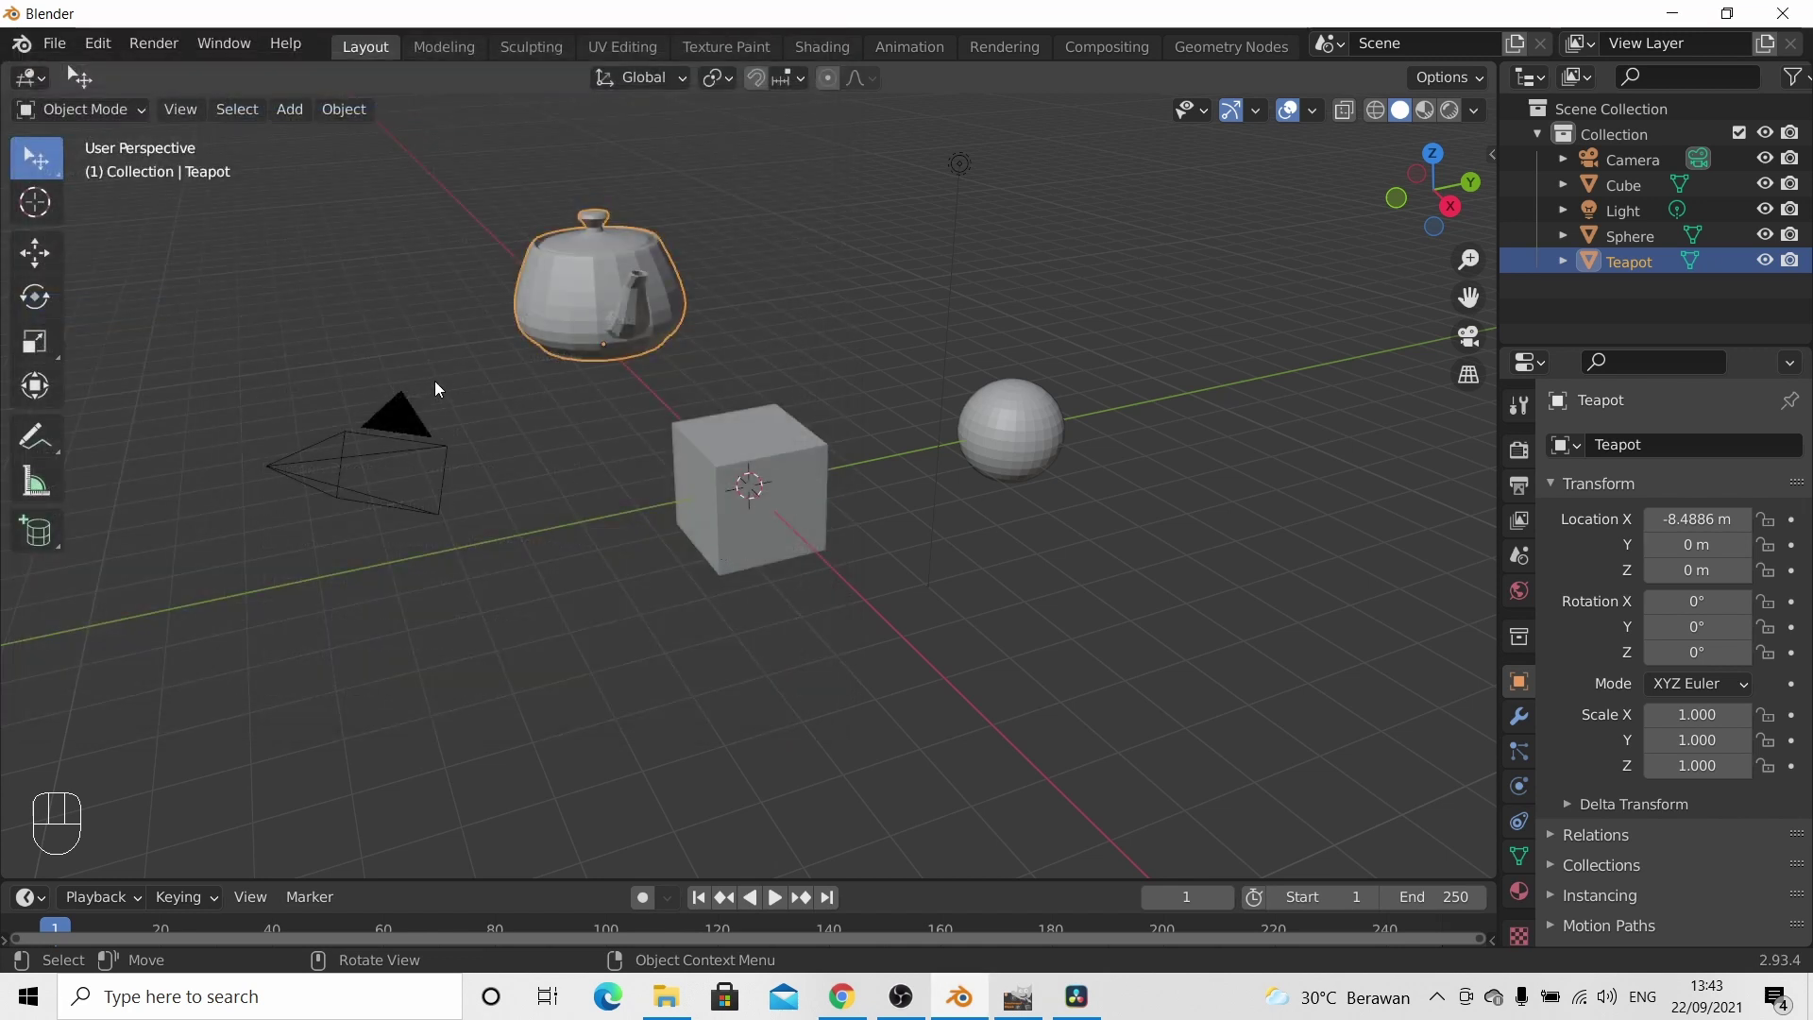
# - Add a Gear mesh from the extra mesh objects to the scene
pyautogui.click(297, 107)
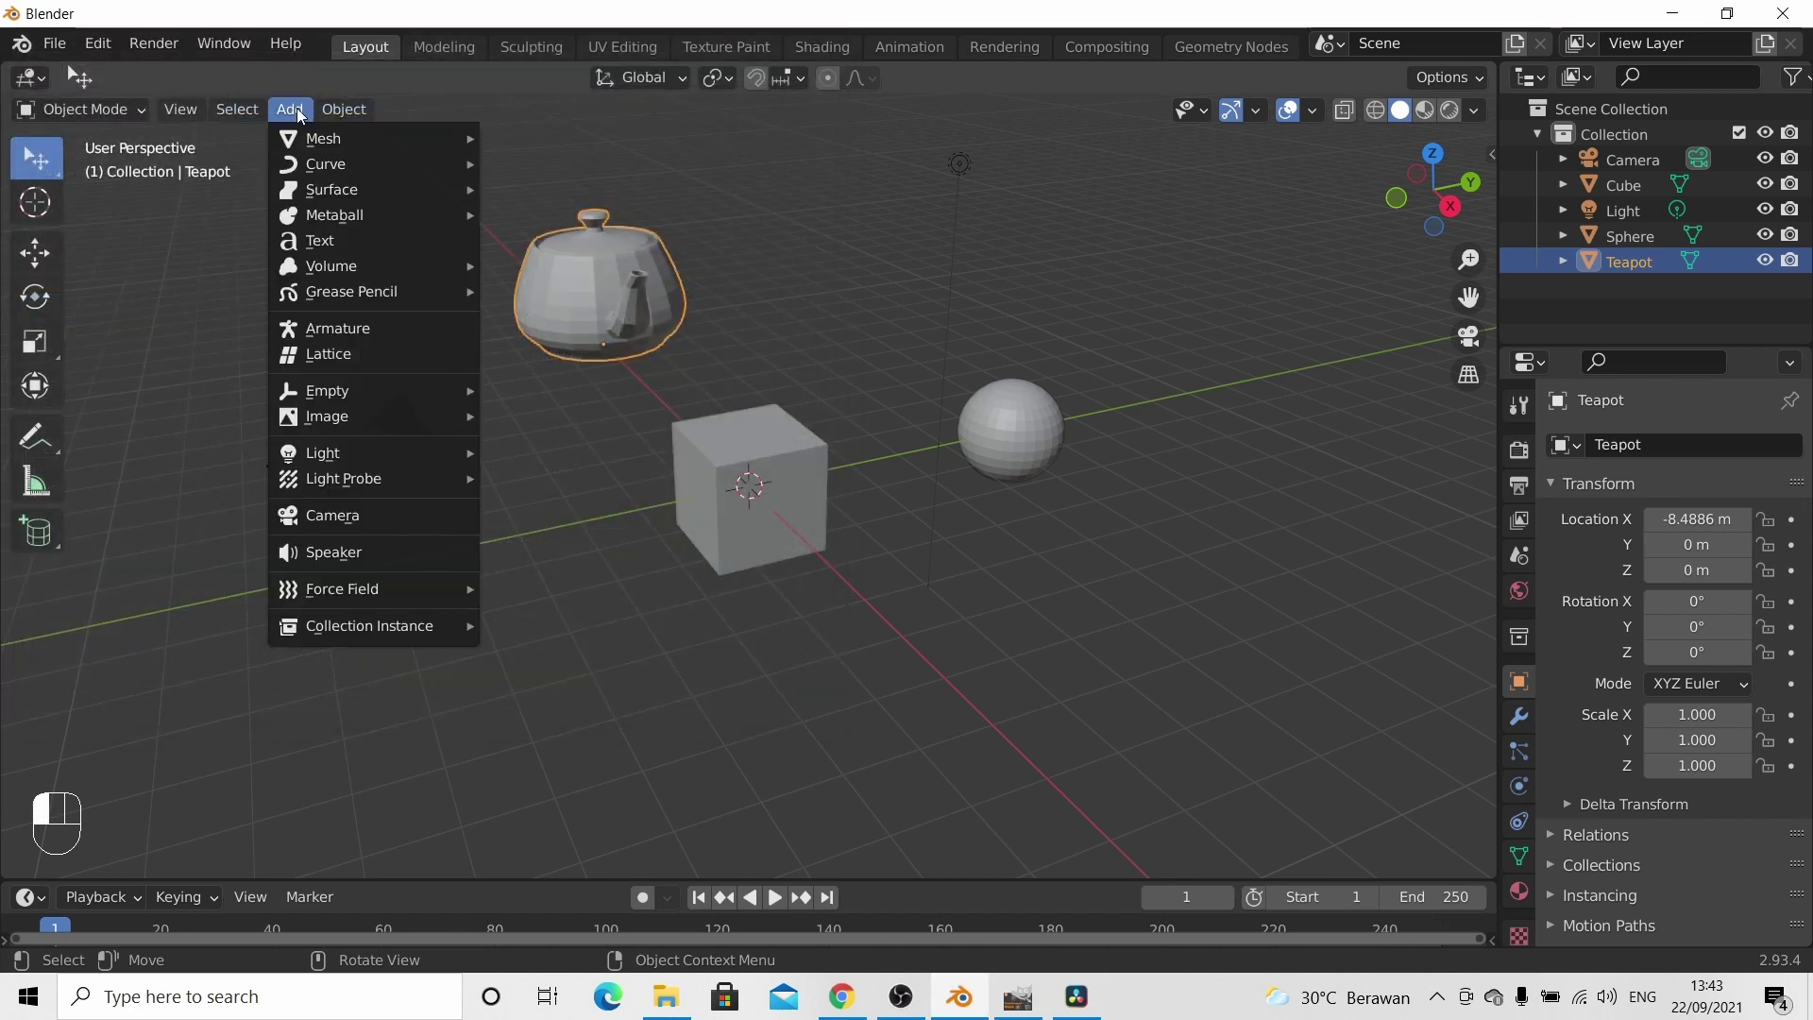
pyautogui.moveTo(384, 132)
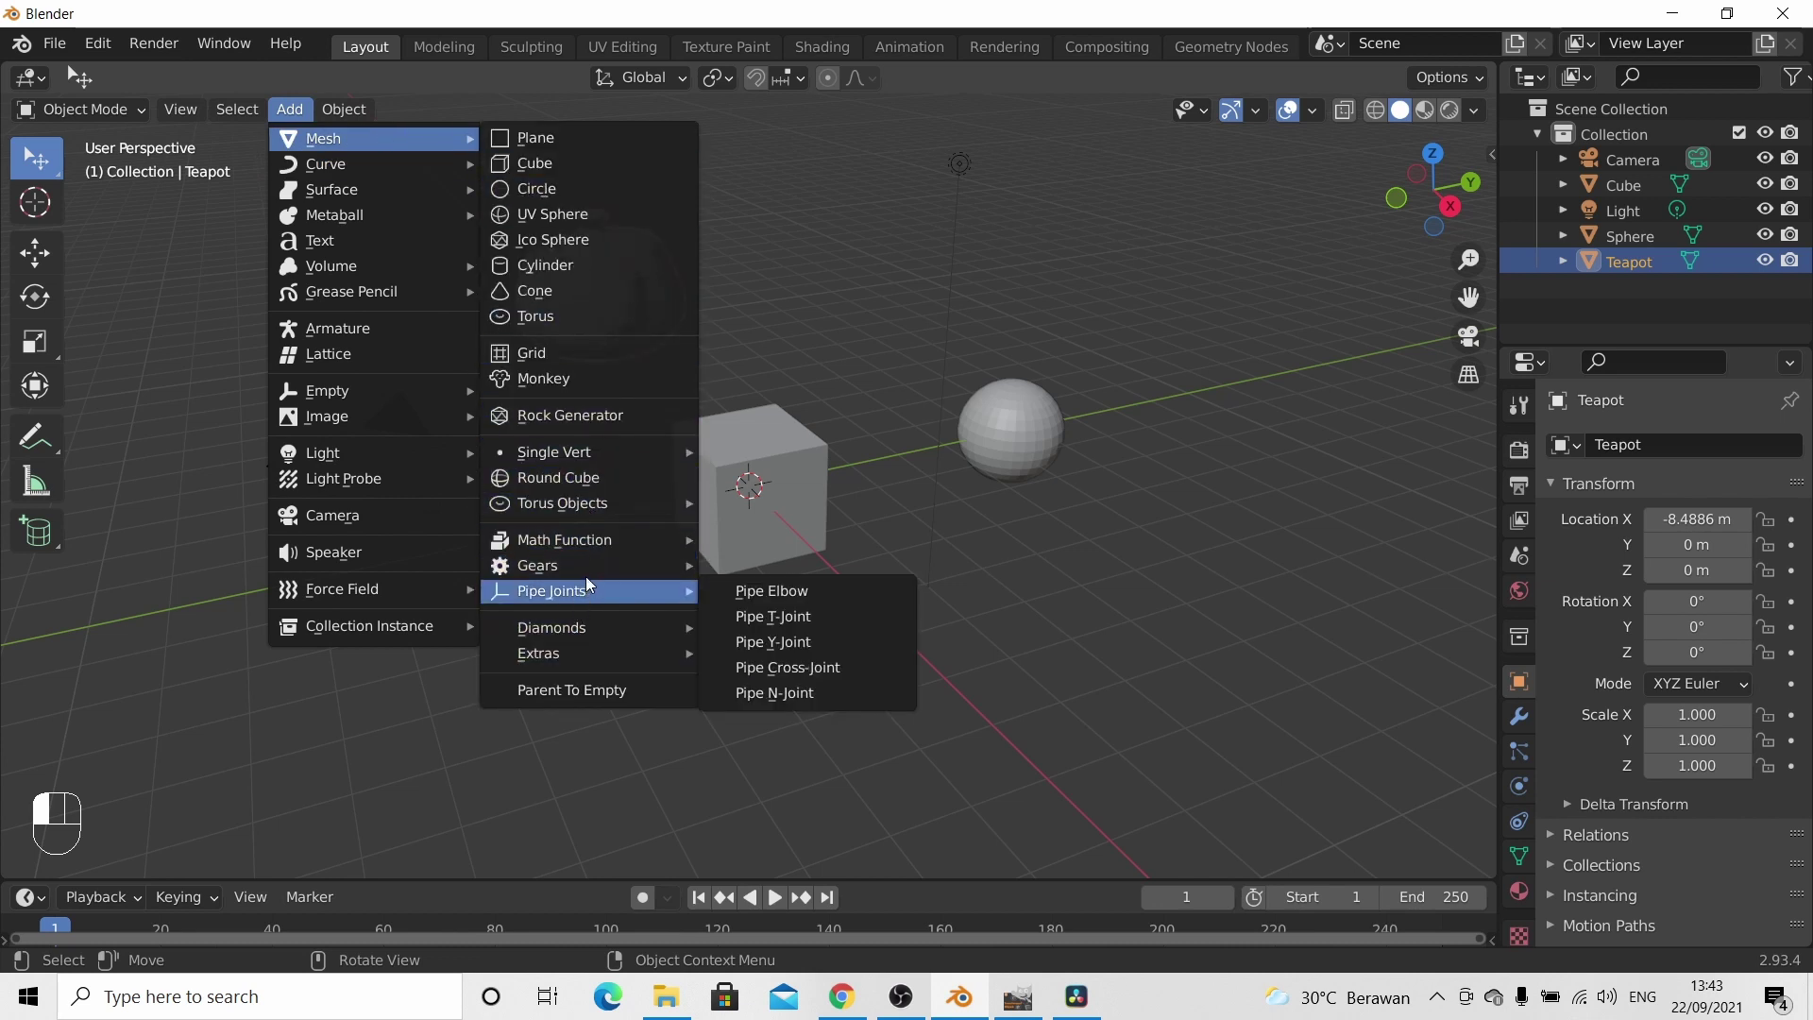
pyautogui.moveTo(586, 569)
pyautogui.click(780, 569)
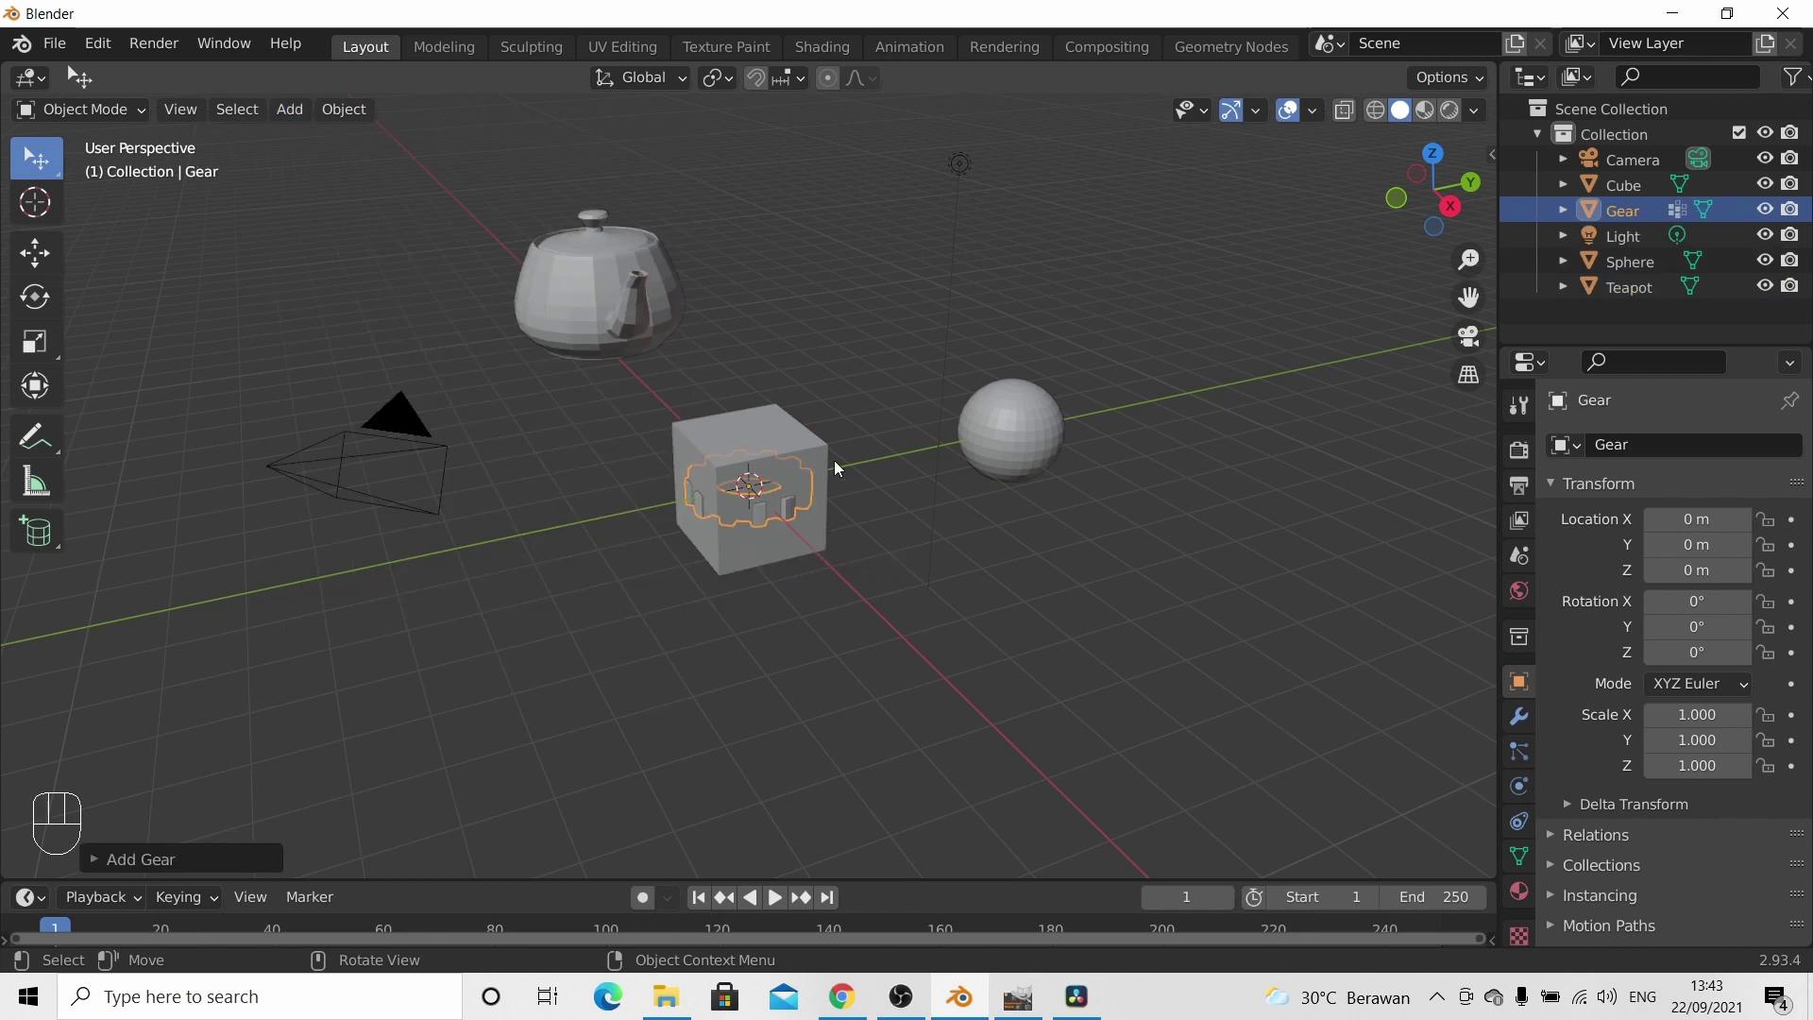
# - Move the gear about 4.4 m in the negative direction along the global Y axis
pyautogui.press('g')
pyautogui.press('y')
pyautogui.click(579, 505)
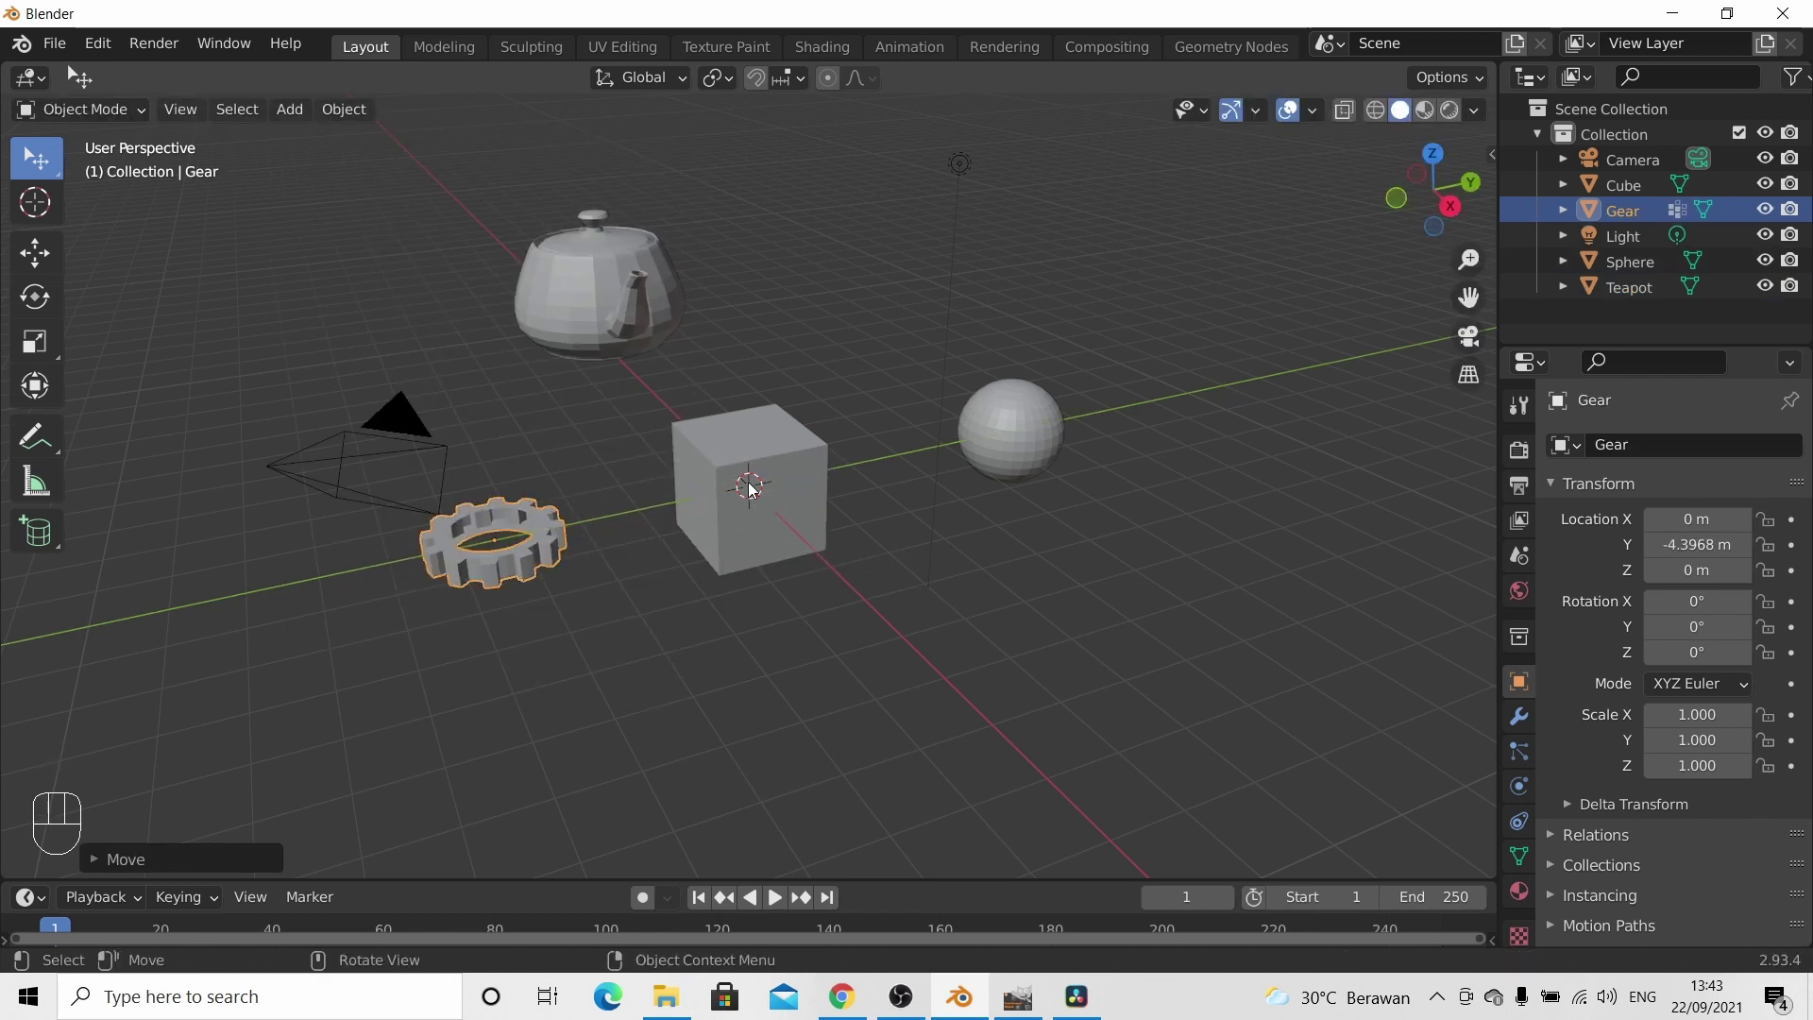
# - Add a Twisted Torus mesh from the torus objects to the scene
pyautogui.moveTo(859, 561); pyautogui.dragTo(962, 585, button='middle')
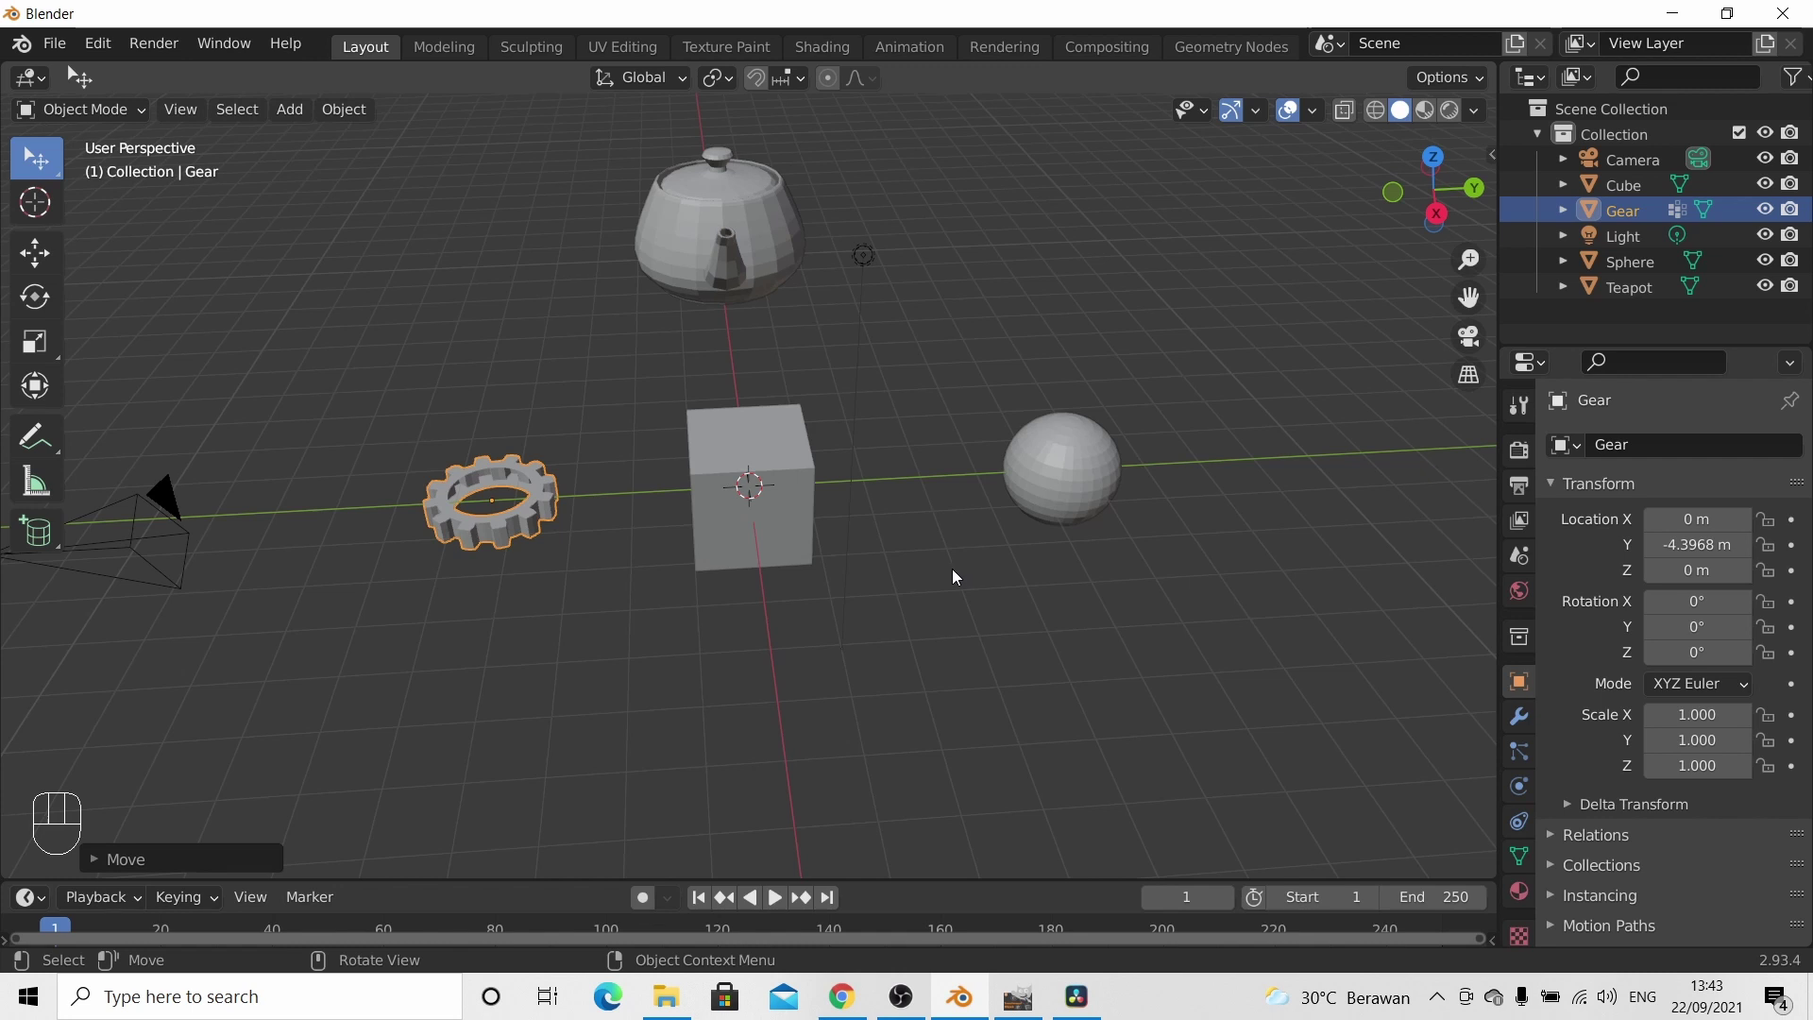
pyautogui.press('shift')
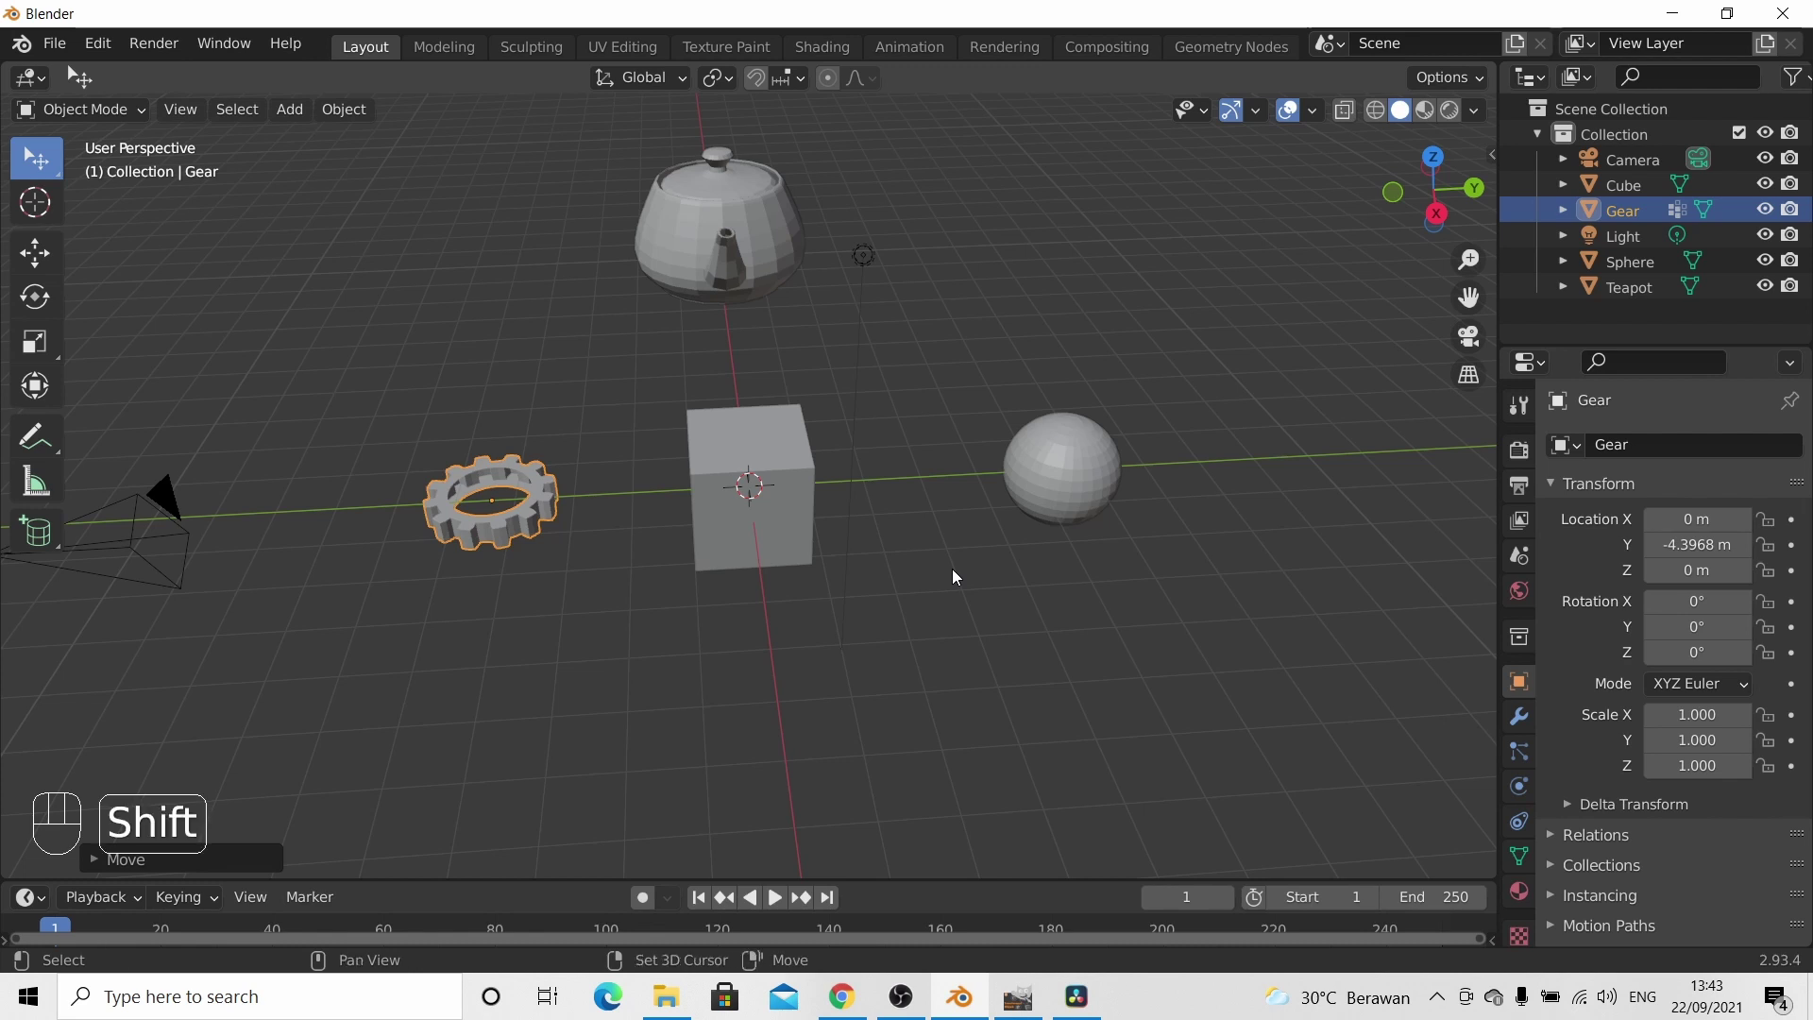
pyautogui.hotkey('shift', 'a')
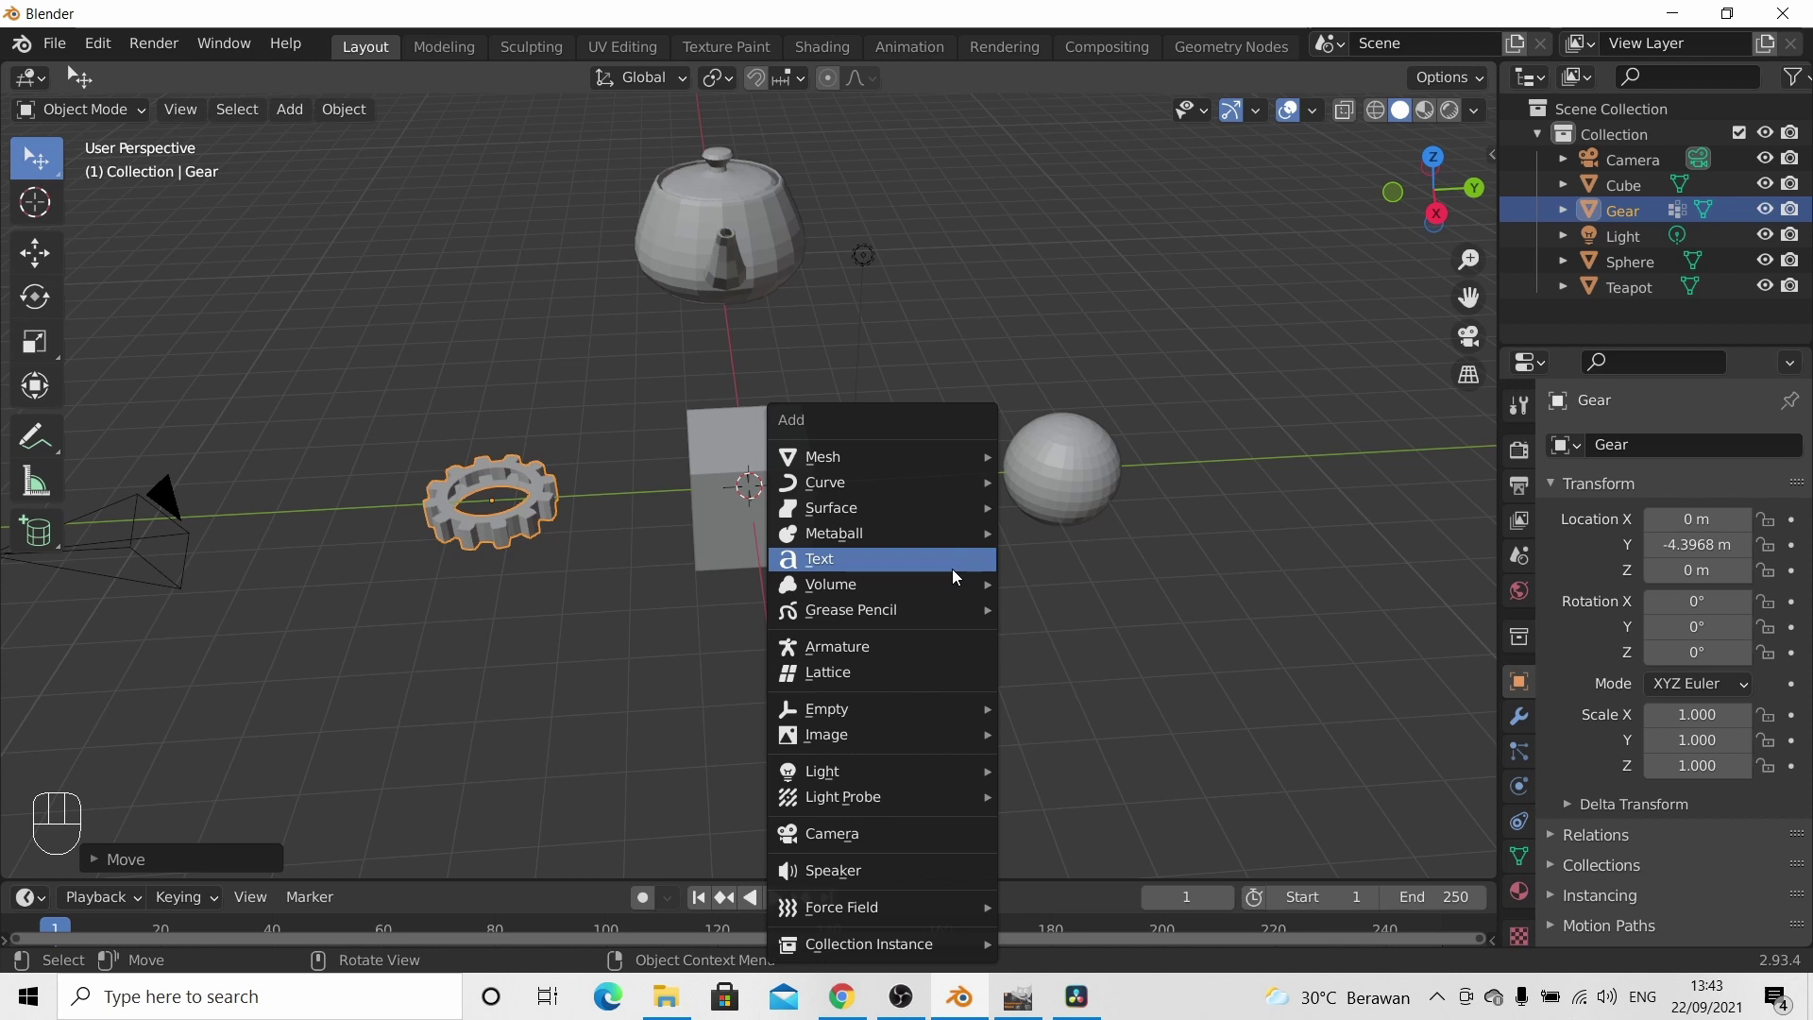
pyautogui.moveTo(891, 472)
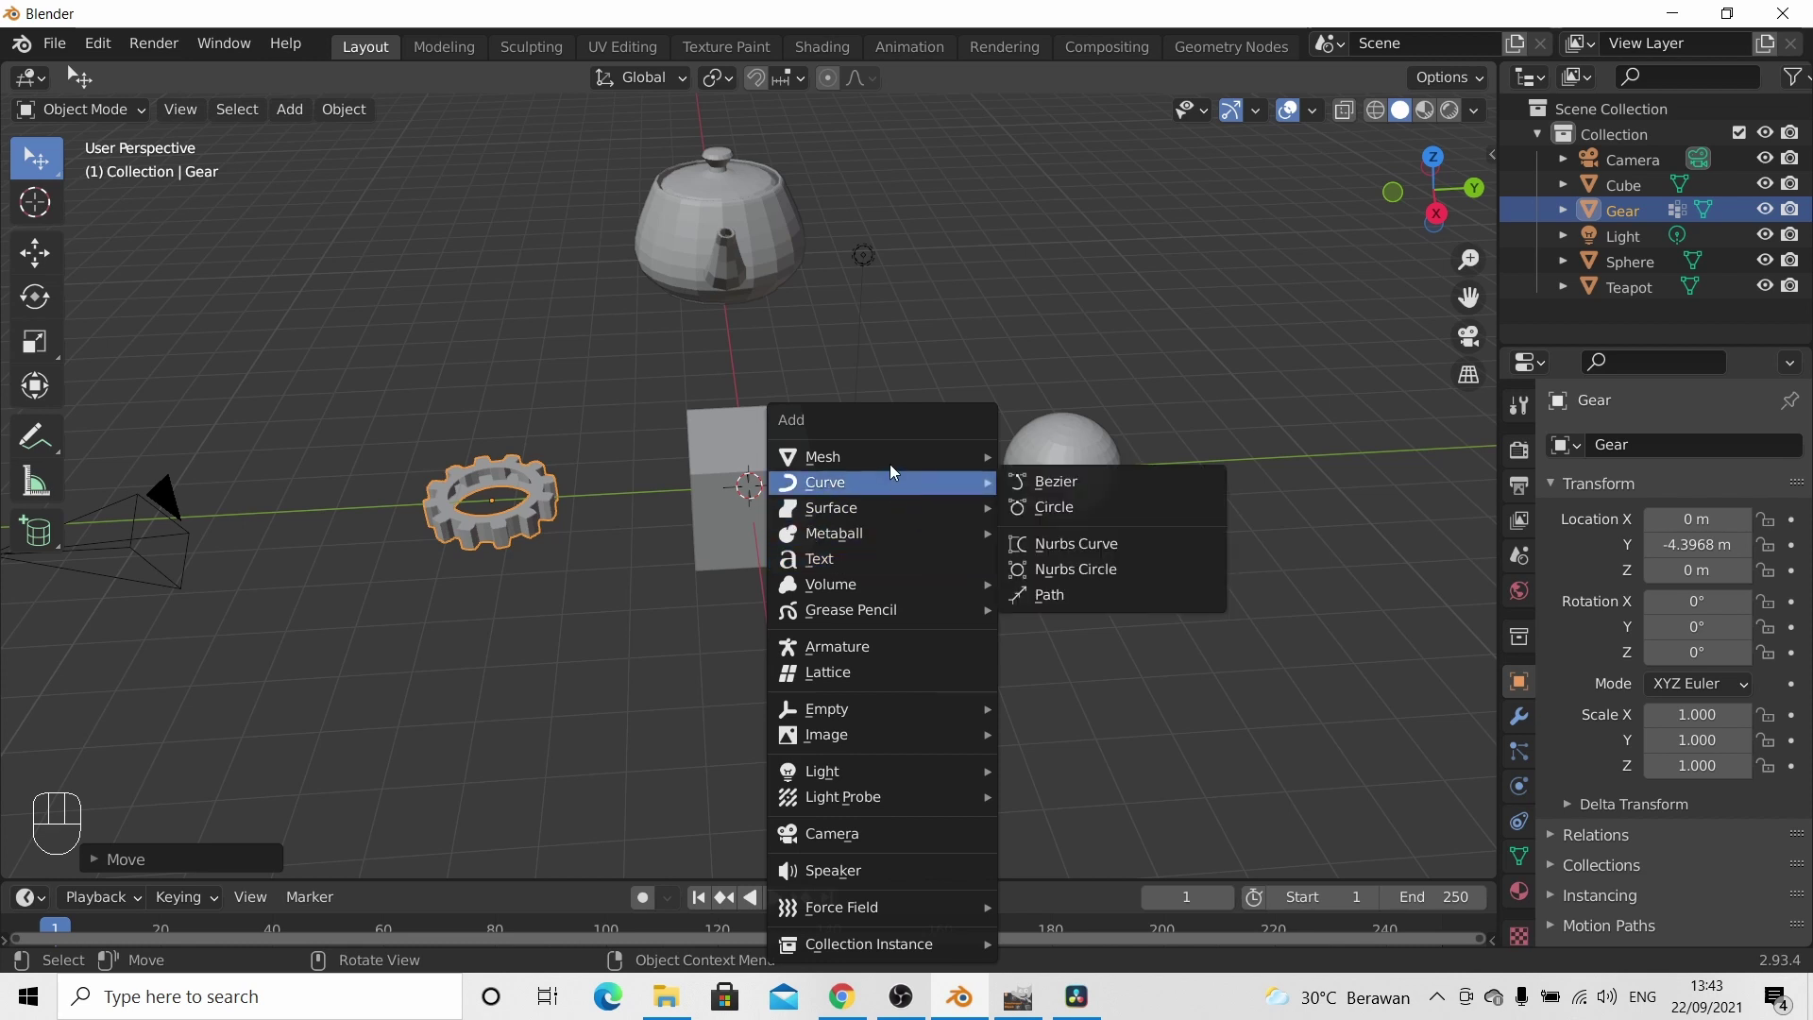
pyautogui.moveTo(887, 518)
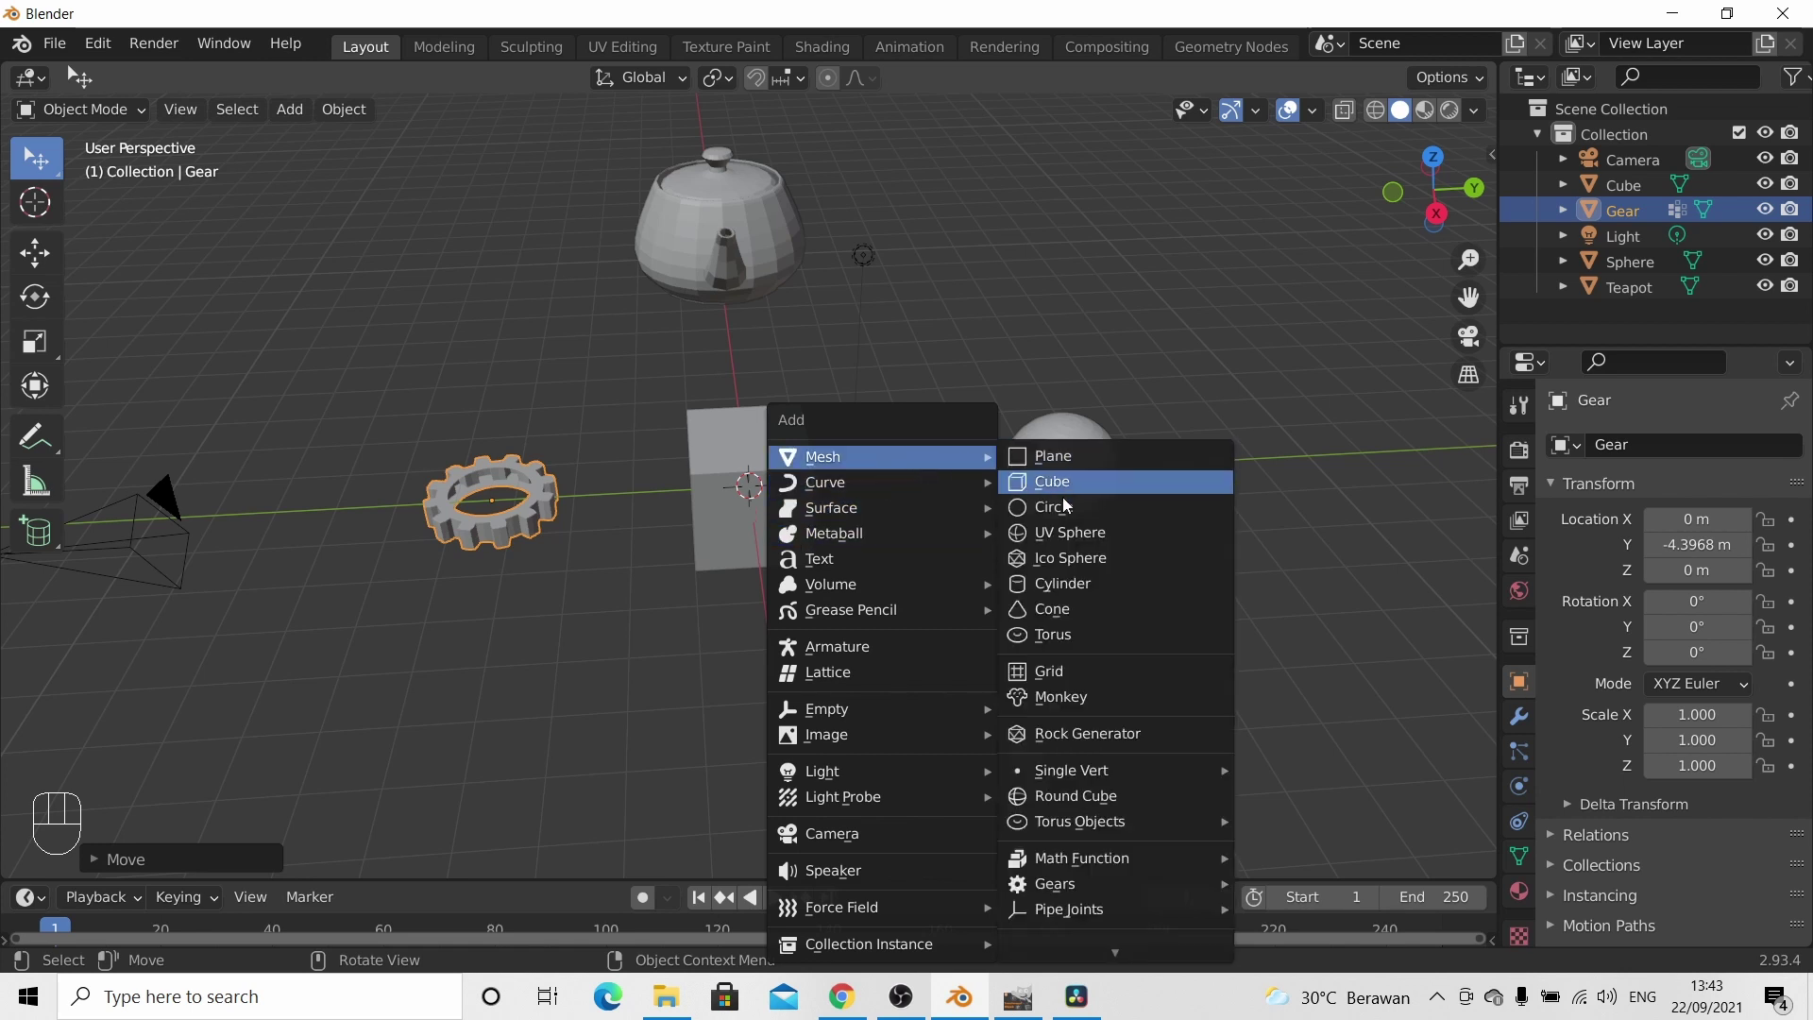
pyautogui.moveTo(1084, 818)
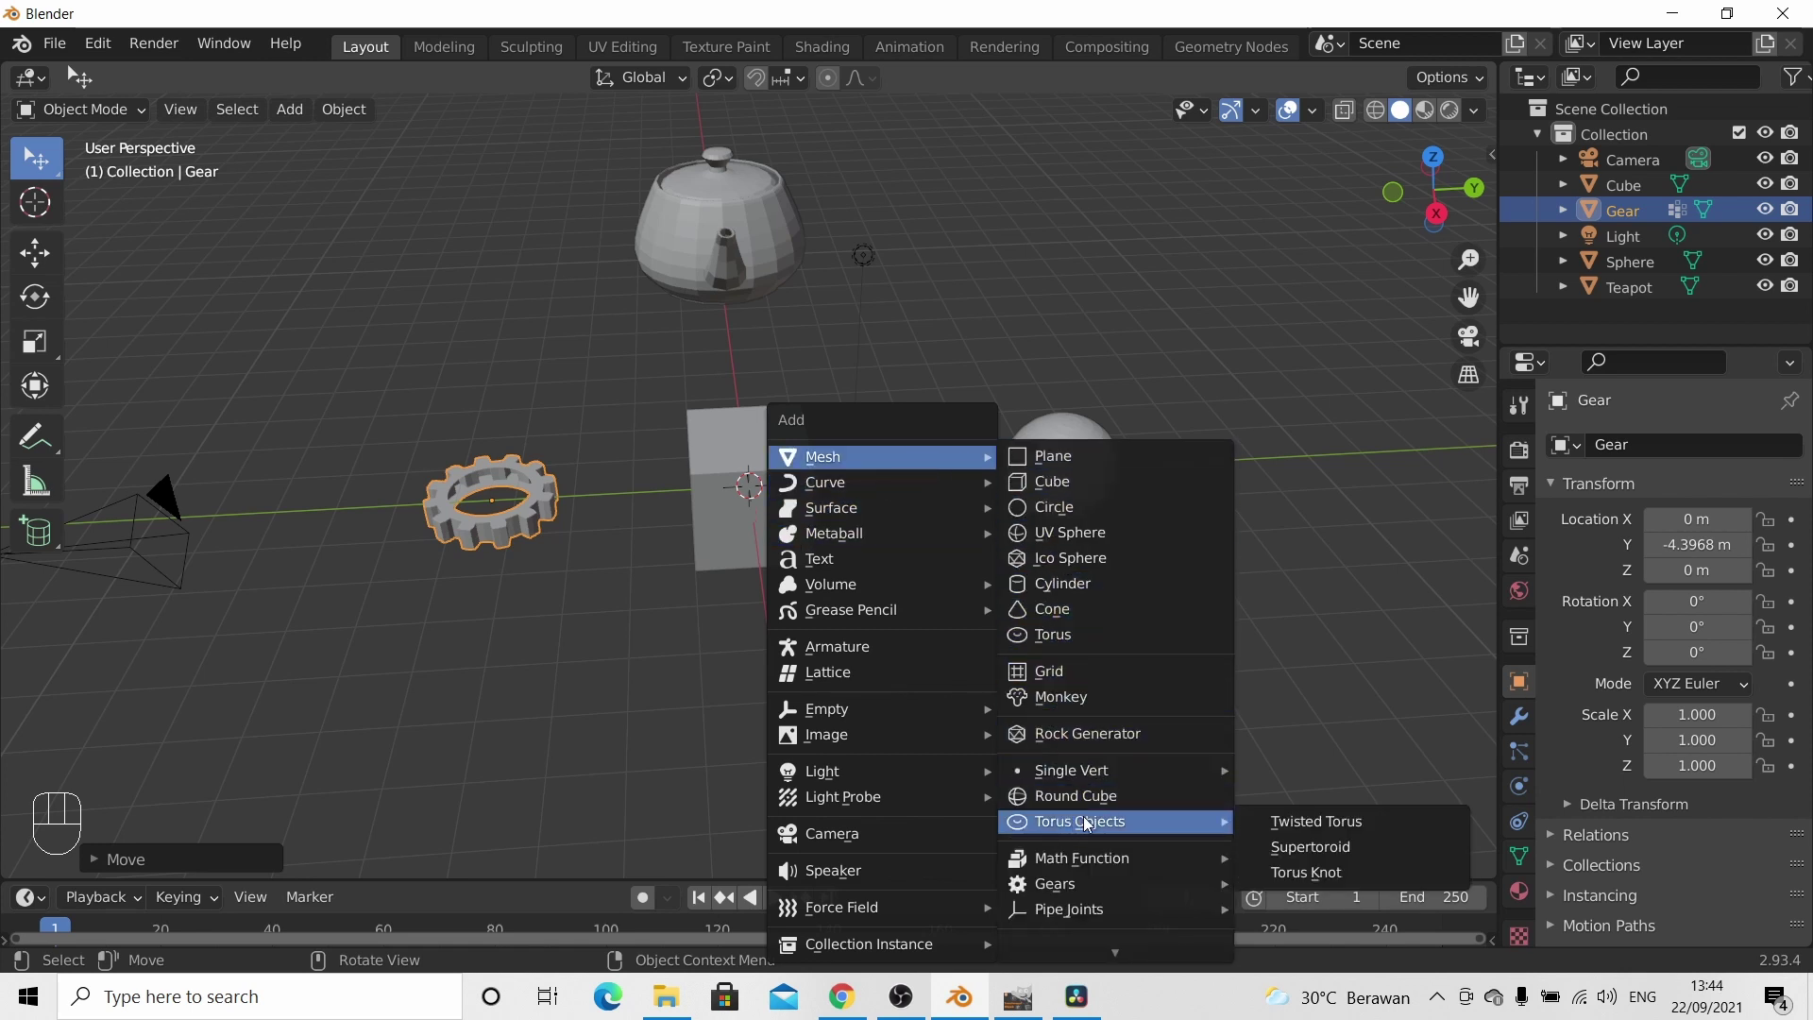
pyautogui.click(1299, 824)
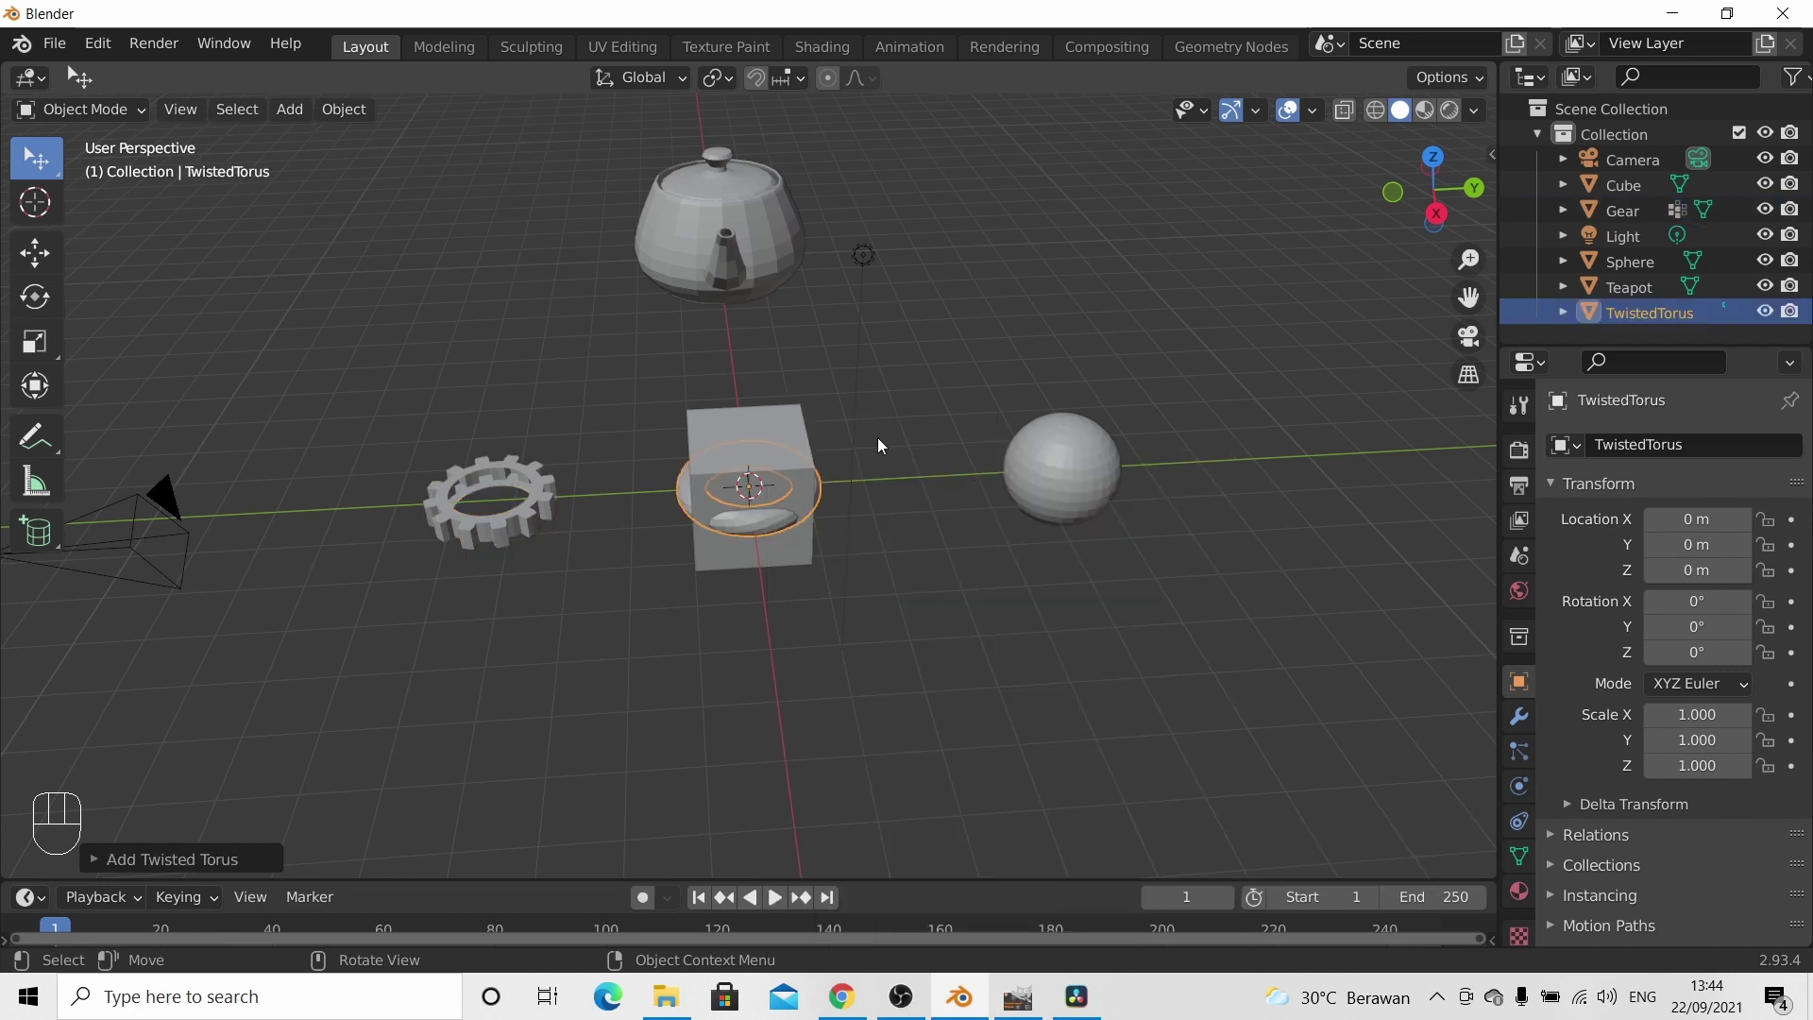
# - Move the twisted torus about 4 m in the positive direction along the global X axis
pyautogui.press('g')
pyautogui.press('x')
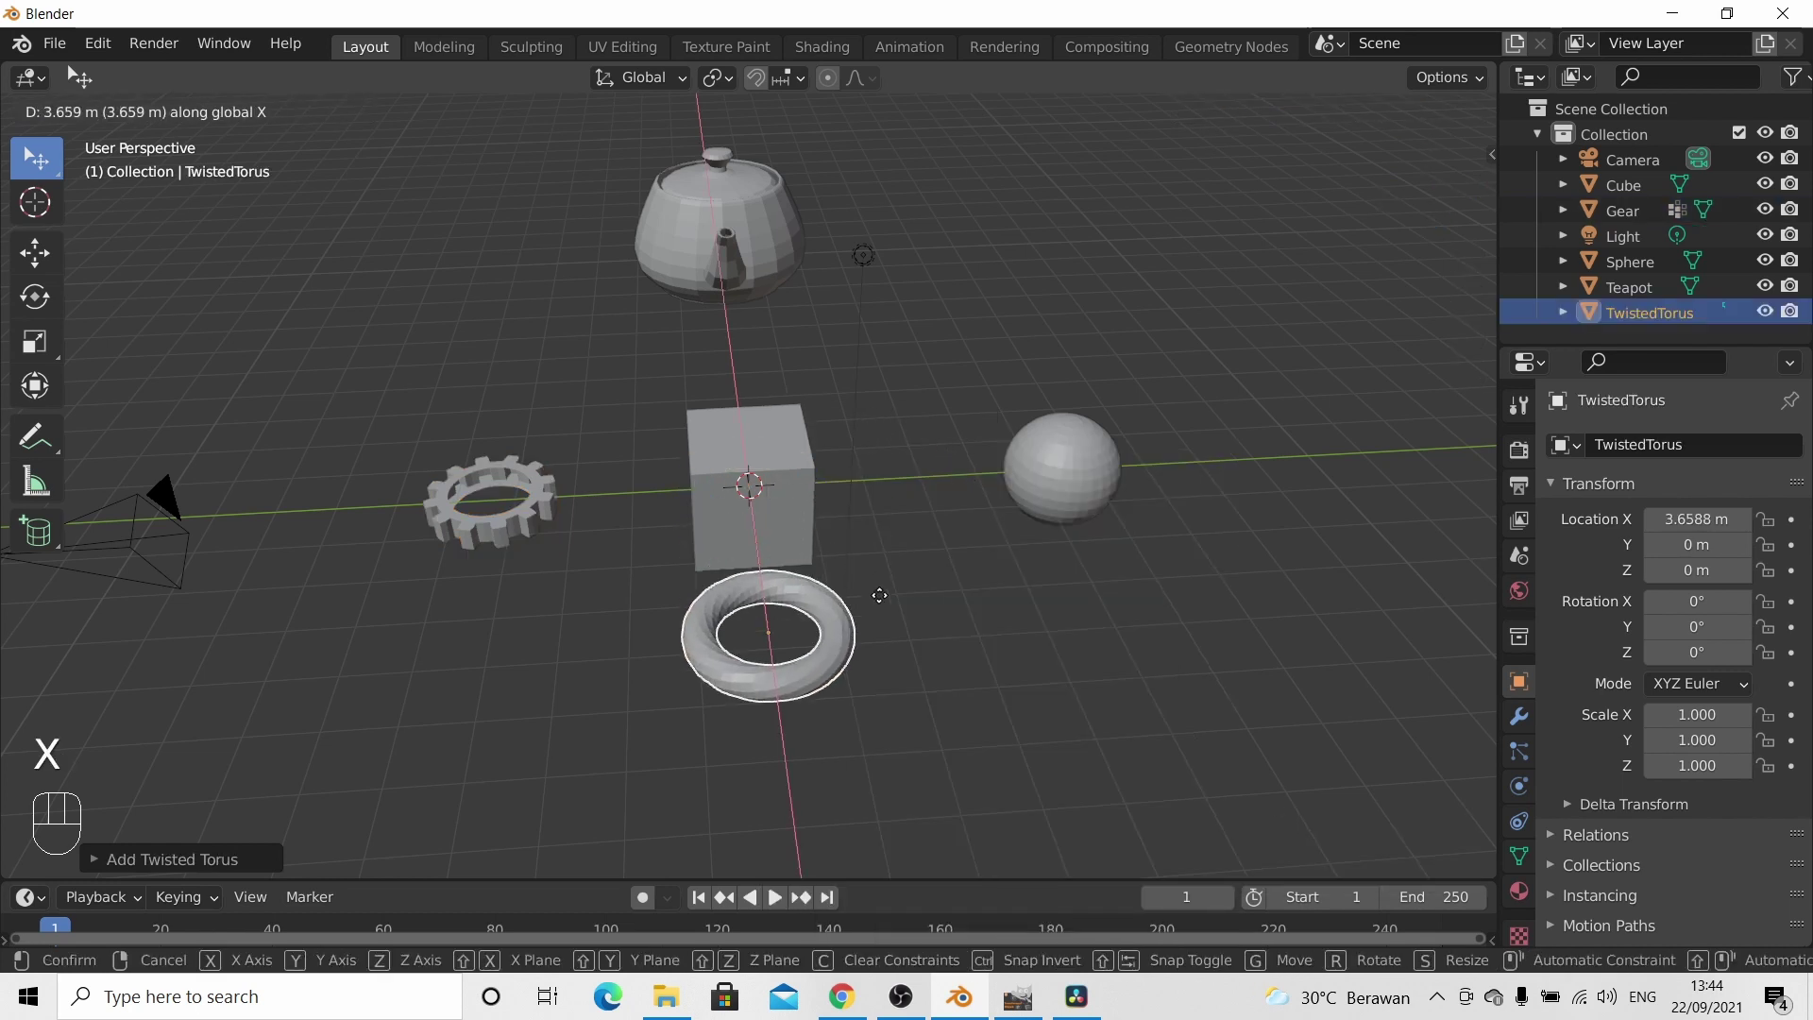
pyautogui.click(866, 665)
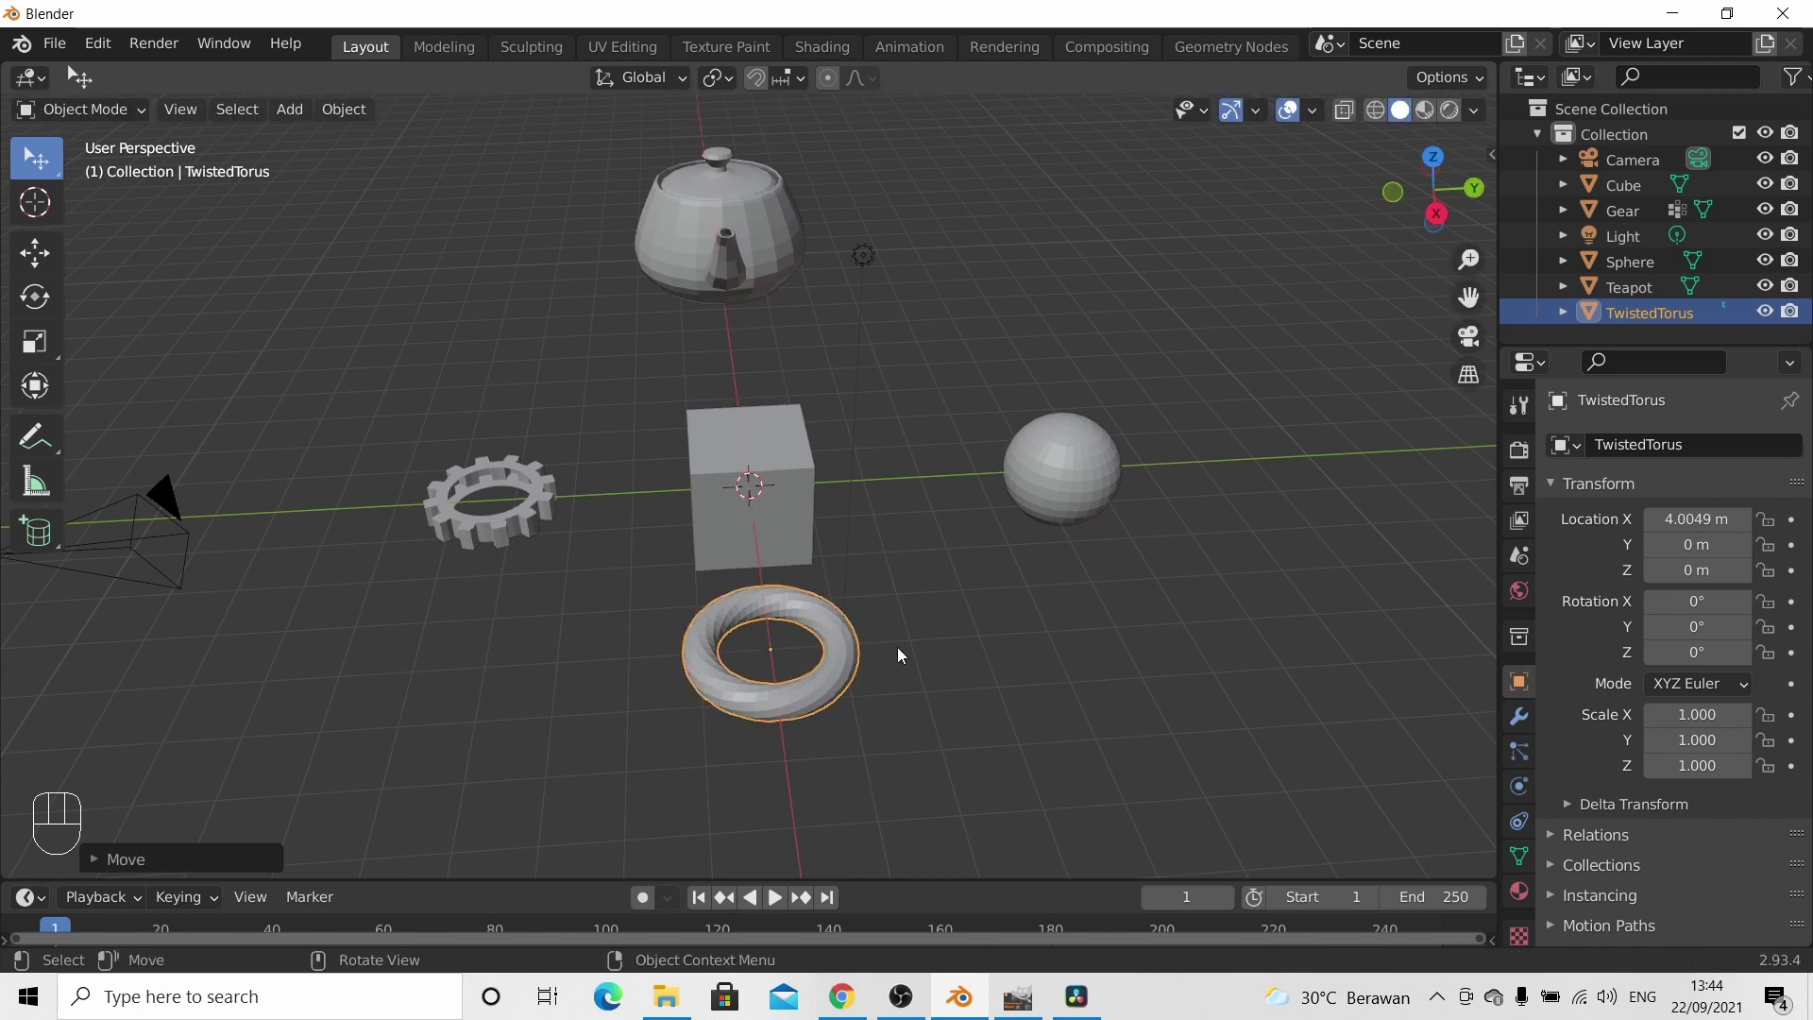
# - Switch to the Select Box tool and box-select the teapot, light, gear, cube and twisted torus together
pyautogui.scroll(3, 897, 650)
pyautogui.scroll(-3, 898, 650)
pyautogui.scroll(2, 935, 623)
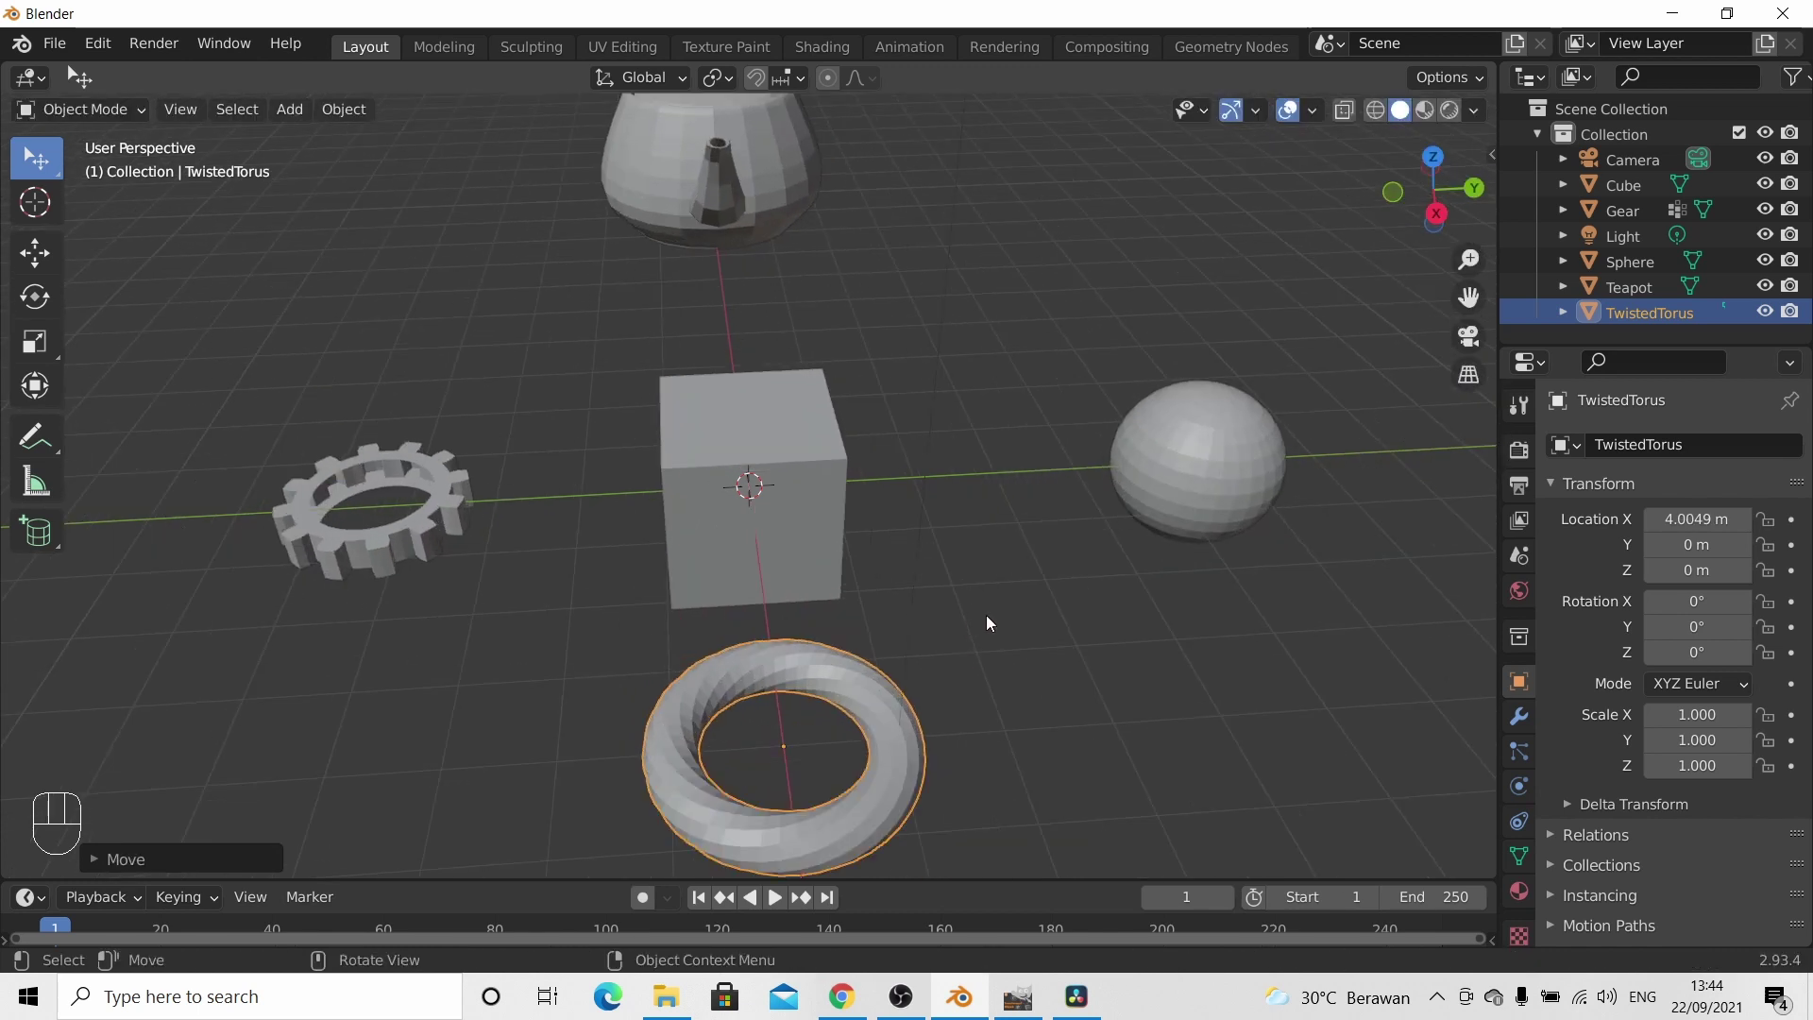
pyautogui.moveTo(989, 624)
pyautogui.mouseDown(button='middle')
pyautogui.moveTo(1135, 575)
pyautogui.moveTo(1001, 607)
pyautogui.mouseUp(button='middle')
pyautogui.scroll(-5, 897, 609)
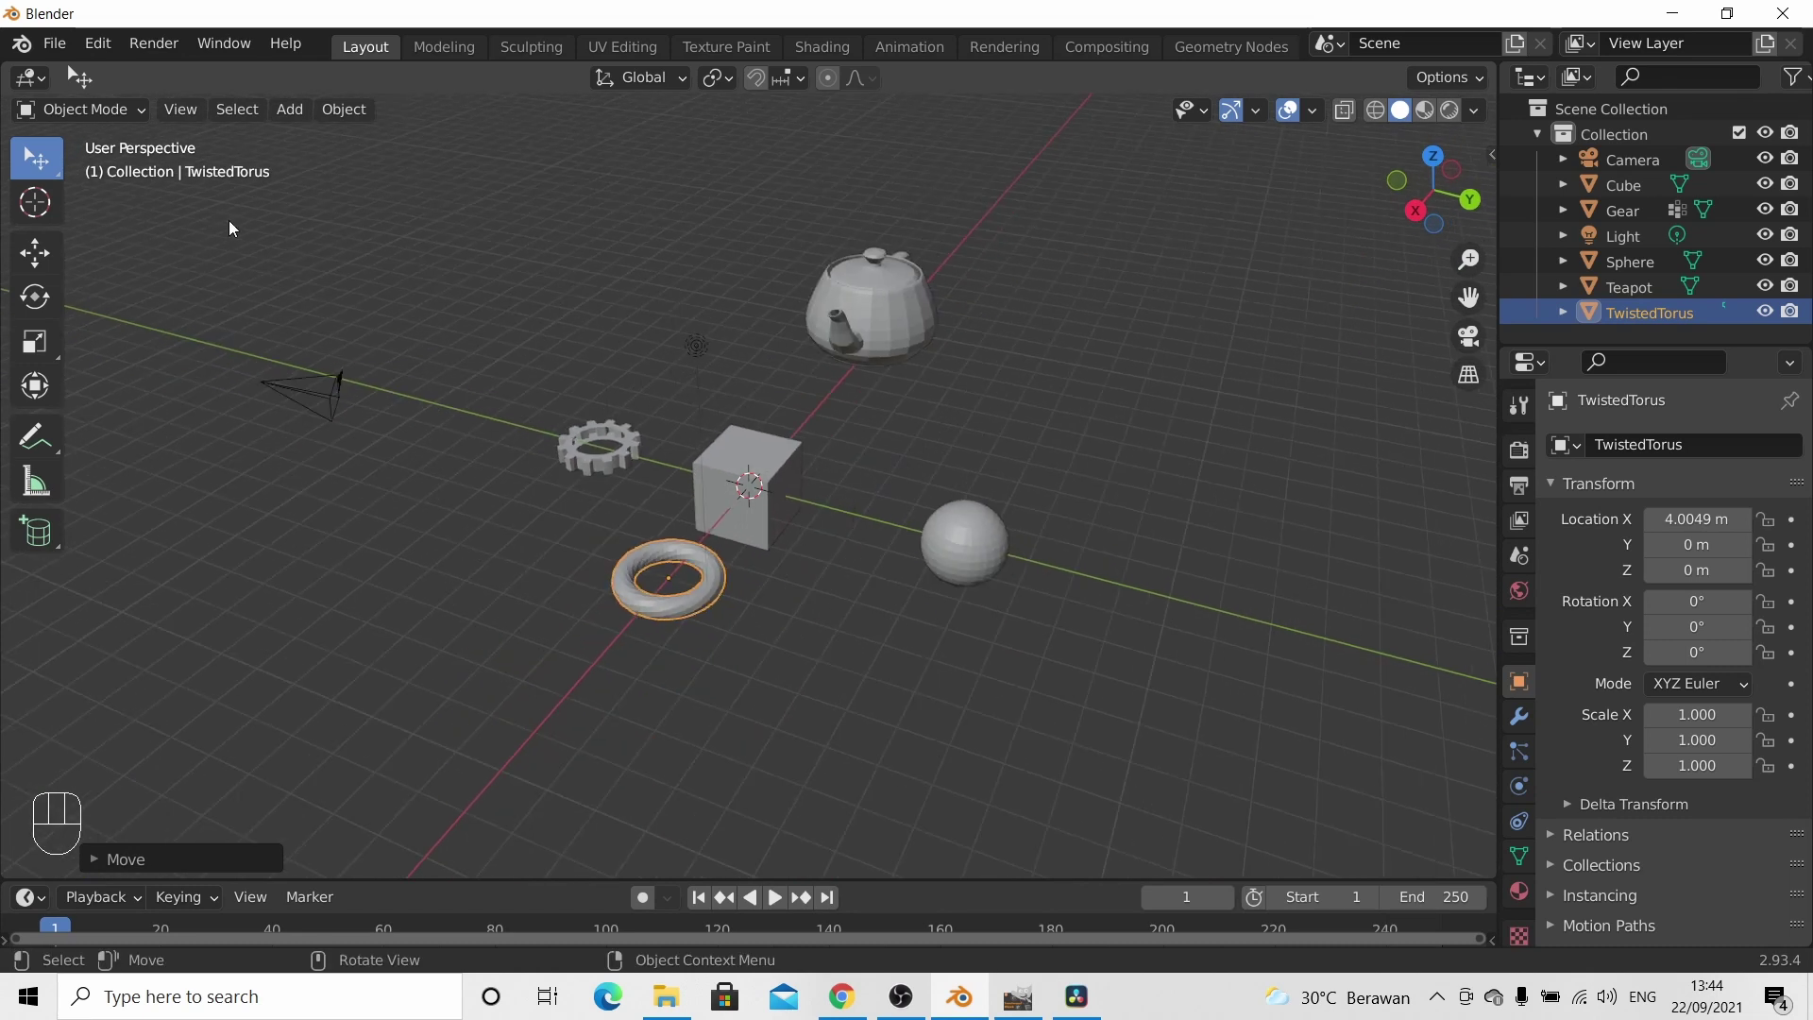
pyautogui.click(50, 175)
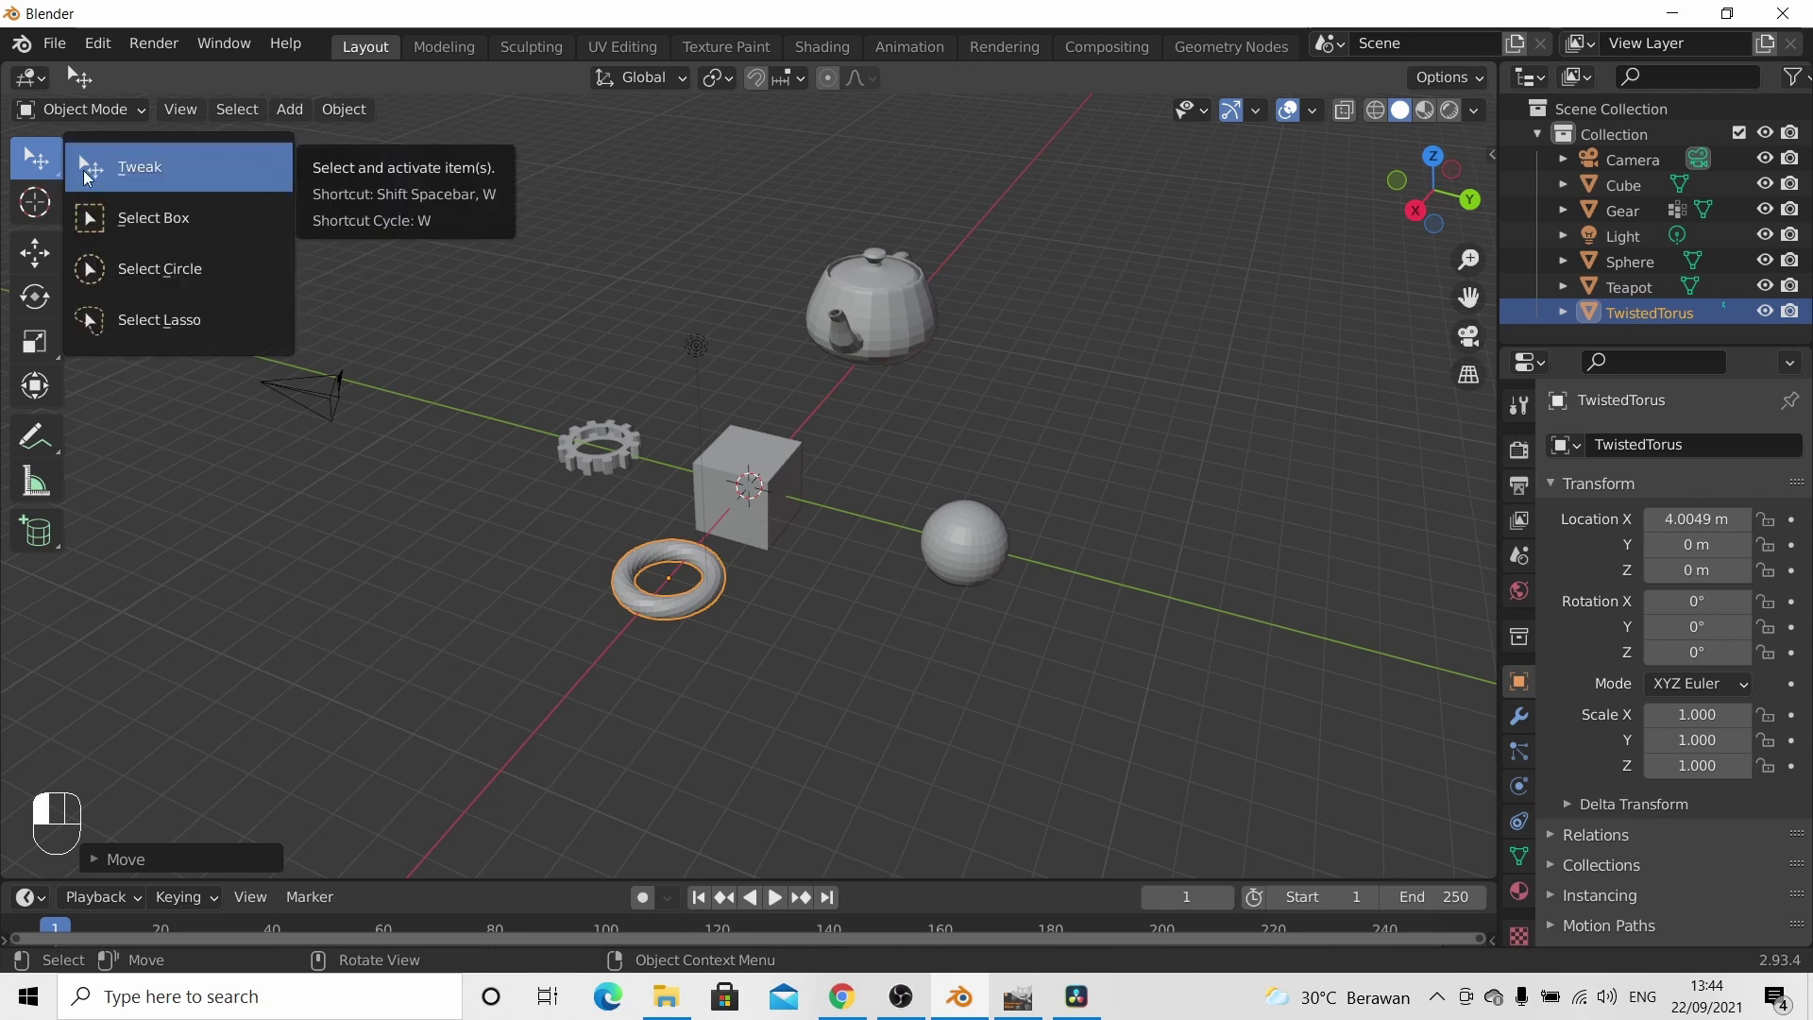
pyautogui.click(151, 218)
pyautogui.moveTo(493, 259); pyautogui.dragTo(826, 620)
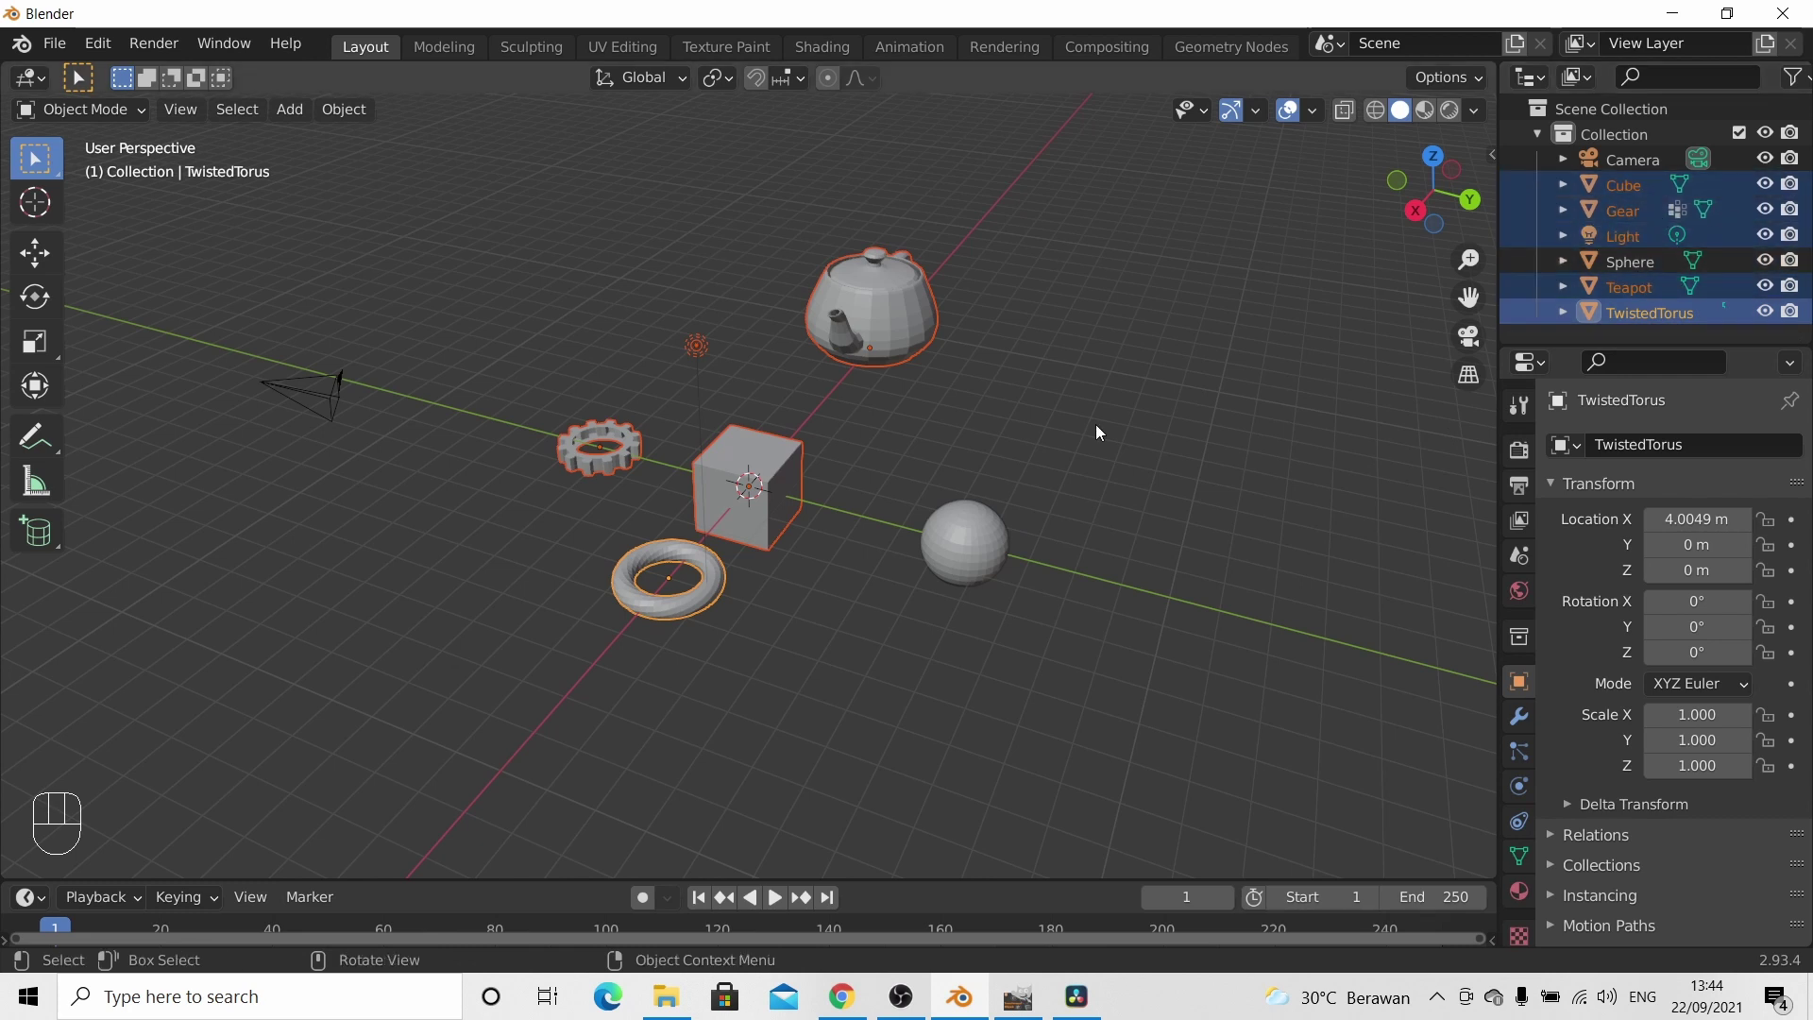
# - Select the teapot, then extend the selection to the sphere, twisted torus, gear, cube, camera and light with selection boxes
pyautogui.moveTo(1143, 393); pyautogui.dragTo(966, 605)
pyautogui.click(842, 344)
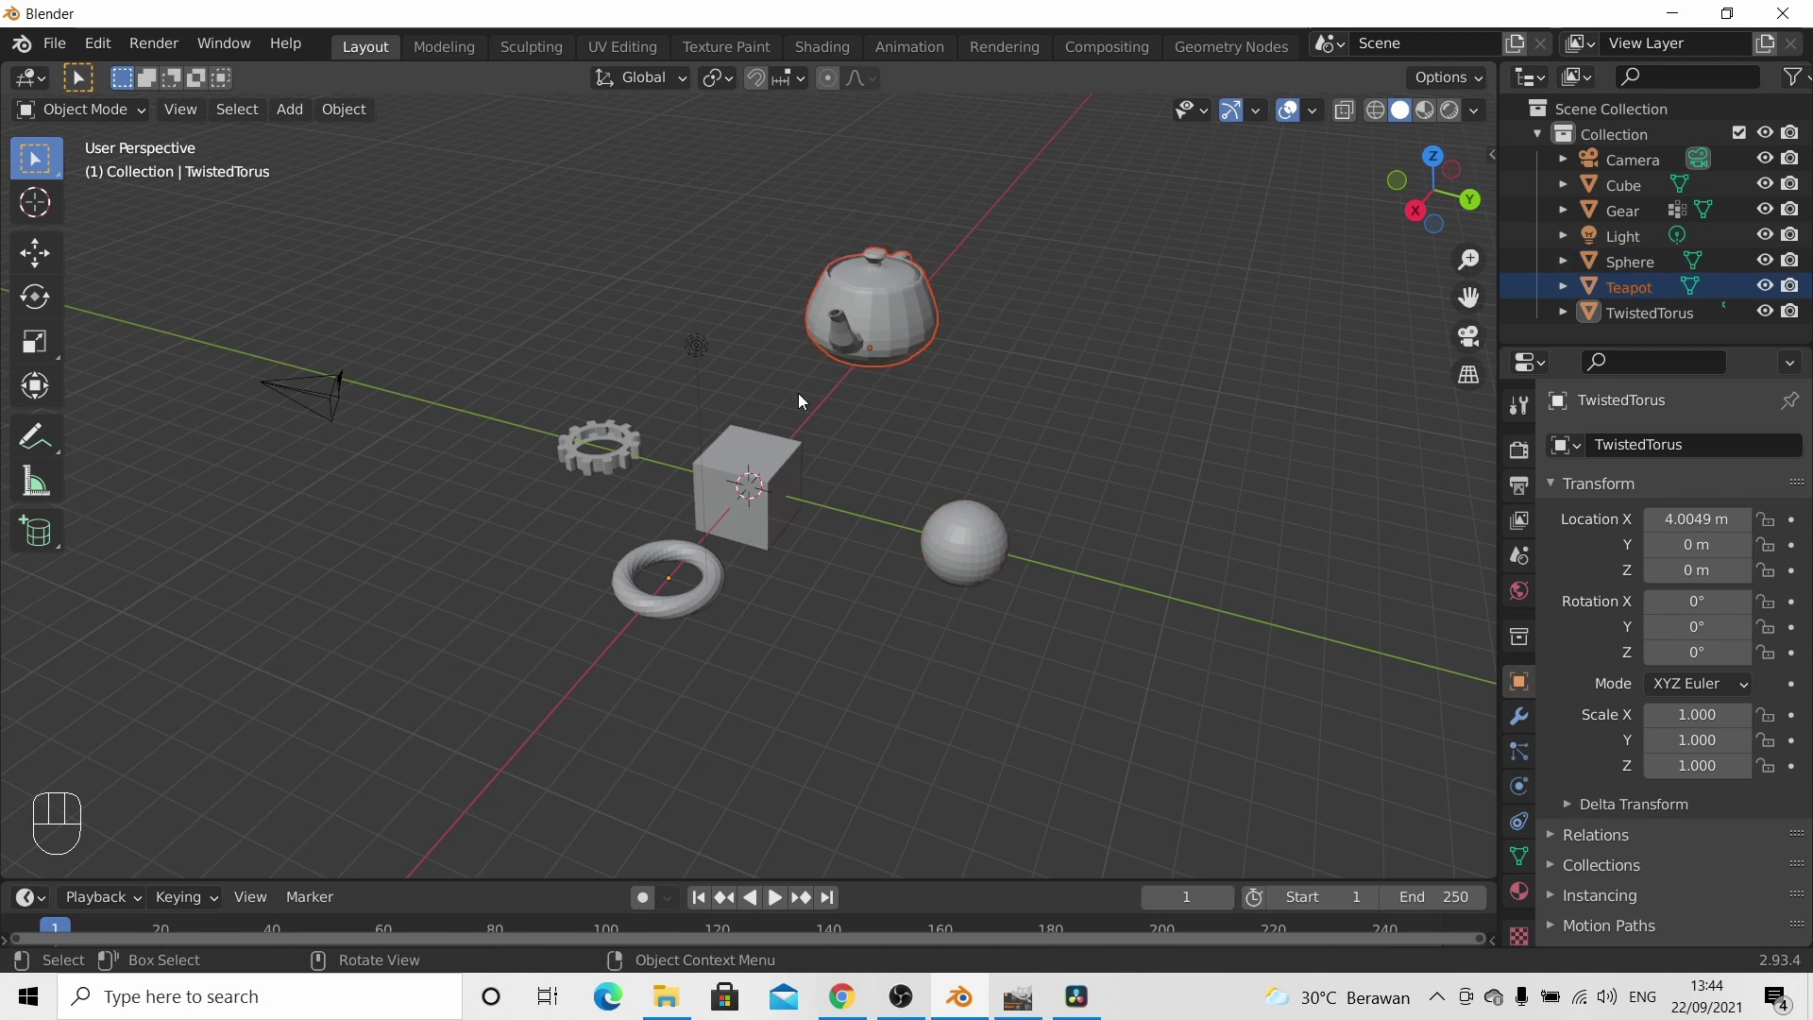
pyautogui.keyDown('shift'); pyautogui.moveTo(1076, 459); pyautogui.dragTo(921, 632); pyautogui.keyUp('shift')
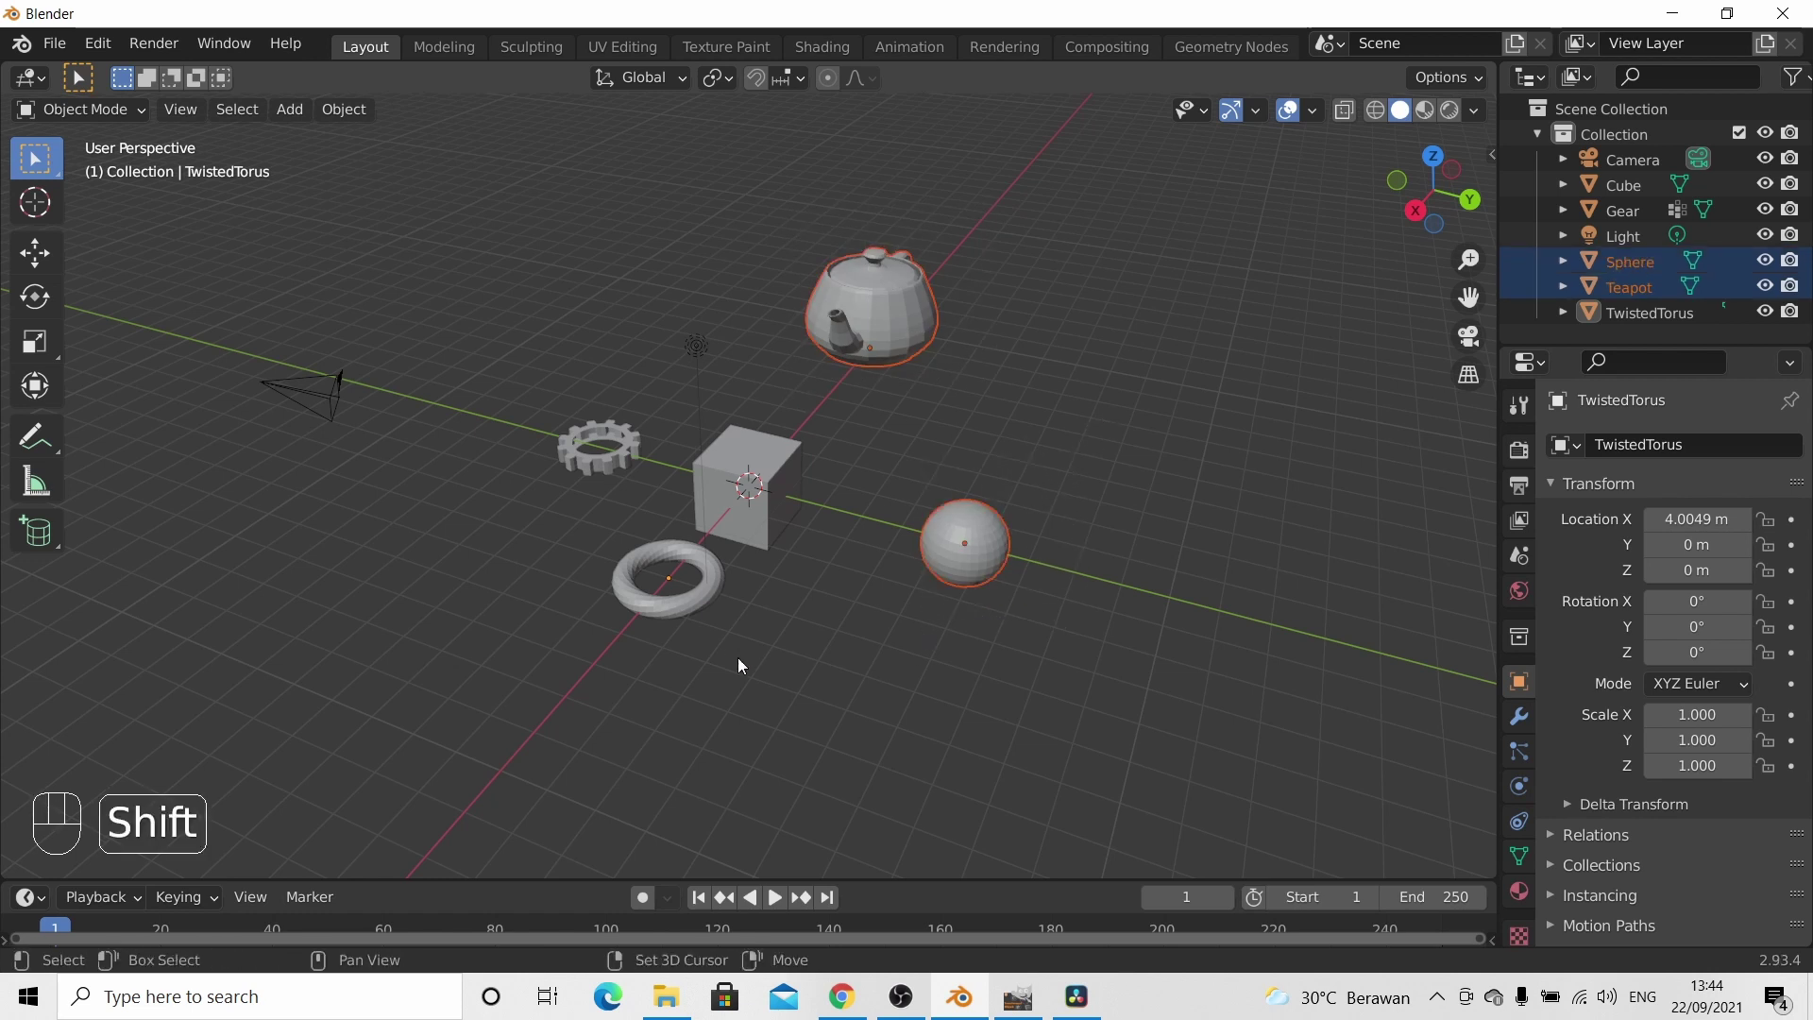
pyautogui.keyDown('shift'); pyautogui.moveTo(531, 546); pyautogui.dragTo(634, 637); pyautogui.keyUp('shift')
pyautogui.keyDown('shift'); pyautogui.moveTo(498, 365); pyautogui.dragTo(590, 467); pyautogui.keyUp('shift')
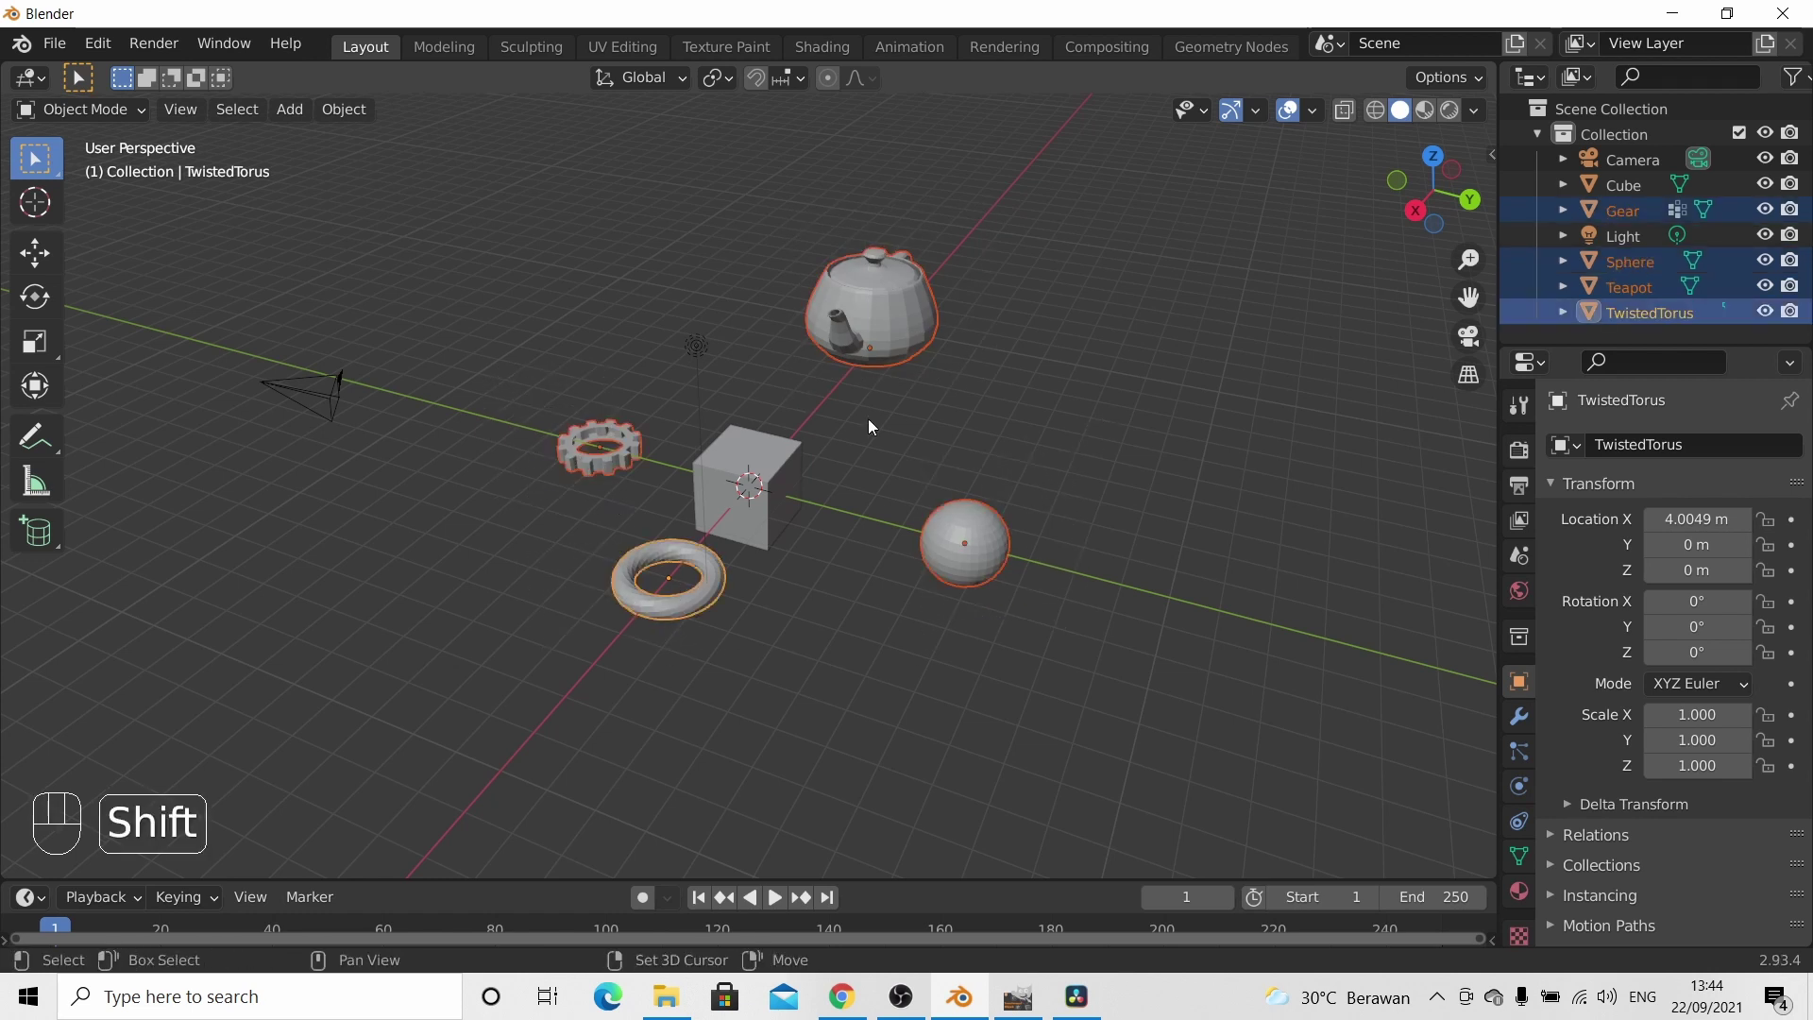
pyautogui.keyDown('shift'); pyautogui.moveTo(869, 494); pyautogui.dragTo(751, 398); pyautogui.keyUp('shift')
pyautogui.keyDown('shift'); pyautogui.moveTo(262, 327); pyautogui.dragTo(343, 425); pyautogui.keyUp('shift')
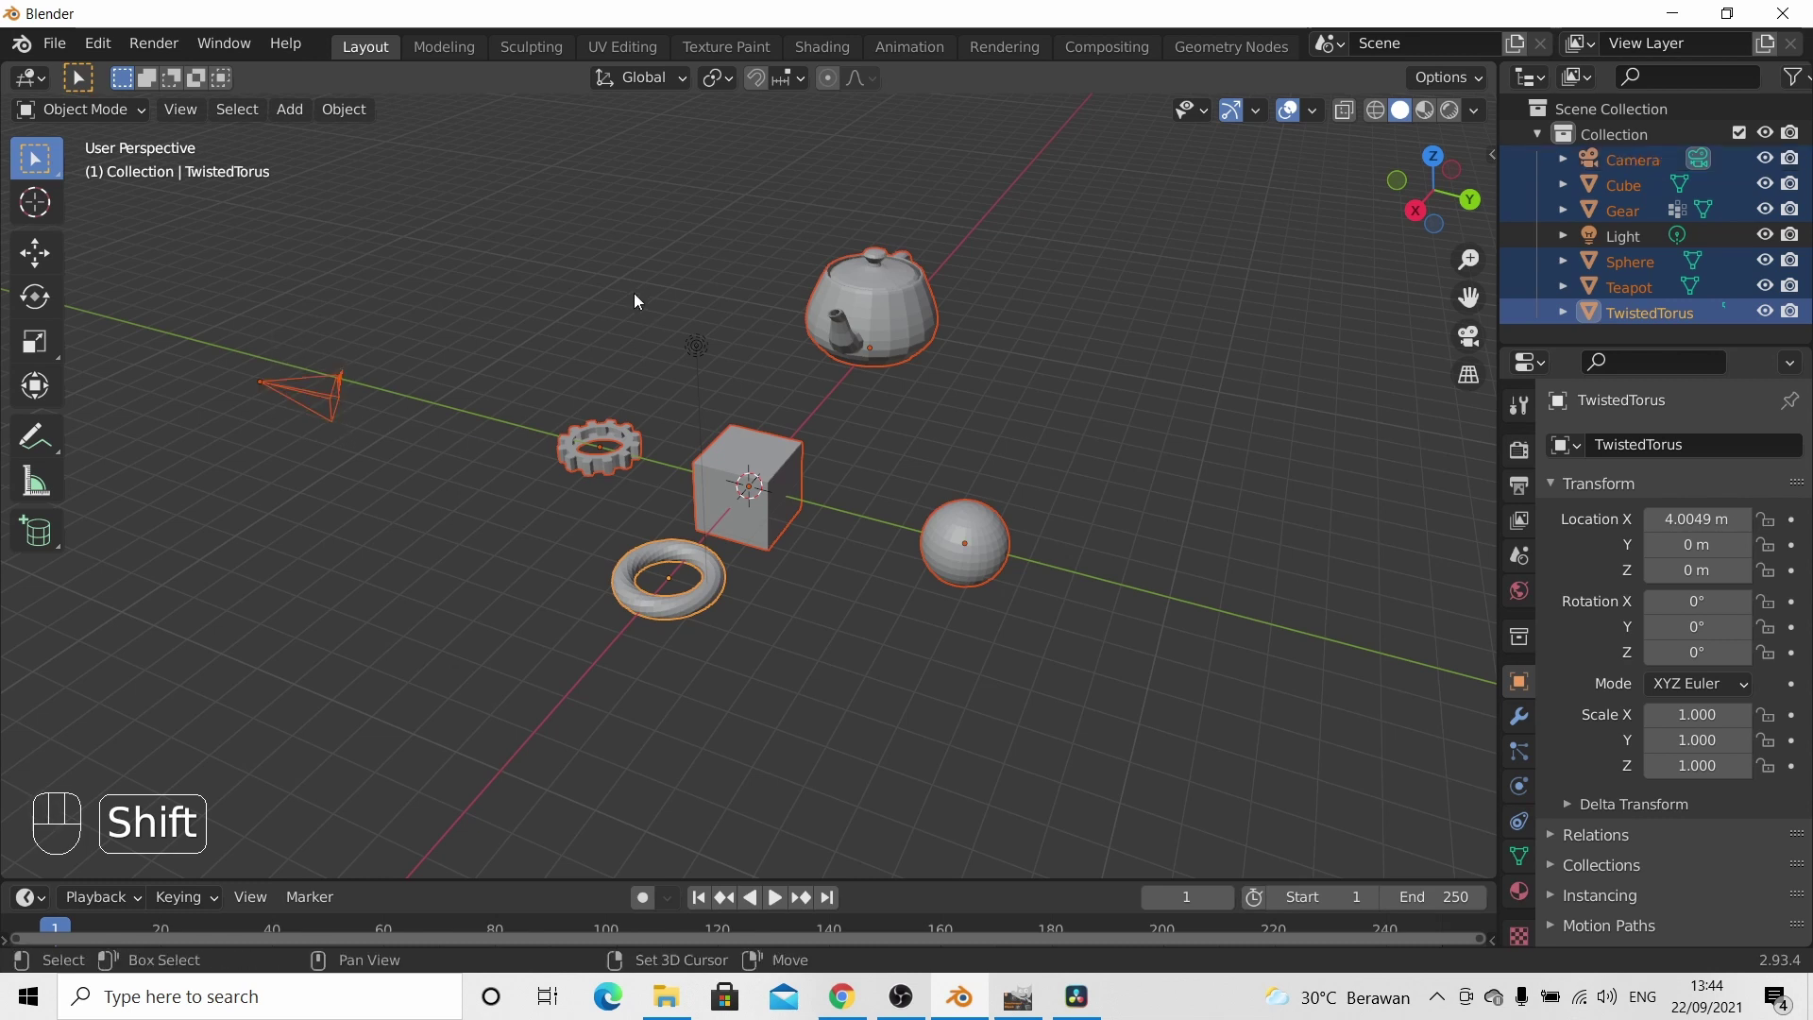
pyautogui.keyDown('shift'); pyautogui.moveTo(633, 298); pyautogui.dragTo(716, 380); pyautogui.keyUp('shift')
# - Clear the selection, select all objects in the scene at once, and deselect everything again
pyautogui.click(972, 376)
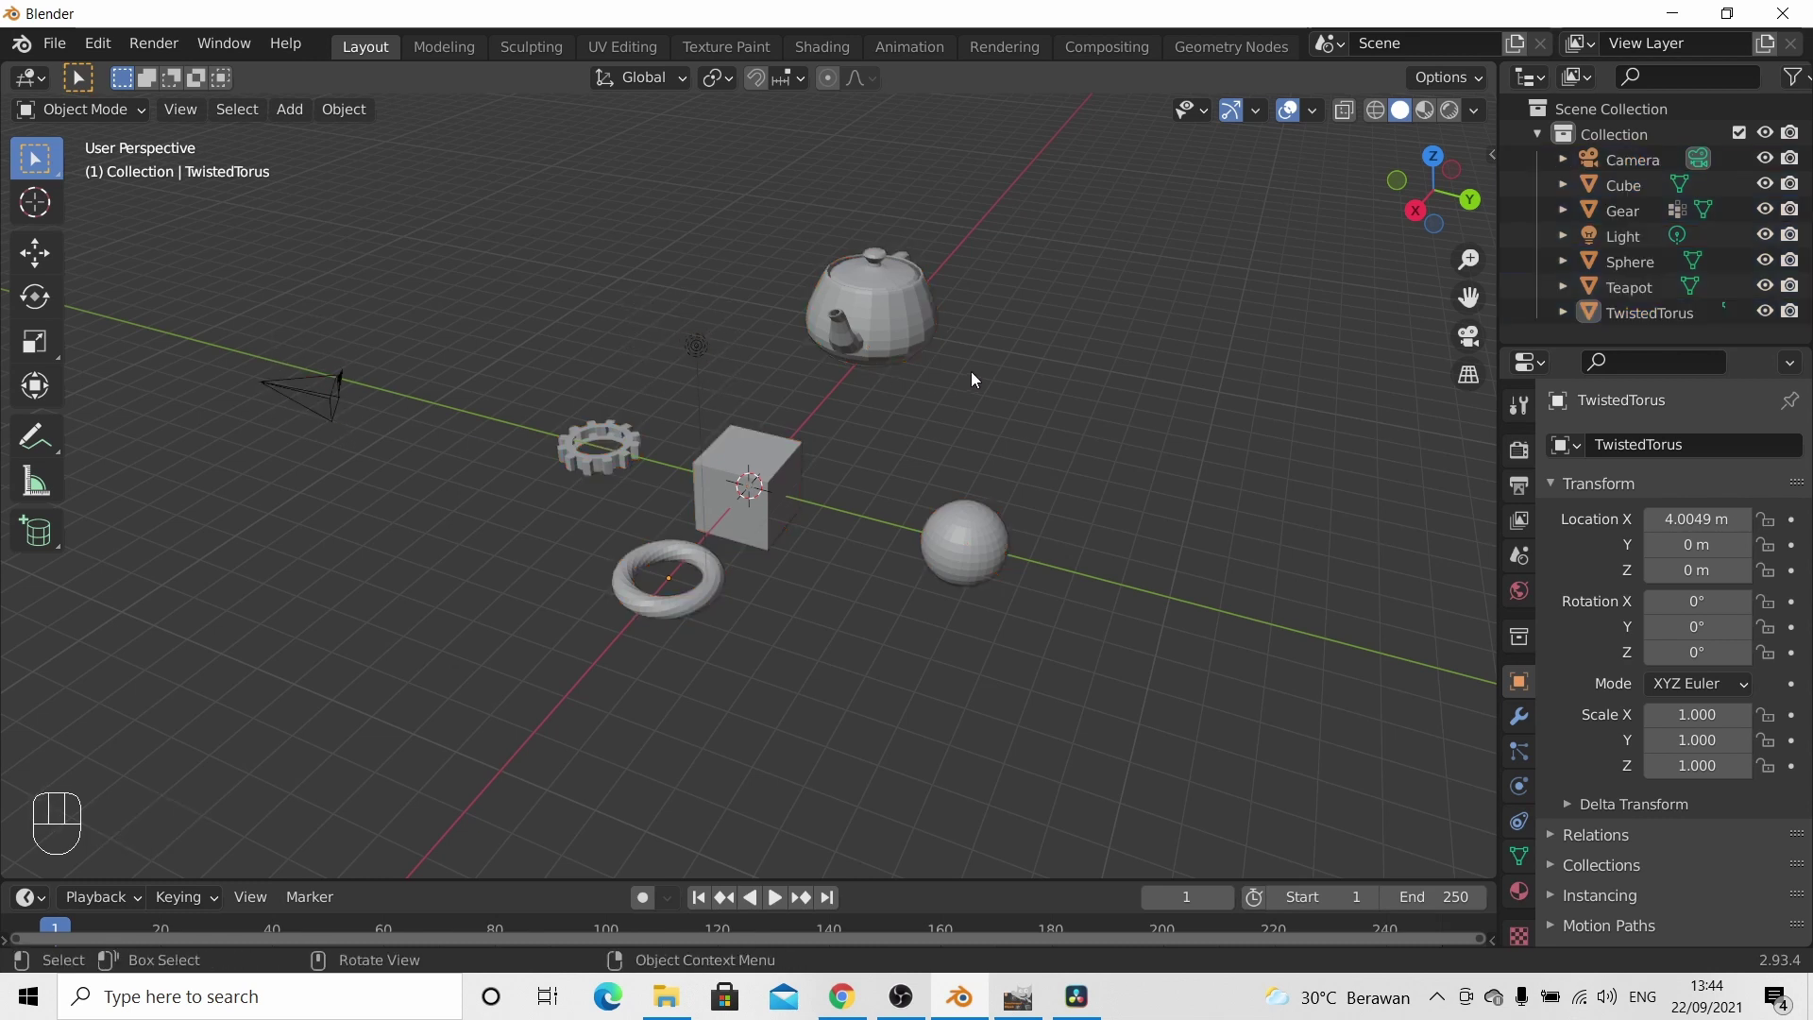
pyautogui.press('a')
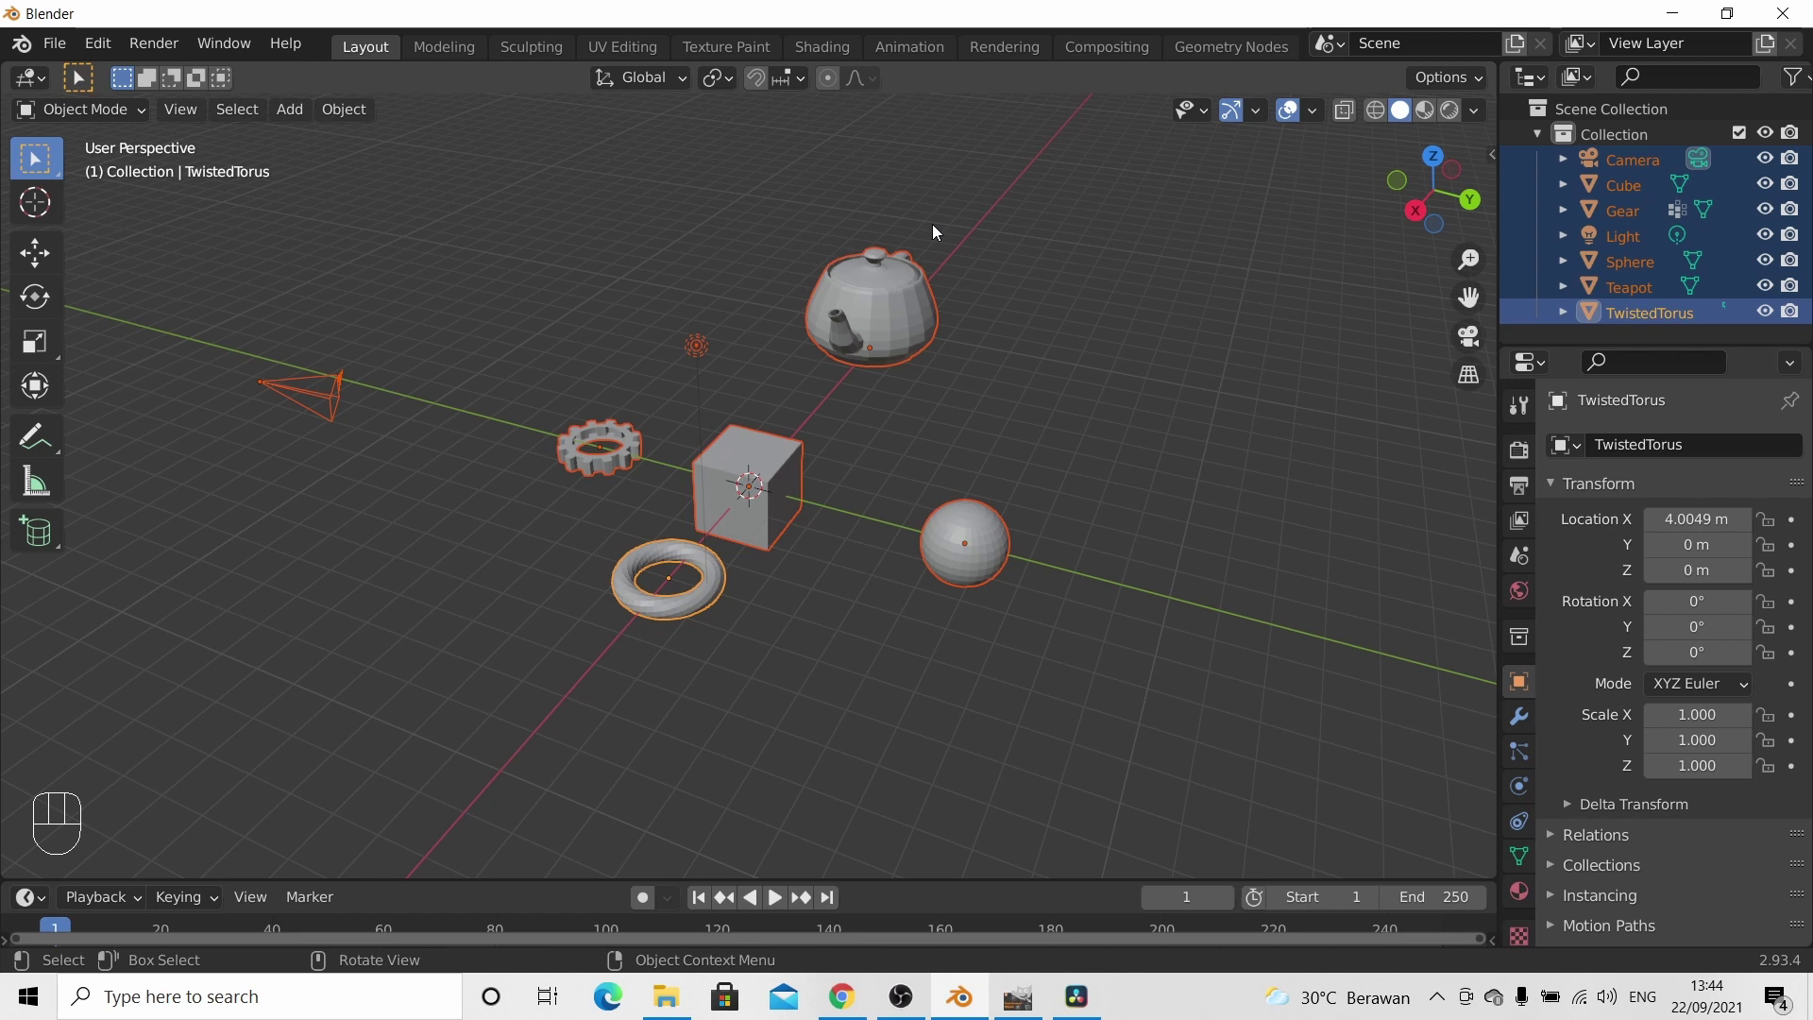
pyautogui.click(1016, 376)
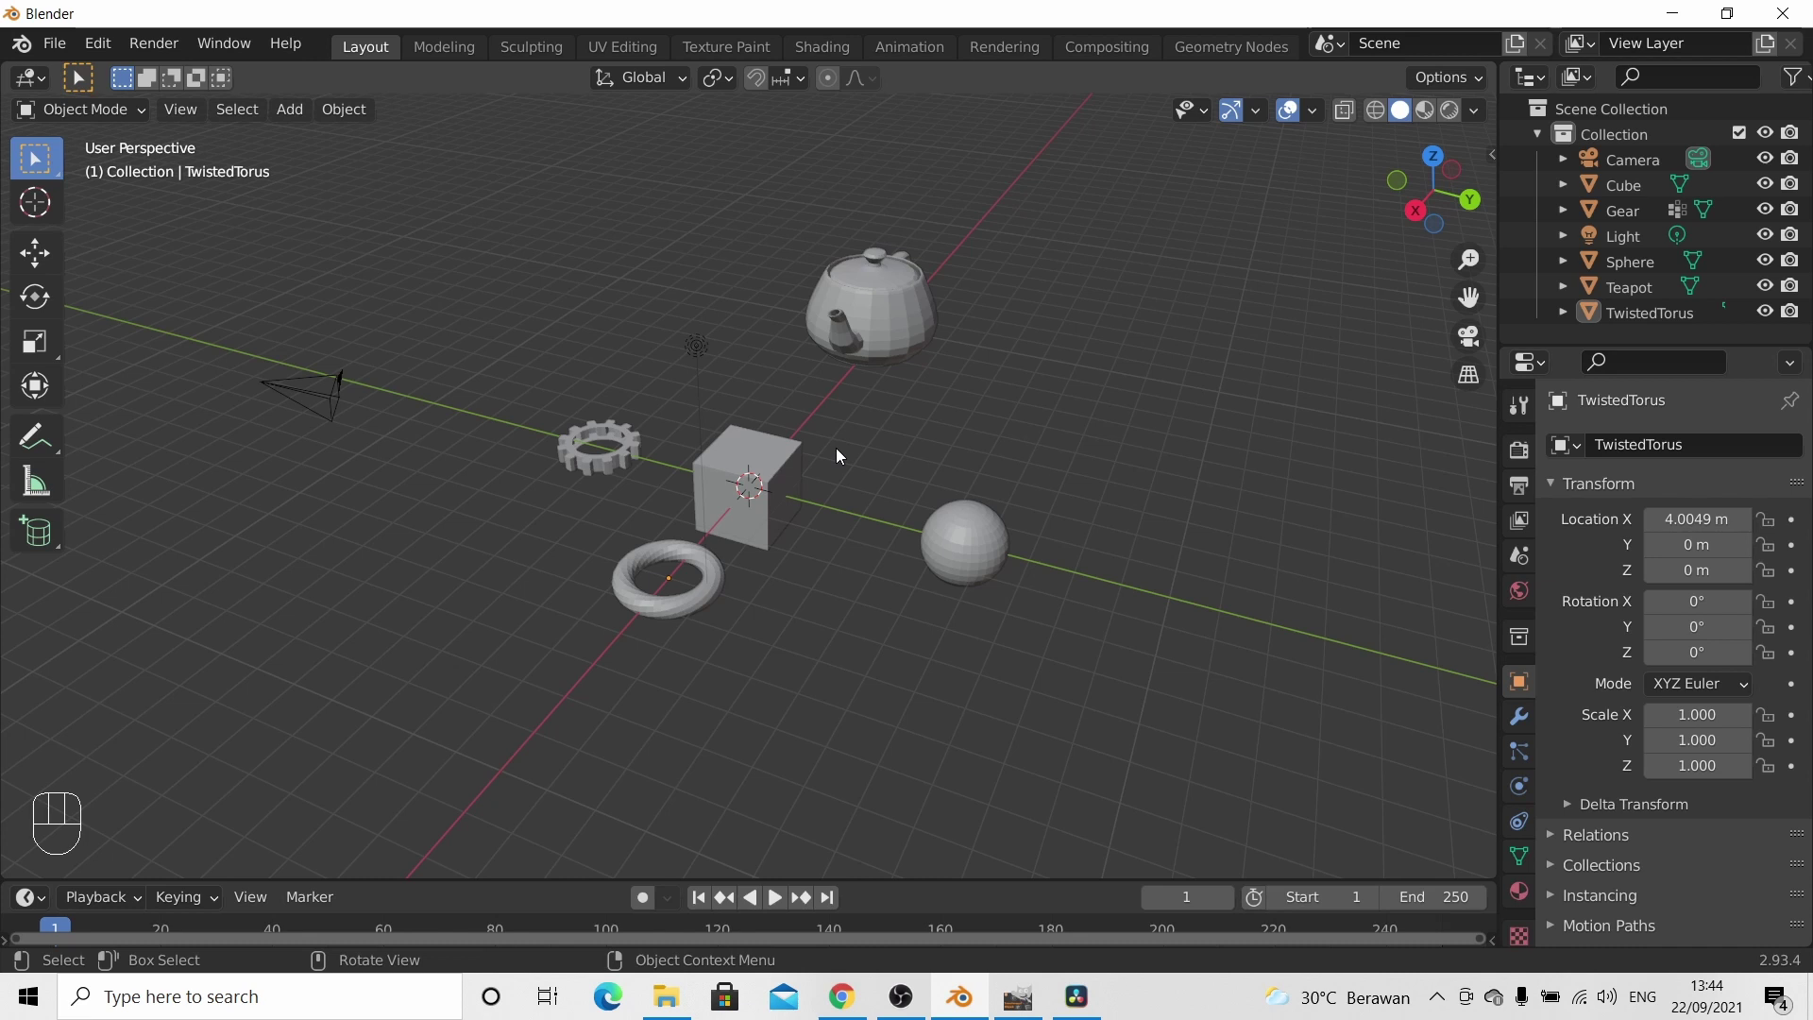
# - Add a Spot light to the scene
pyautogui.hotkey('shift', 'a')
pyautogui.moveTo(836, 448)
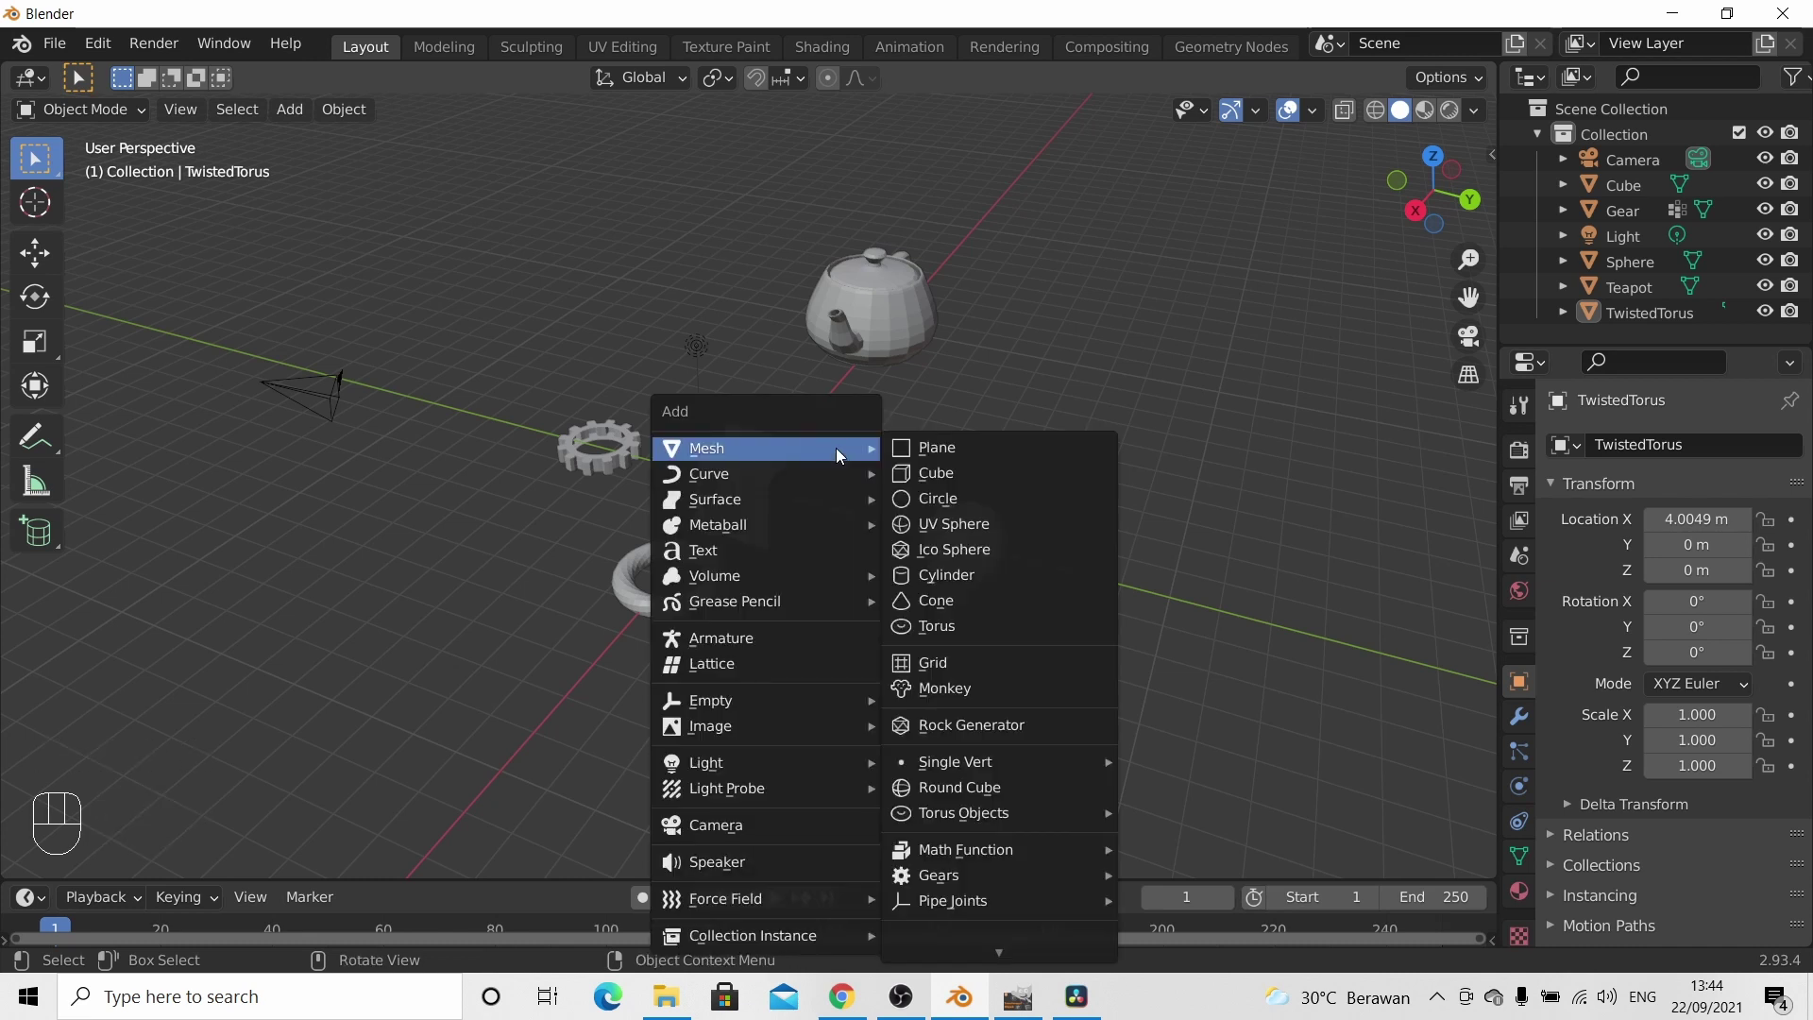
pyautogui.moveTo(748, 728)
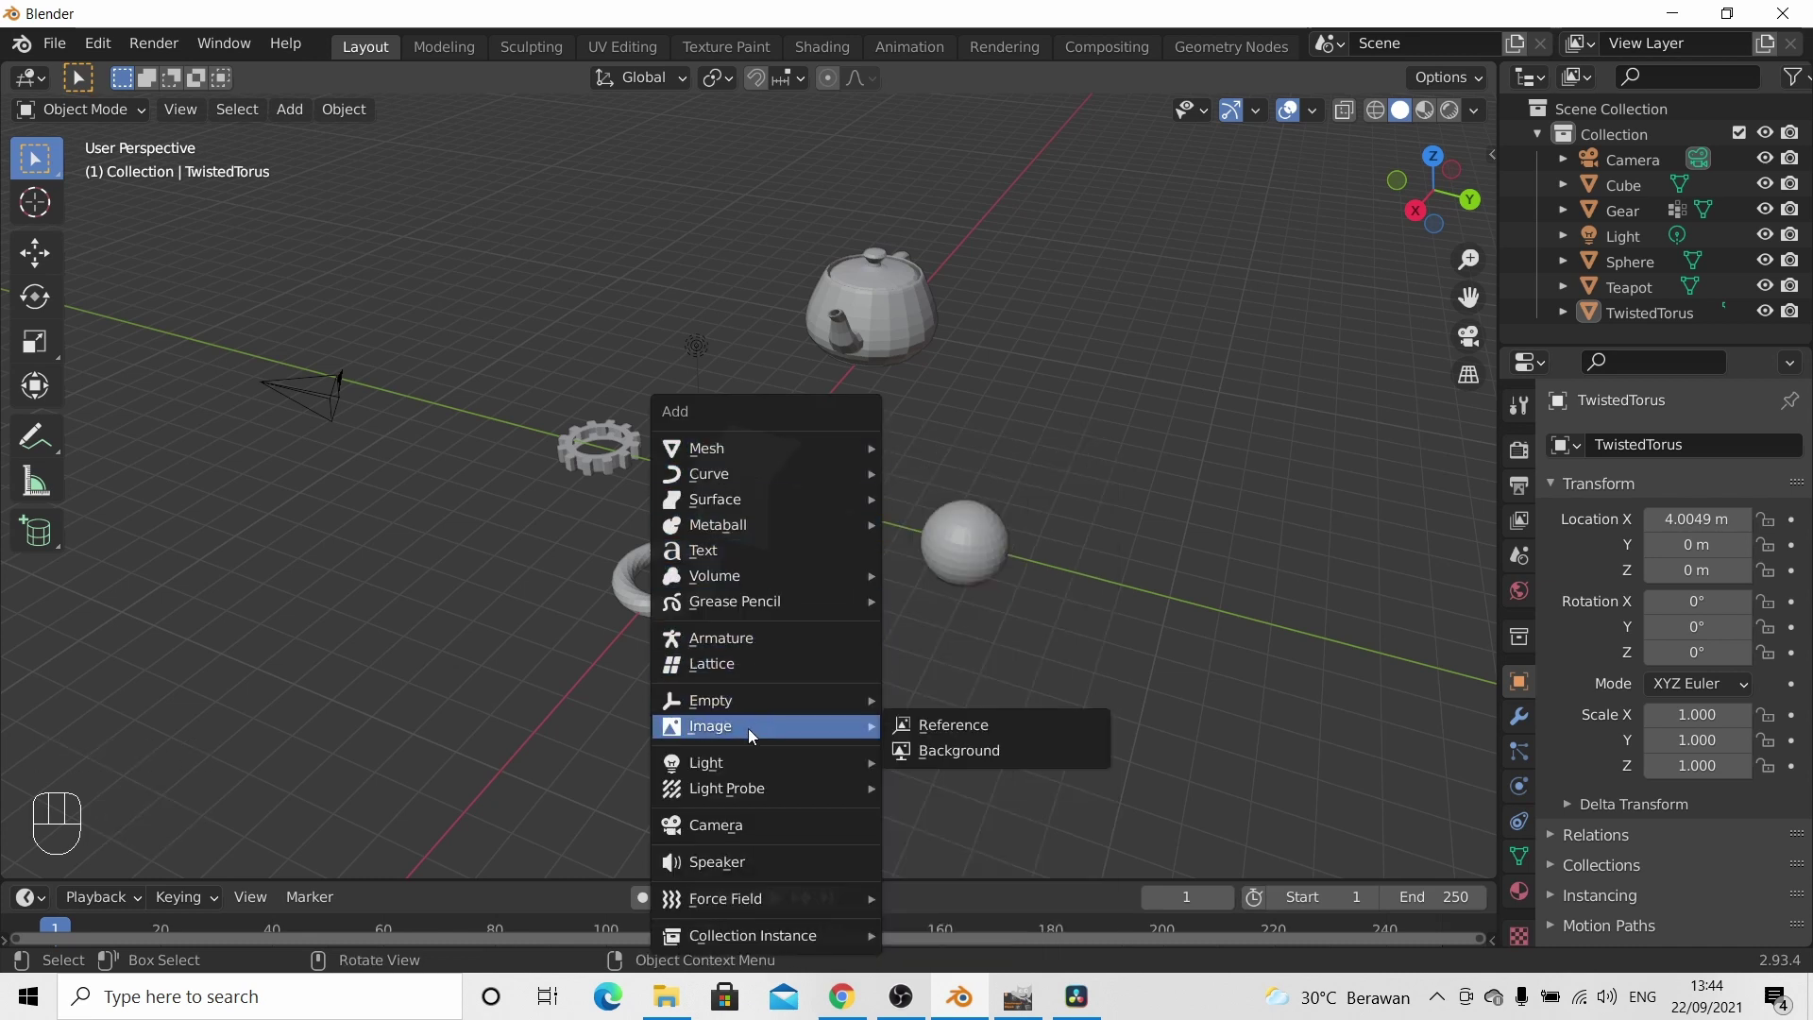
pyautogui.moveTo(761, 767)
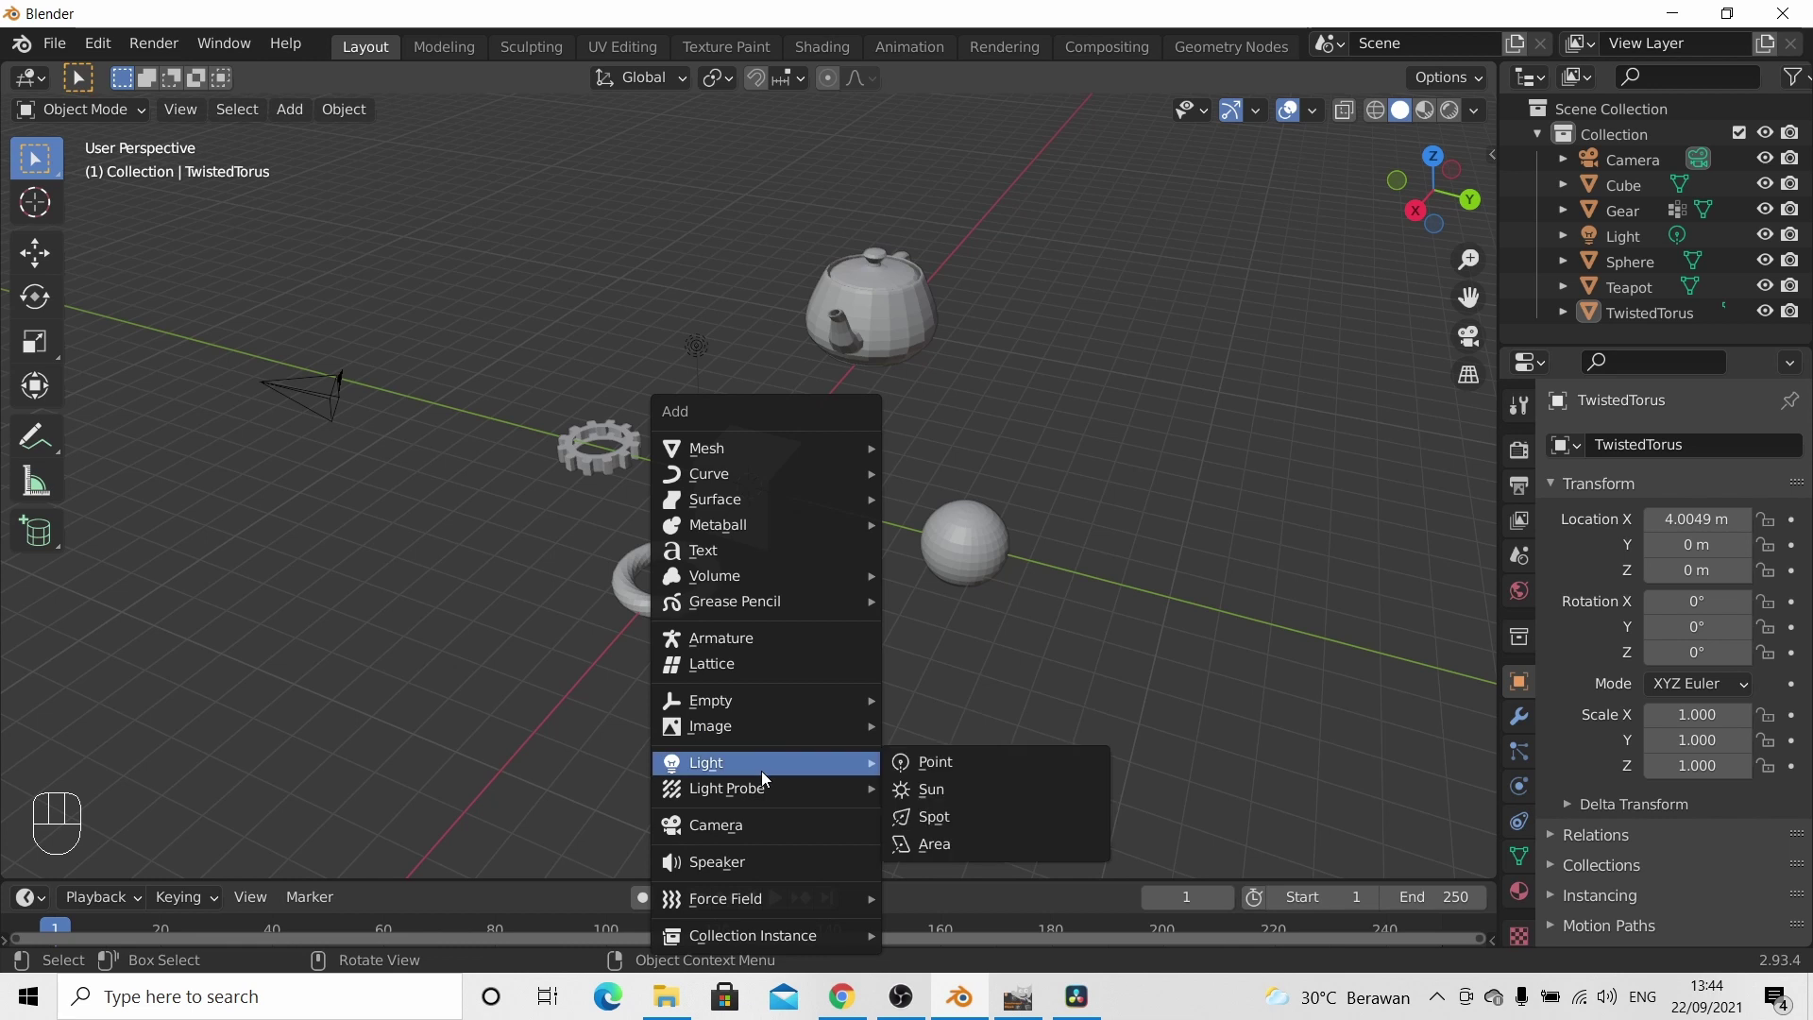
pyautogui.click(948, 816)
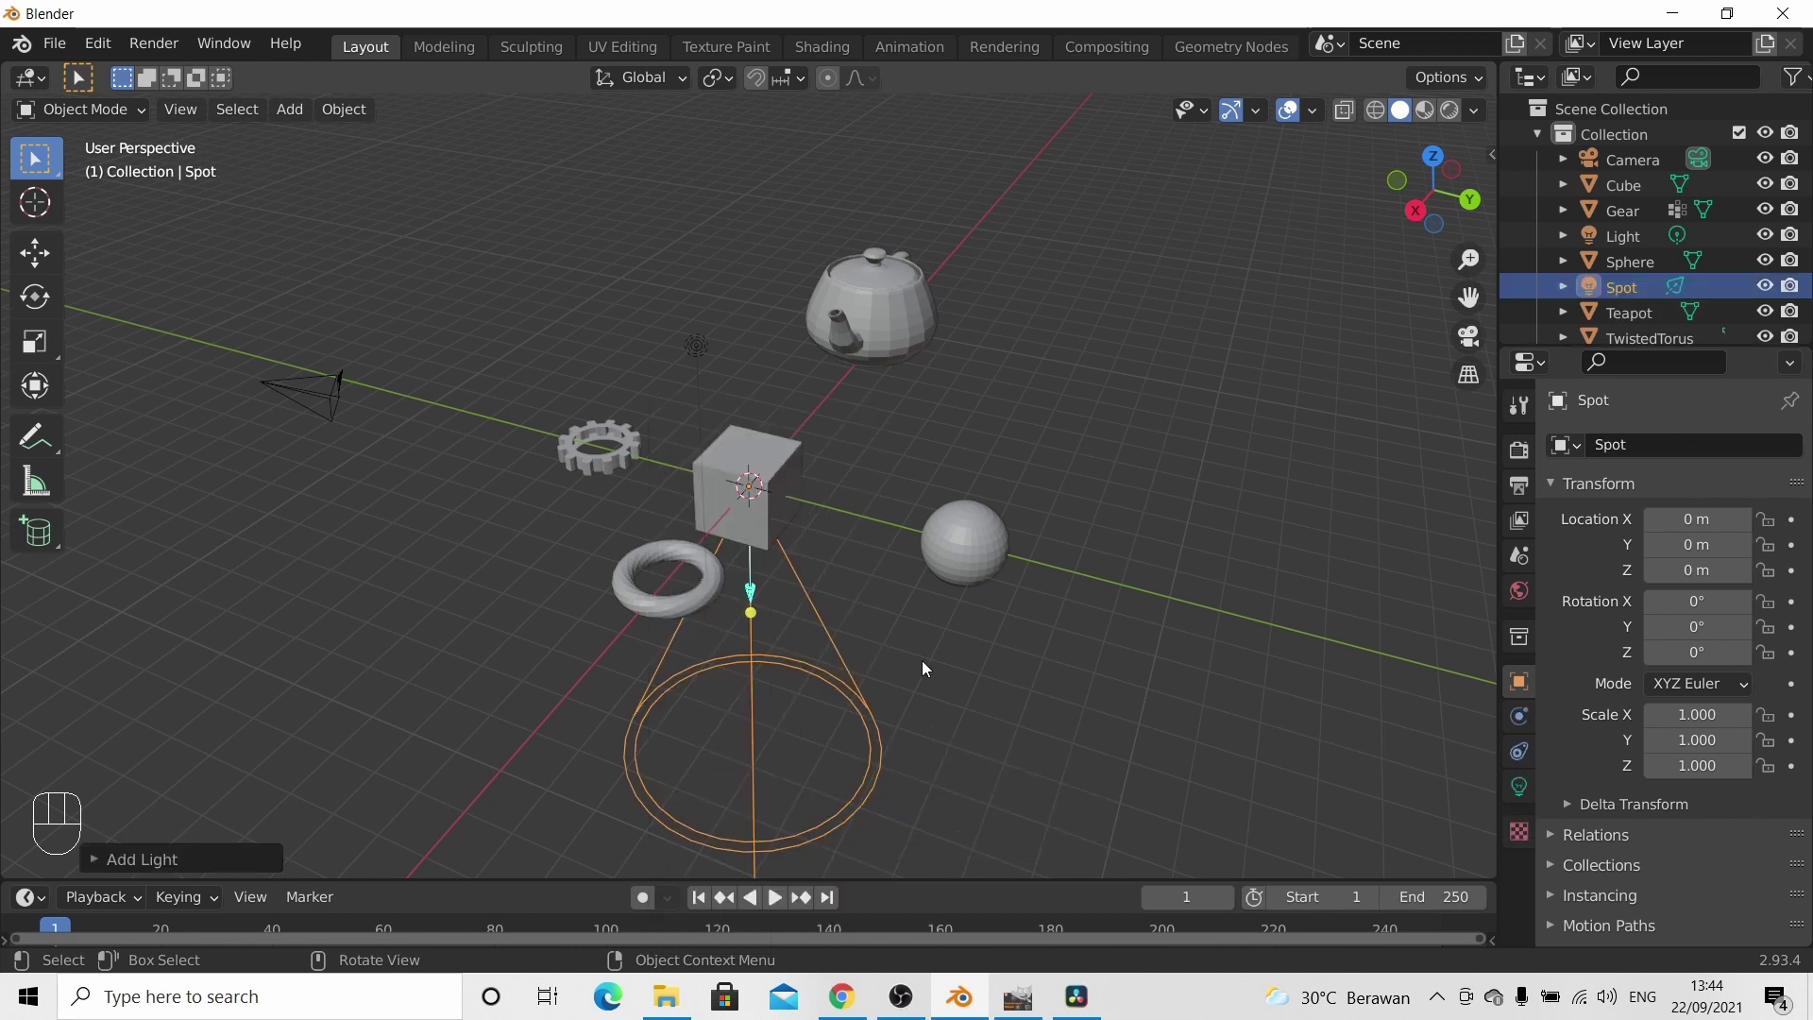
# - Move the spot light up about 8.9 m along the global Z axis and scale it down to about 0.436
pyautogui.press('g')
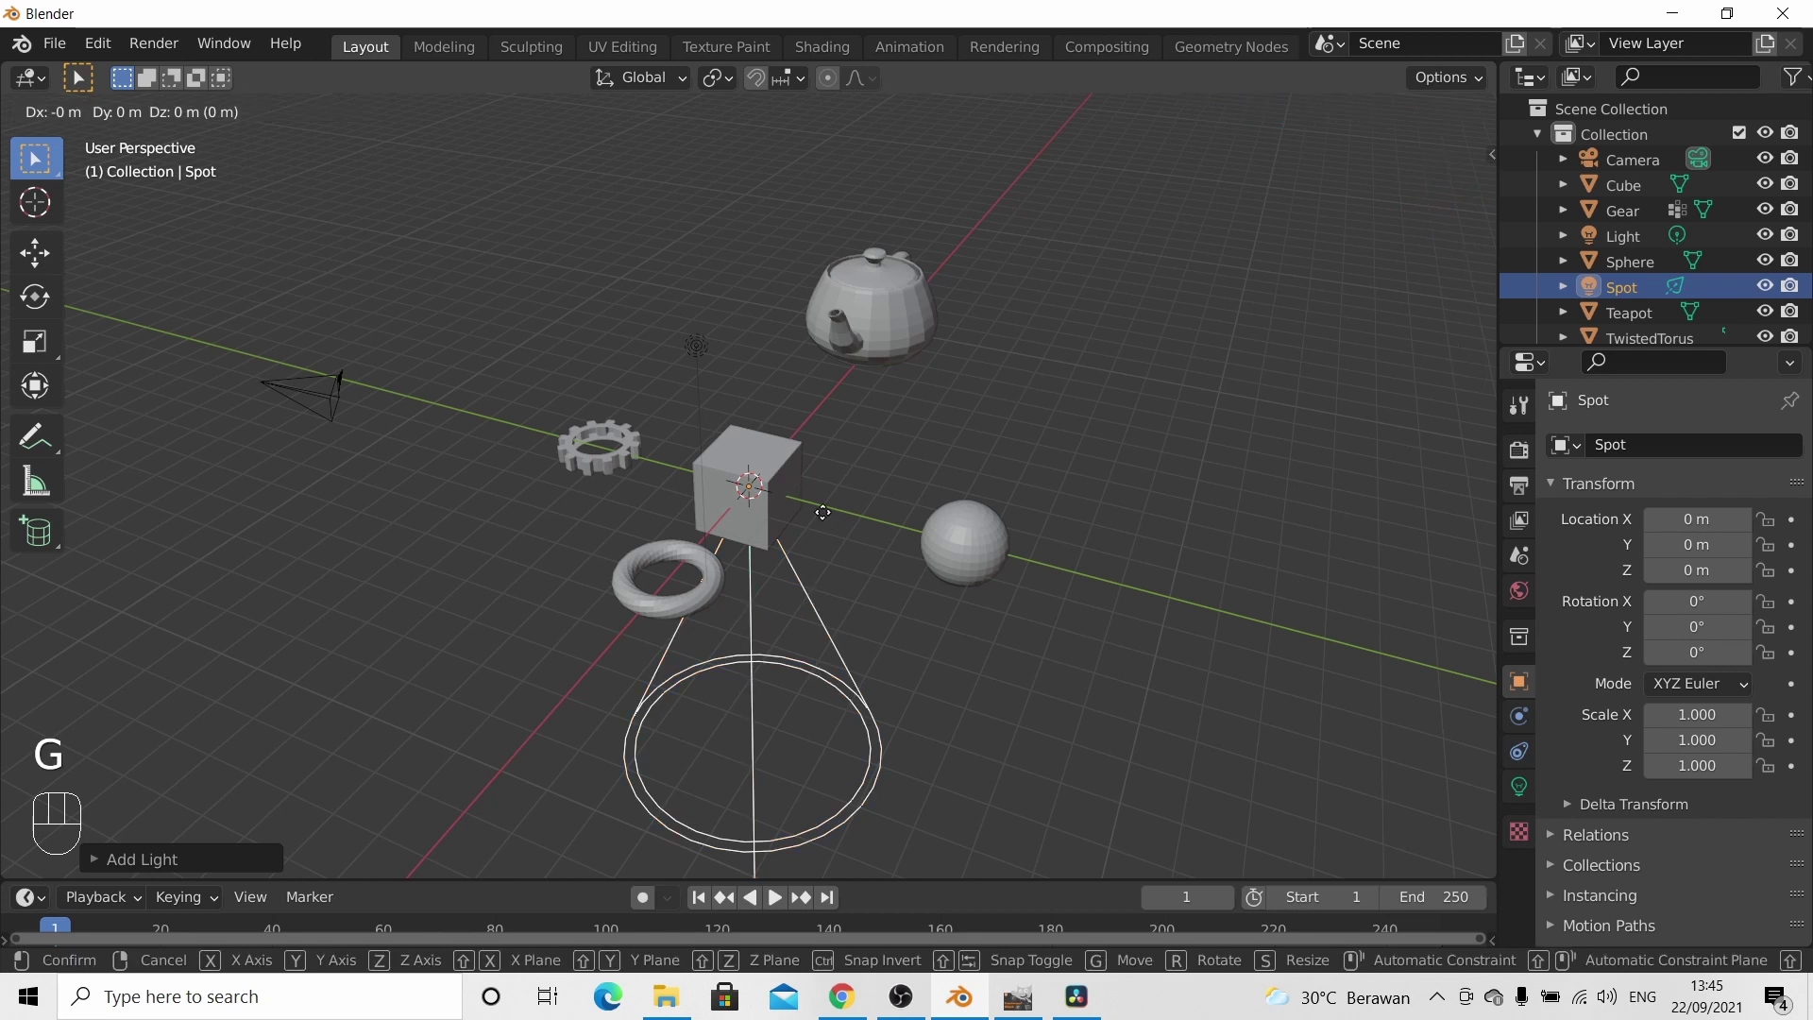
pyautogui.press('z')
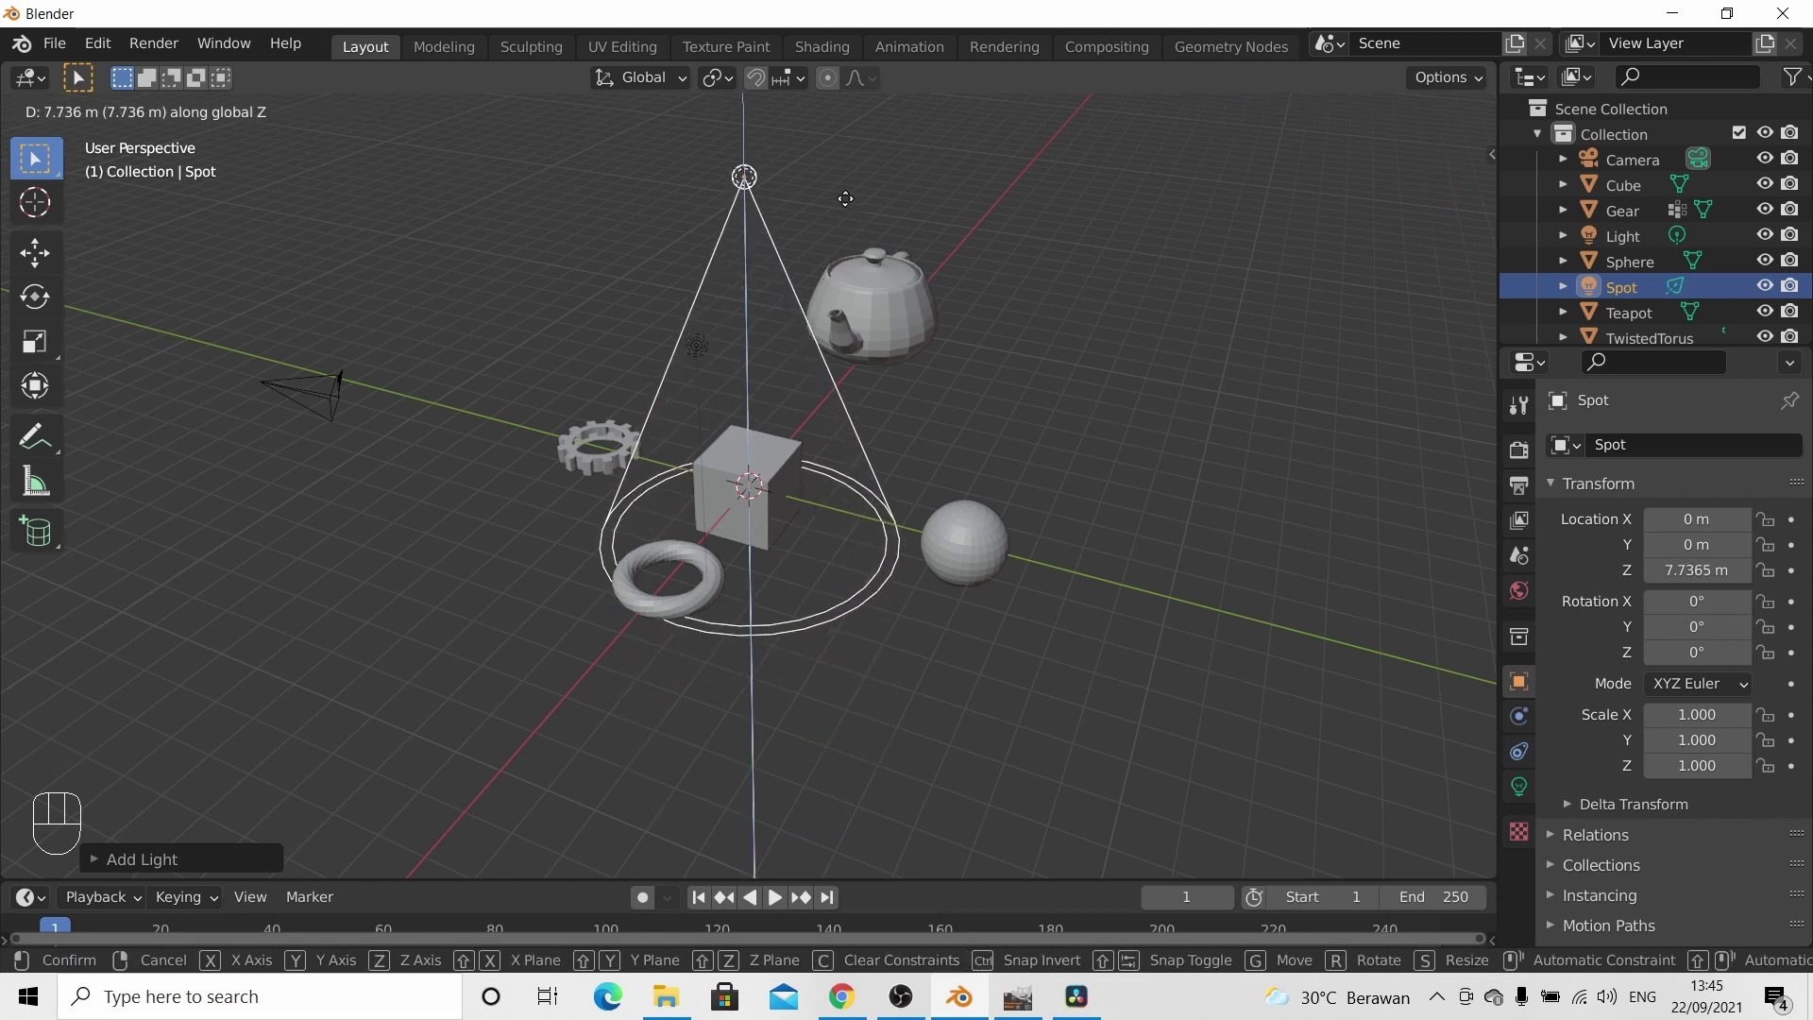
pyautogui.click(852, 149)
pyautogui.press('s')
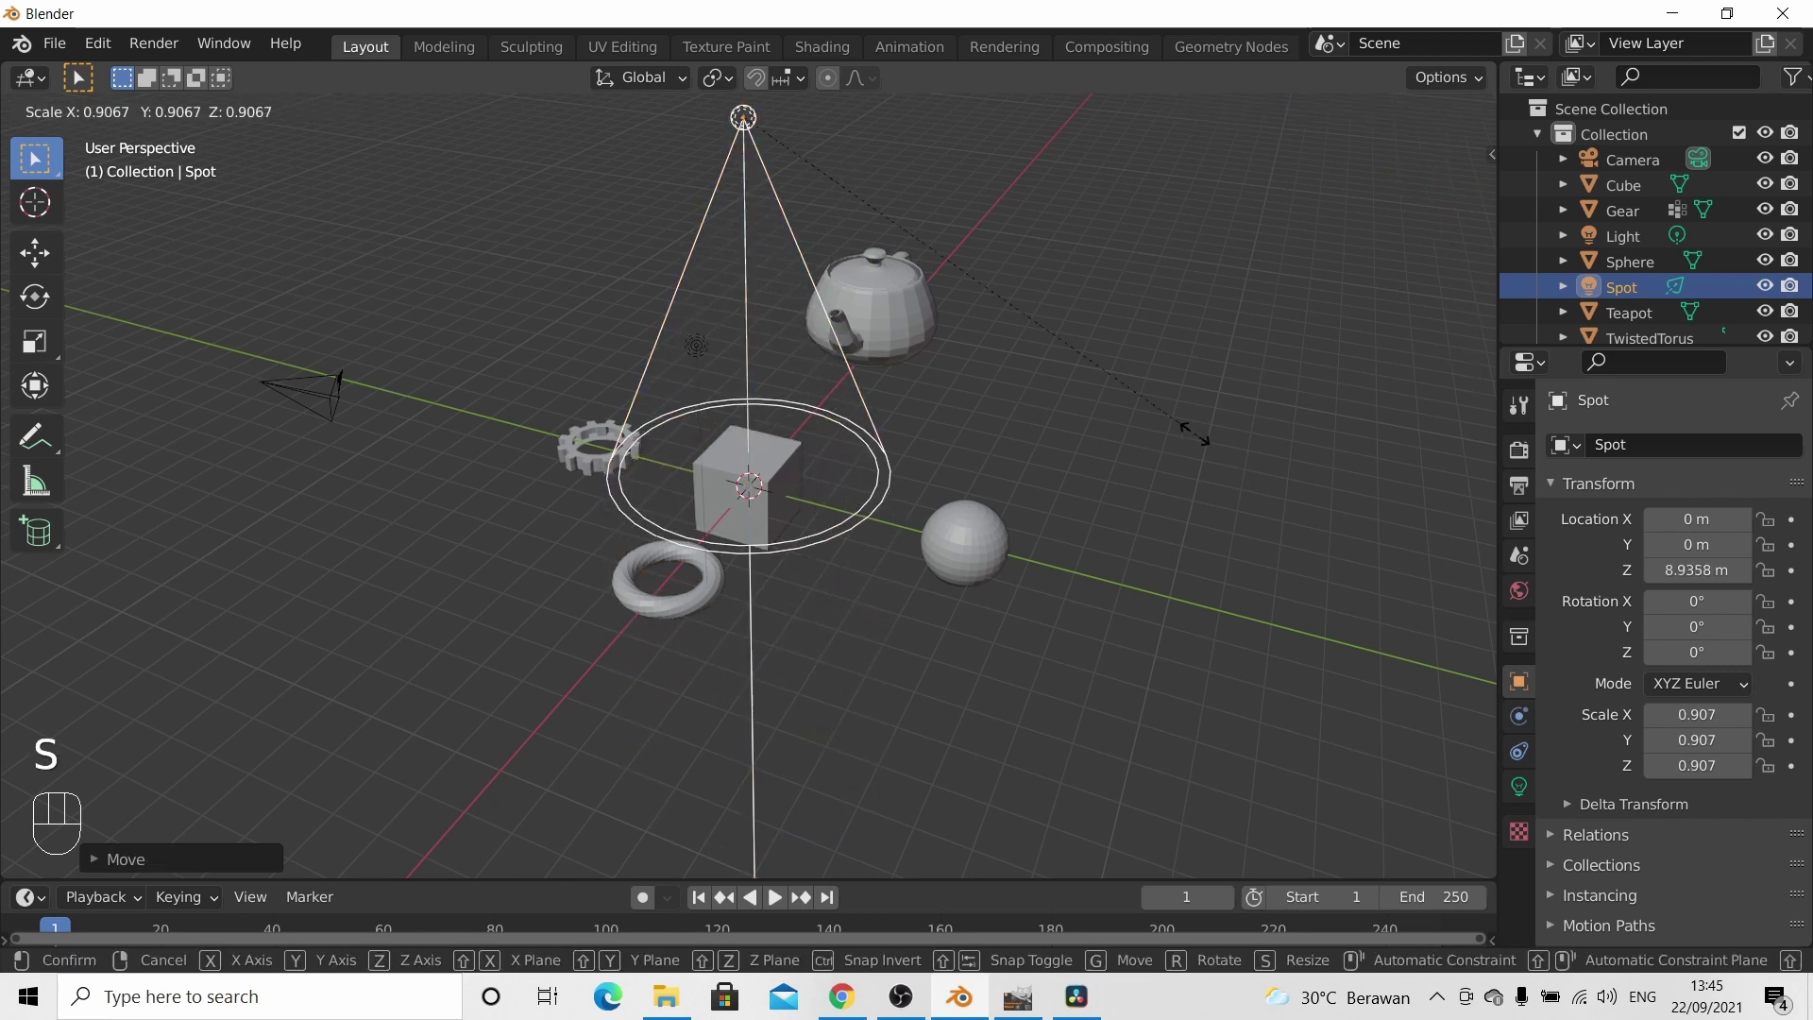
pyautogui.click(969, 257)
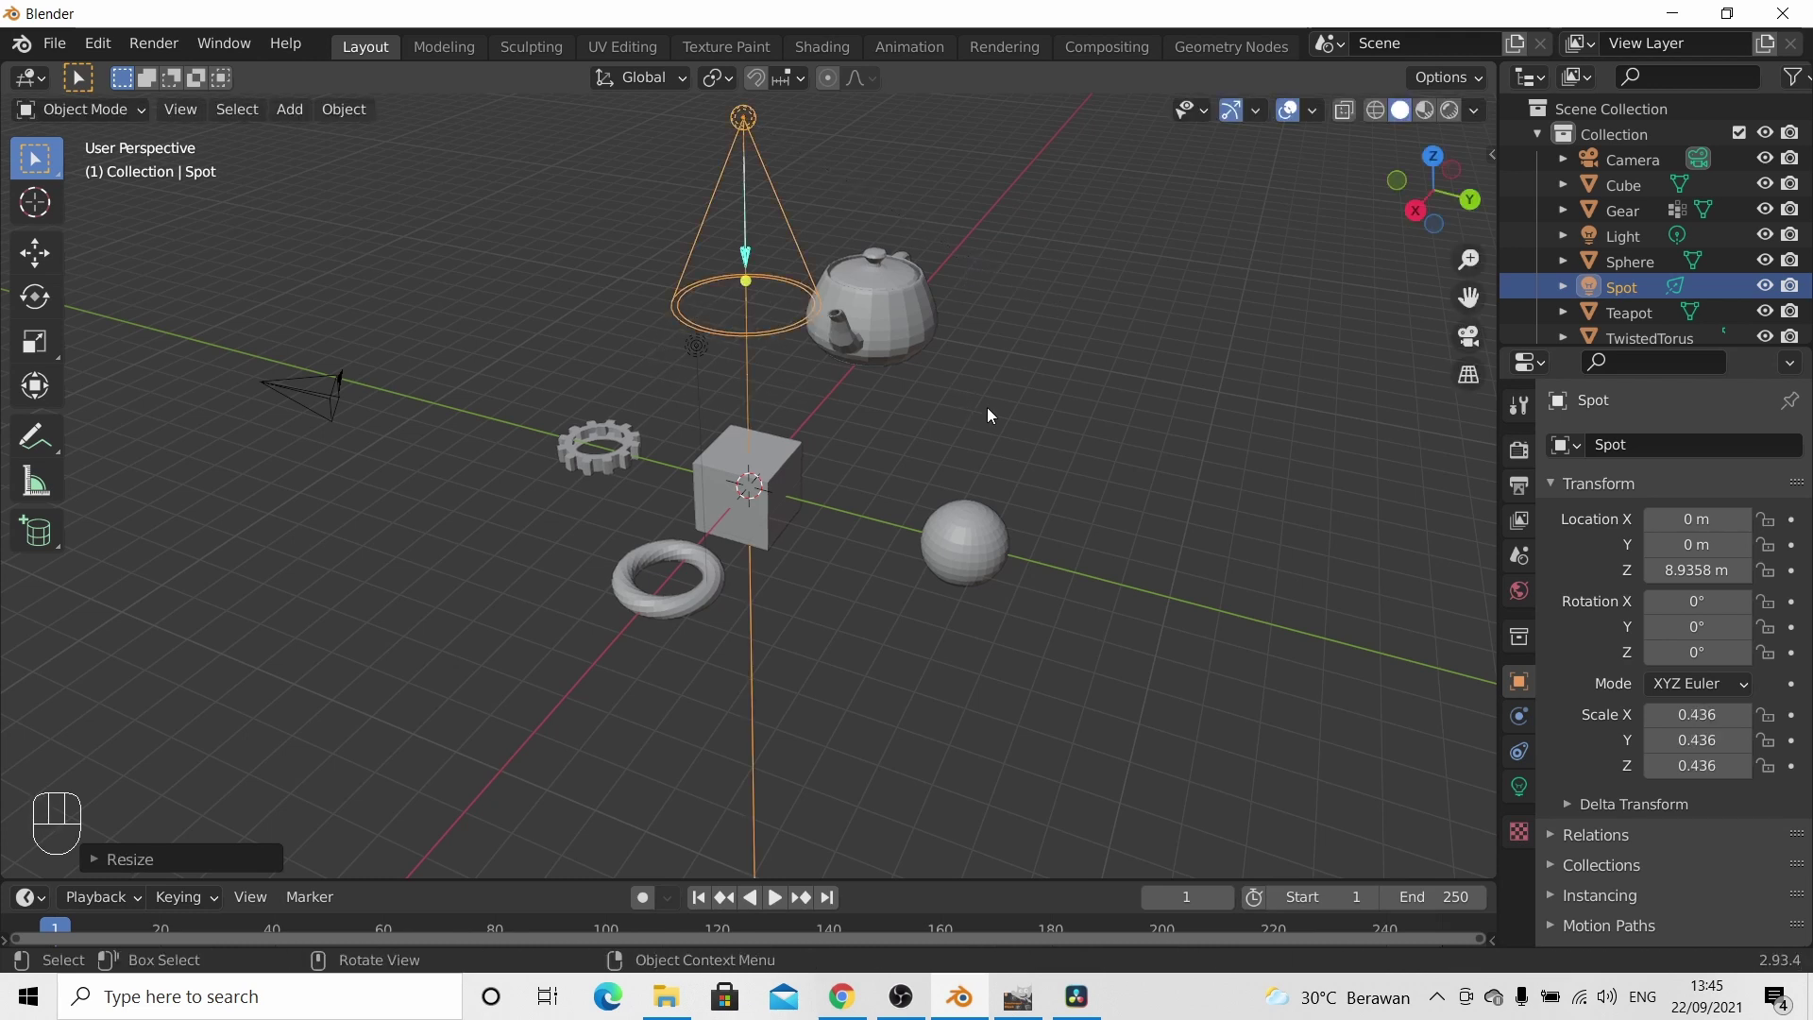
# - Select the spot light and the original light in the viewport and look through the object list in the outliner
pyautogui.moveTo(1003, 418); pyautogui.dragTo(1185, 404, button='middle')
pyautogui.click(780, 127)
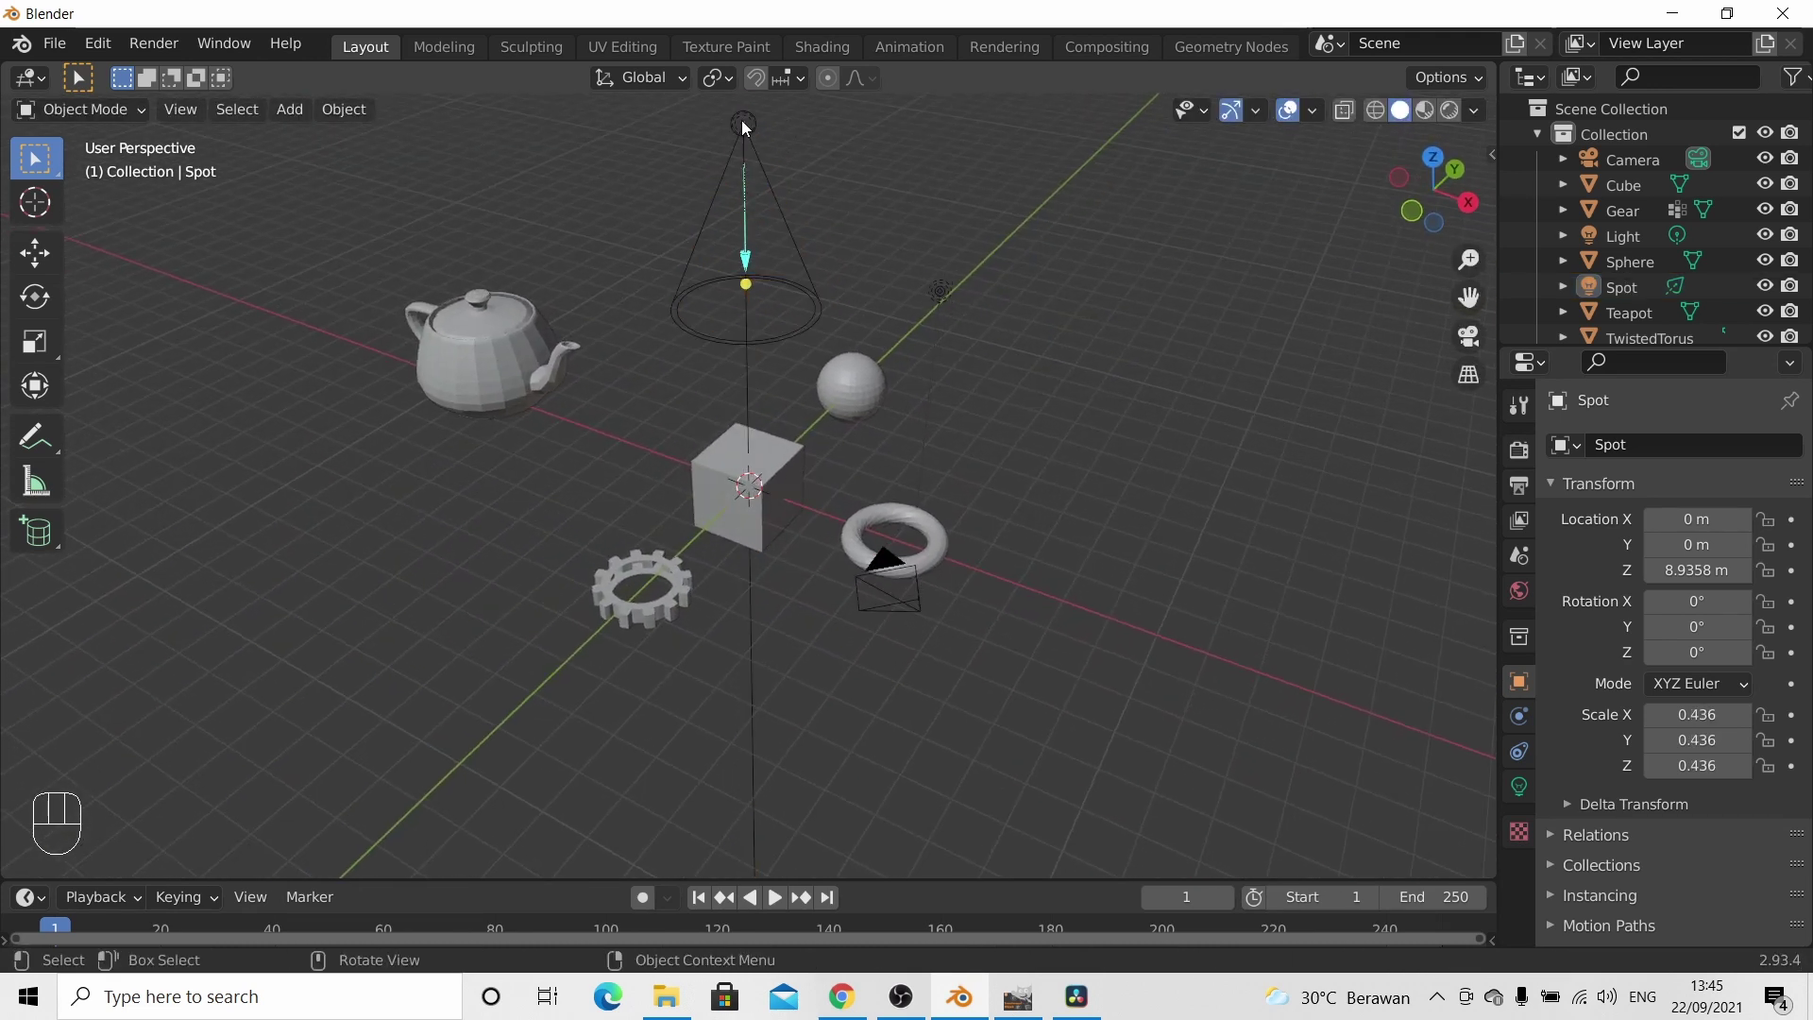
pyautogui.click(745, 126)
pyautogui.click(940, 292)
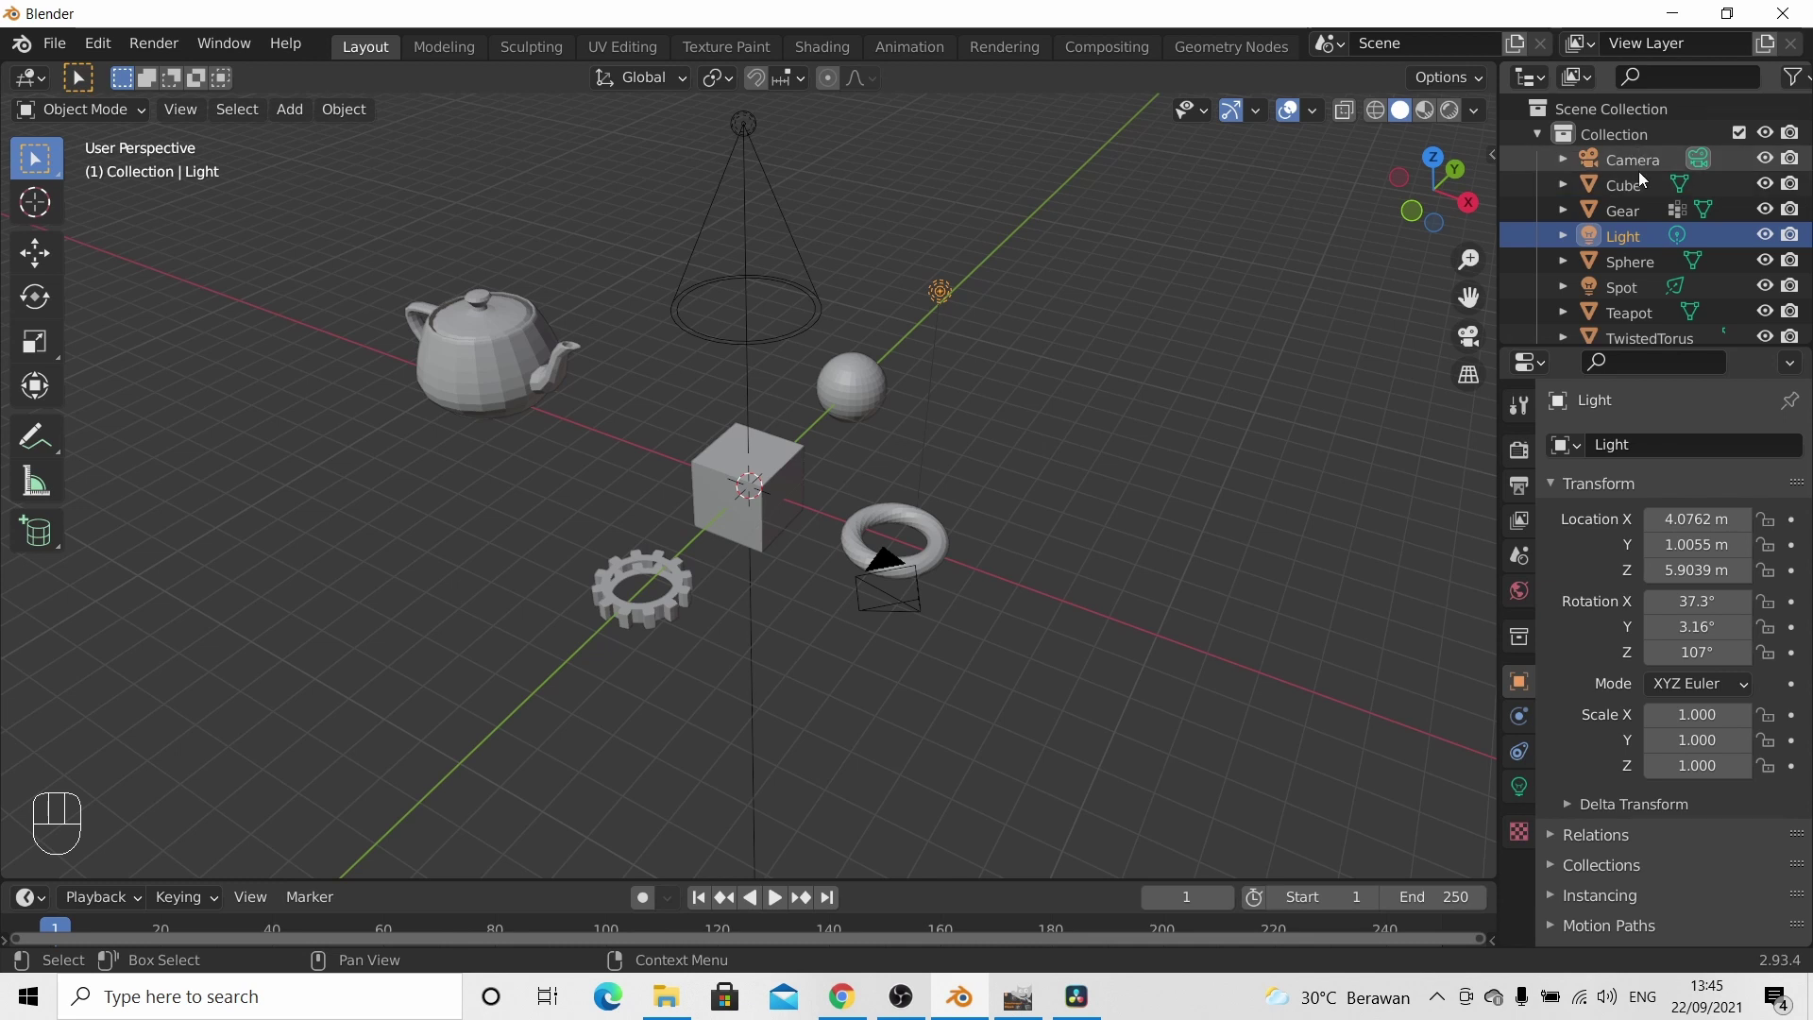
pyautogui.scroll(-1, 1666, 248)
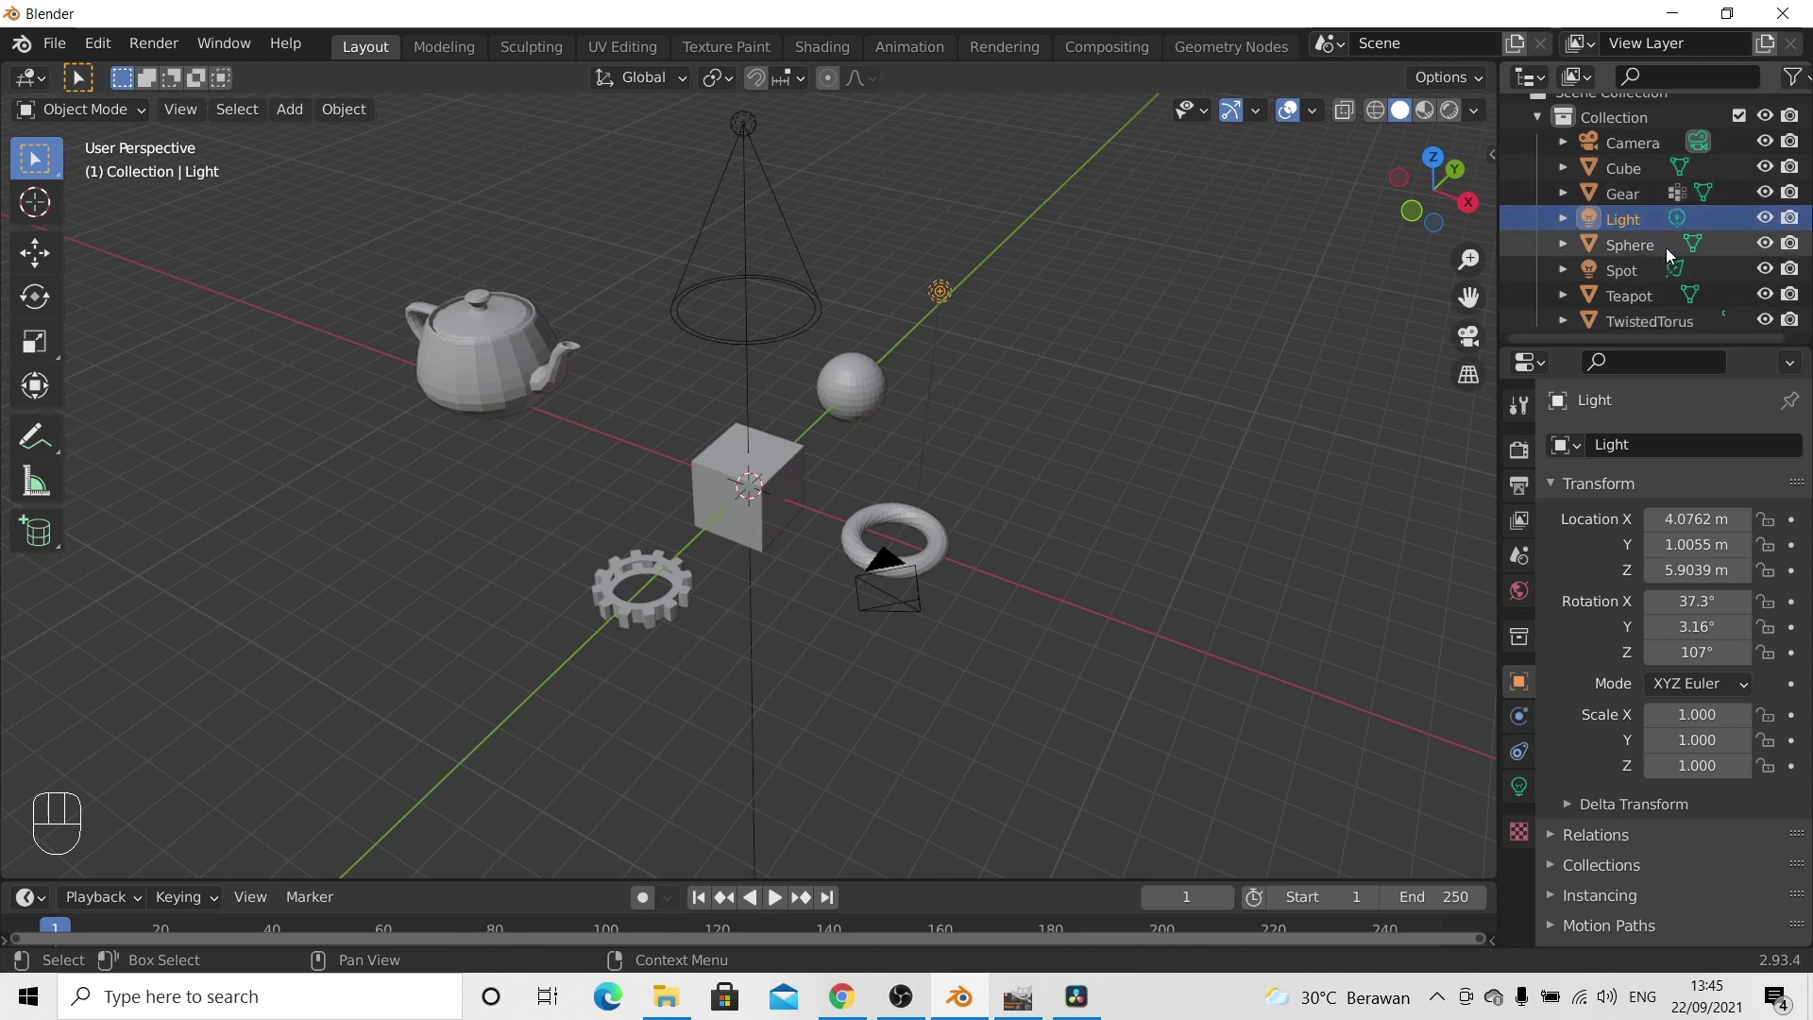
pyautogui.scroll(1, 1638, 280)
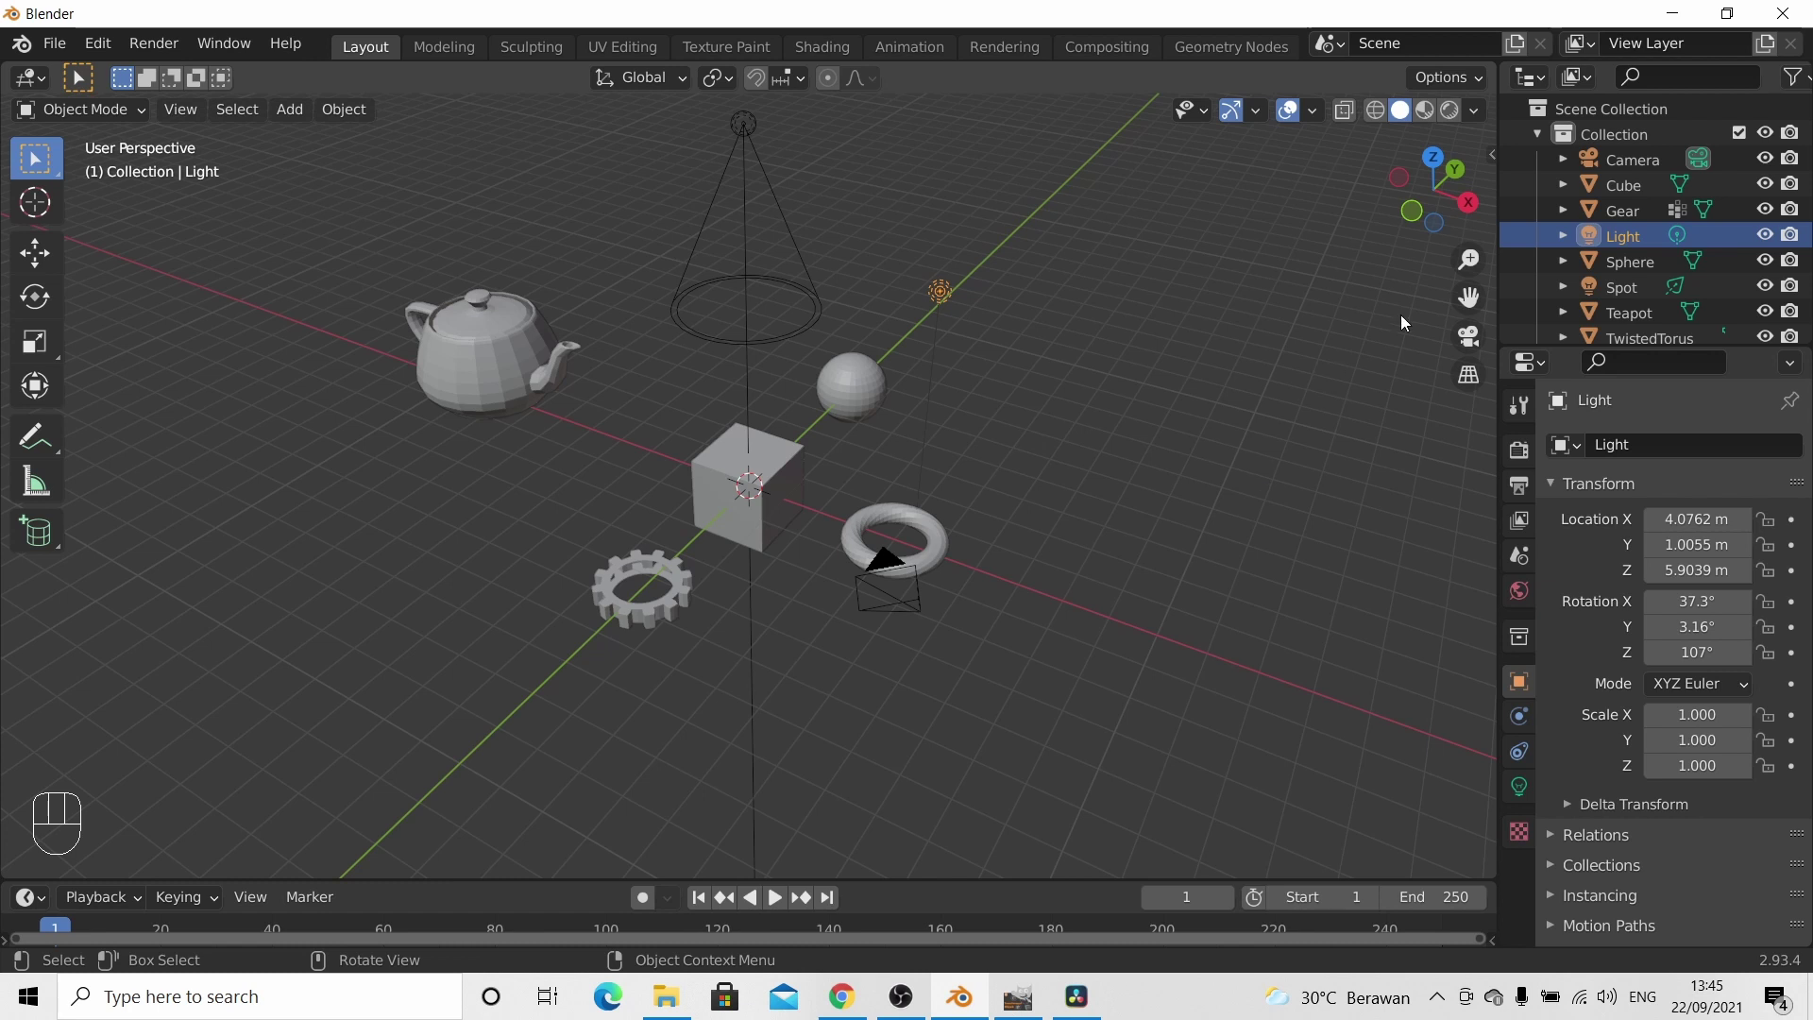
# - Select the lights, teapot, gear, twisted torus, sphere and cube one at a time to compare their outliner entries, ending on the cube
pyautogui.click(741, 128)
pyautogui.click(938, 287)
pyautogui.click(529, 399)
pyautogui.click(681, 578)
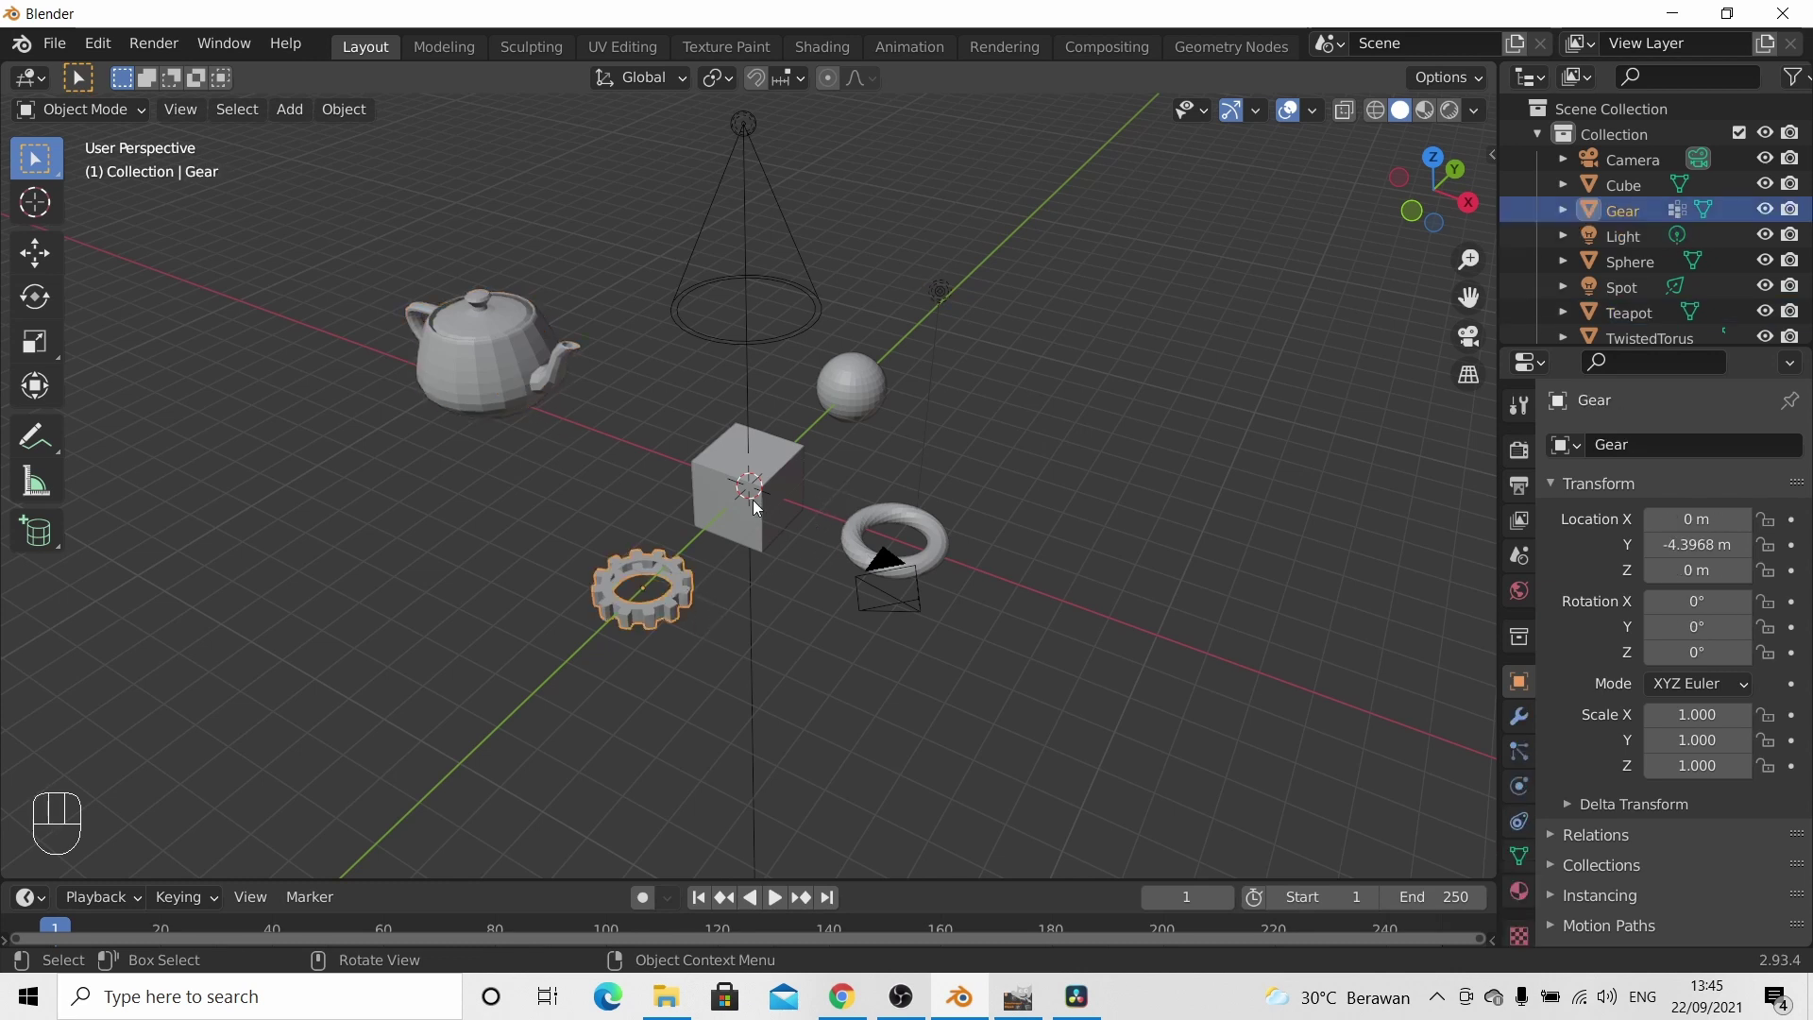
pyautogui.click(788, 455)
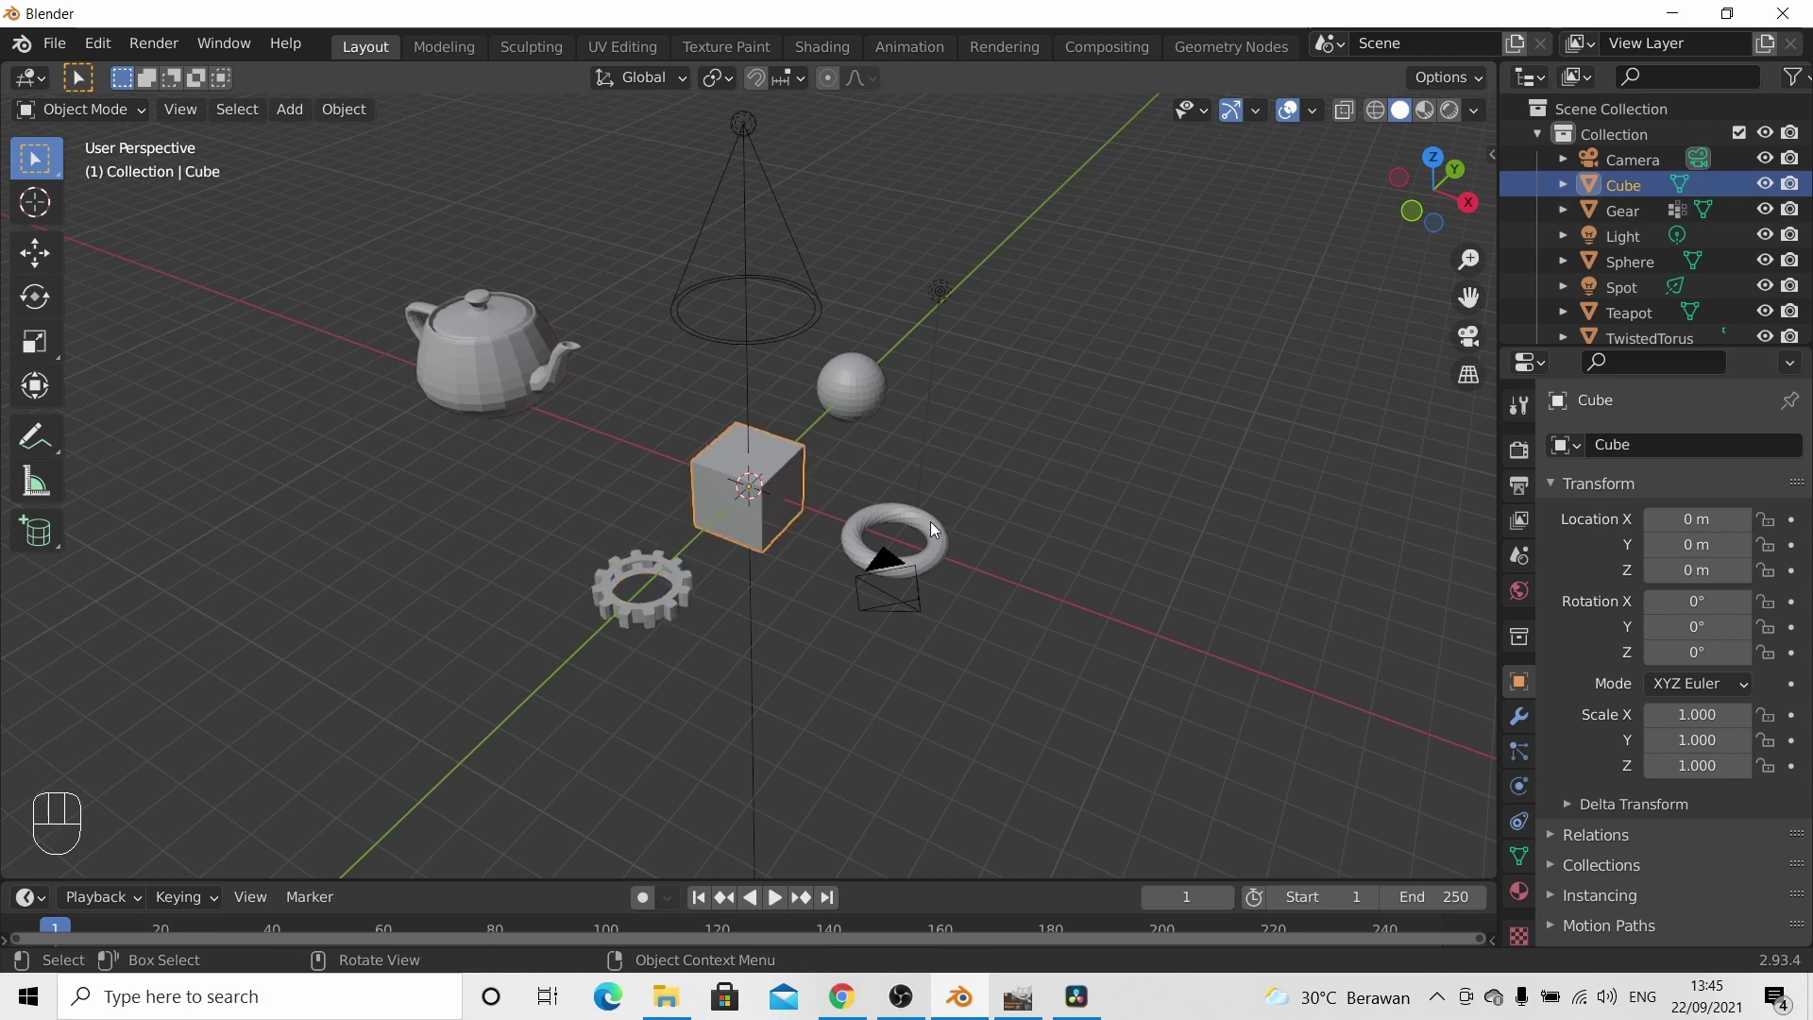
pyautogui.click(907, 510)
pyautogui.click(795, 449)
pyautogui.click(871, 383)
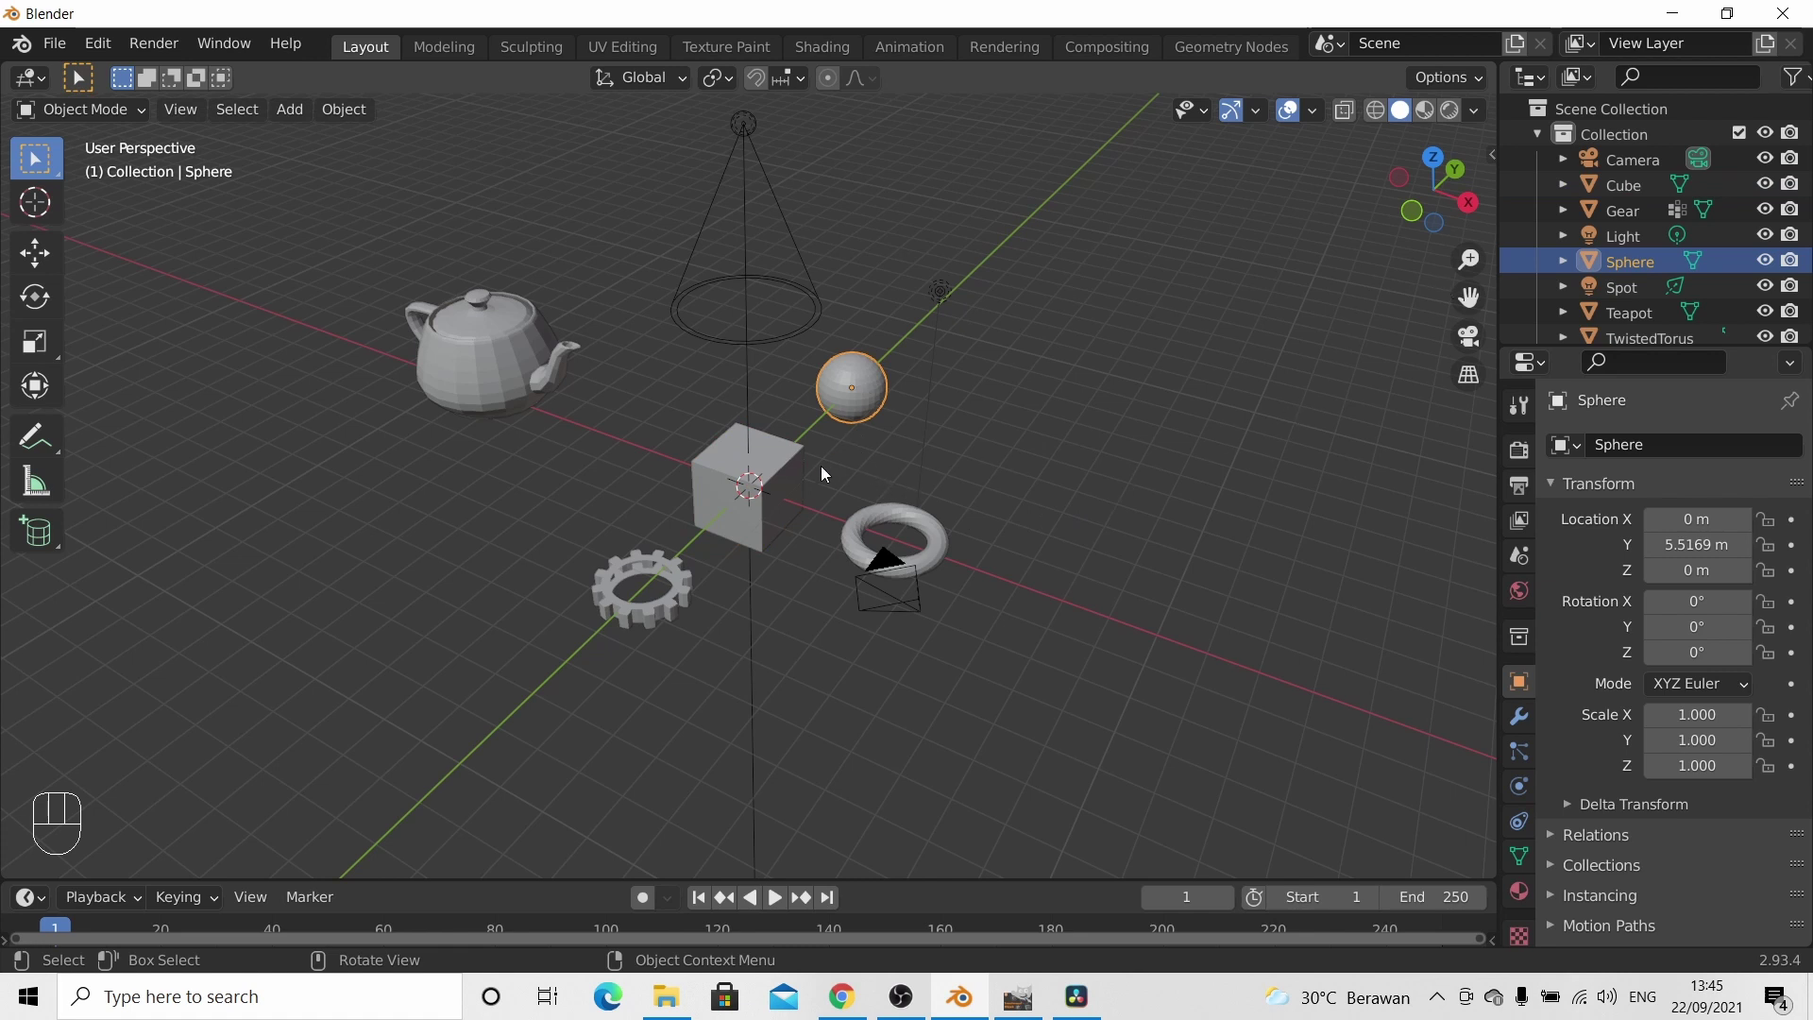
pyautogui.click(789, 457)
pyautogui.click(504, 349)
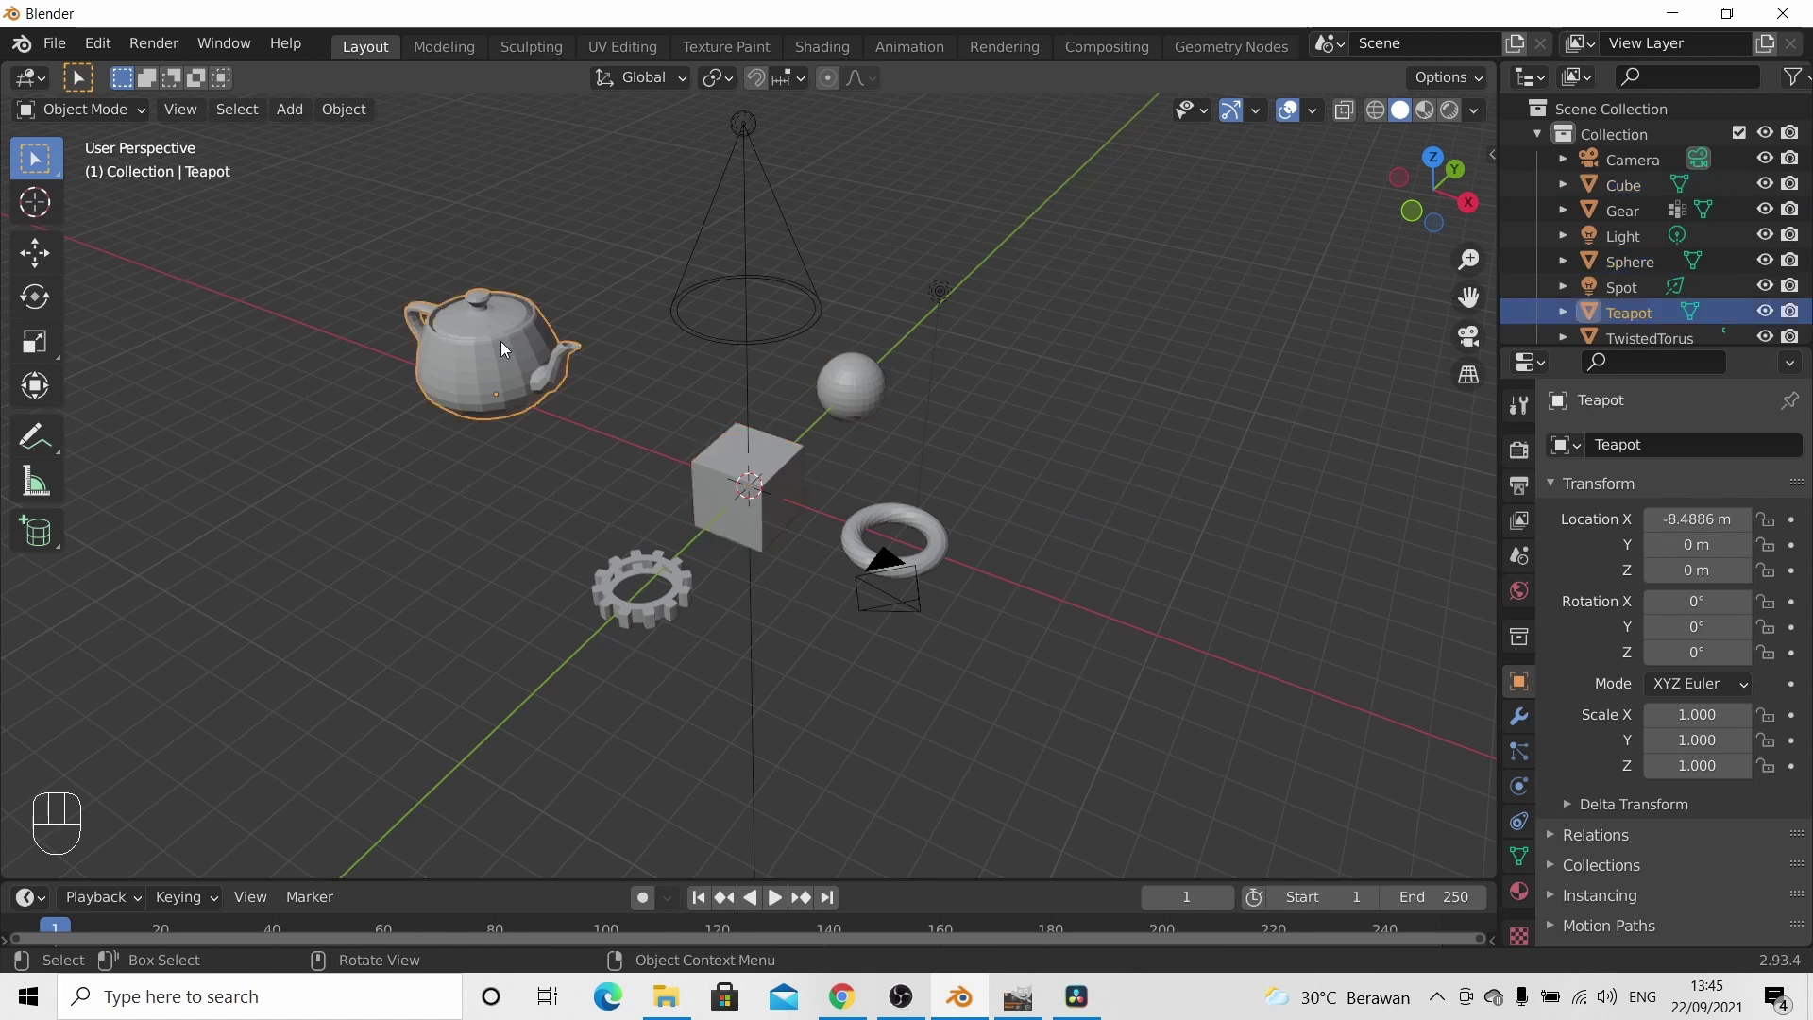
pyautogui.click(628, 564)
pyautogui.click(930, 516)
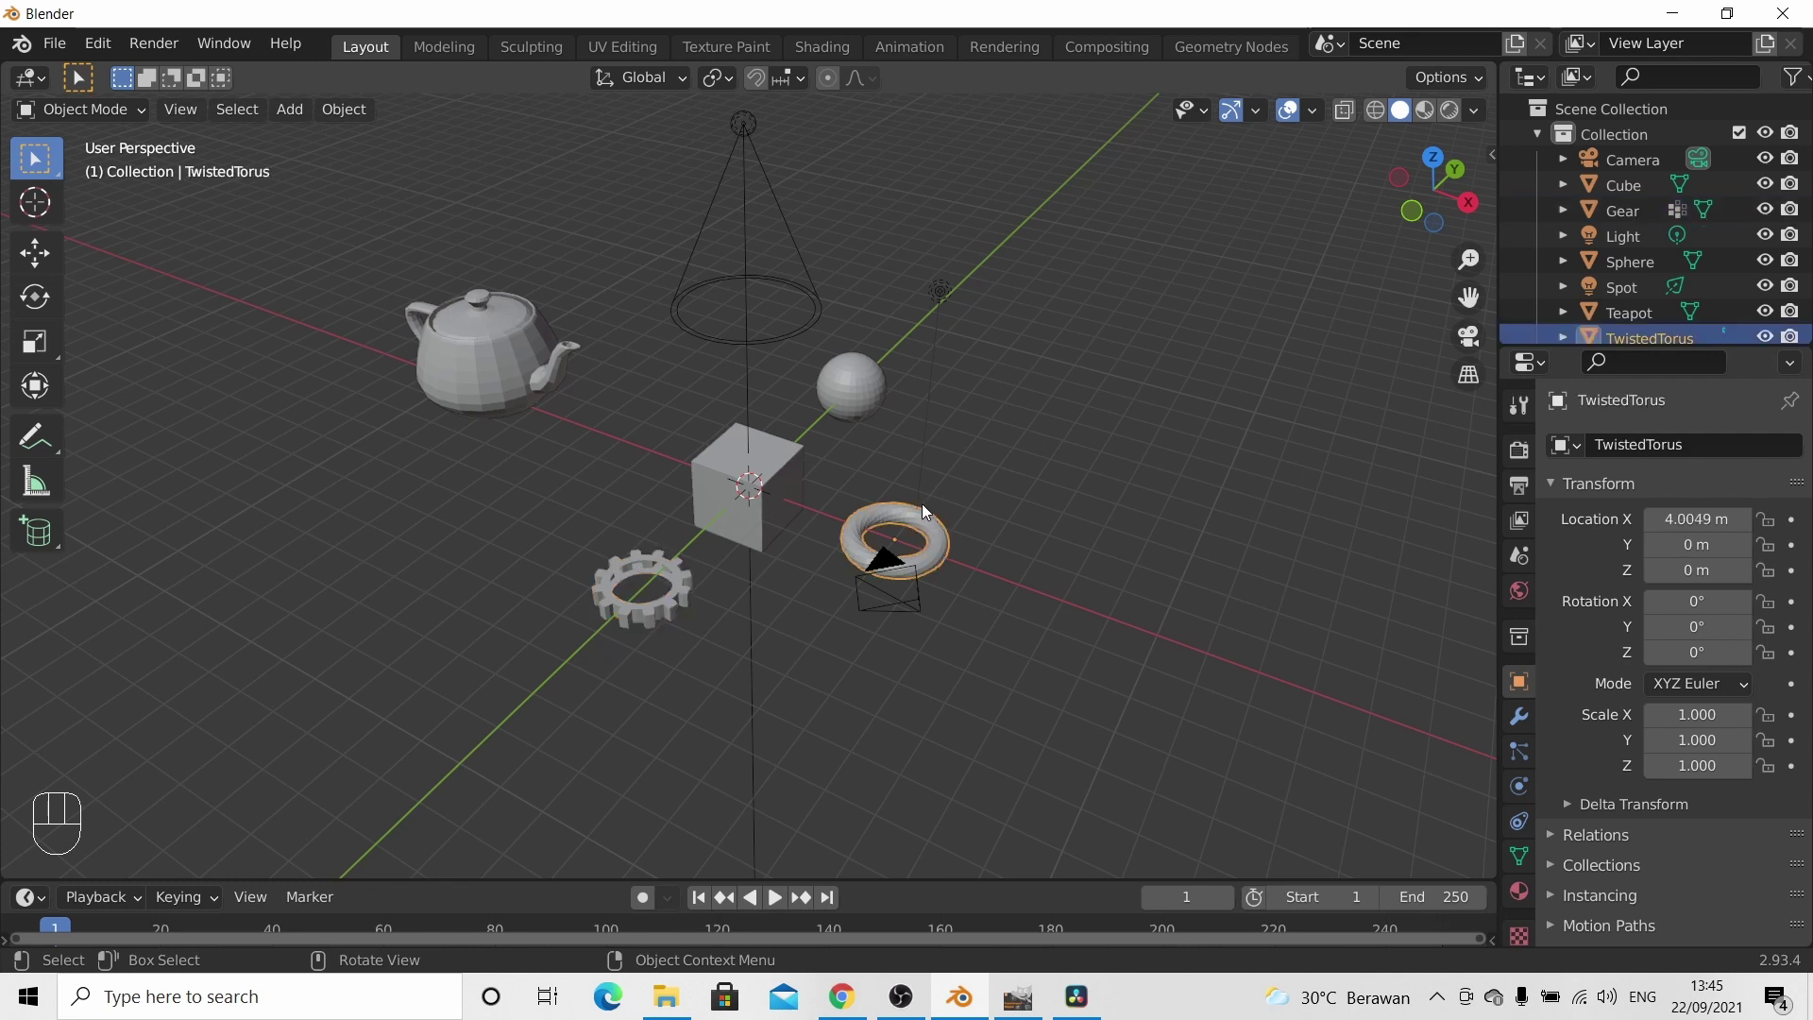
pyautogui.click(864, 377)
pyautogui.click(777, 461)
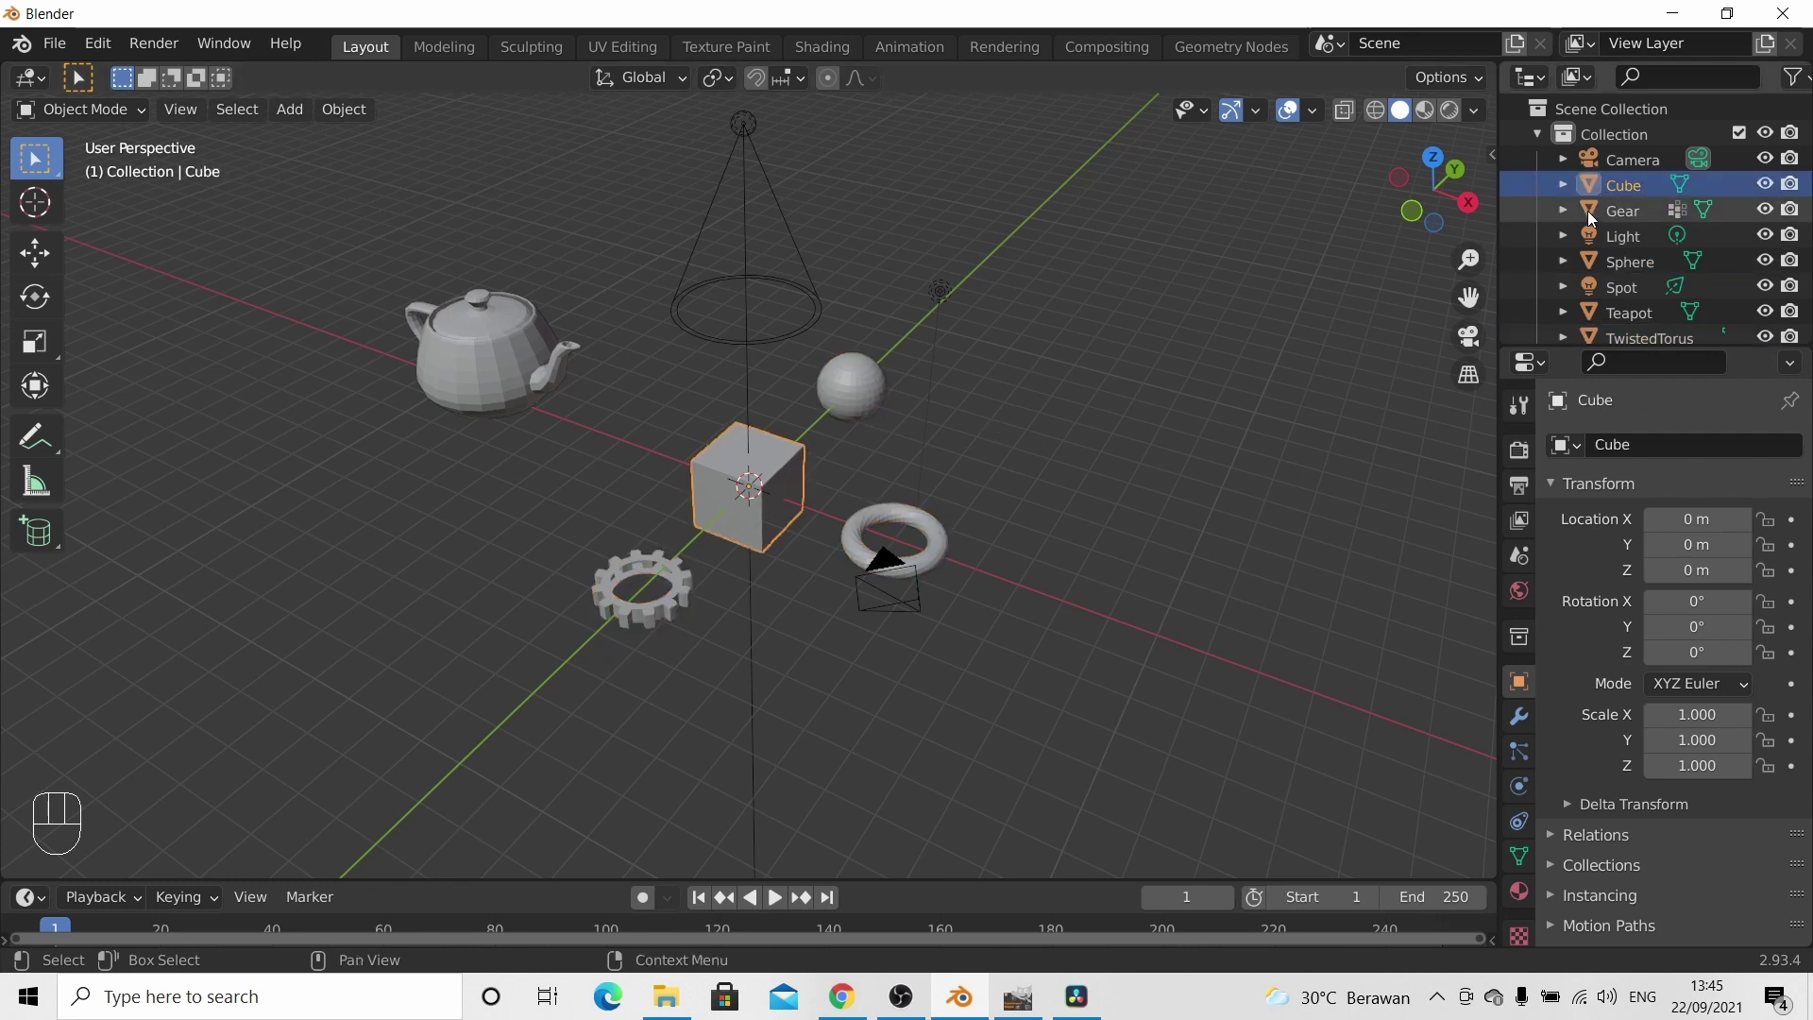
# - Rename the cube in the outliner as kotak
pyautogui.doubleClick(1641, 185)
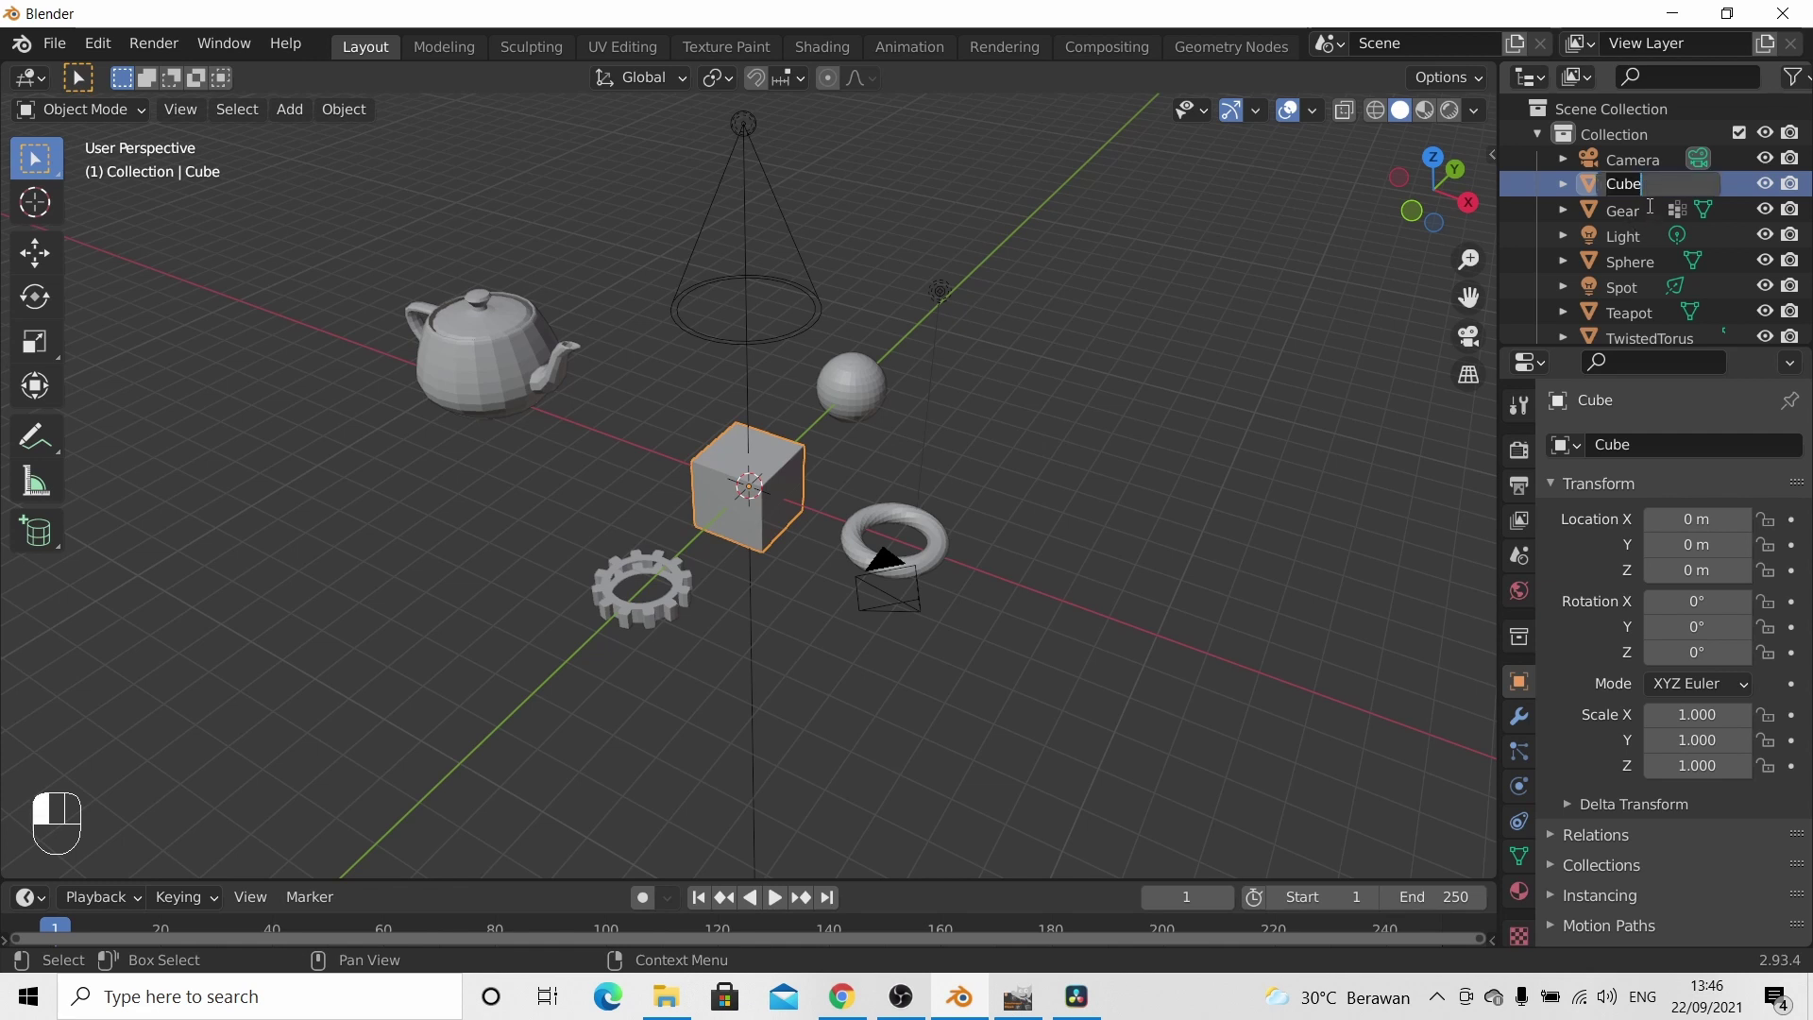
pyautogui.write('kotak')
pyautogui.press('Return')
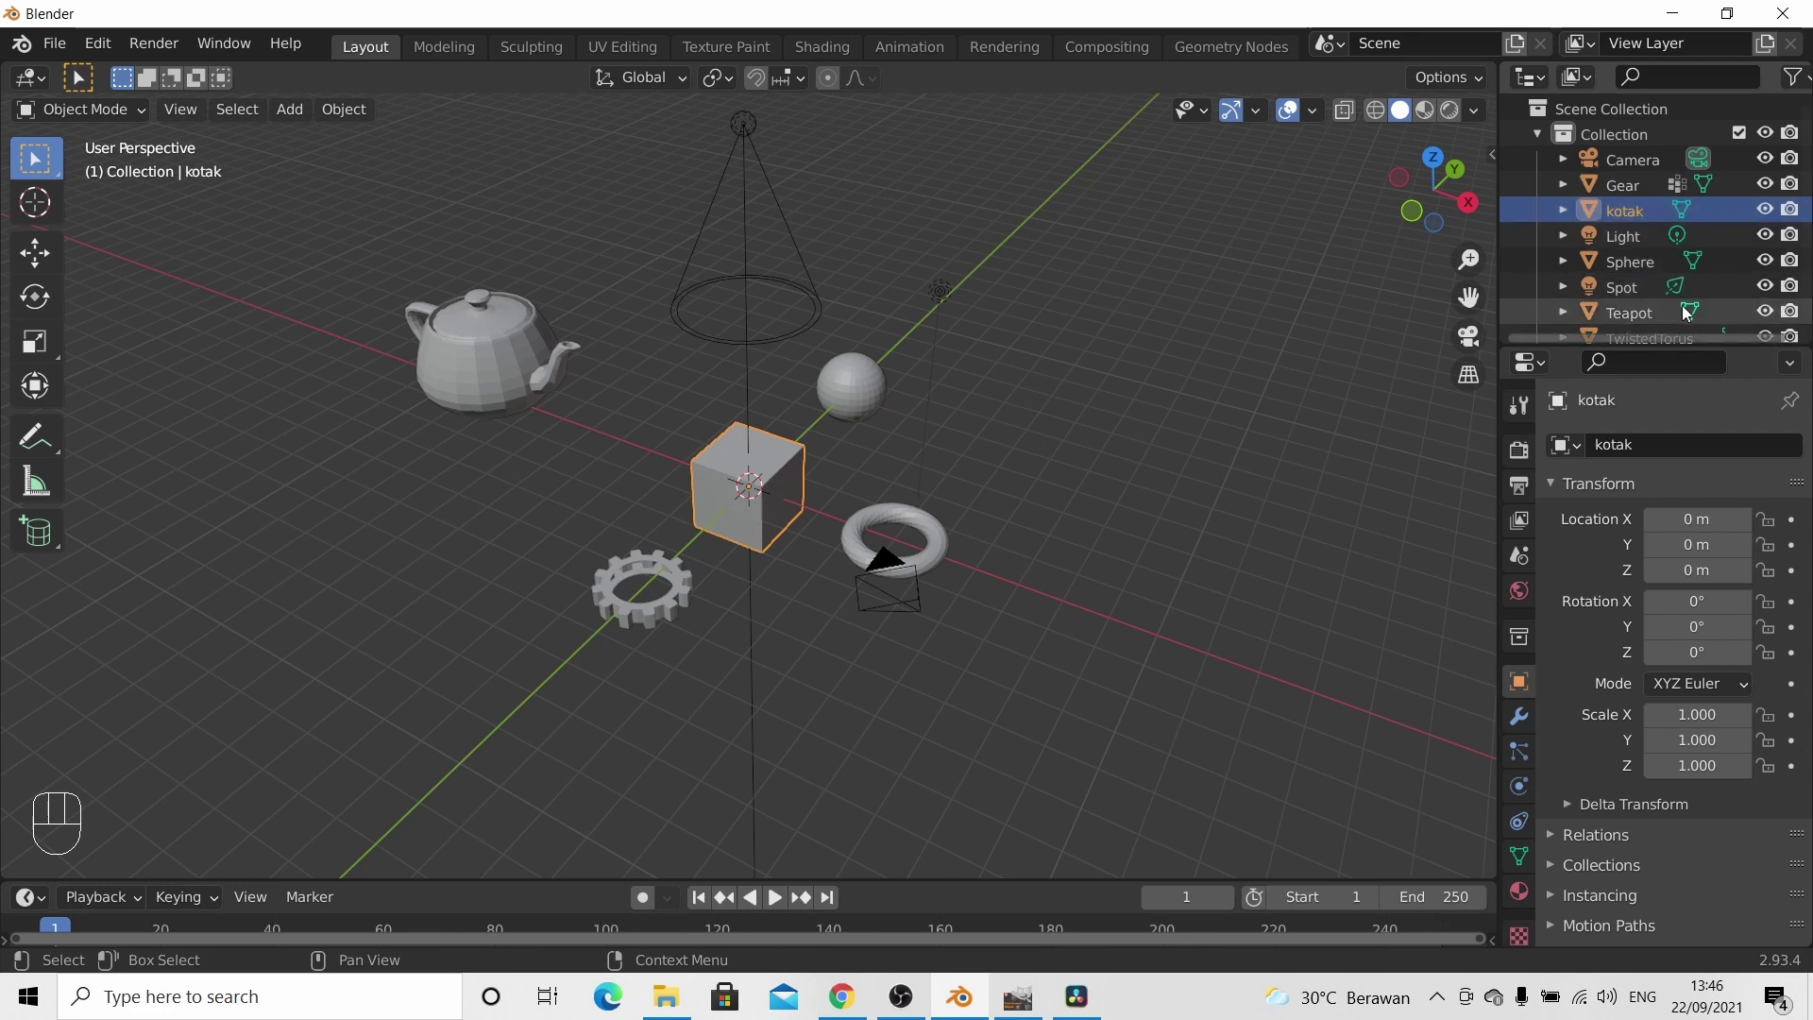
# - Rename the teapot in the outliner as teko
pyautogui.scroll(-1, 1687, 314)
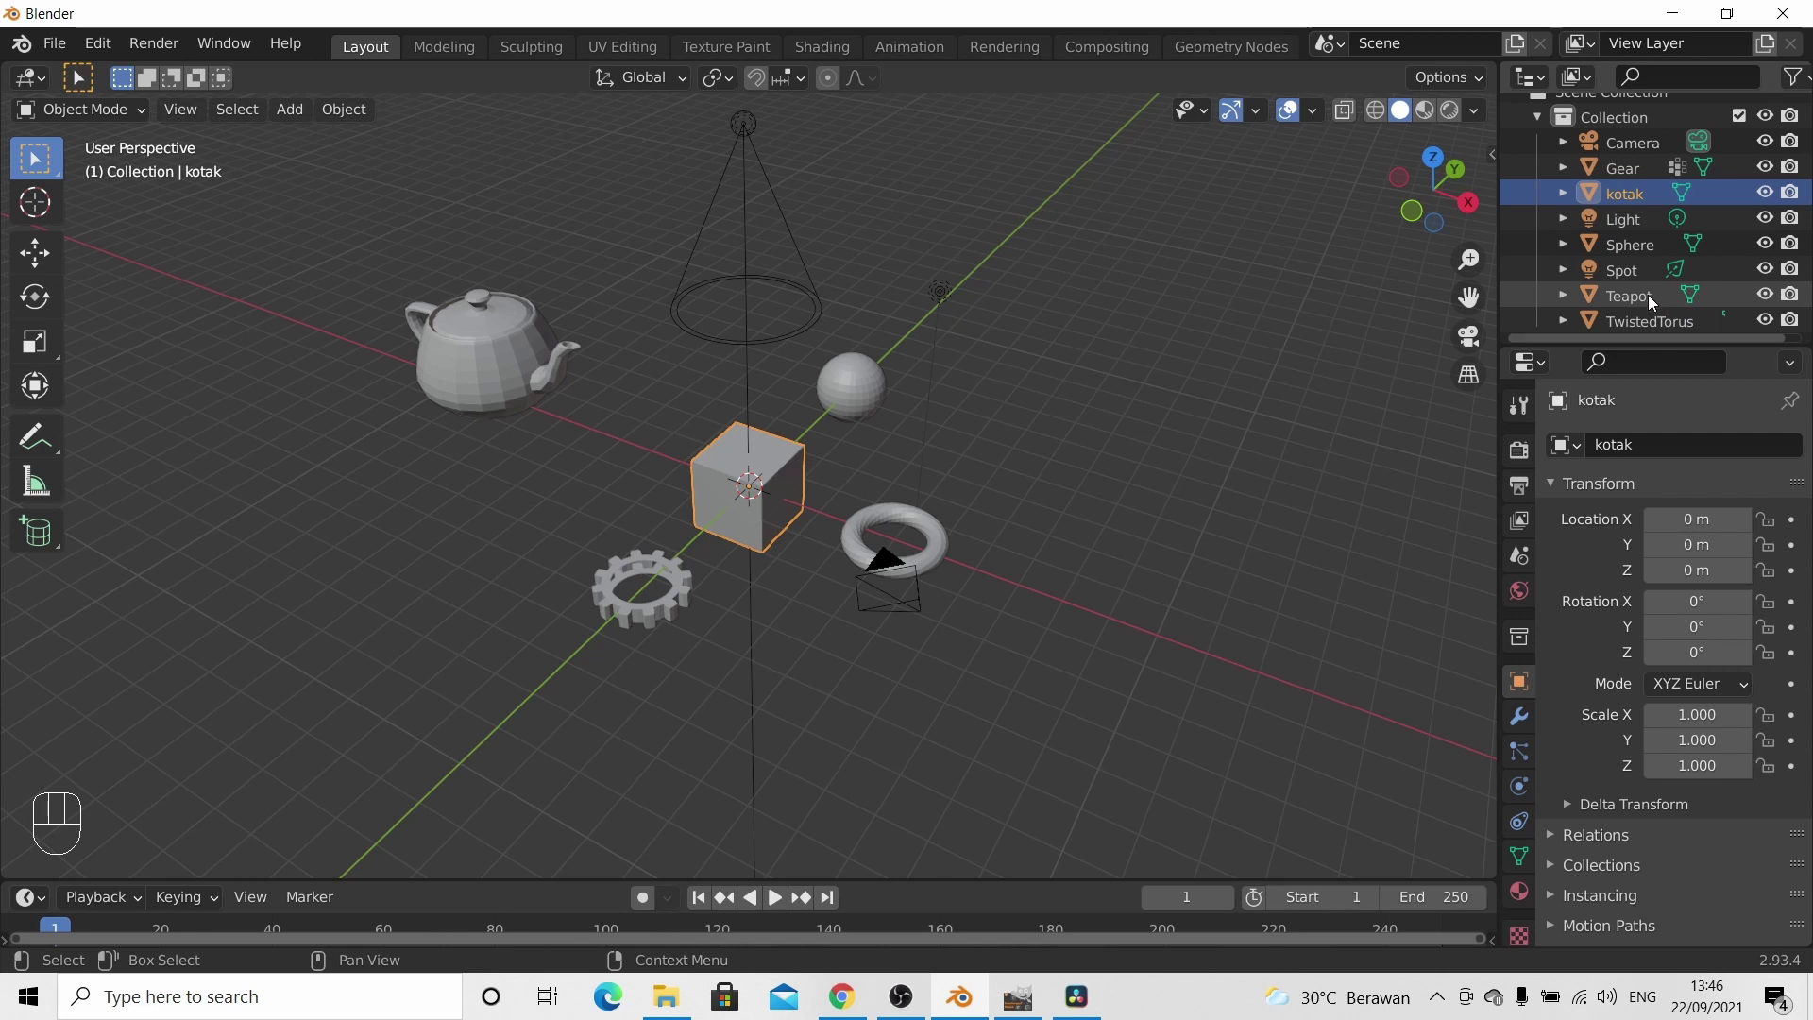
pyautogui.click(1648, 295)
pyautogui.doubleClick(1648, 294)
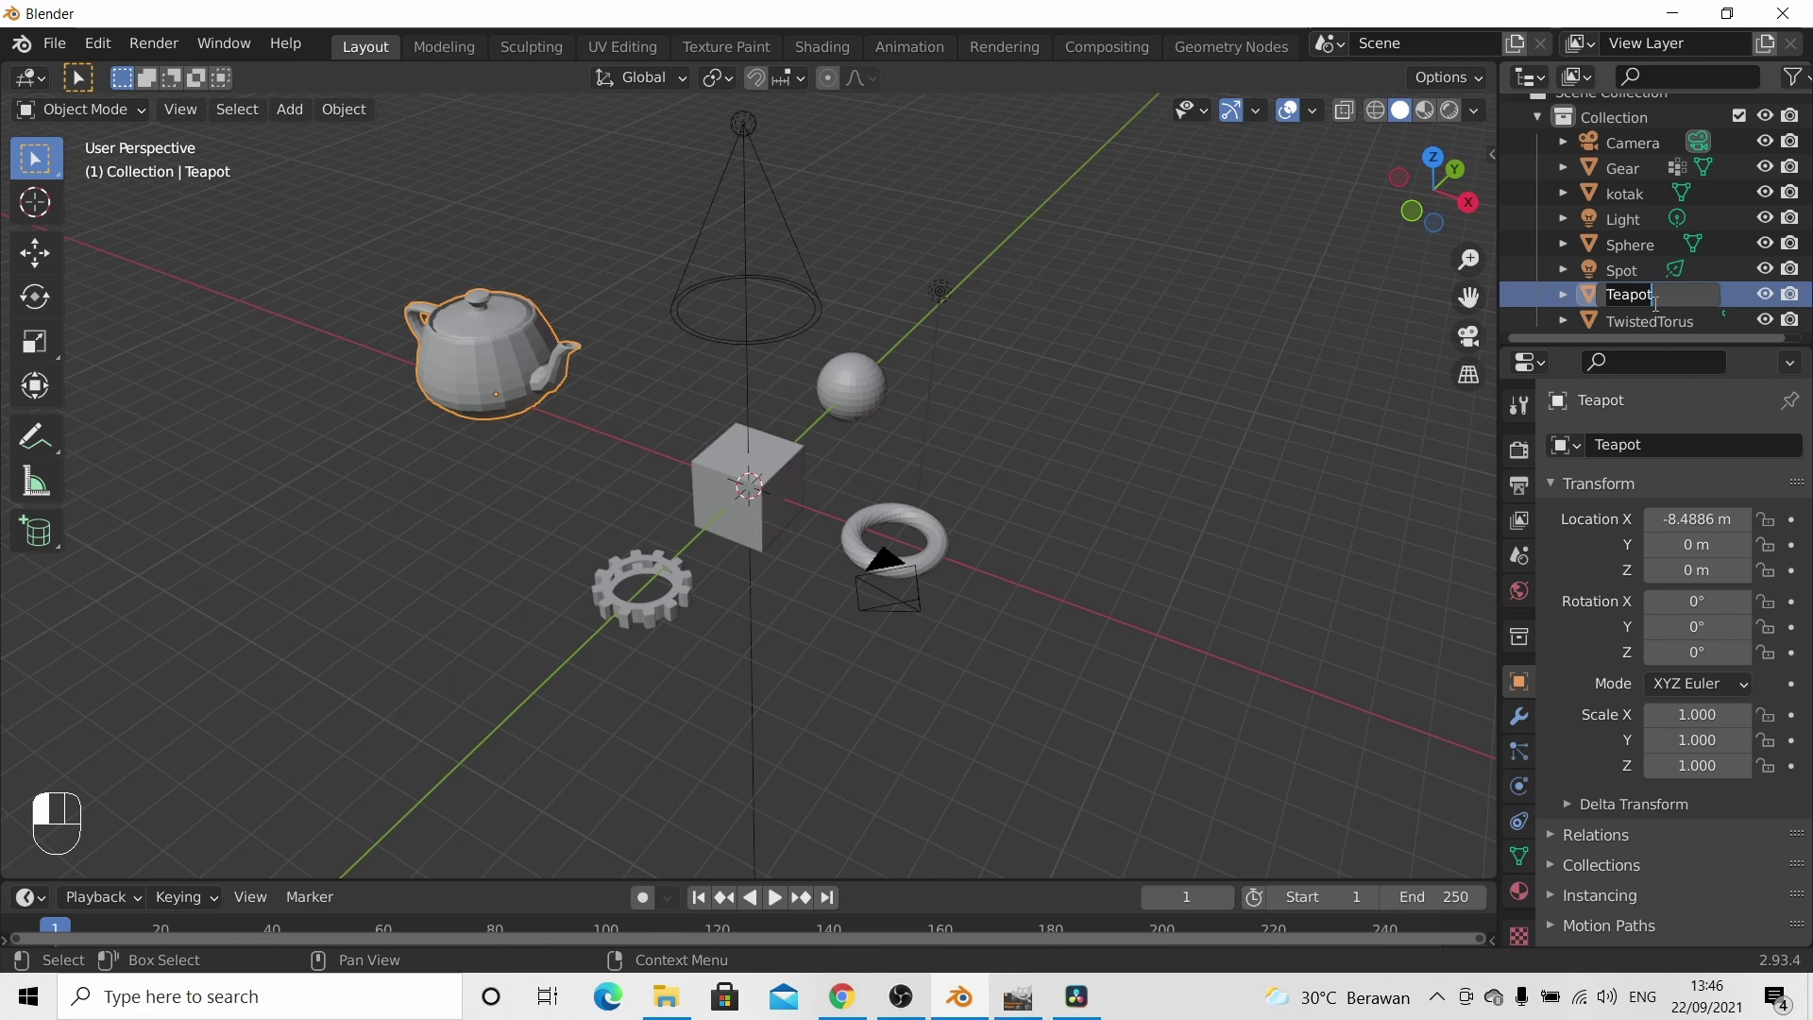
pyautogui.write('teko')
pyautogui.press('Return')
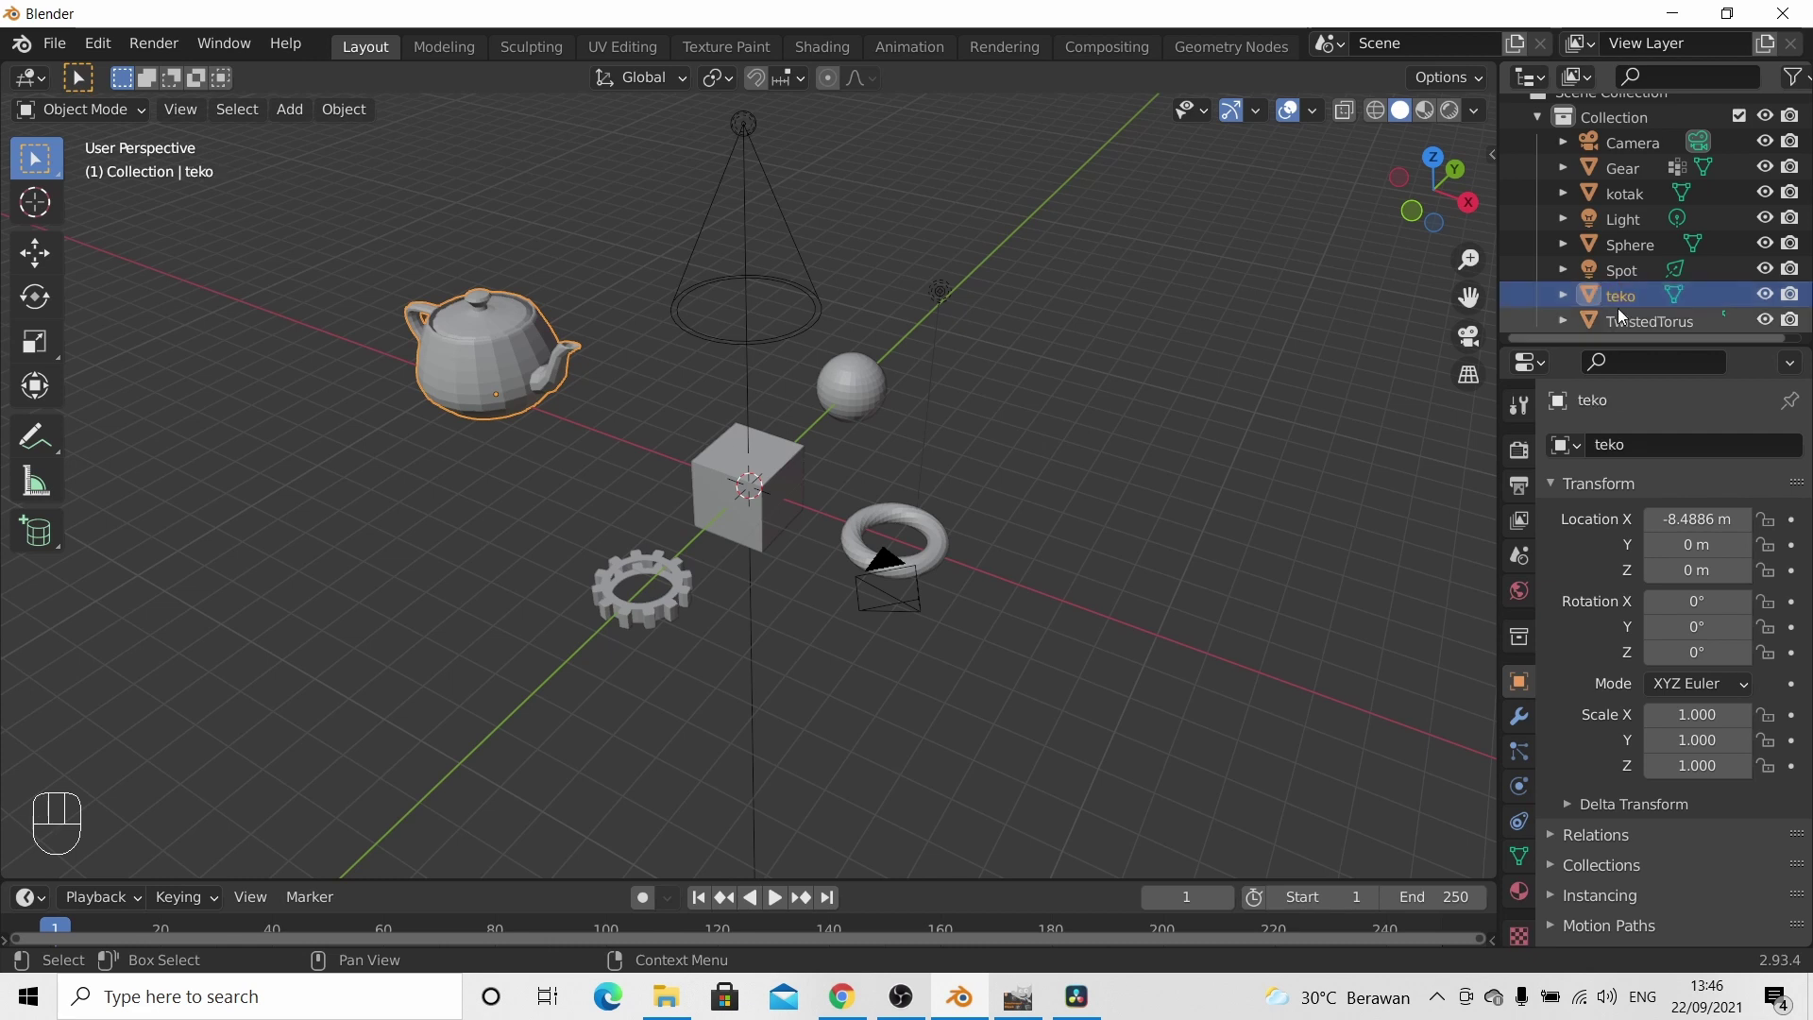
# - Rename the gear in the outliner as gir
pyautogui.doubleClick(1613, 166)
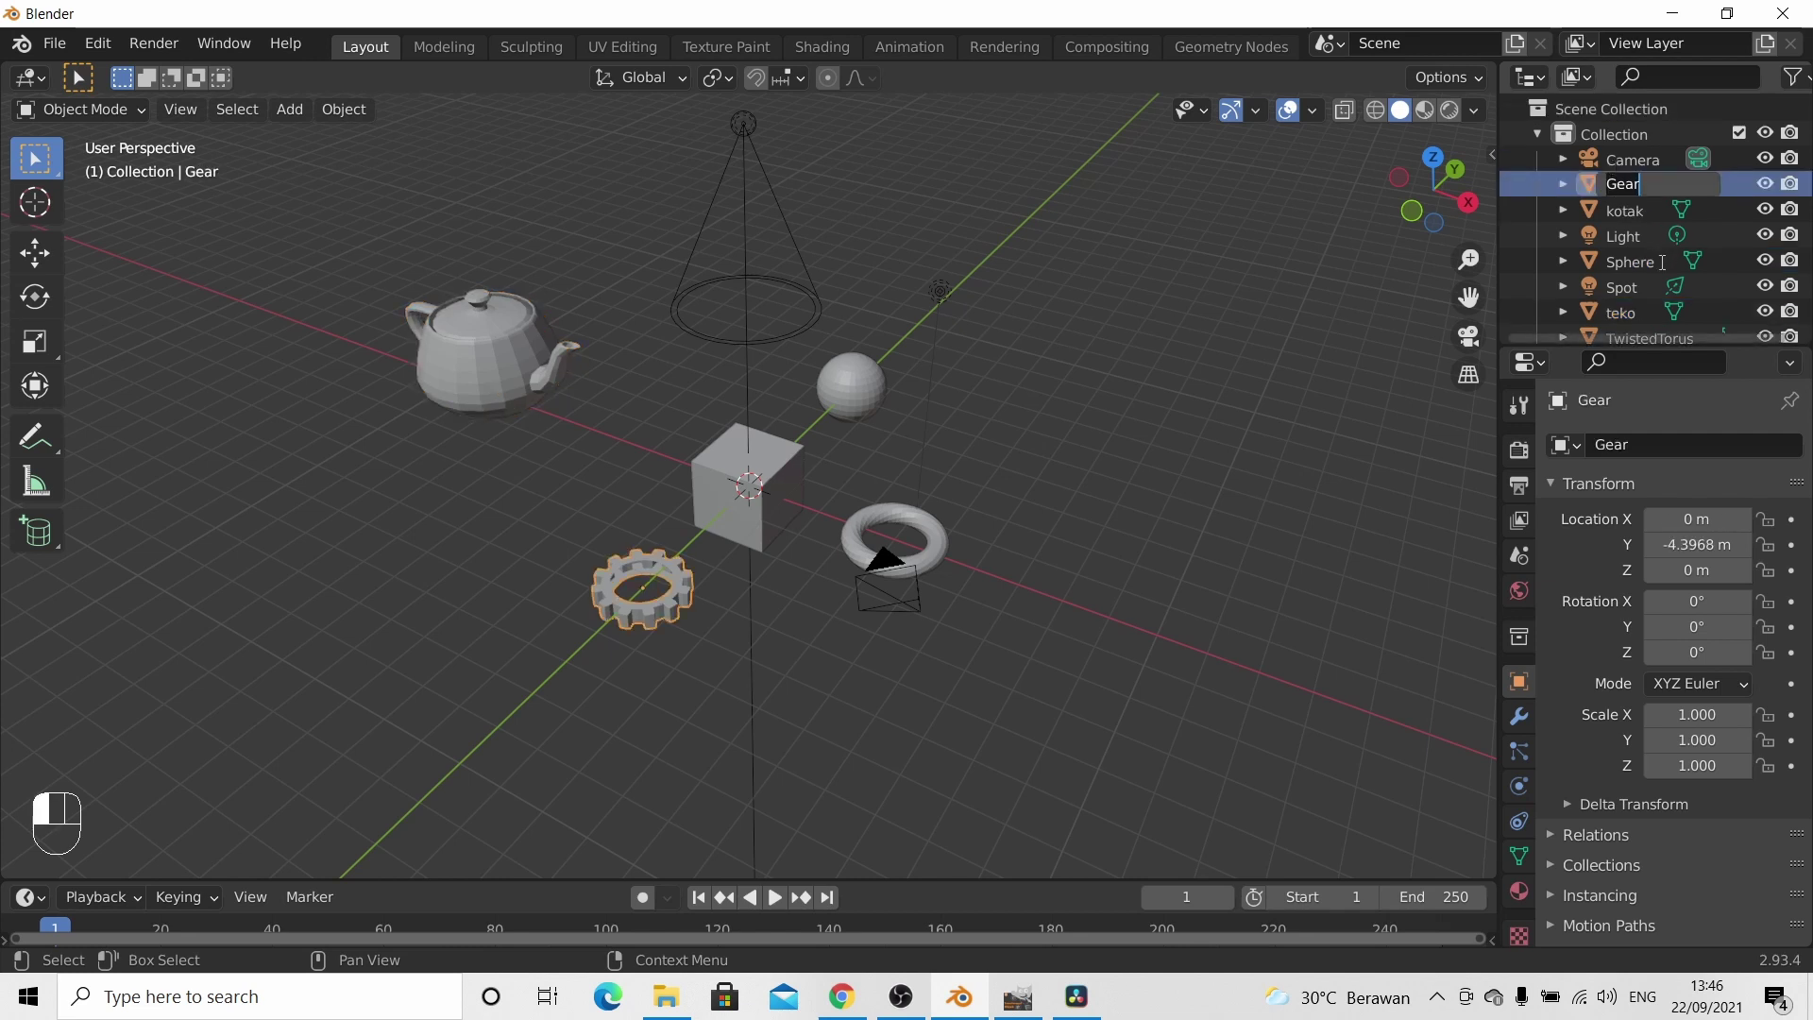
pyautogui.write('gir')
pyautogui.press('Return')
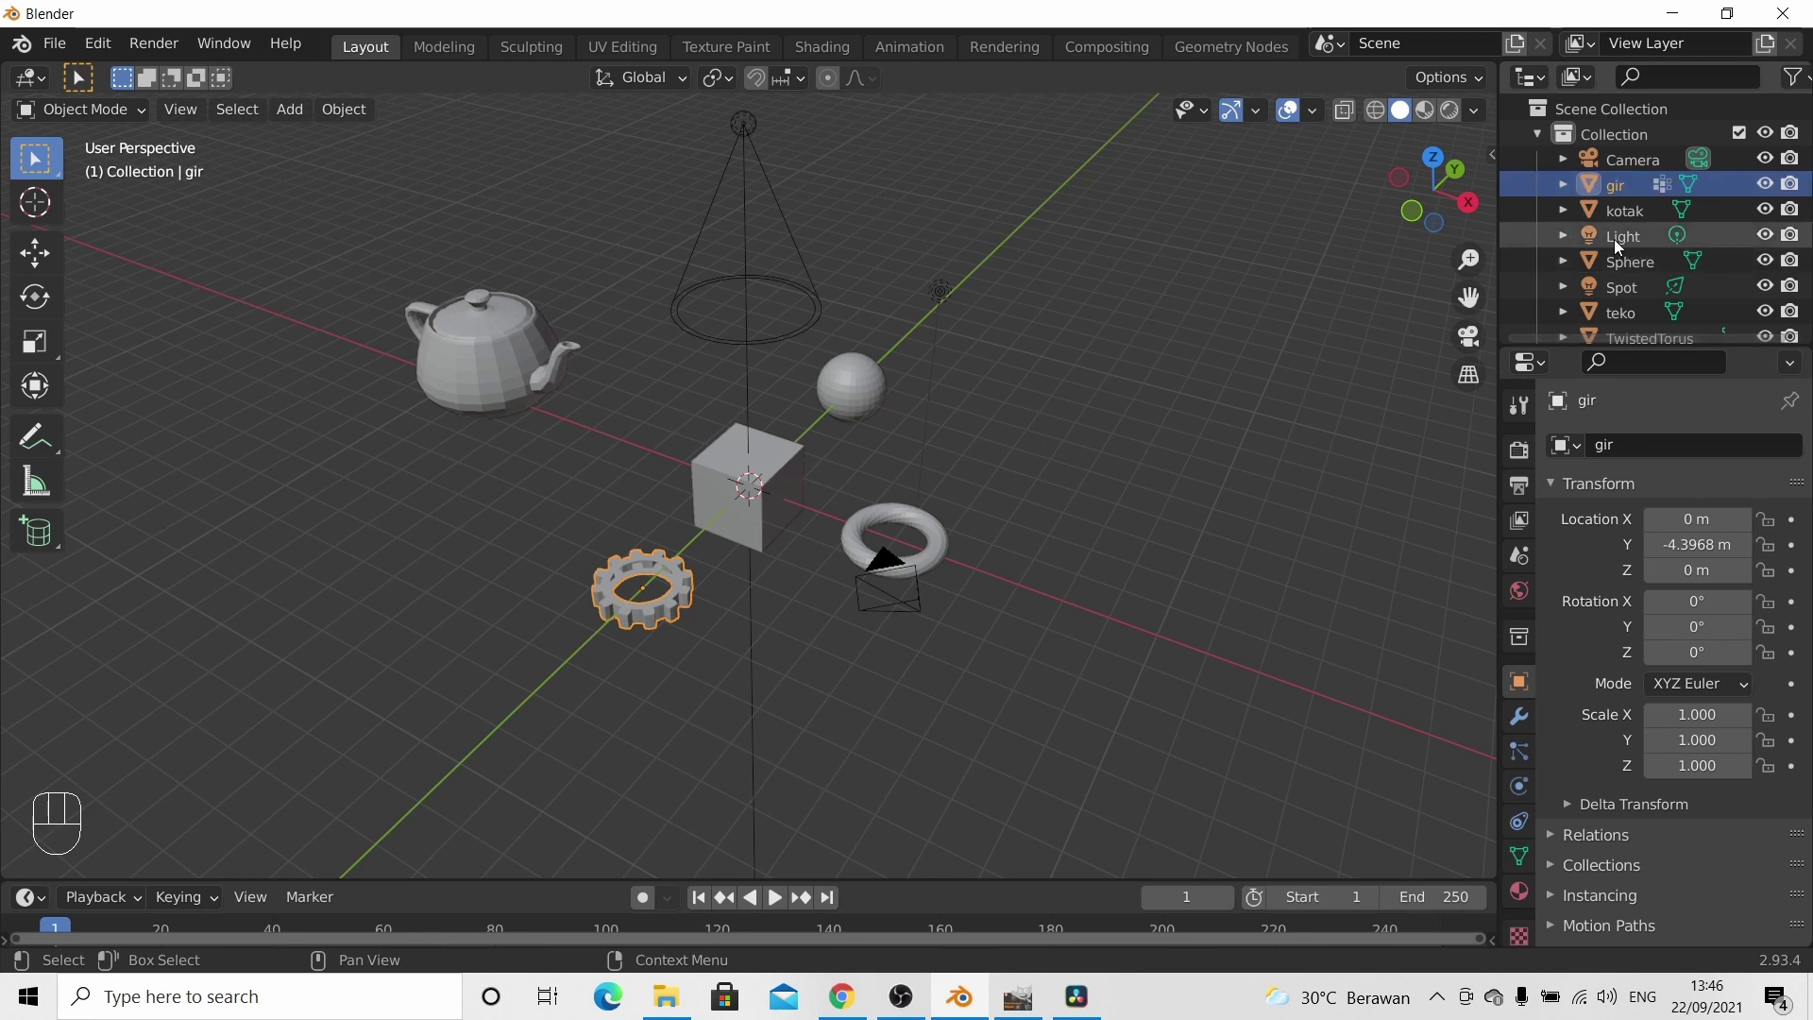
# - Rename the original light in the outliner as lampu kecil
pyautogui.click(1623, 241)
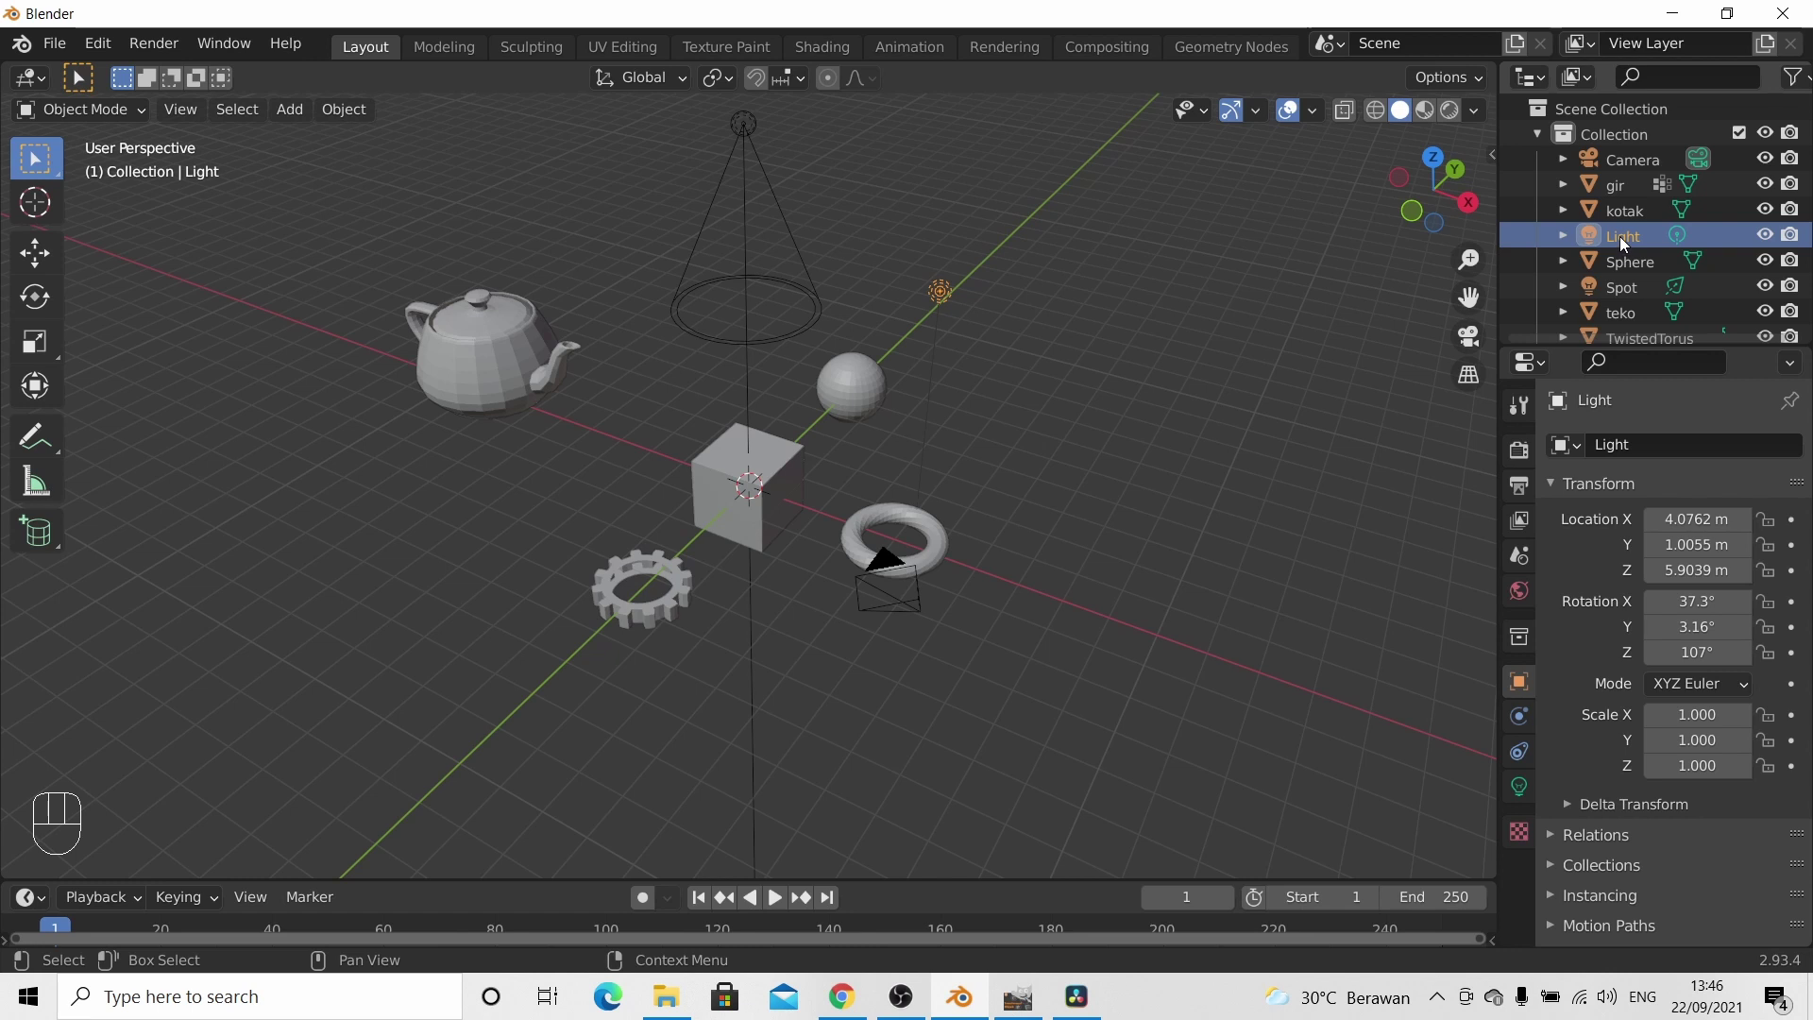
pyautogui.doubleClick(1621, 238)
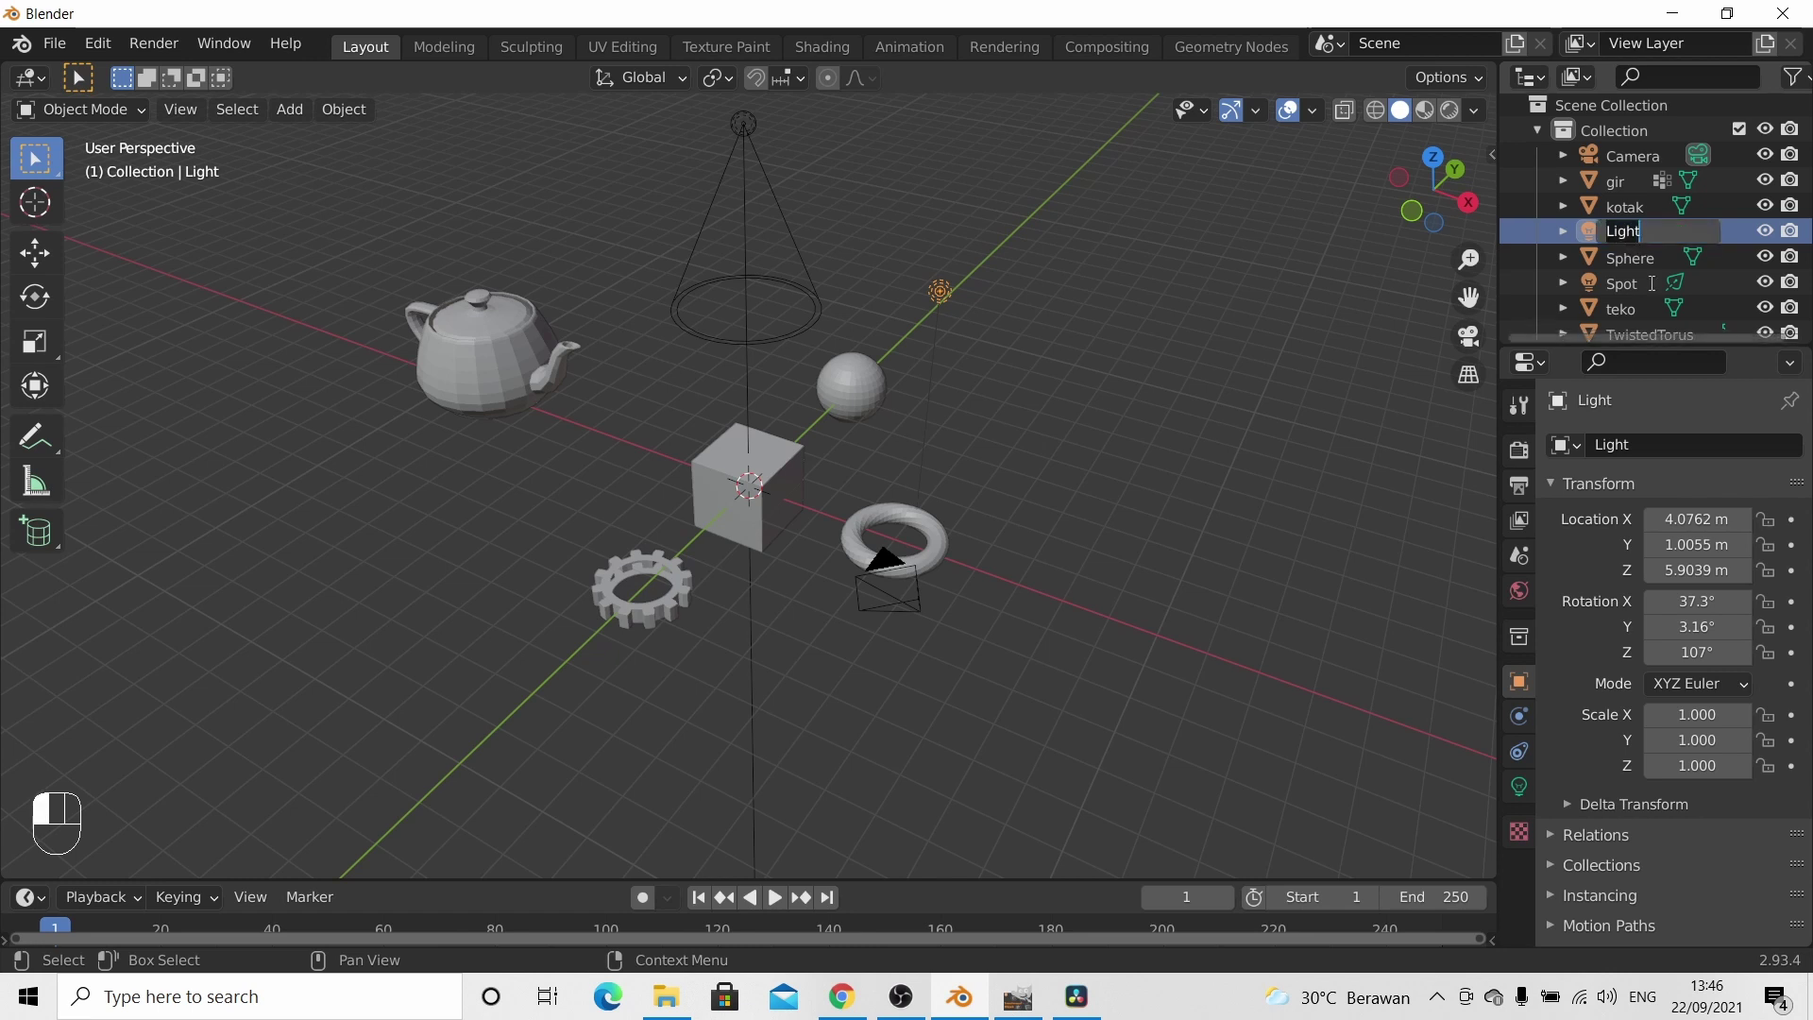
pyautogui.write('lampu kecil')
pyautogui.press('Return')
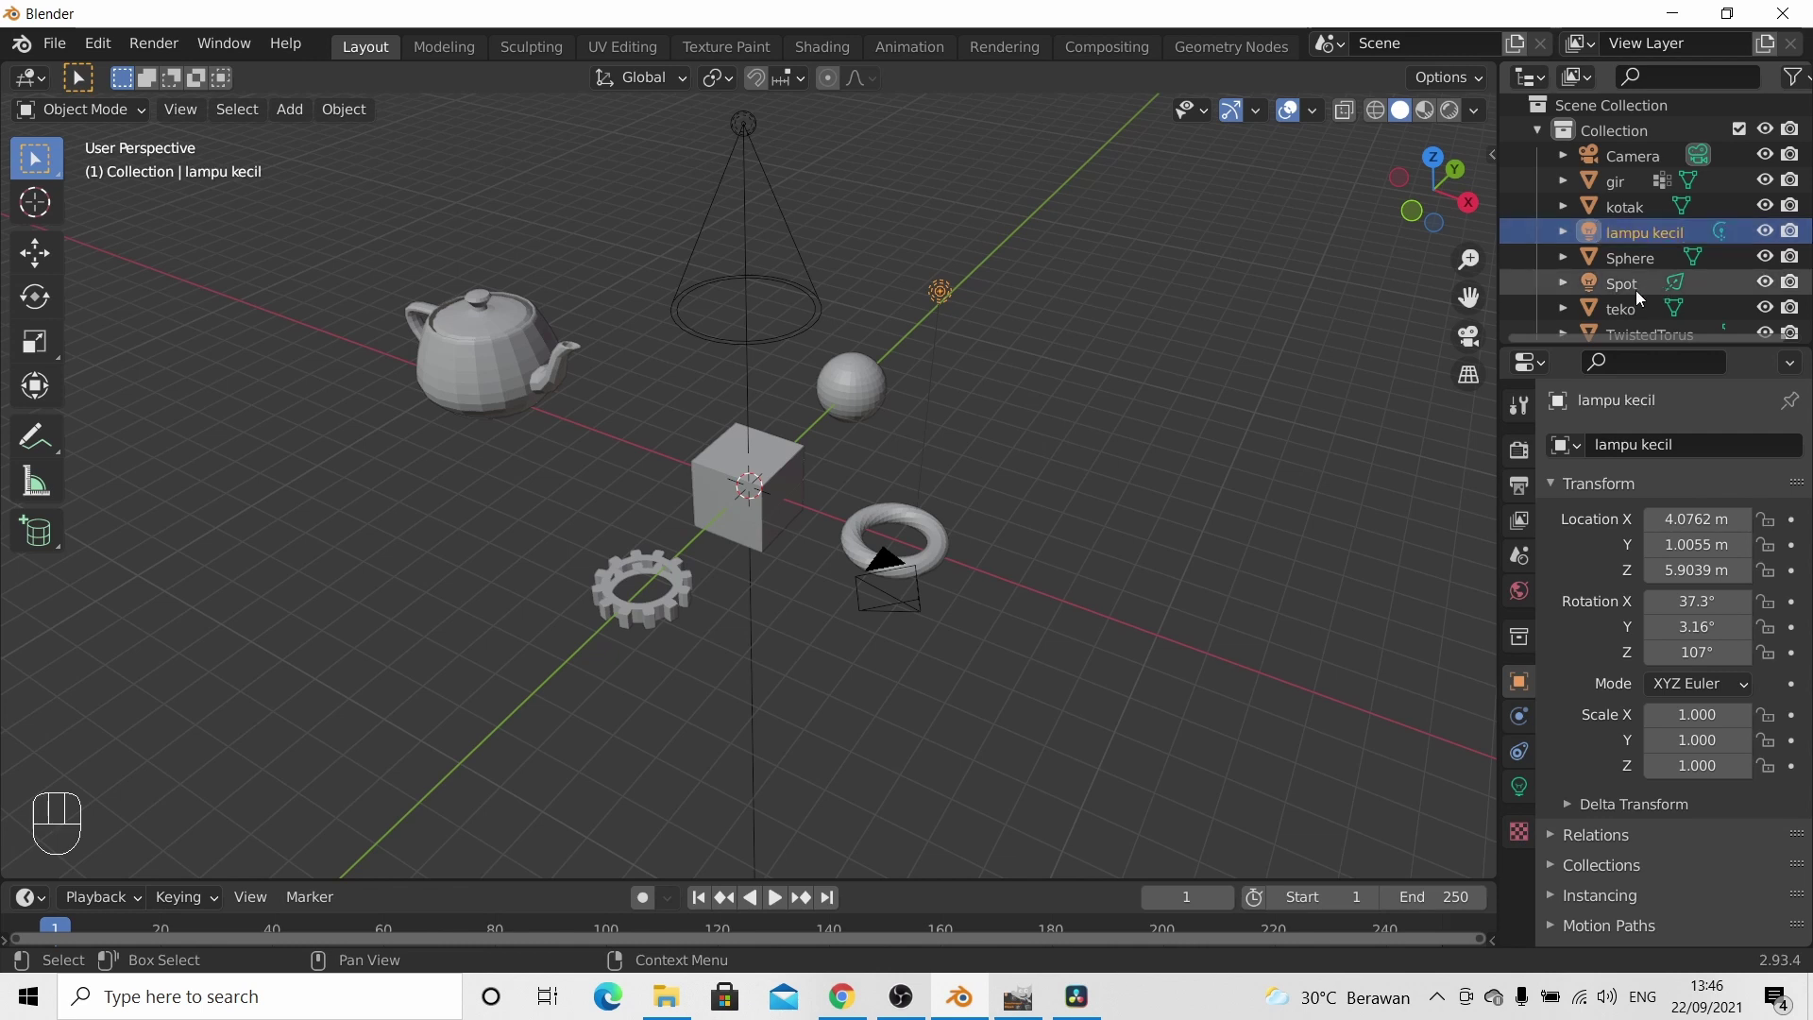
# - Rename the spot light in the outliner as lampu atap
pyautogui.click(1619, 287)
pyautogui.doubleClick(1619, 287)
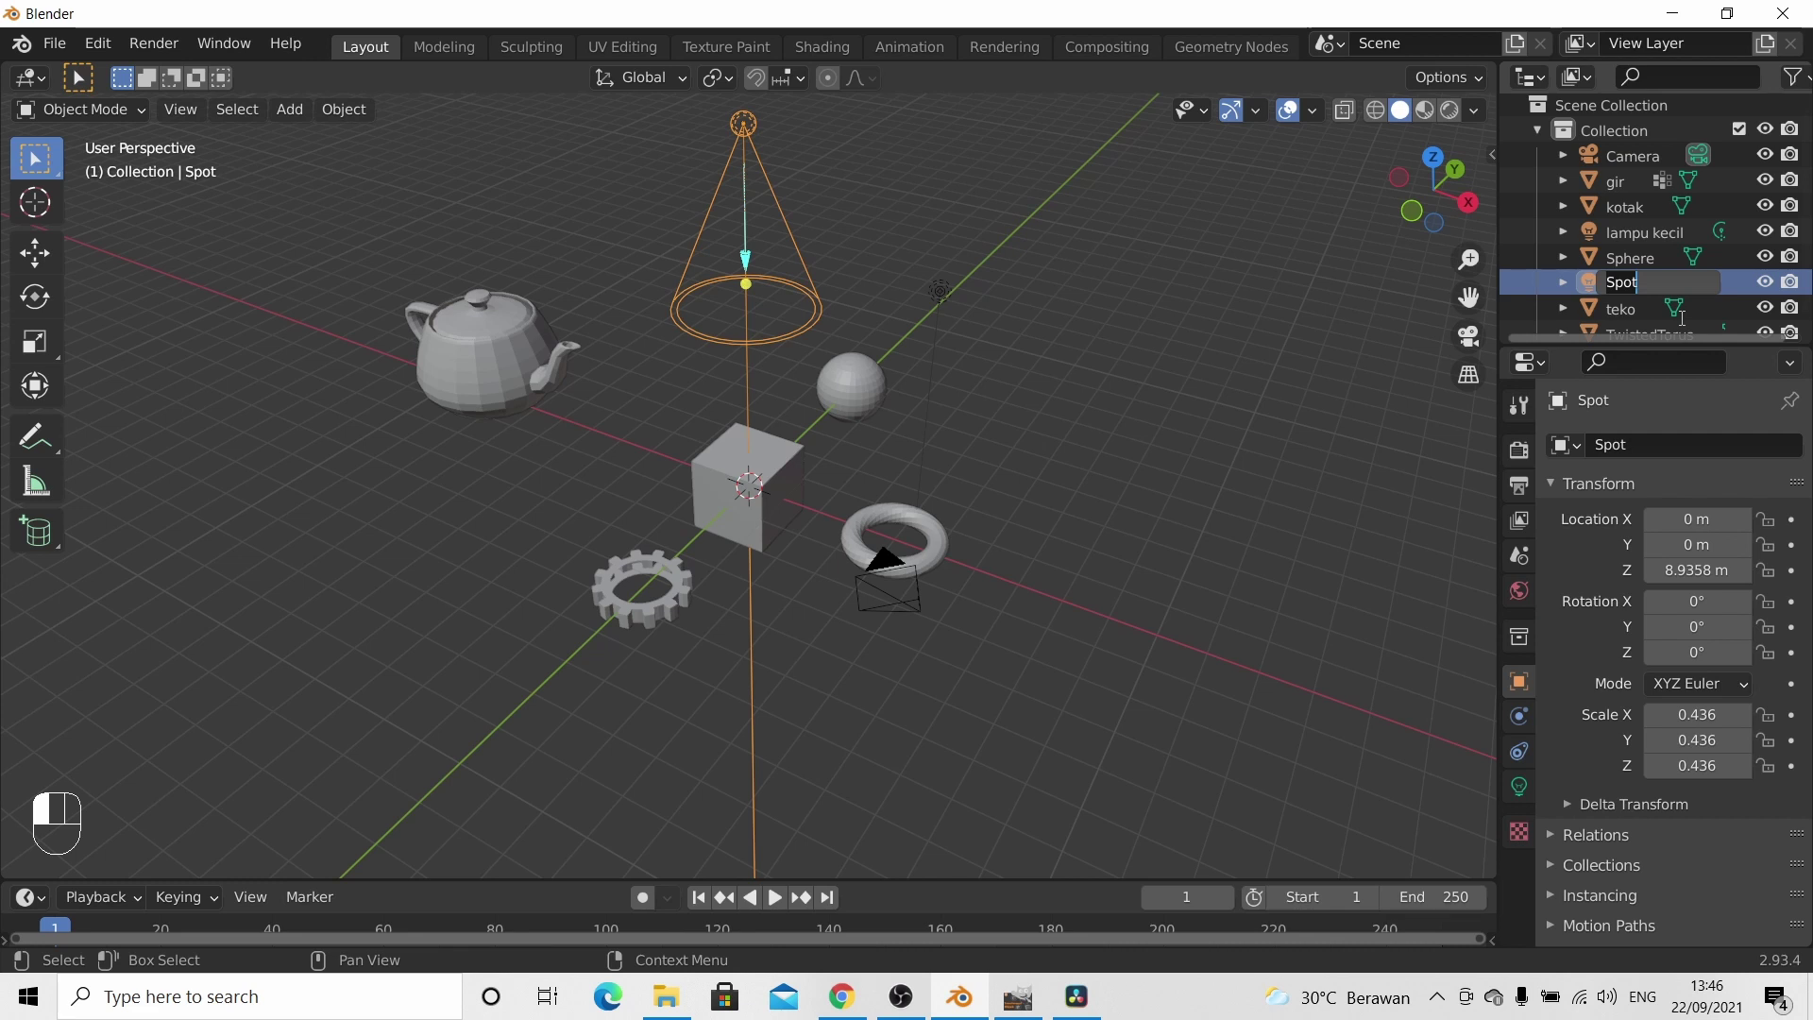
pyautogui.write('lampu atap')
pyautogui.press('Return')
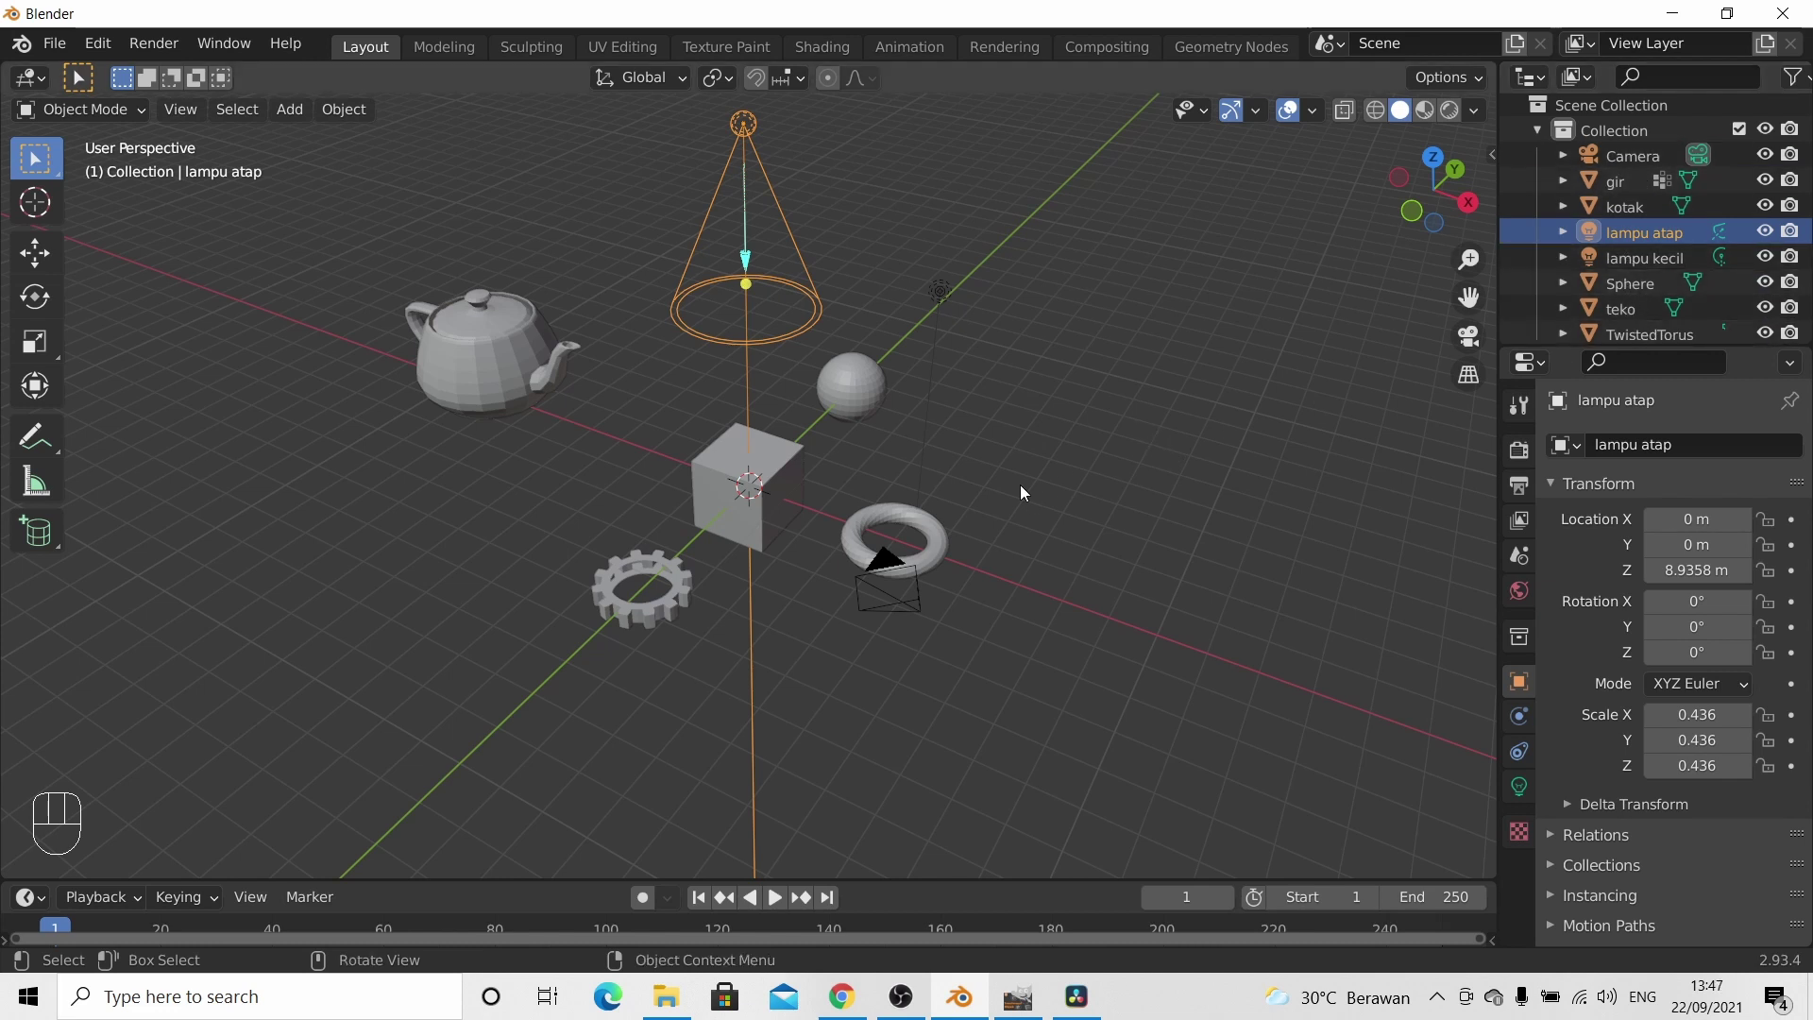
# - Select the cube in the viewport and rename it as kotak kubus in its object properties
pyautogui.click(787, 468)
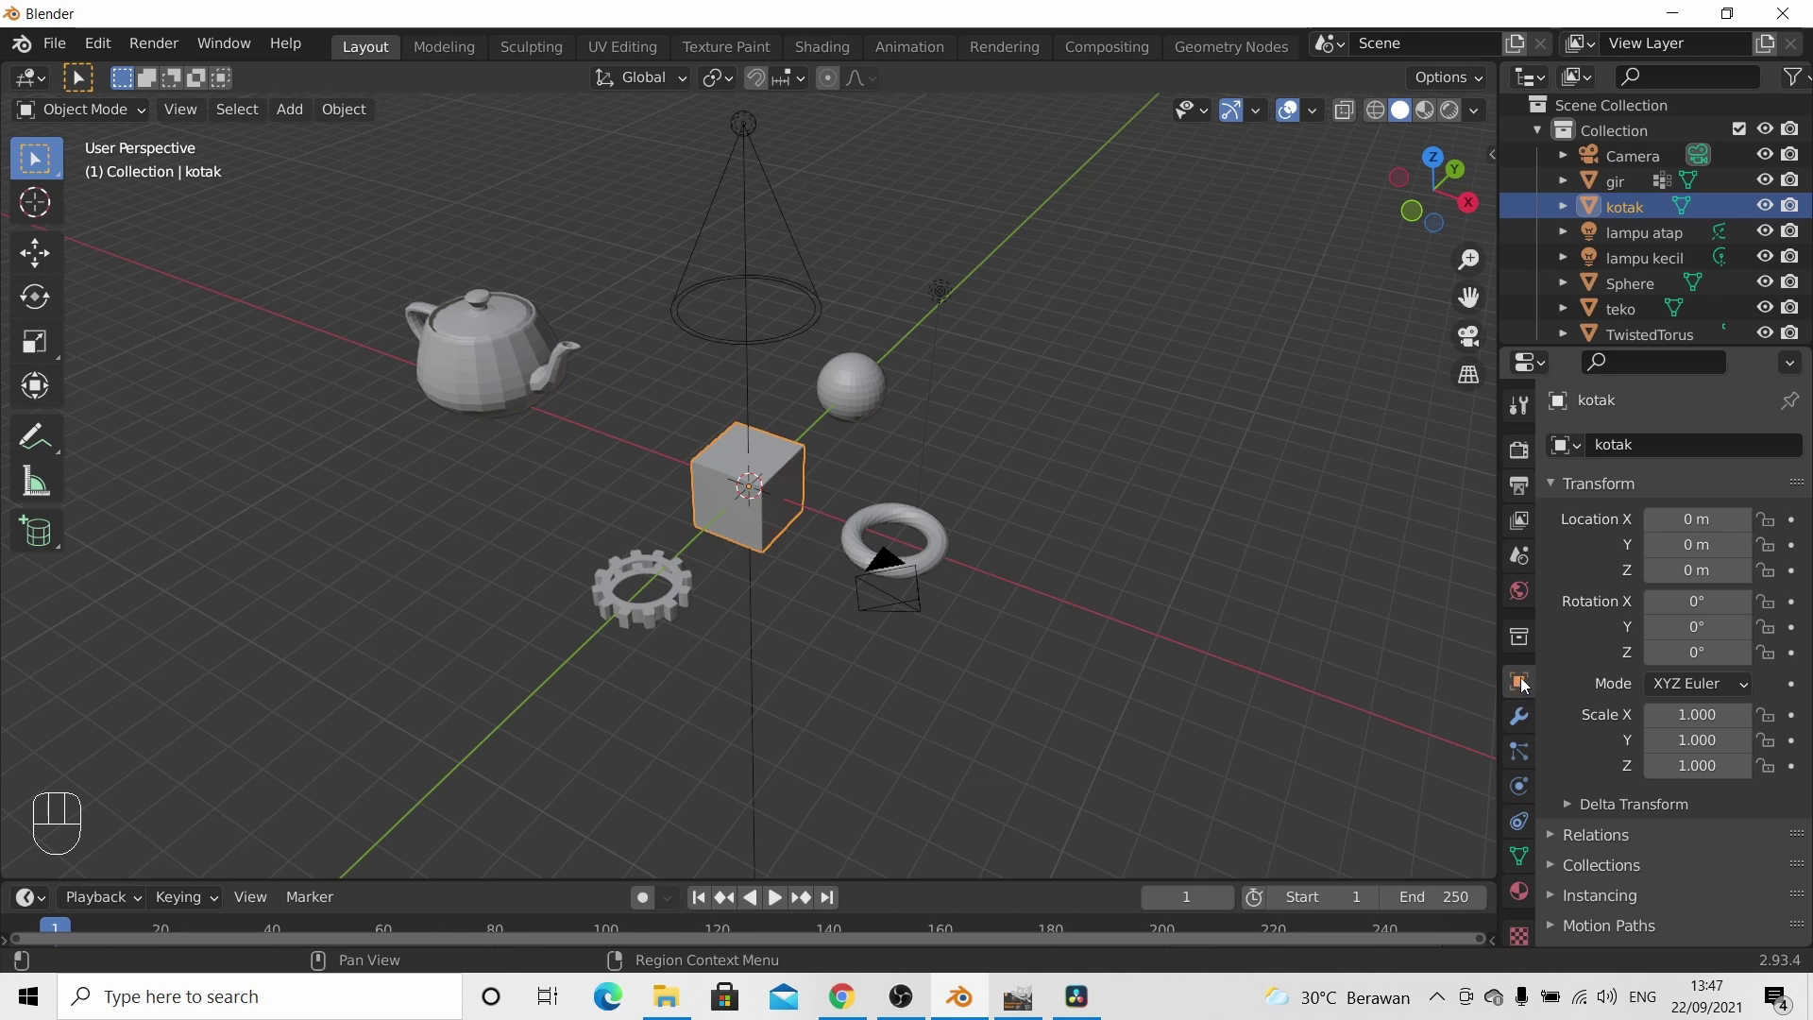
pyautogui.click(1654, 447)
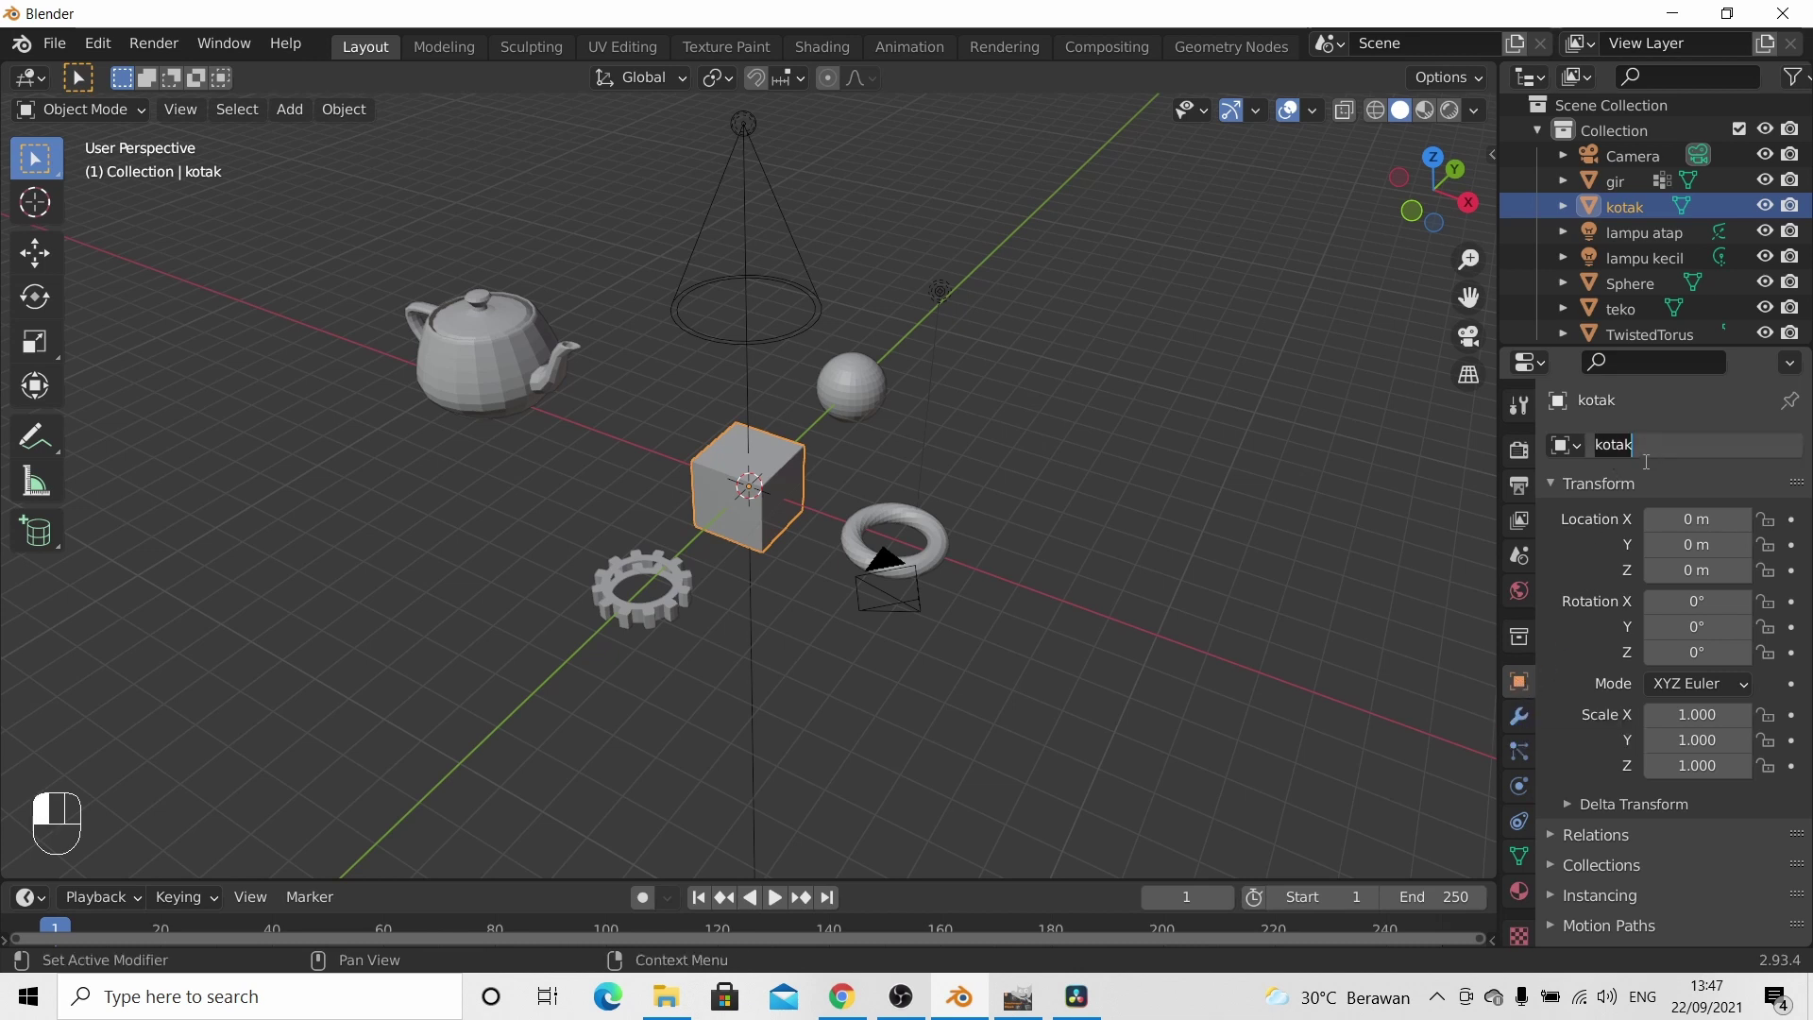
pyautogui.write('kotak kubus')
pyautogui.press('Return')
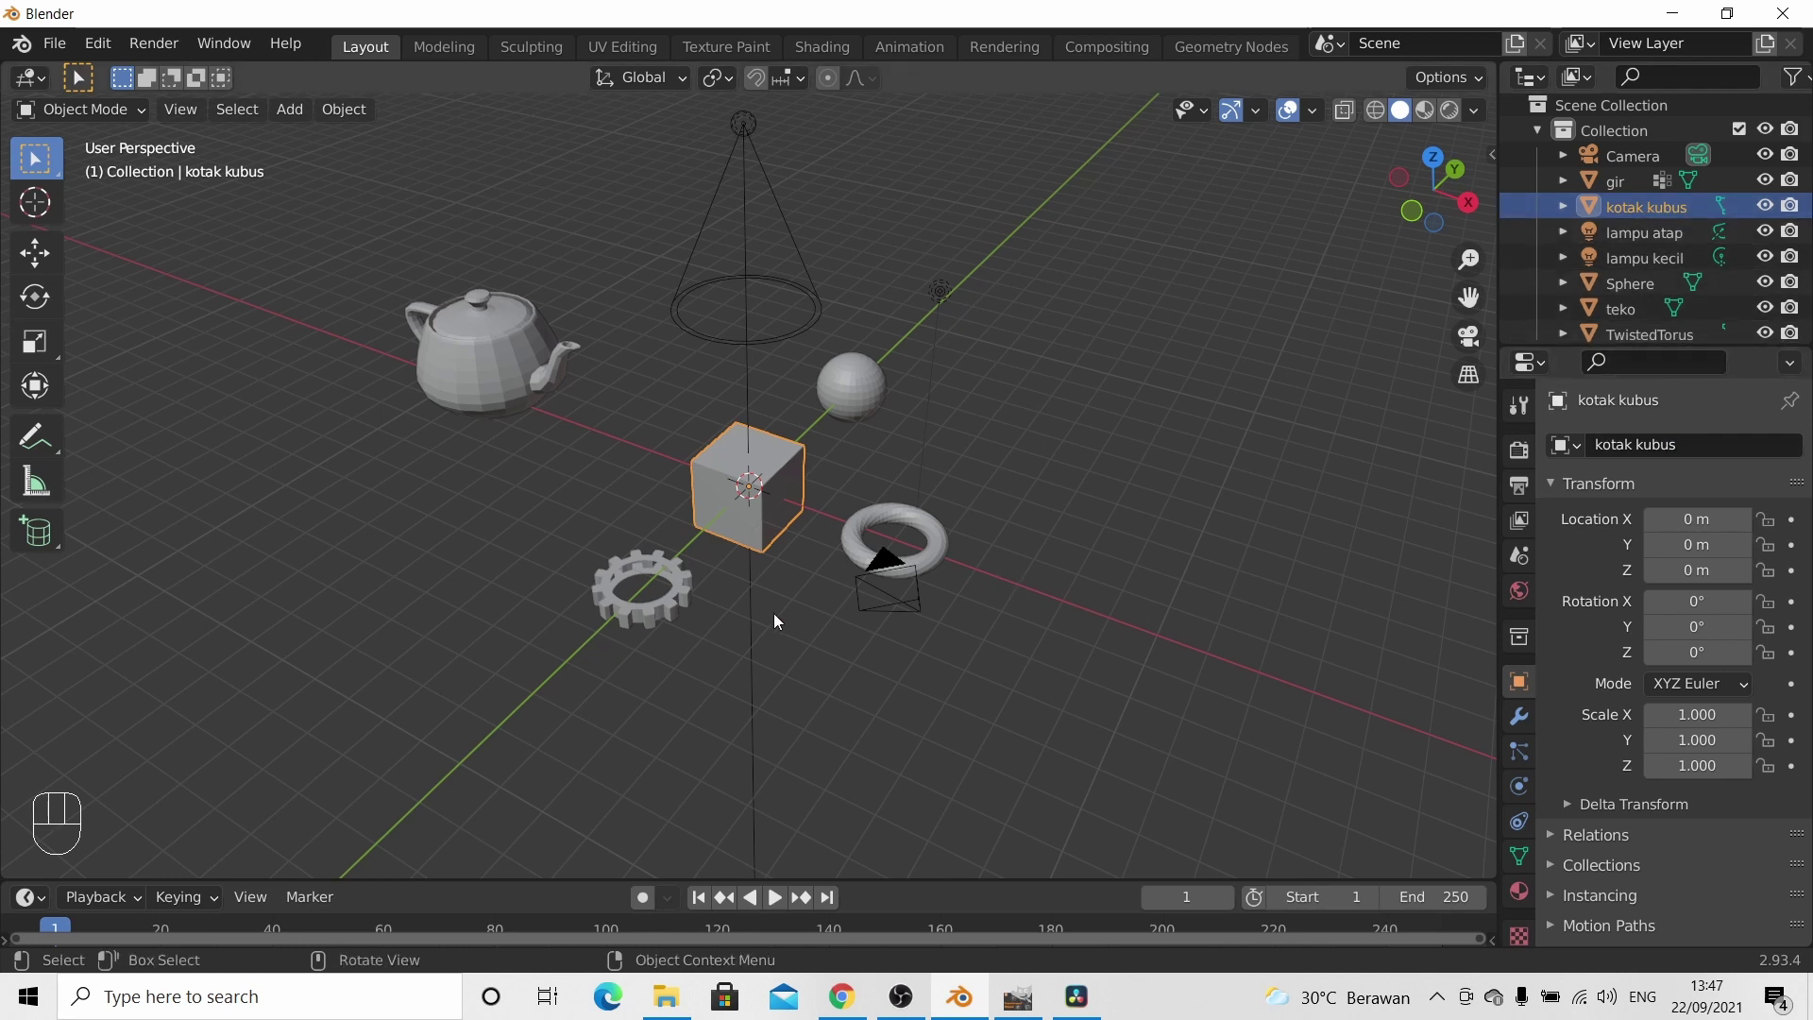
# - Select the teapot in the viewport and rename it as teko minum in its object properties
pyautogui.click(512, 378)
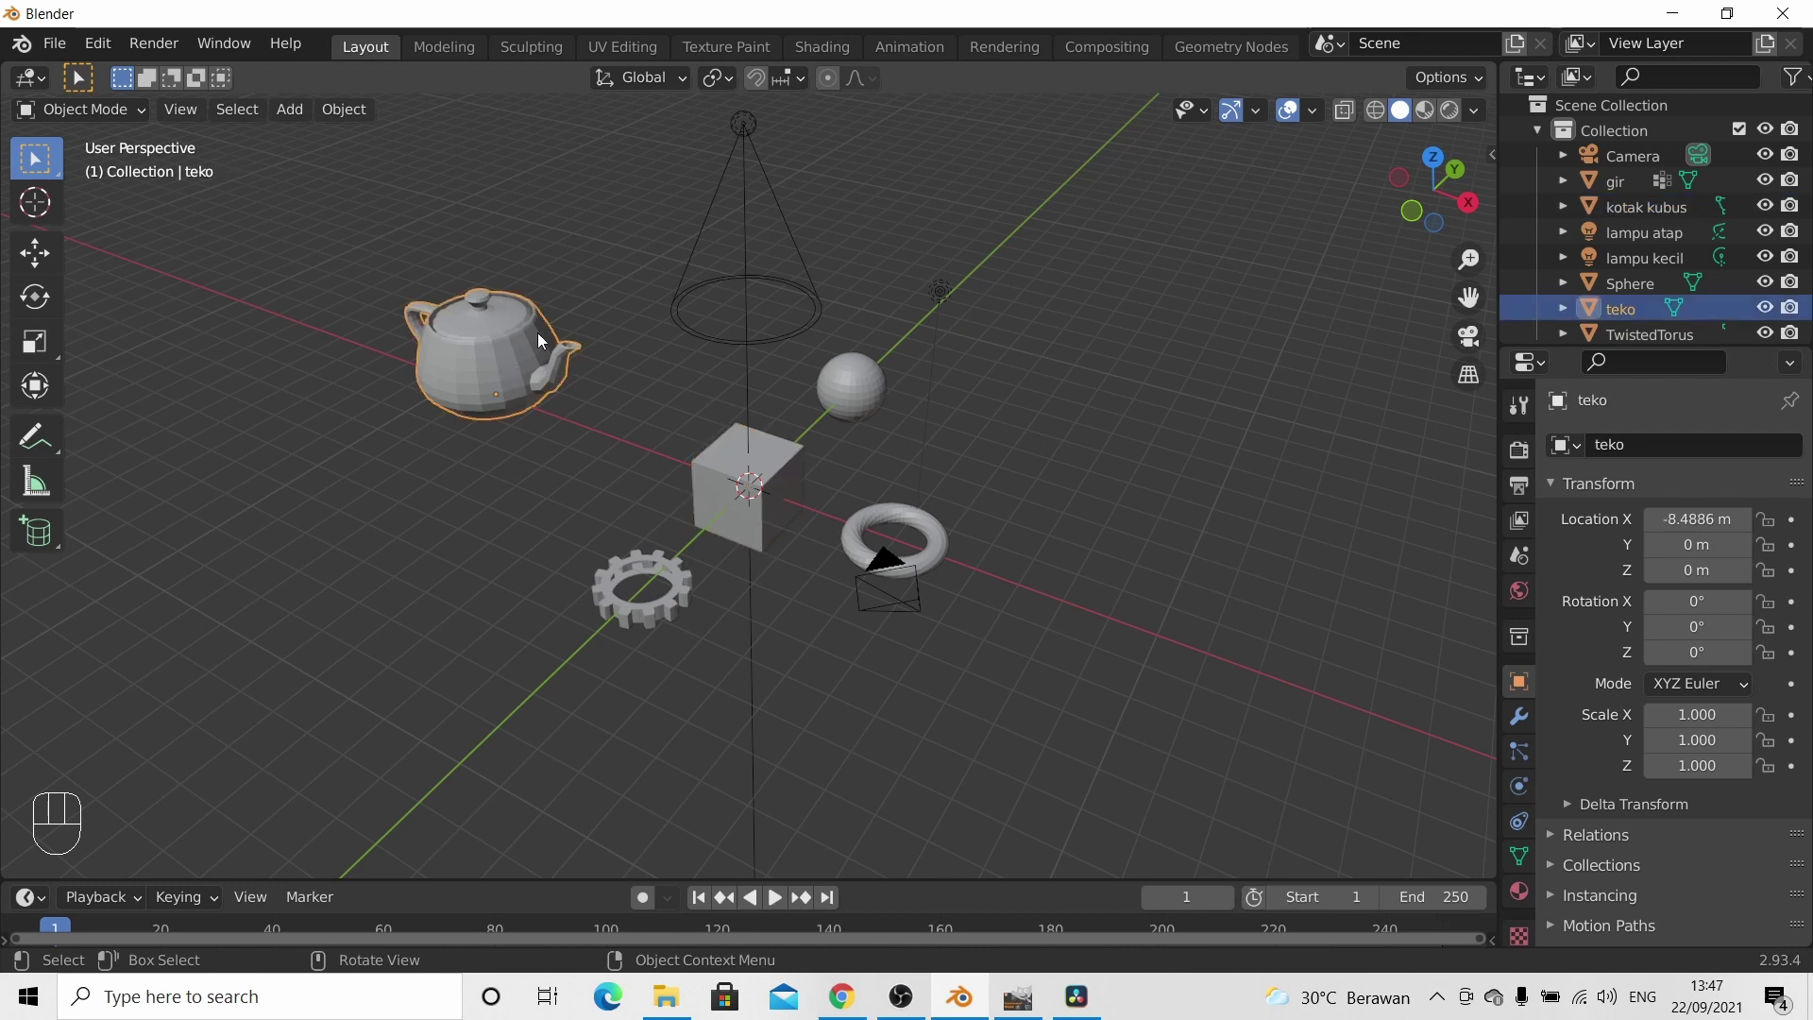
pyautogui.click(1521, 636)
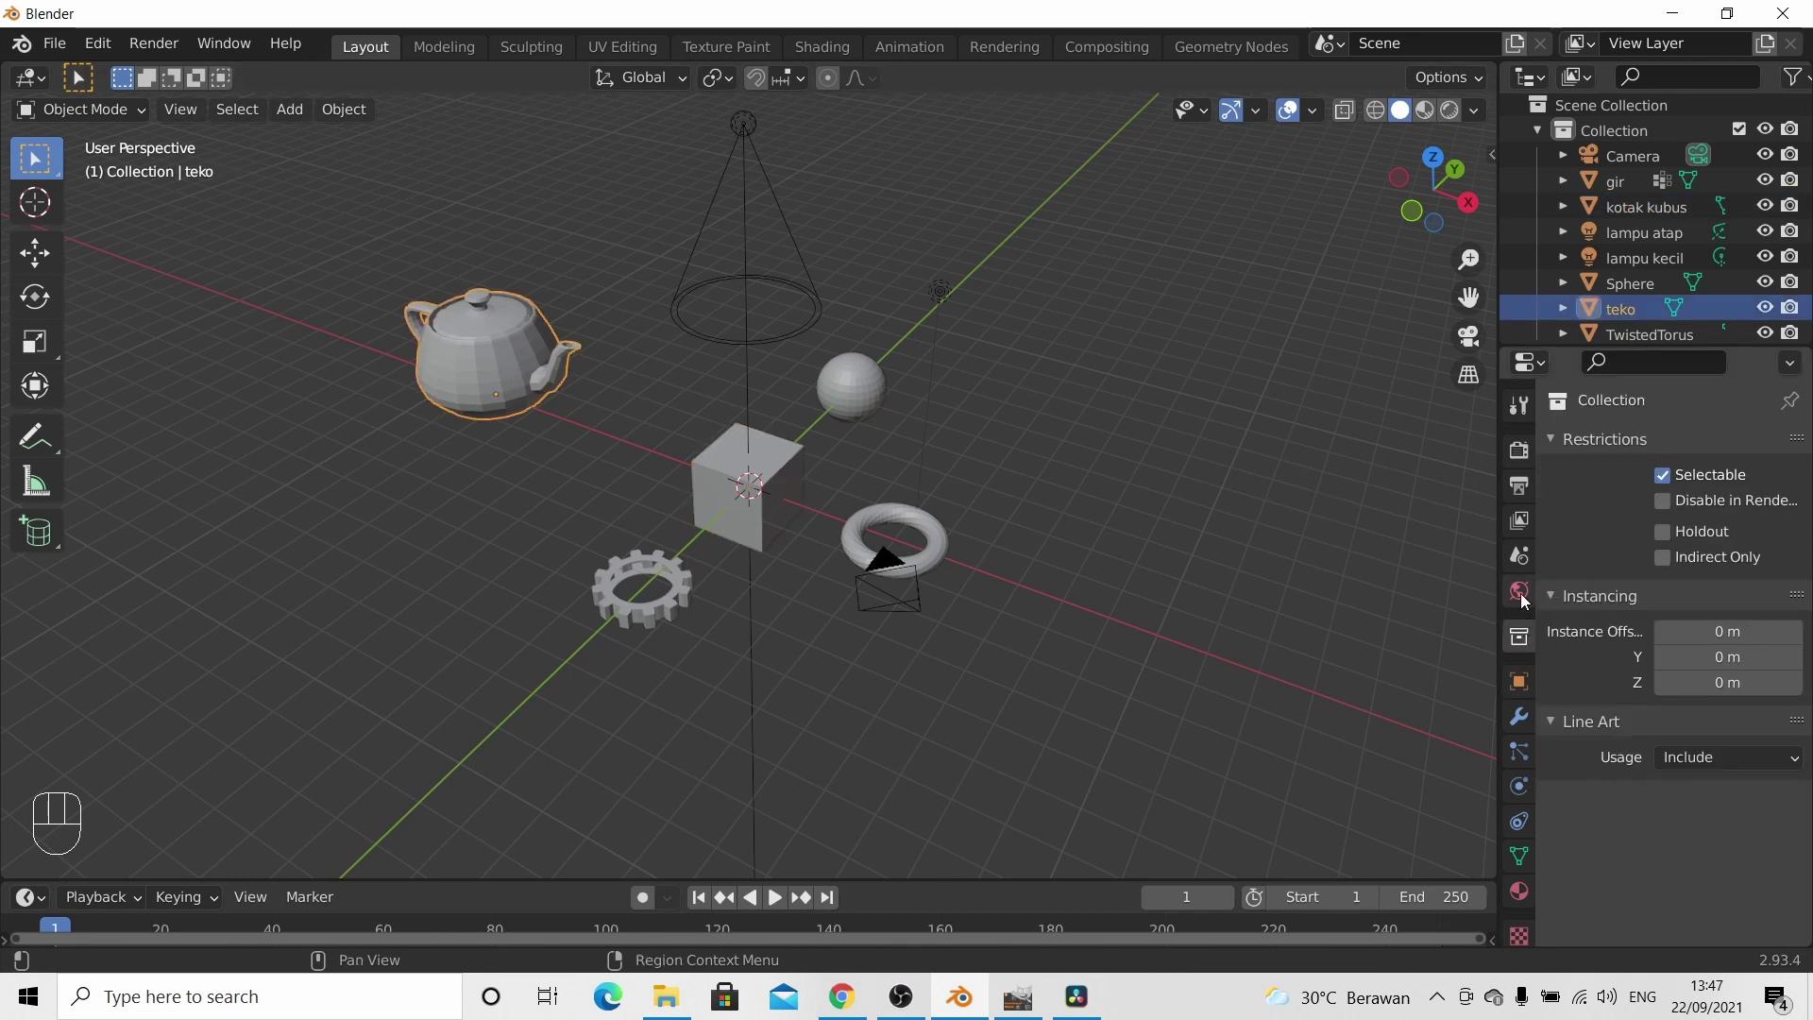
pyautogui.click(1520, 556)
pyautogui.click(1520, 520)
pyautogui.click(1520, 450)
pyautogui.click(1522, 413)
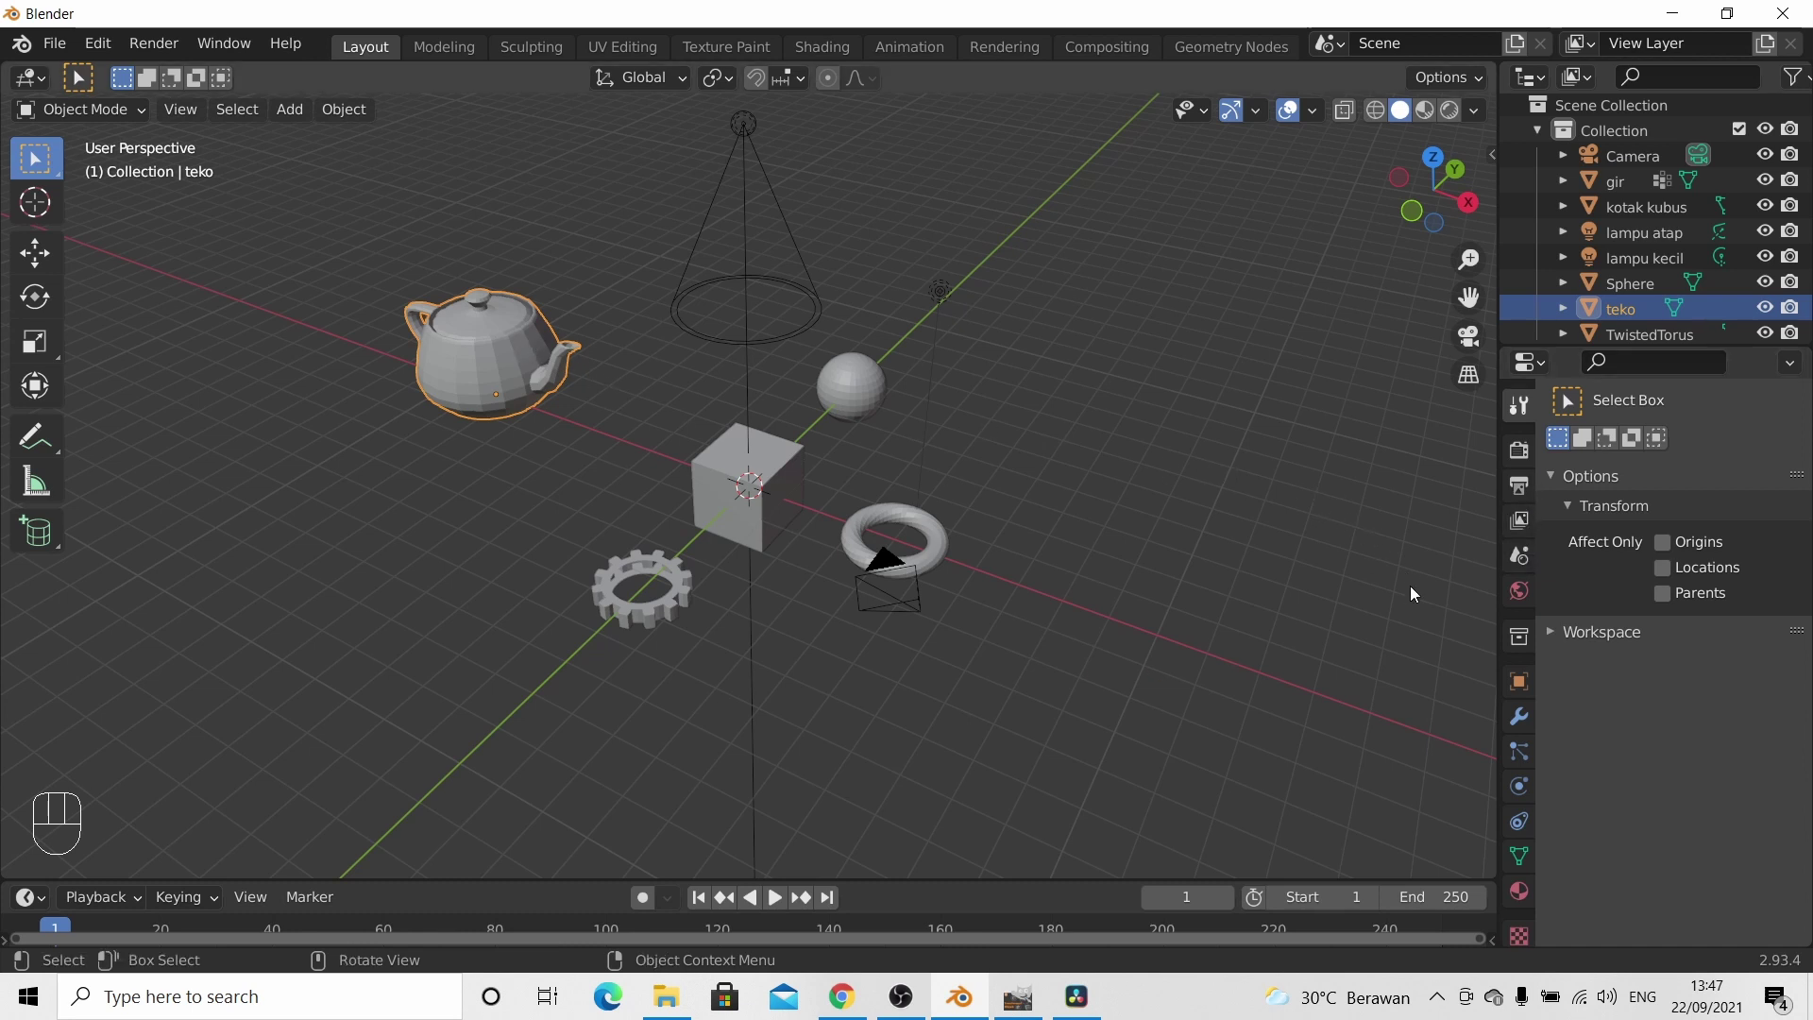
pyautogui.click(1514, 683)
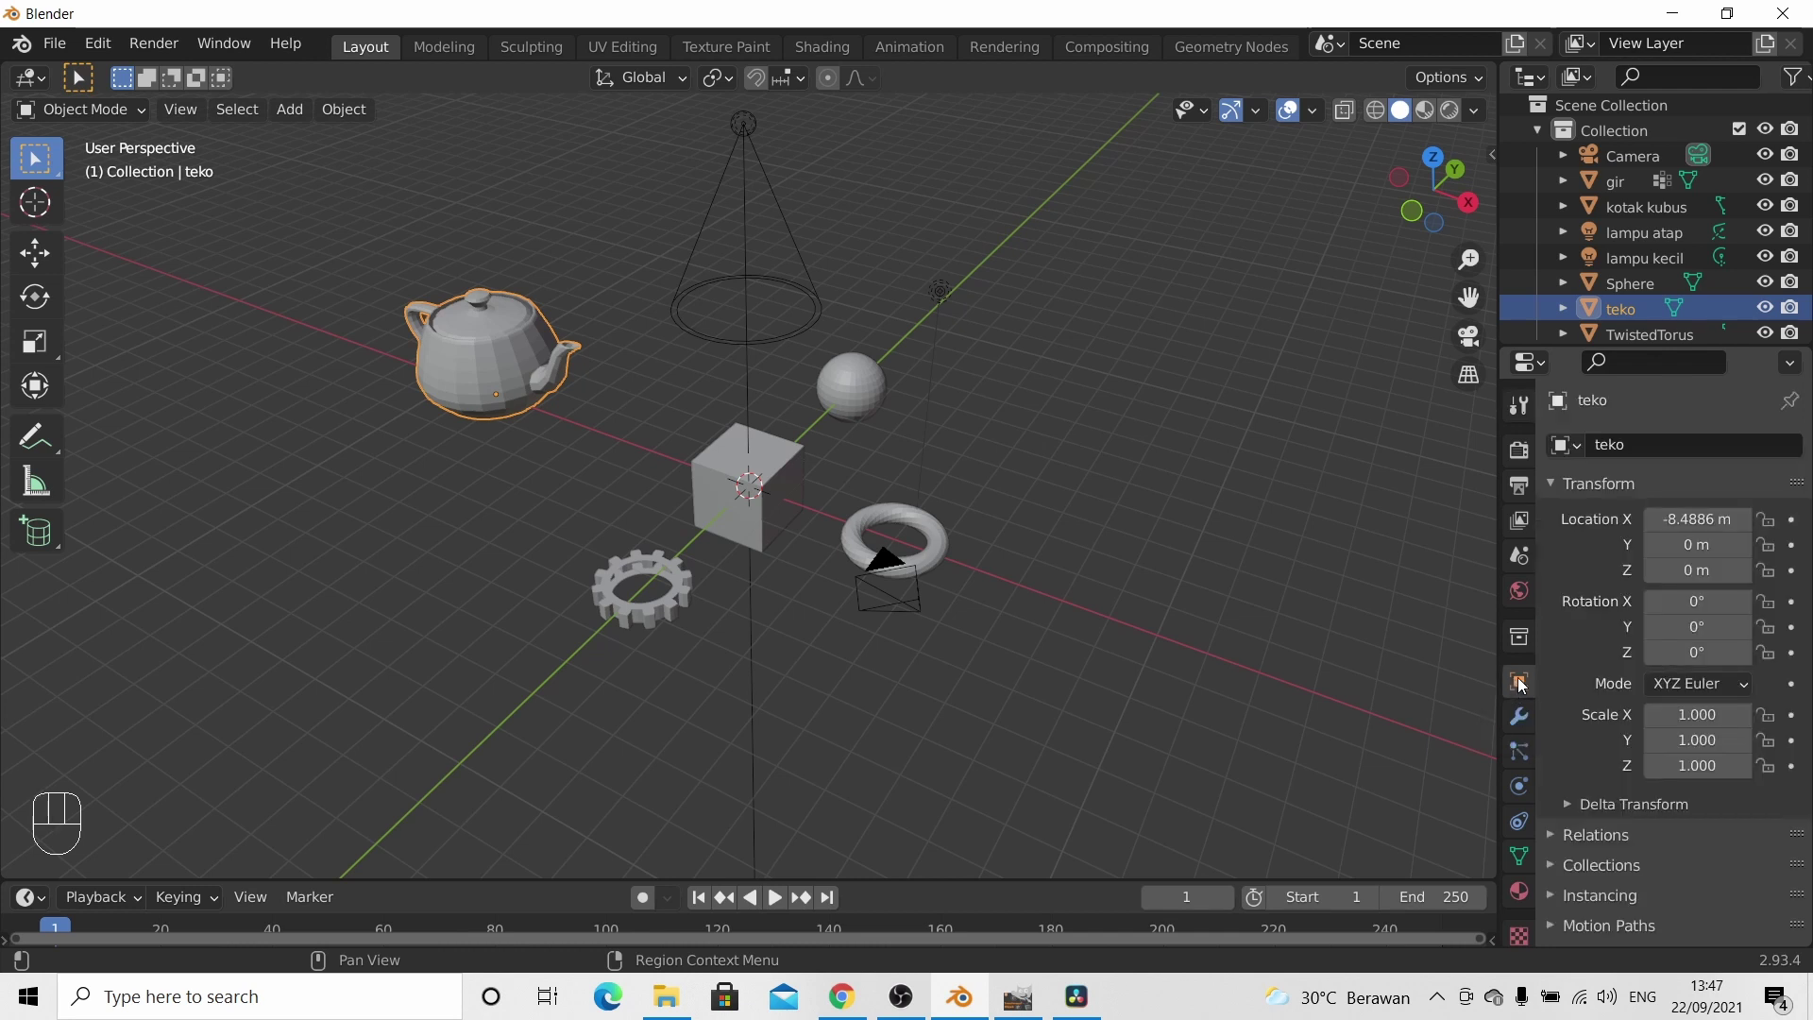
pyautogui.click(1639, 446)
pyautogui.click(1638, 449)
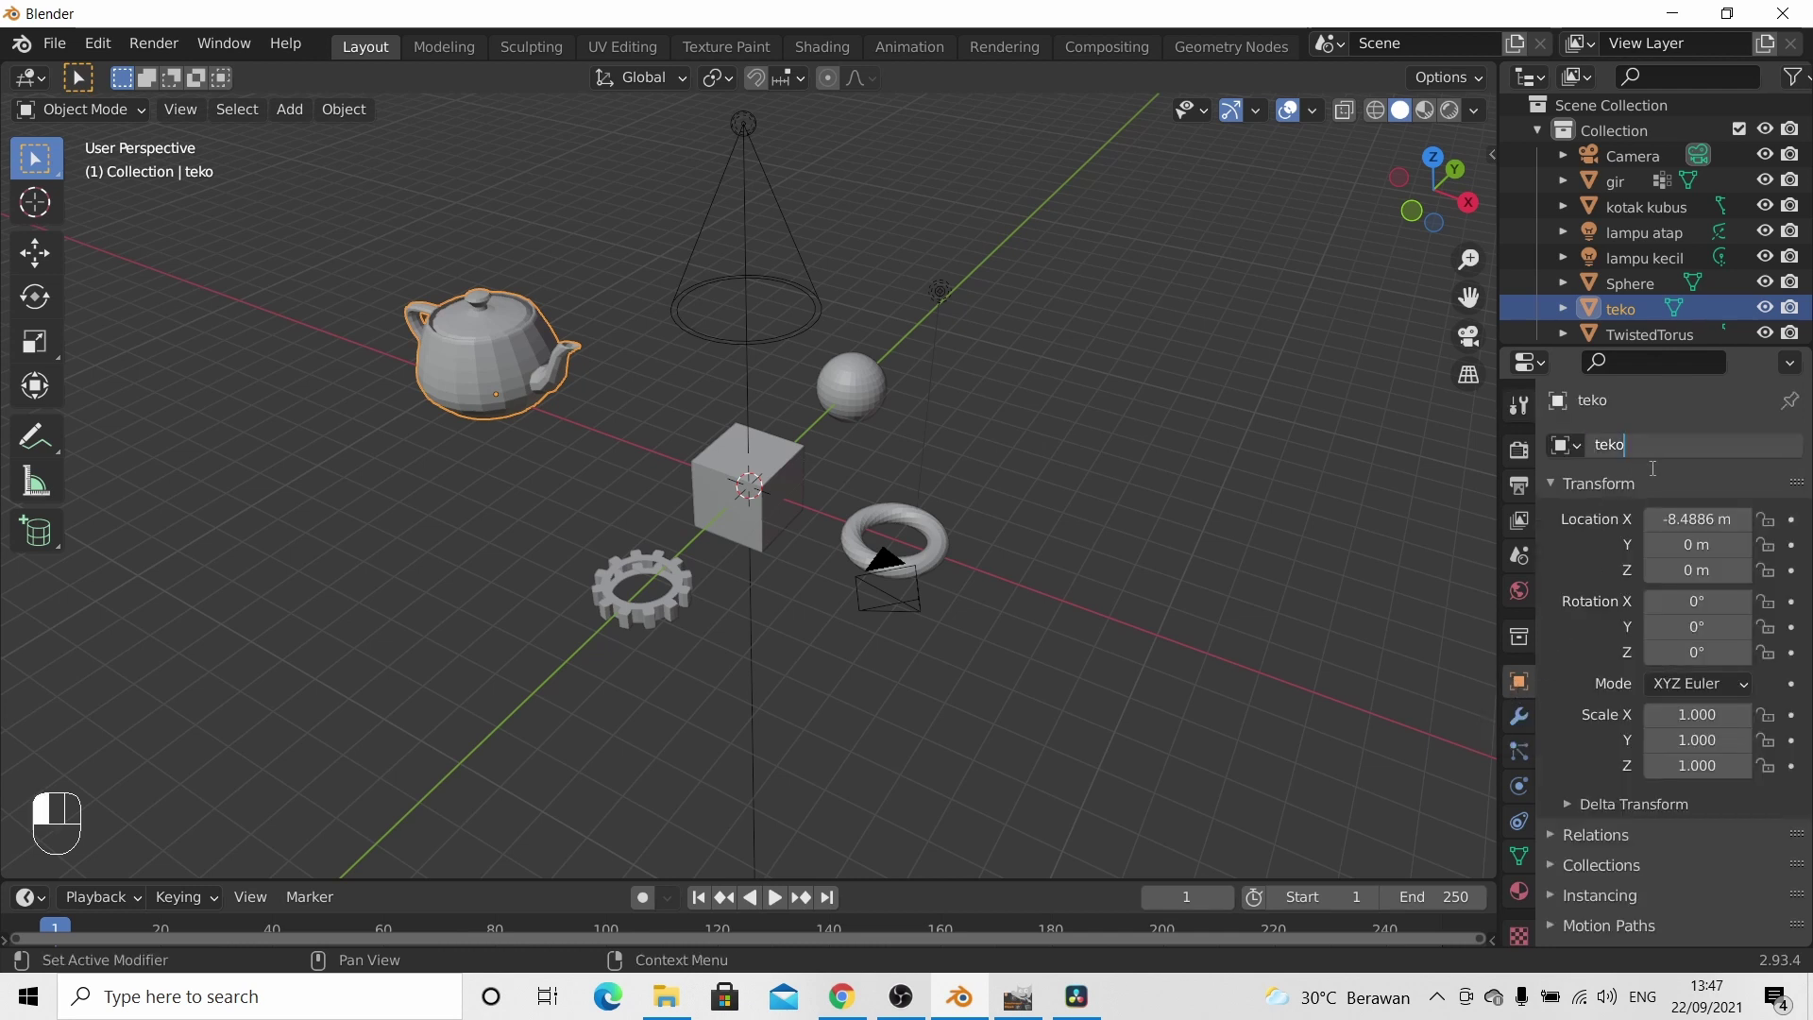
pyautogui.write('minum')
pyautogui.press('Return')
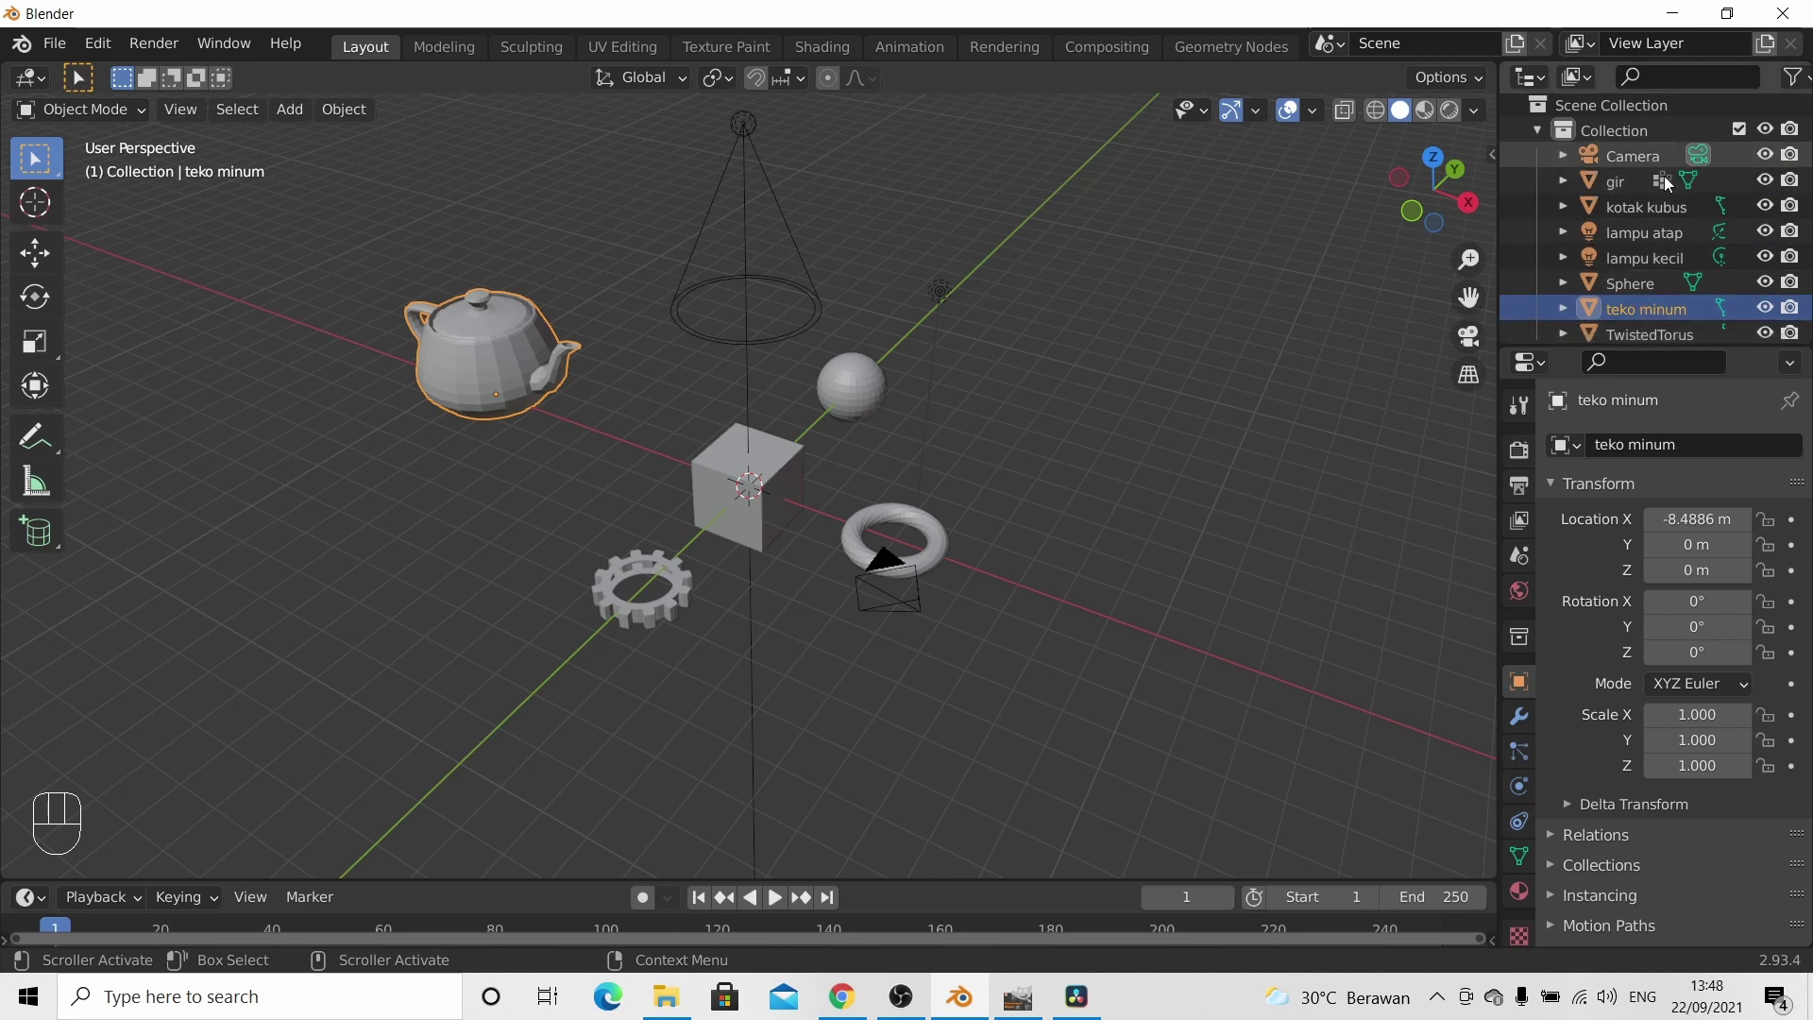
# - Create a new collection in the outliner, starting from the cube's entry
pyautogui.scroll(-1, 1653, 257)
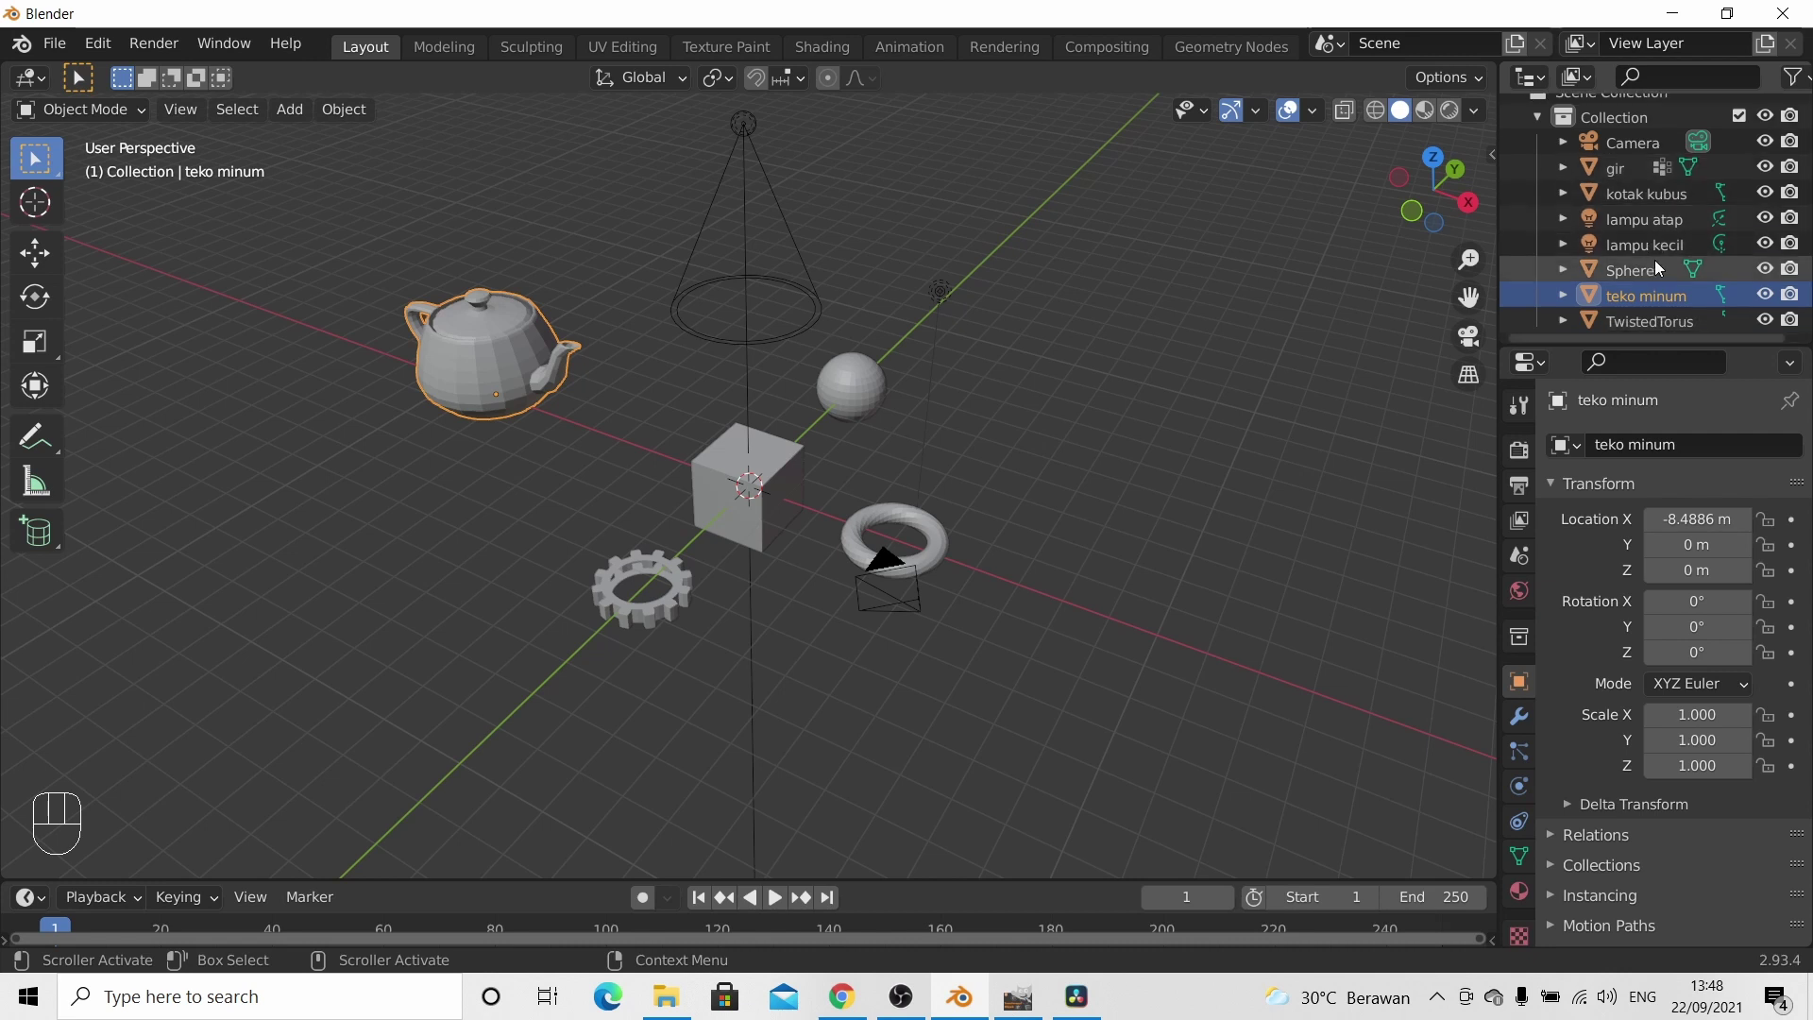
pyautogui.scroll(1, 1655, 259)
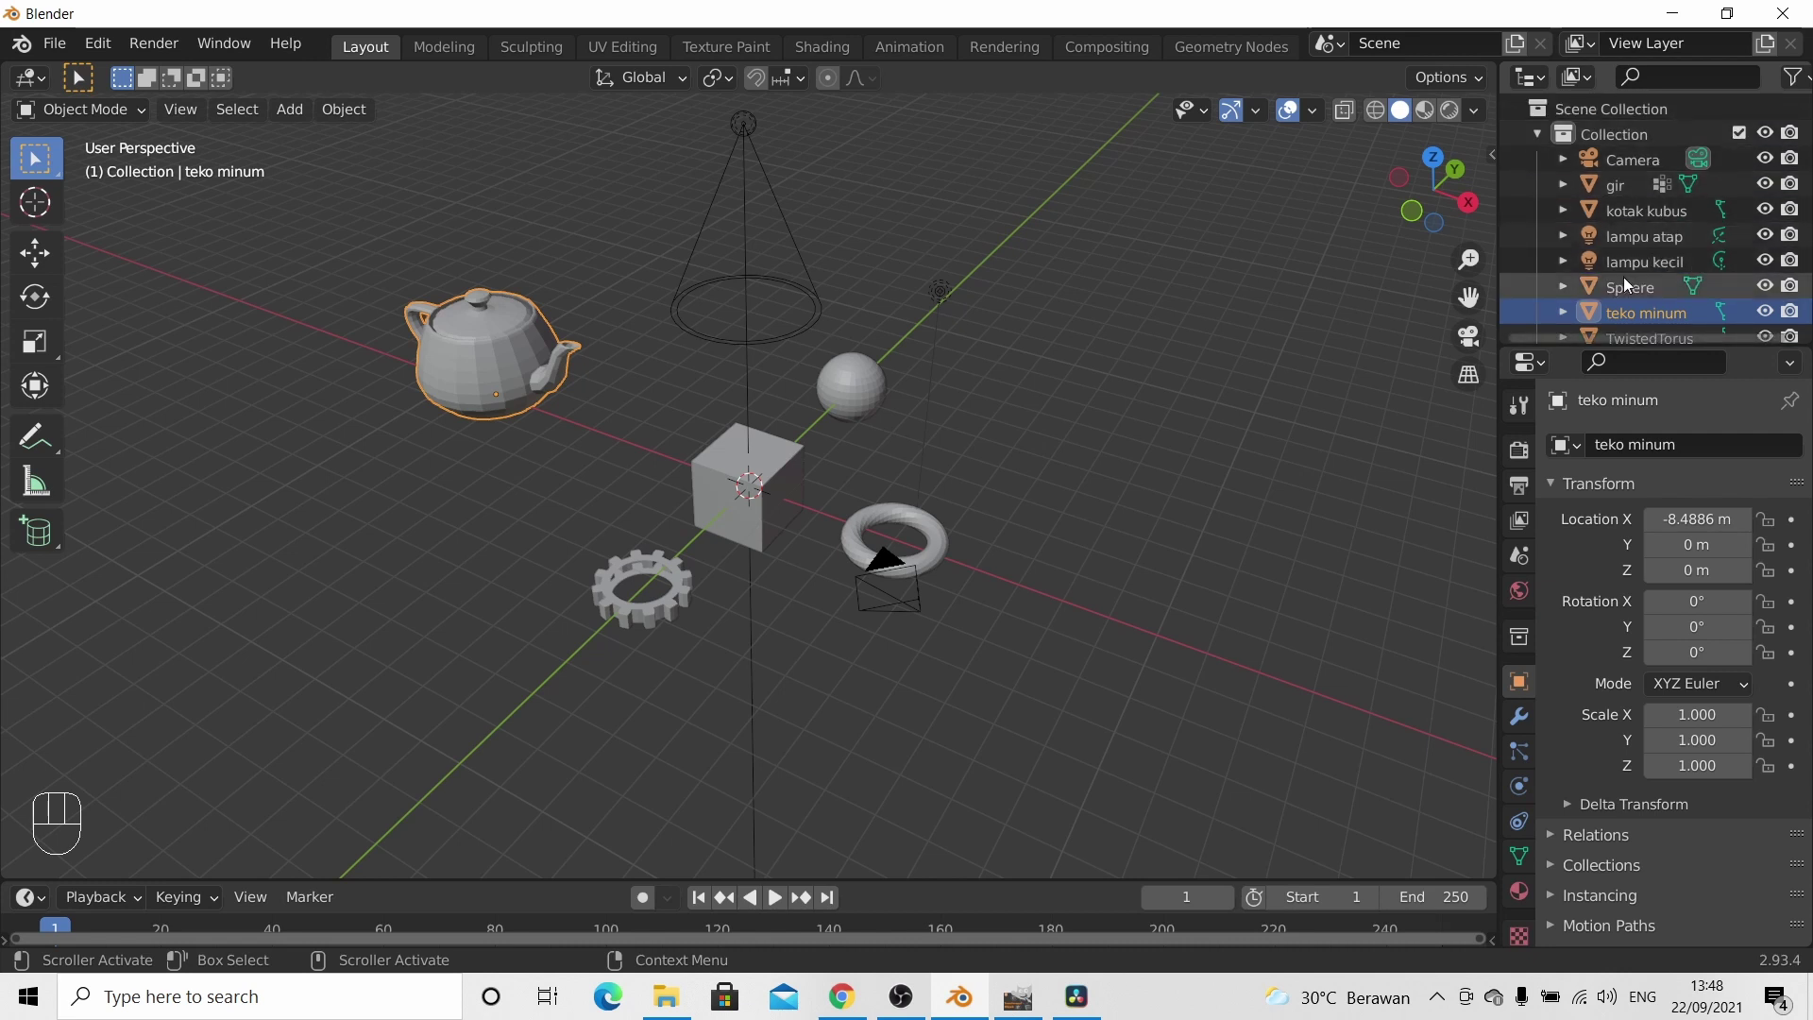
pyautogui.rightClick(1640, 200)
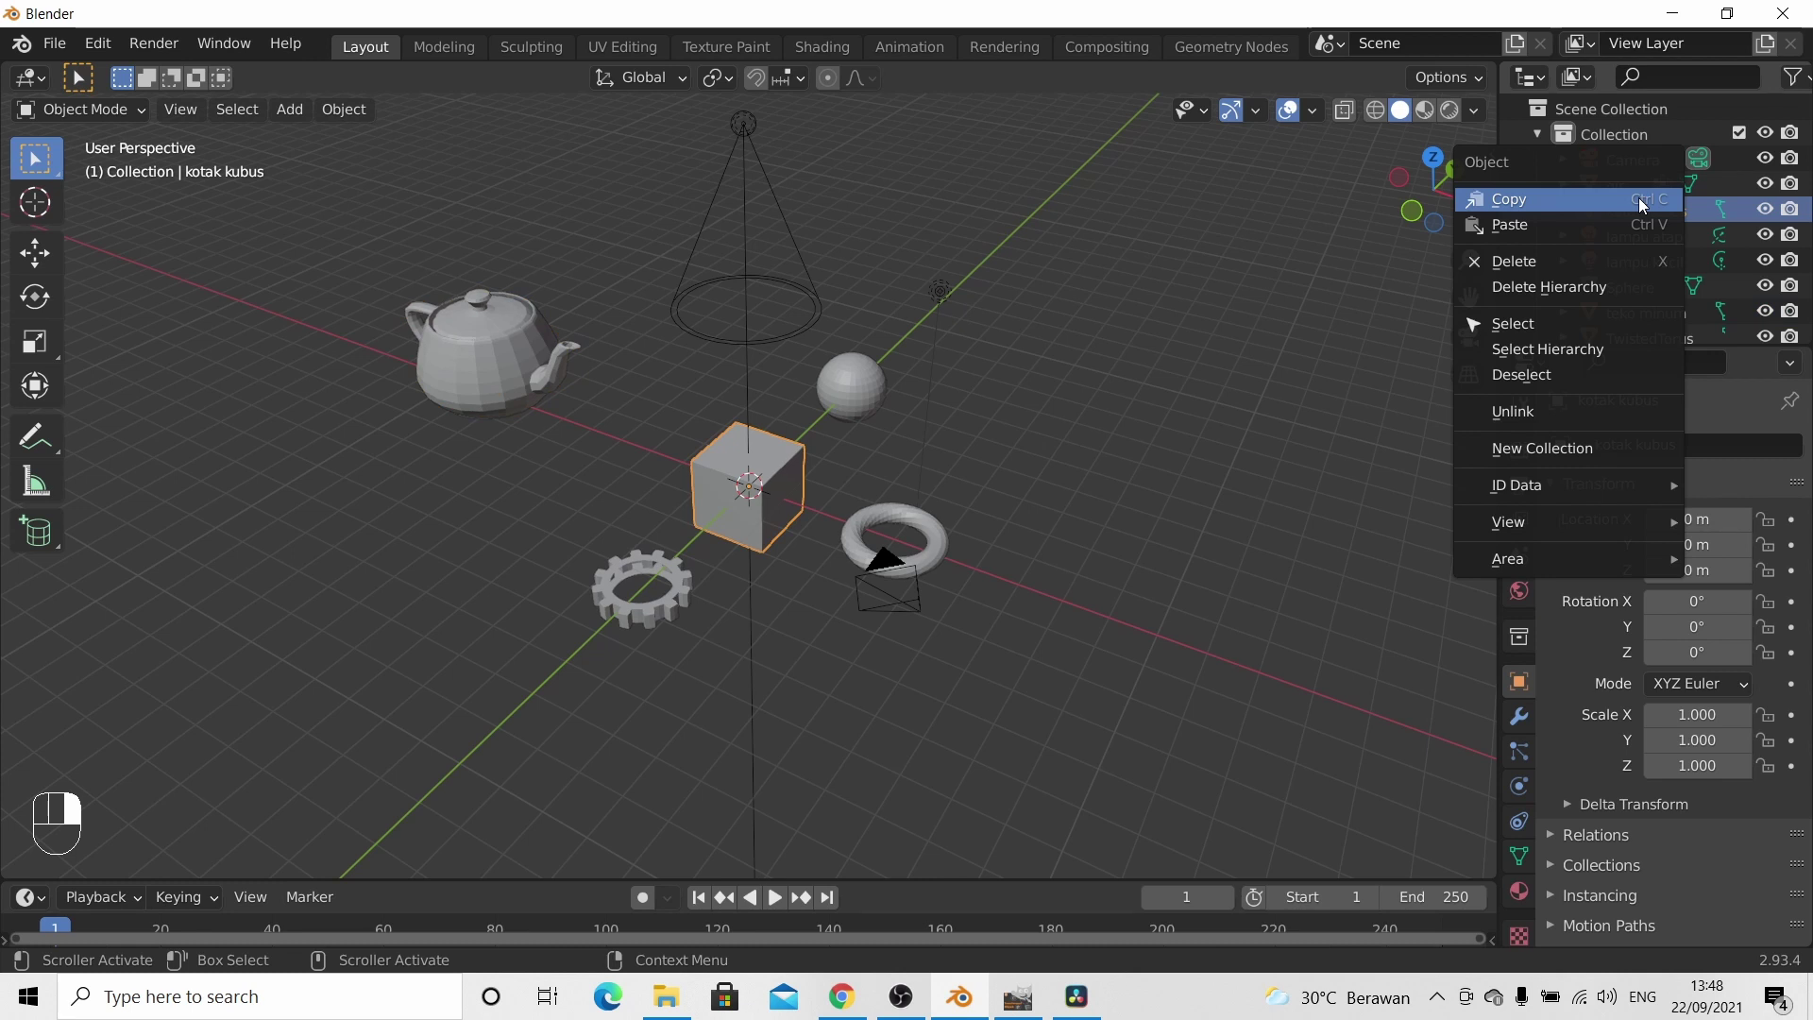
pyautogui.click(1541, 451)
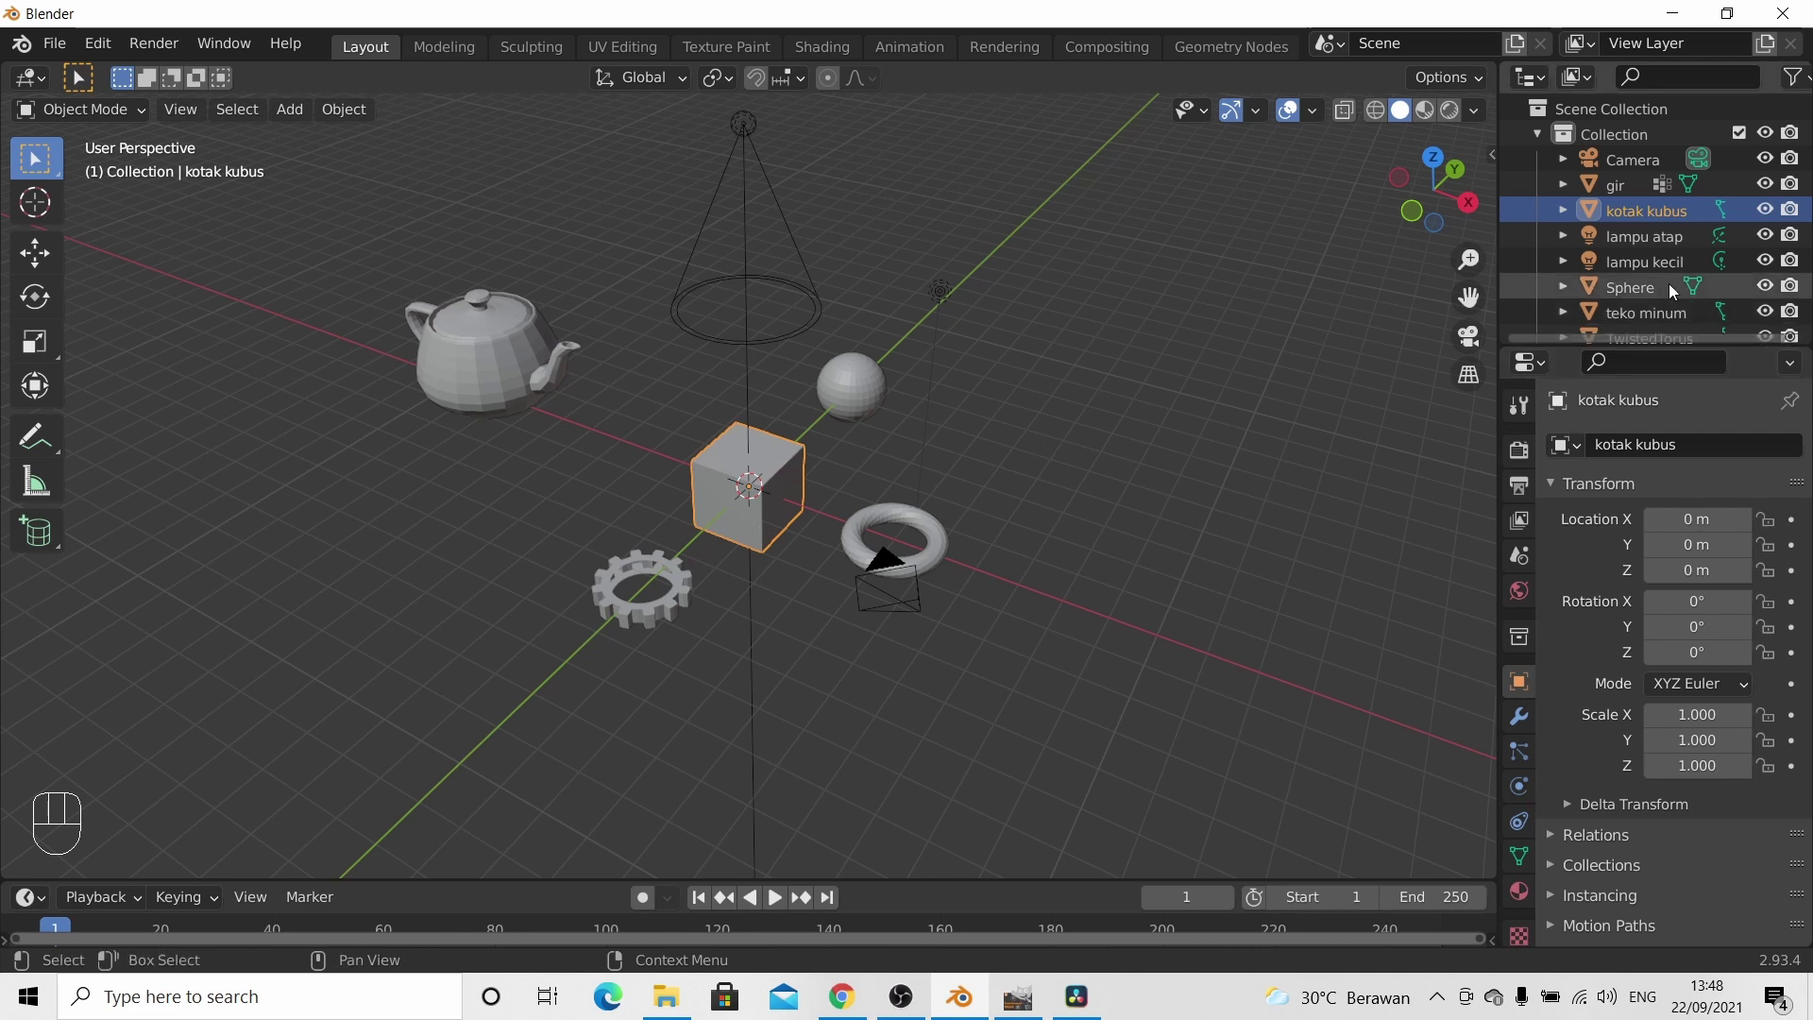
# - Rename the newly added empty collection in the outliner as lampu
pyautogui.scroll(-2, 1687, 256)
pyautogui.scroll(2, 1658, 273)
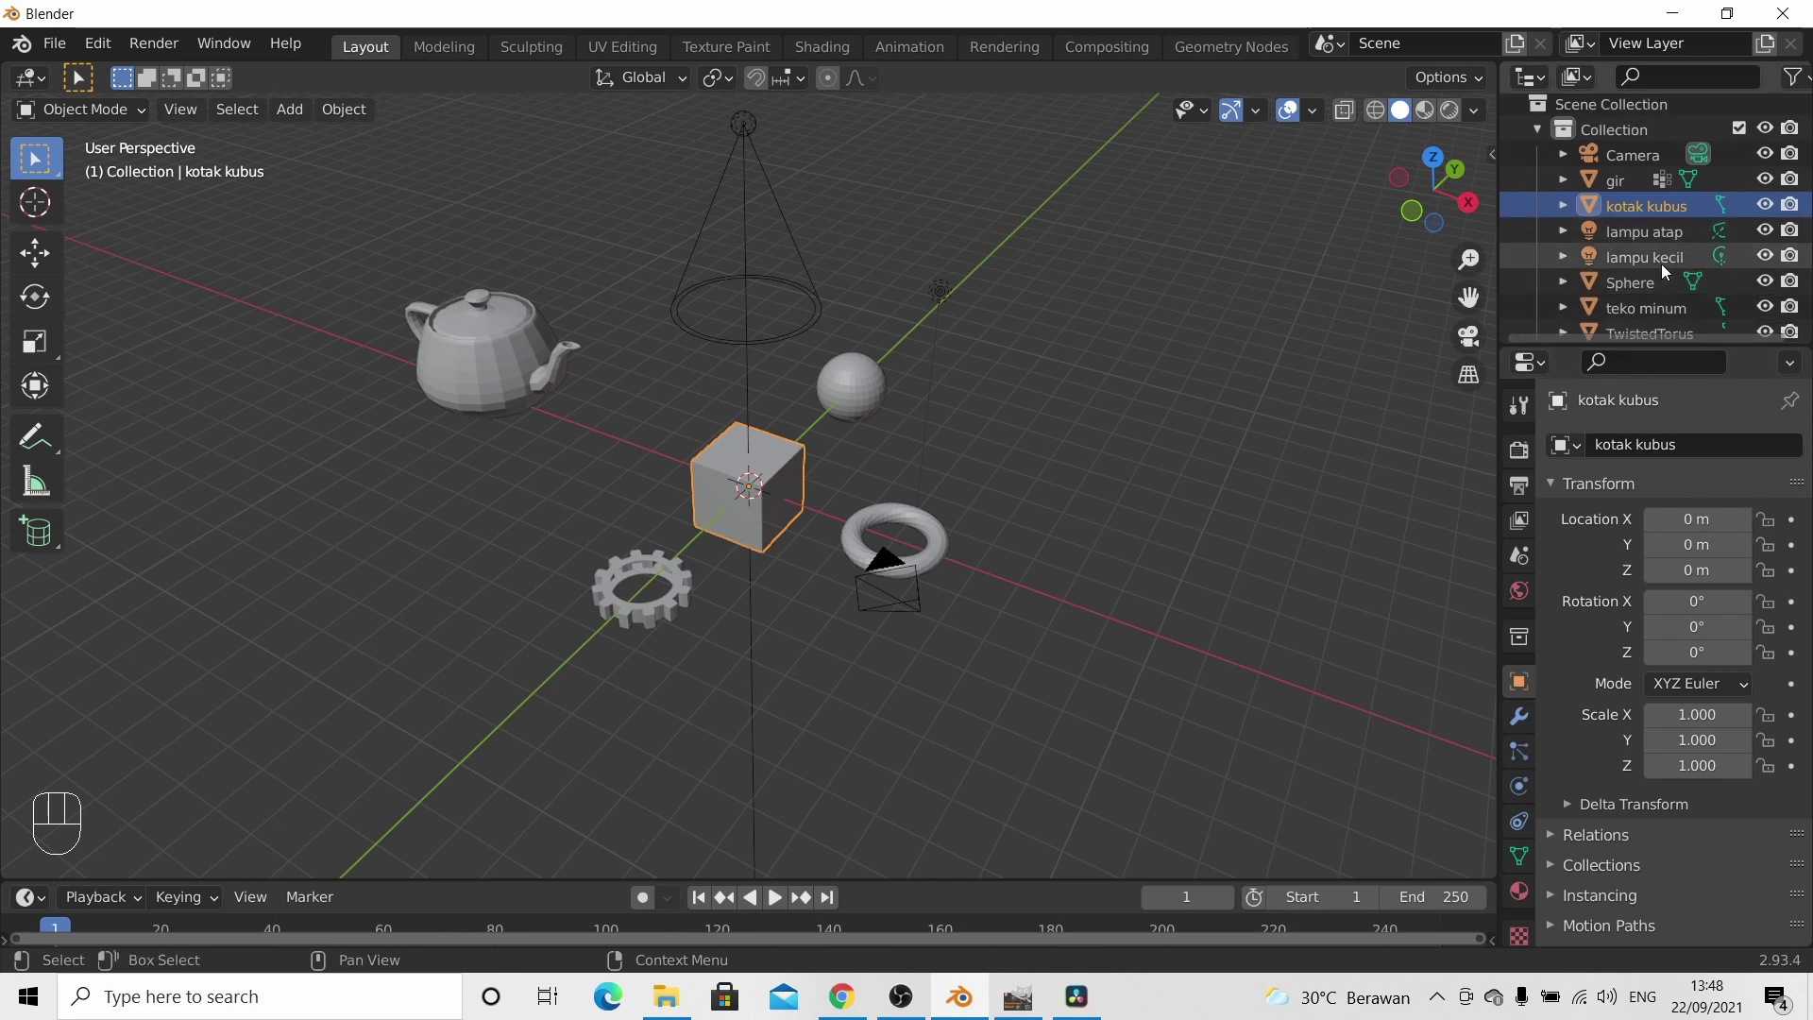
pyautogui.scroll(-2, 1662, 263)
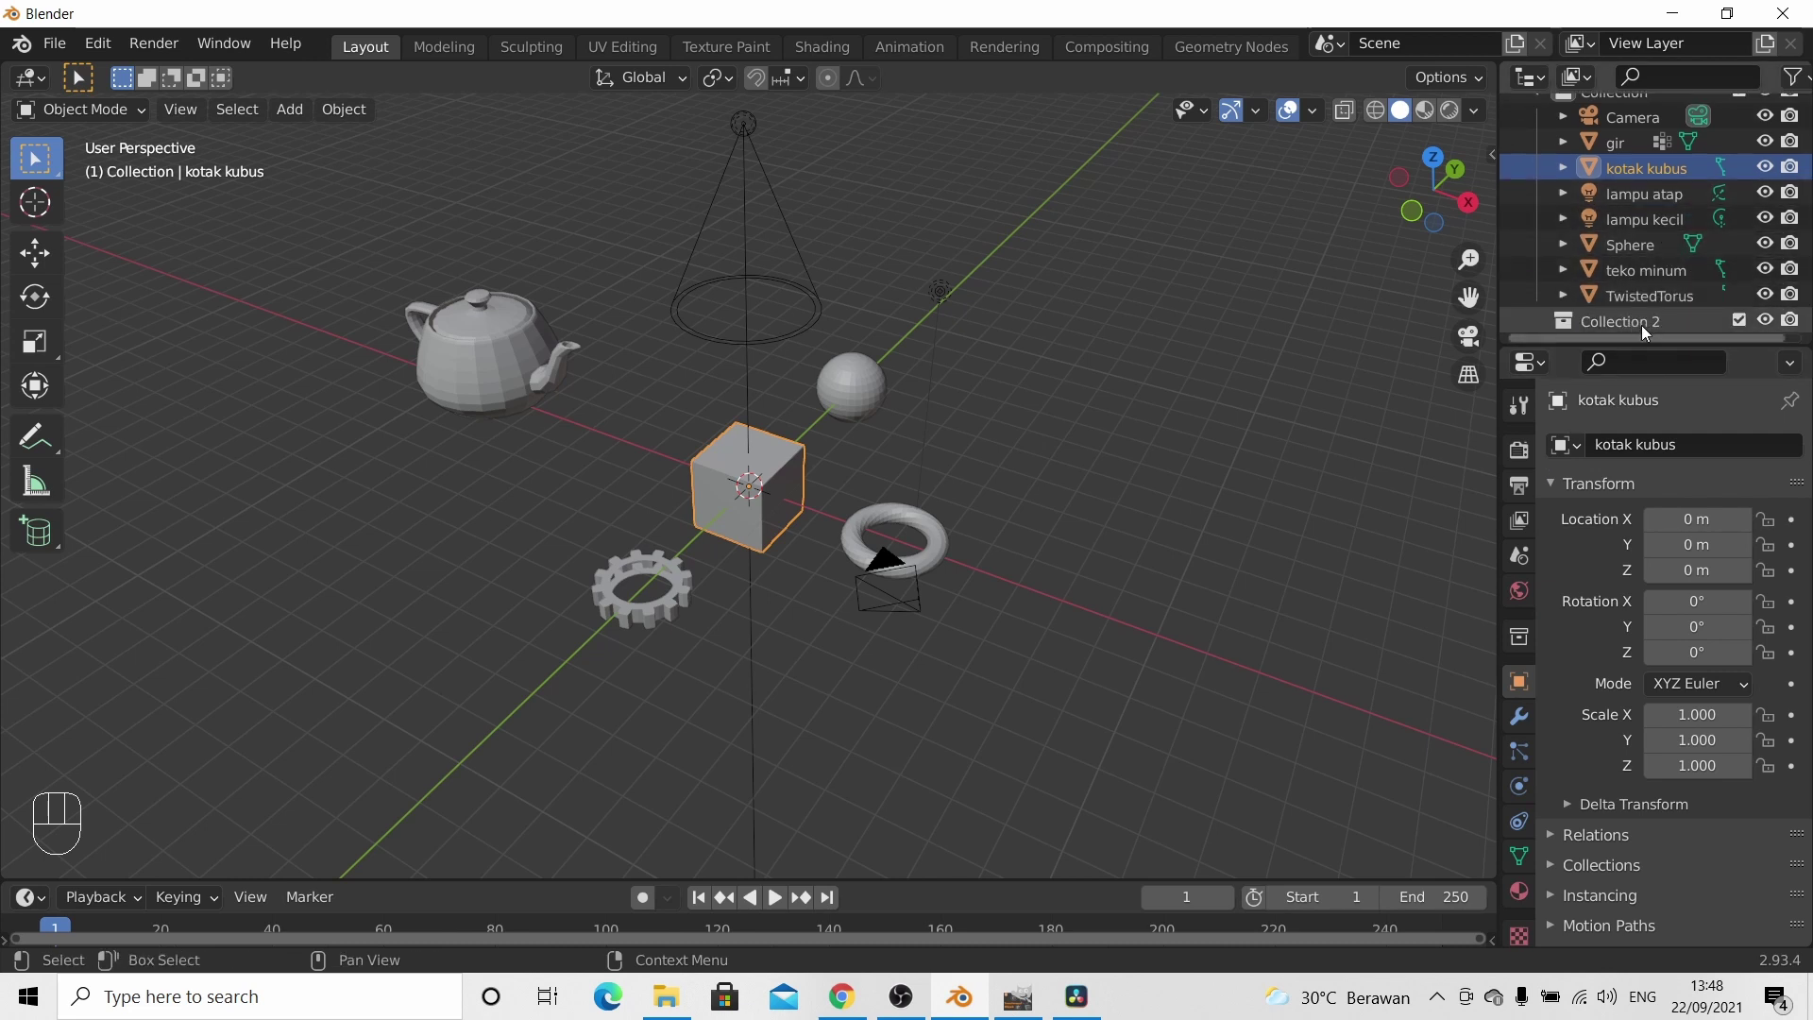
pyautogui.doubleClick(1653, 321)
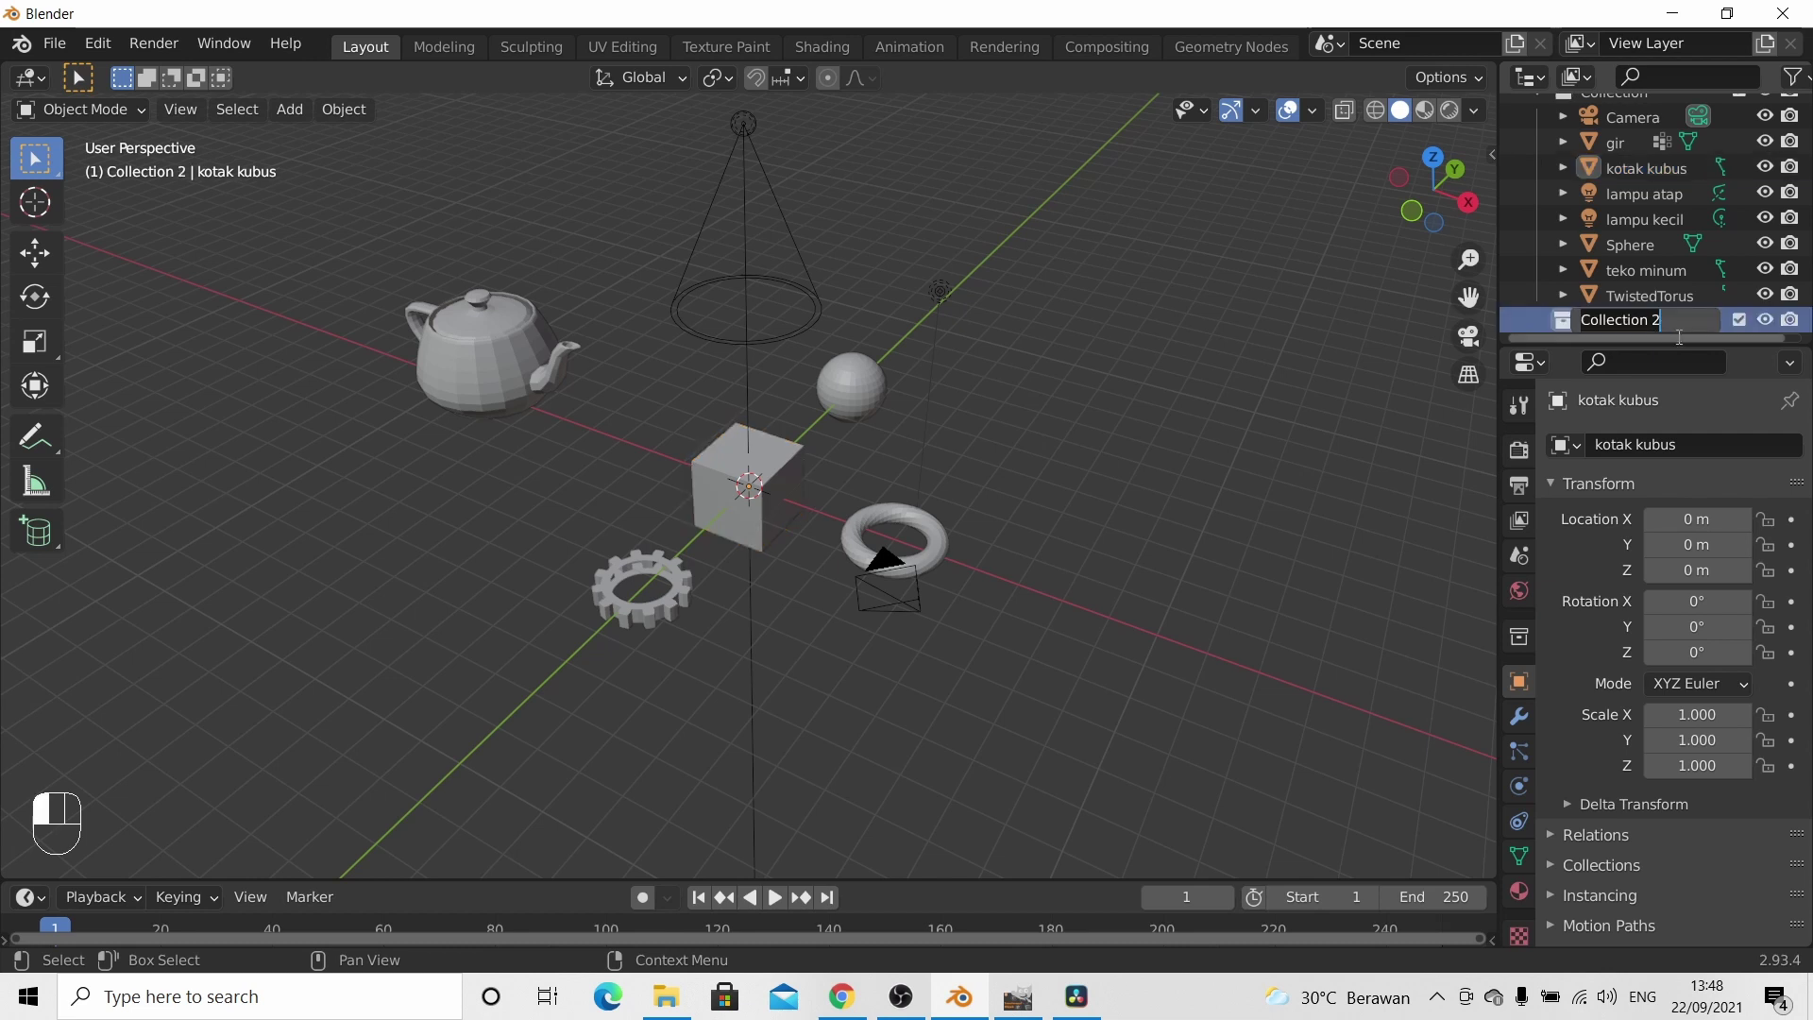
pyautogui.write('lampu')
pyautogui.press('Return')
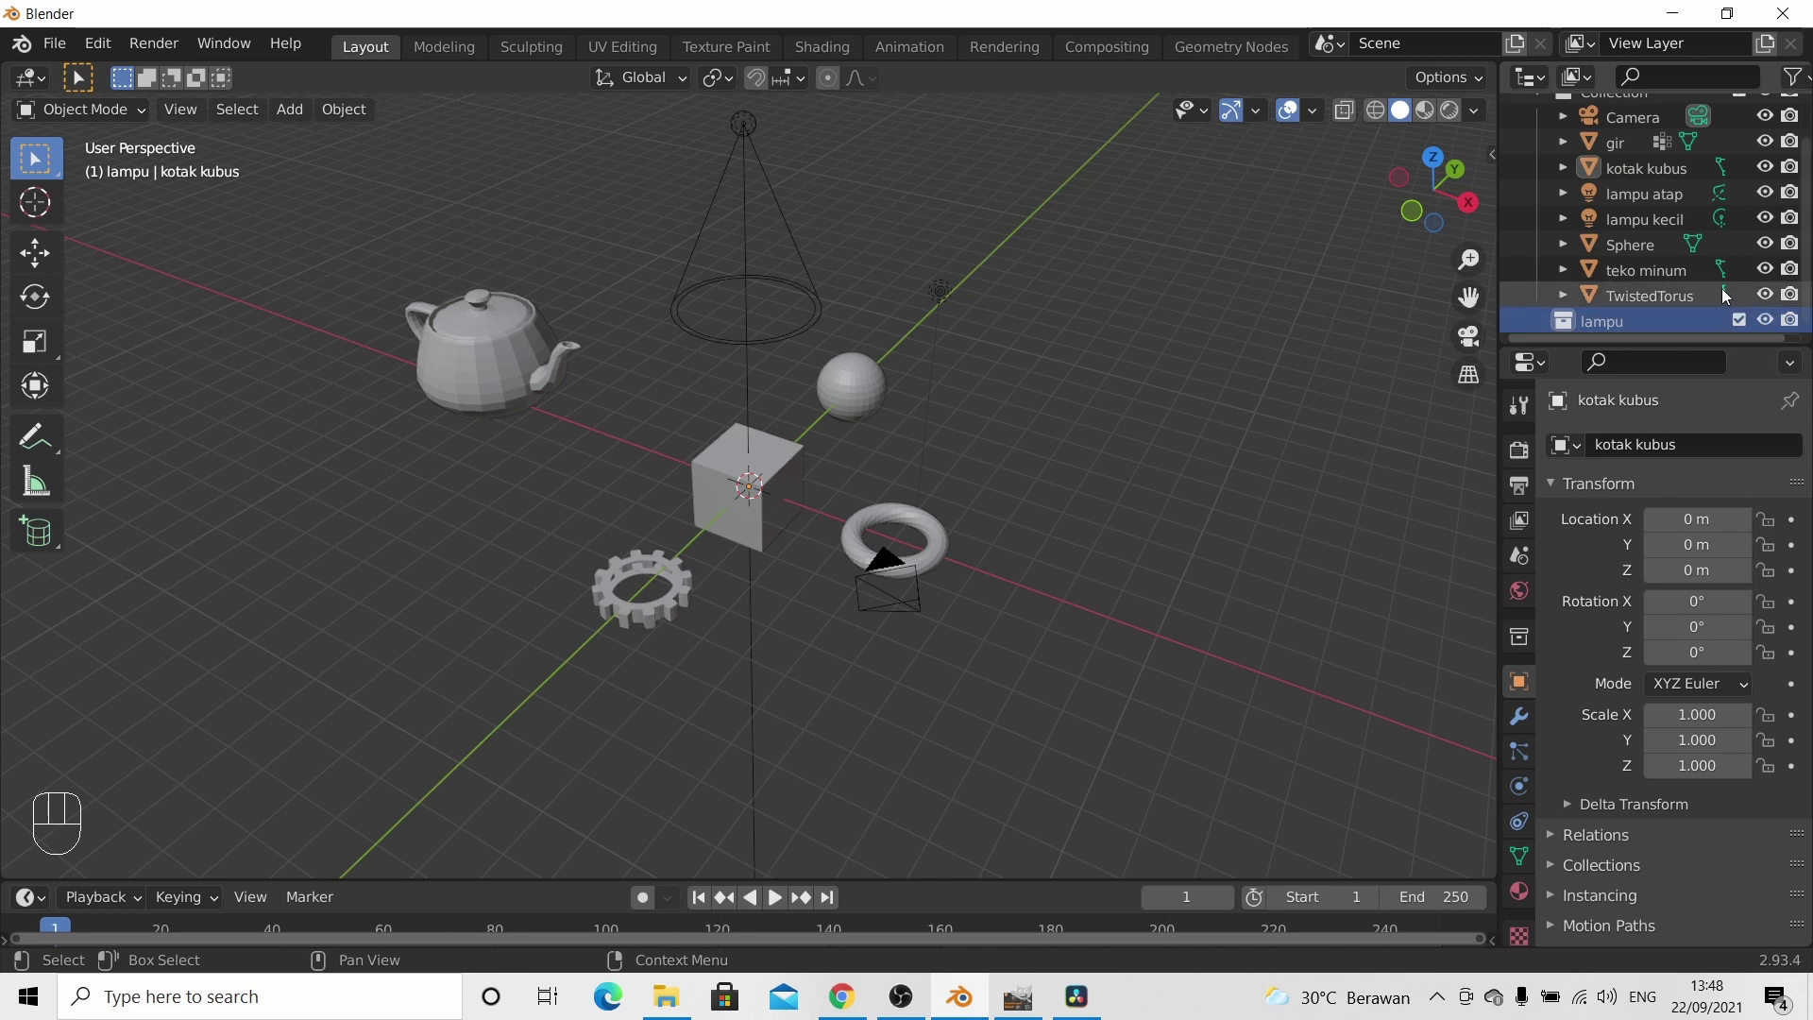
# - Select both lights, lampu atap and lampu kecil, in the outliner and move them into the lampu collection
pyautogui.scroll(2, 1625, 264)
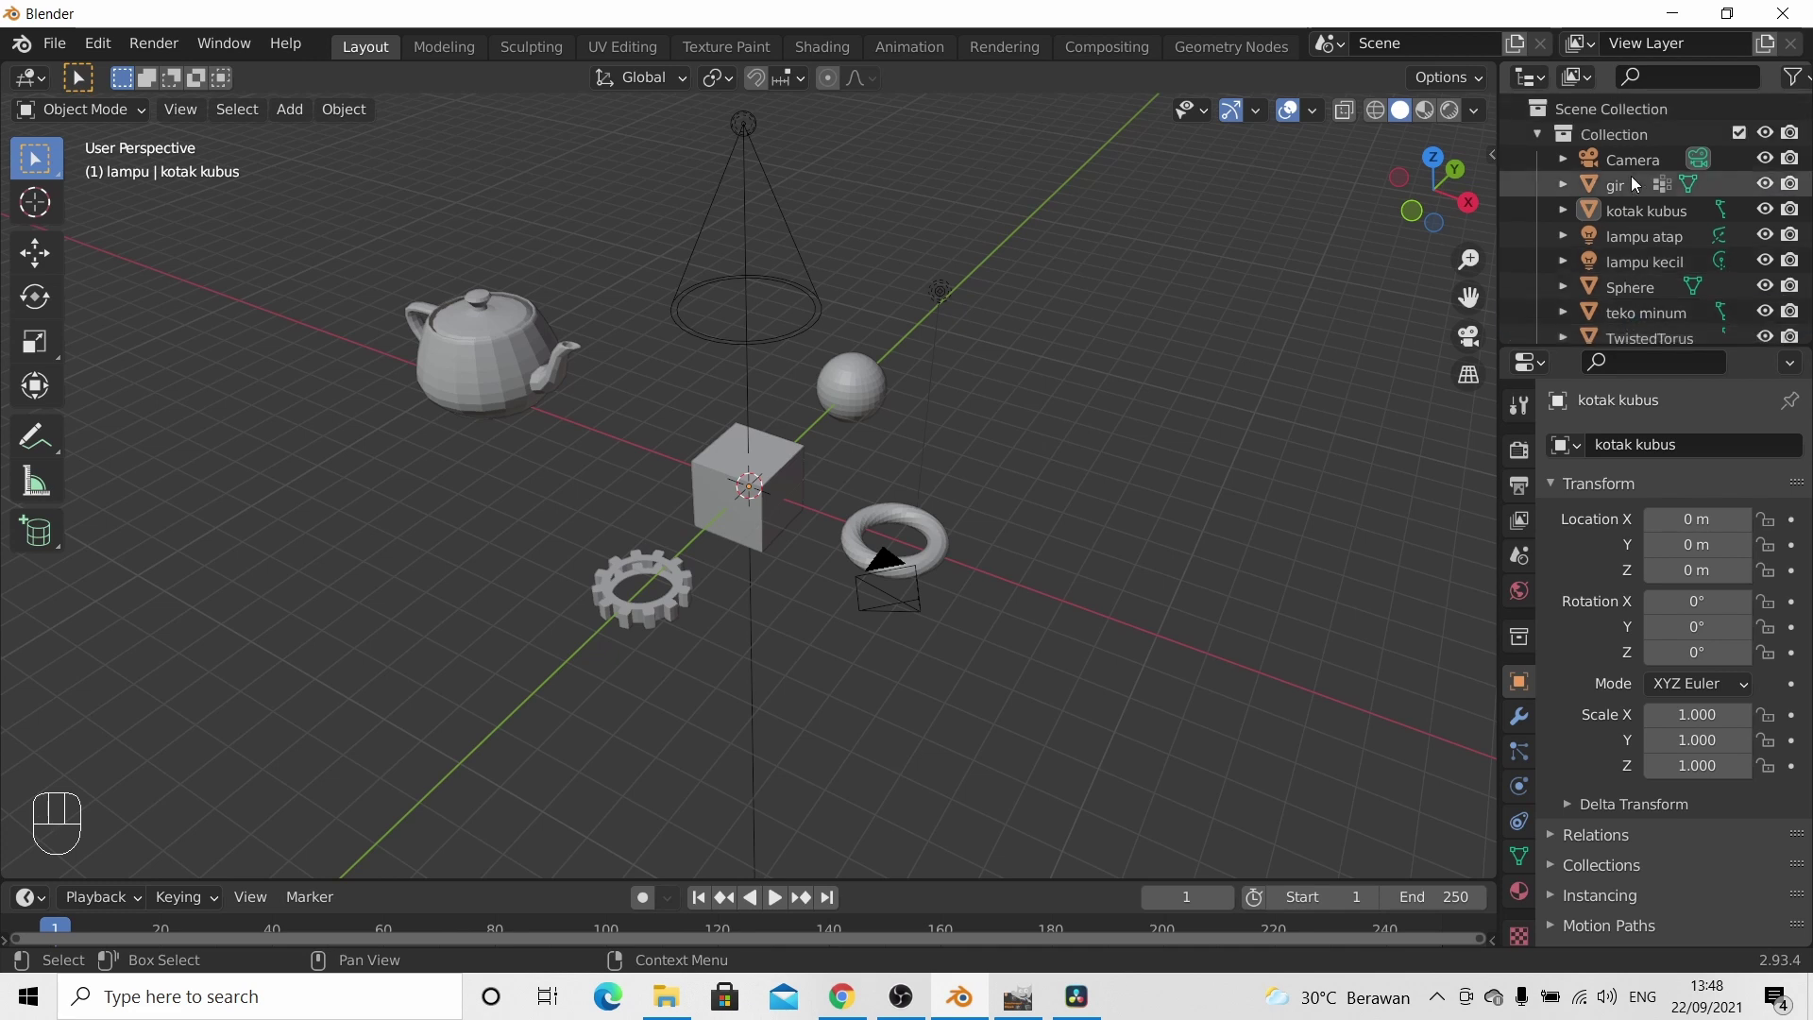
pyautogui.scroll(-2, 1651, 206)
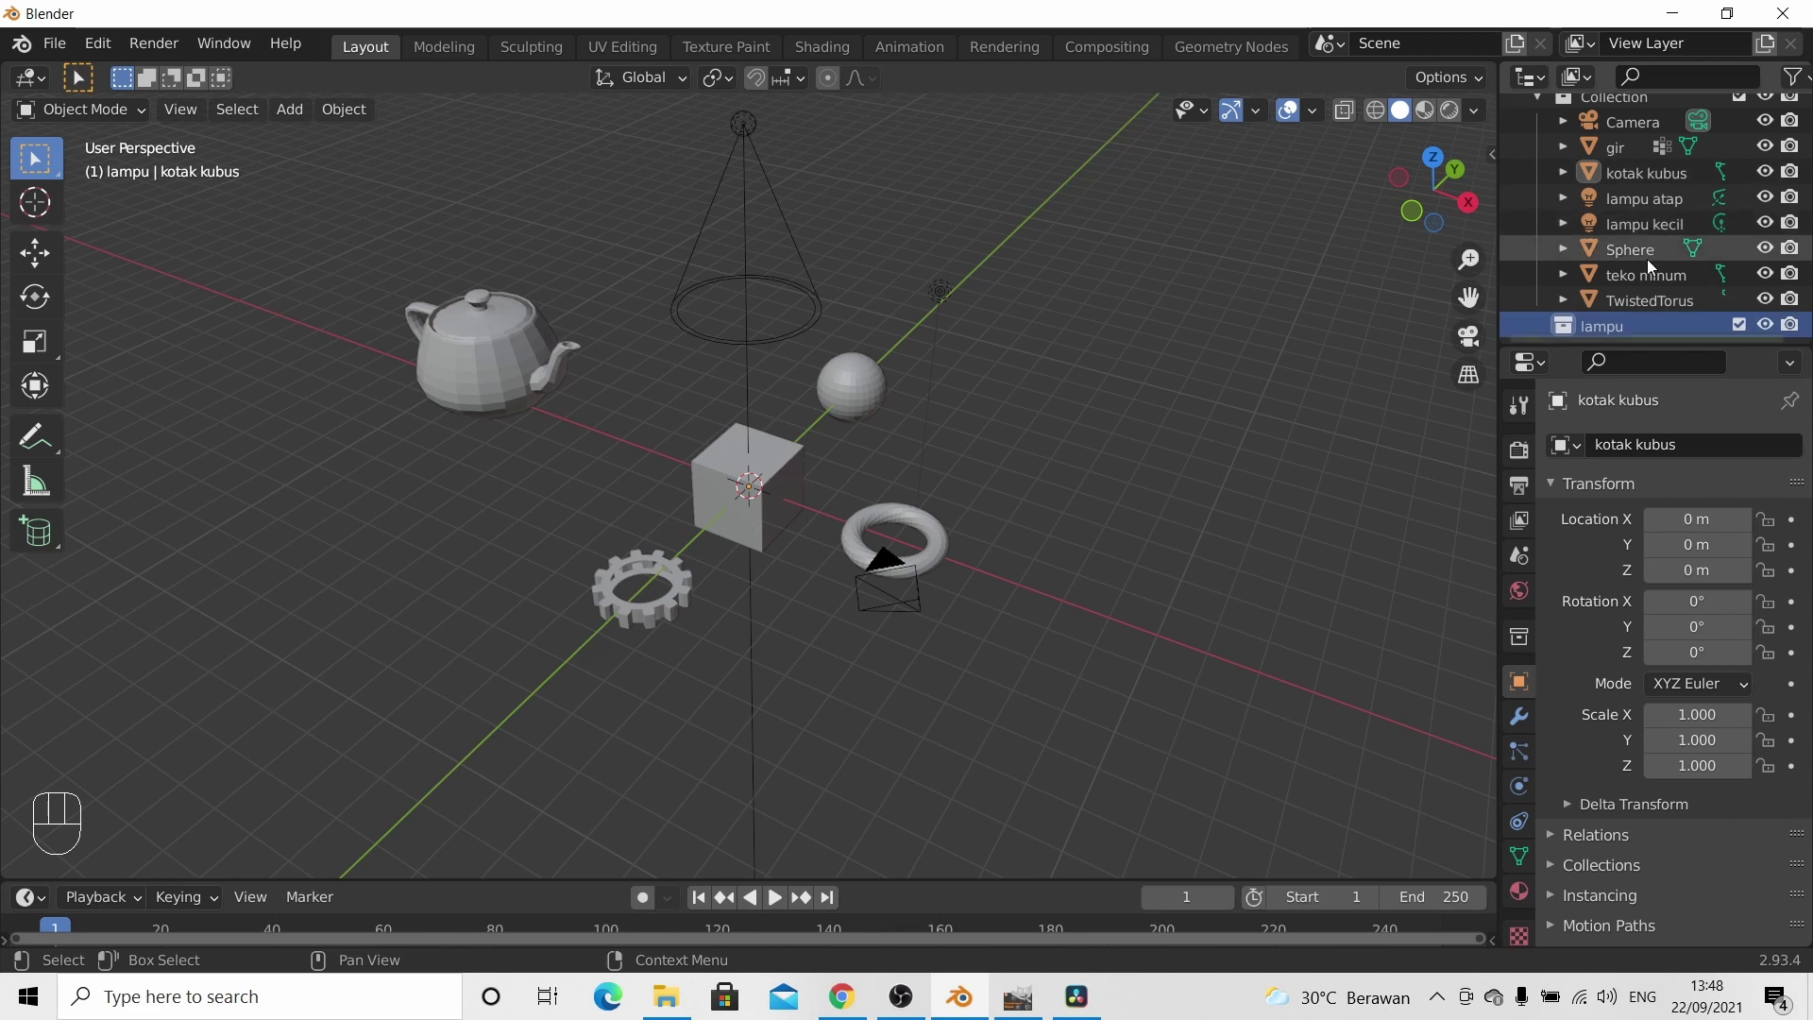
pyautogui.click(1640, 199)
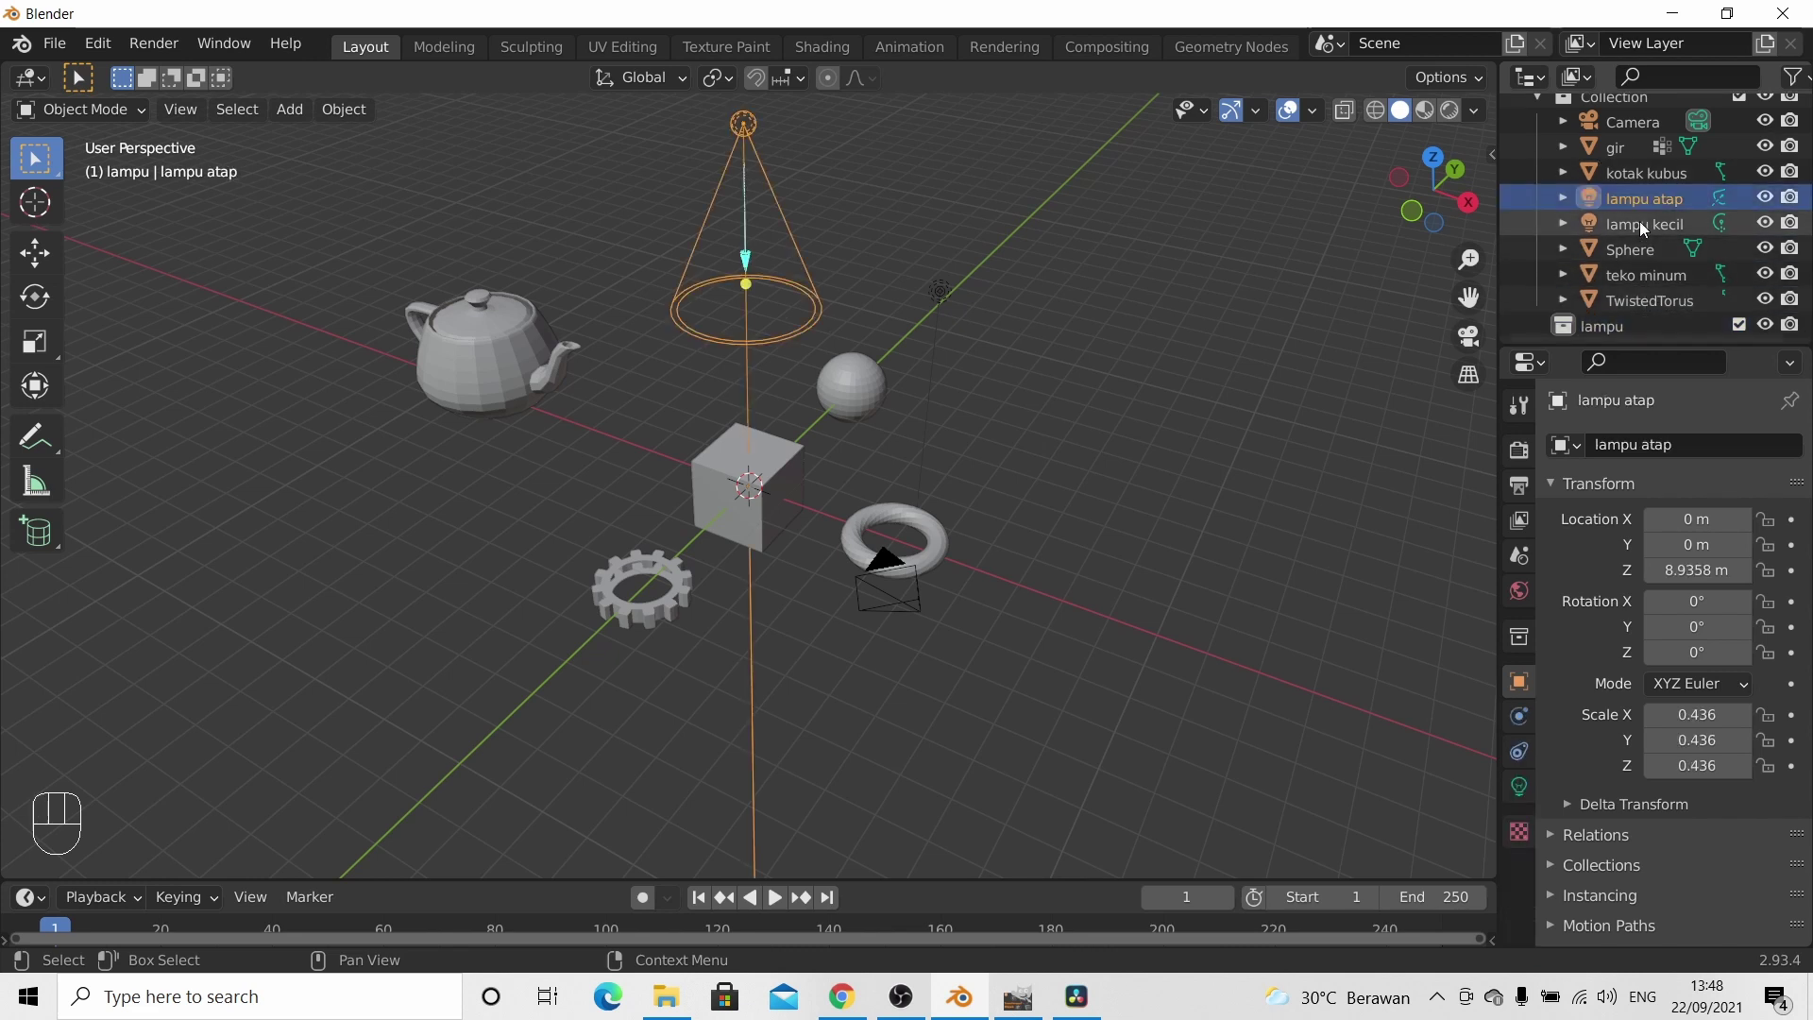
pyautogui.click(1639, 223)
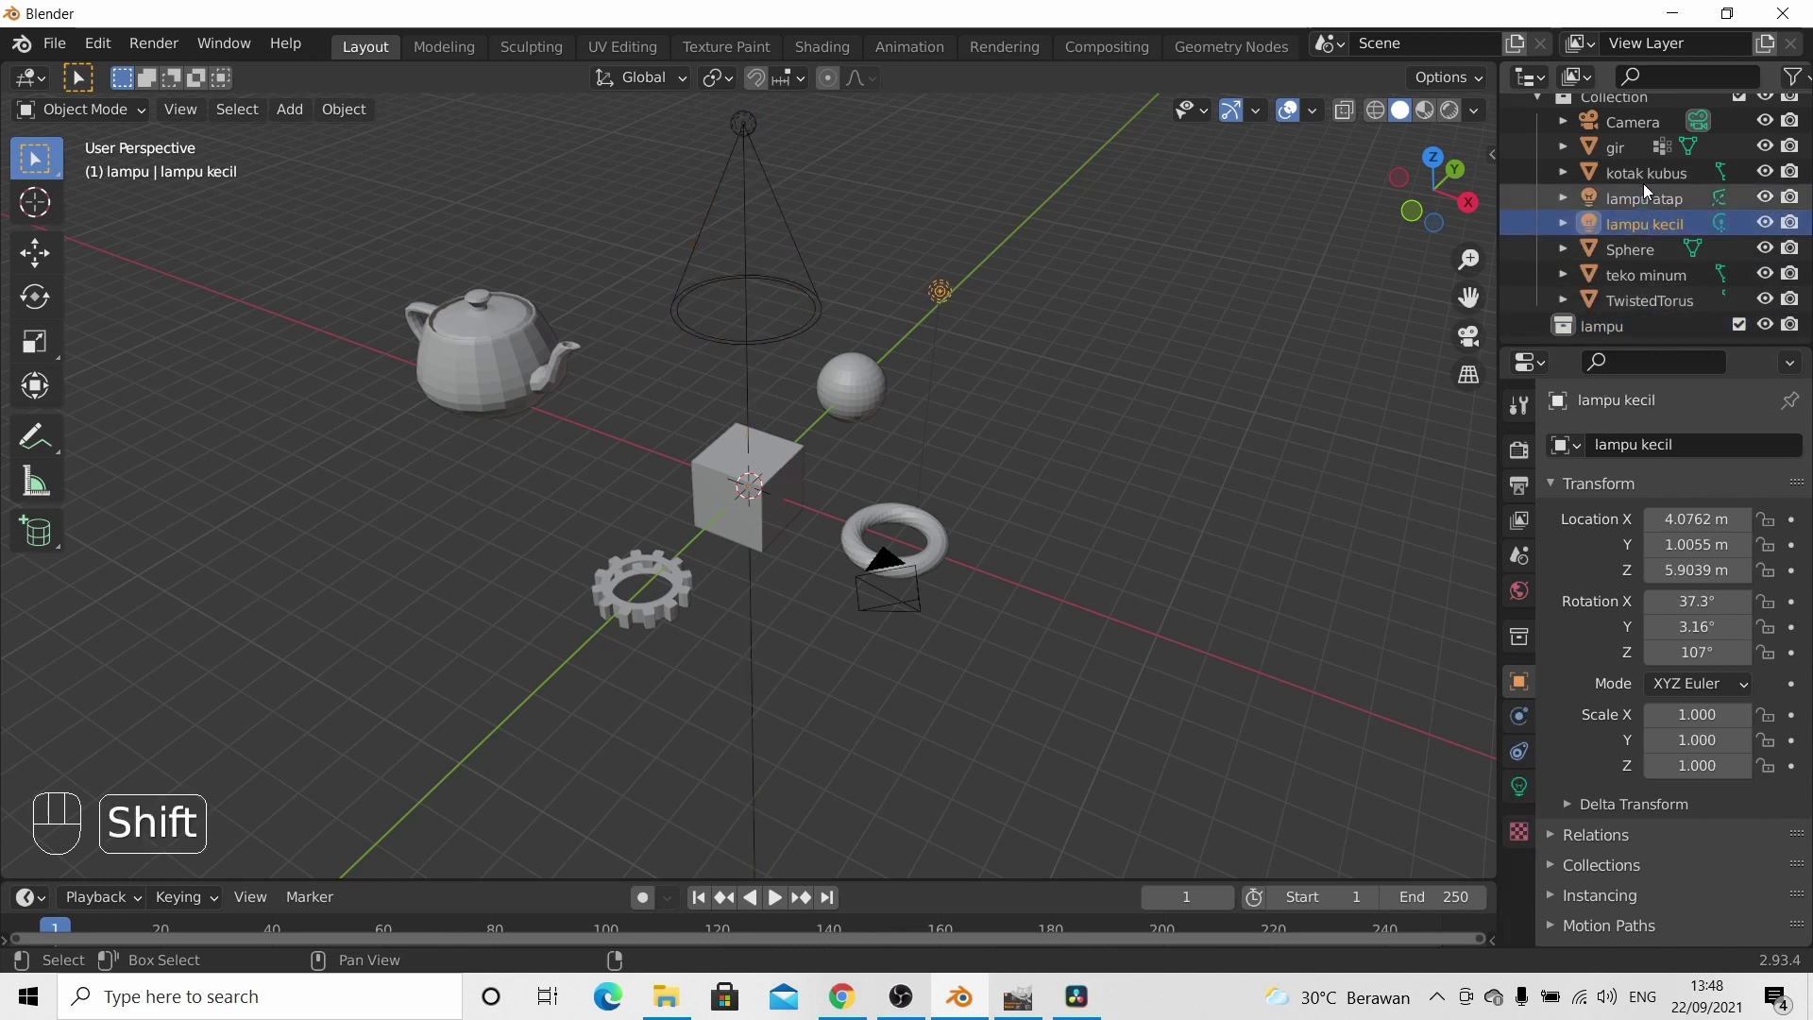
pyautogui.keyDown('shift'); pyautogui.click(1644, 181); pyautogui.keyUp('shift')
pyautogui.click(1651, 168)
pyautogui.click(1642, 197)
pyautogui.keyDown('shift'); pyautogui.click(1629, 221); pyautogui.keyUp('shift')
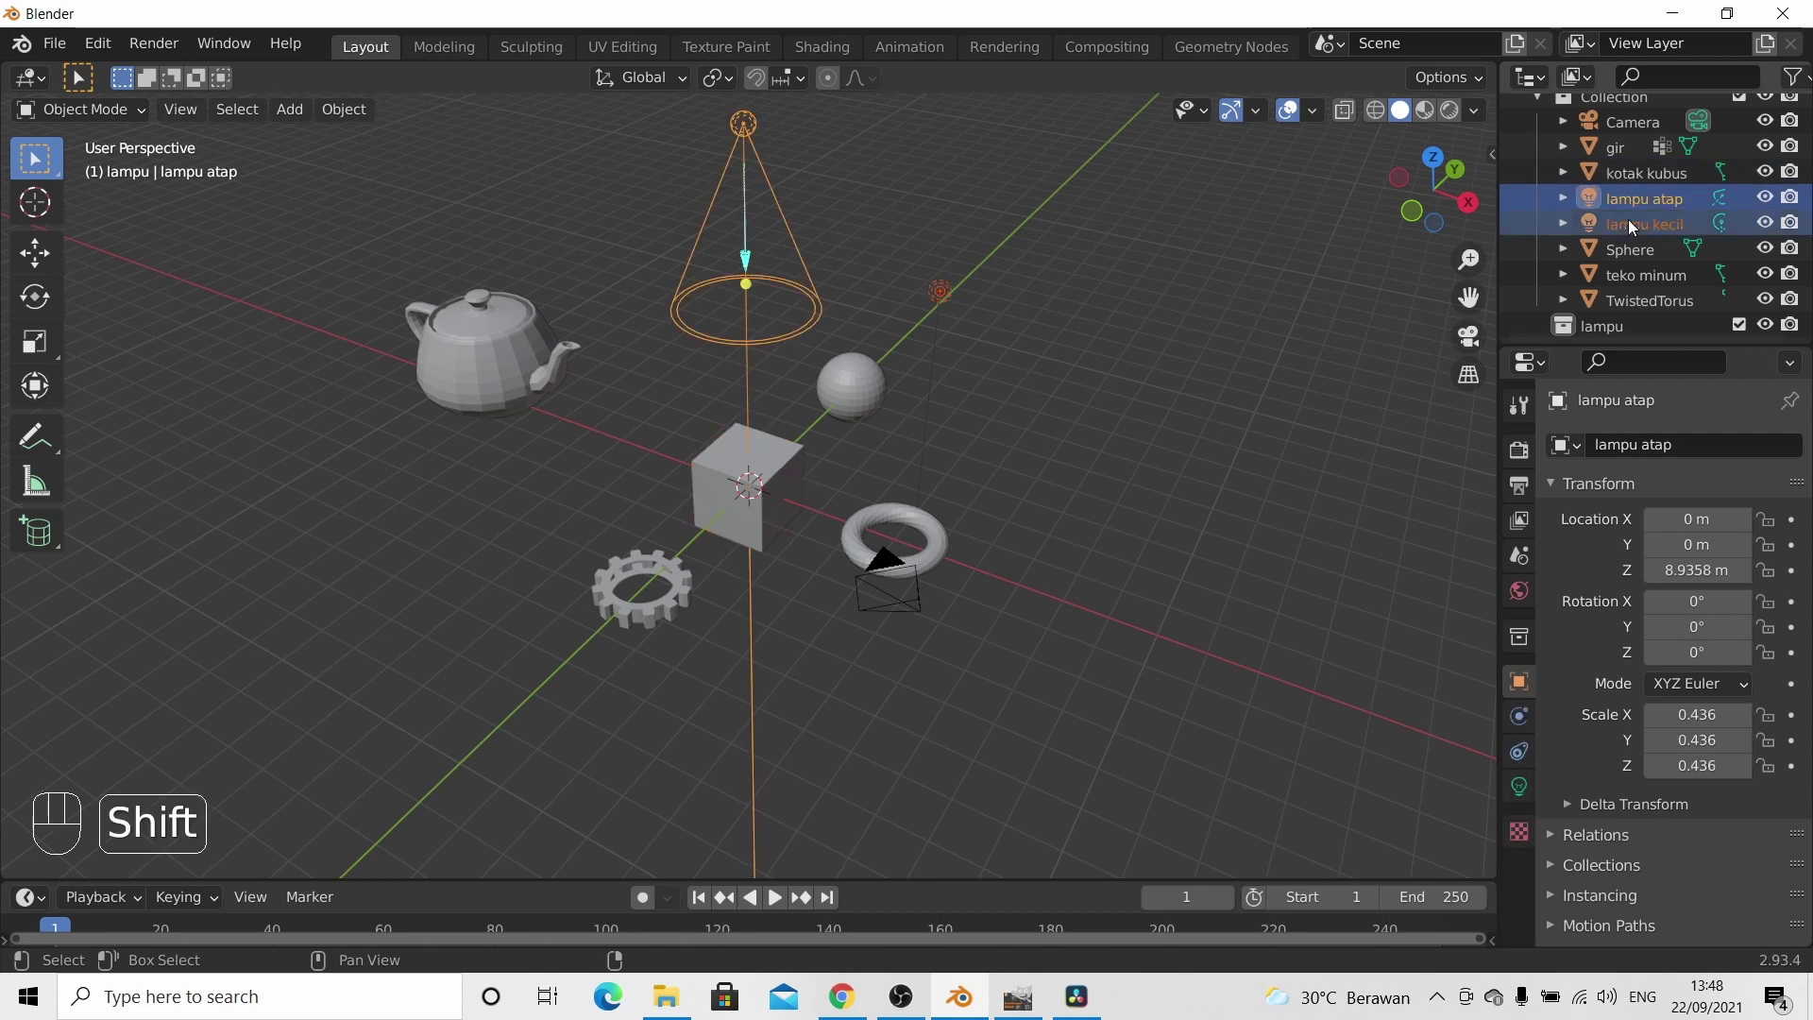
pyautogui.scroll(1, 1636, 224)
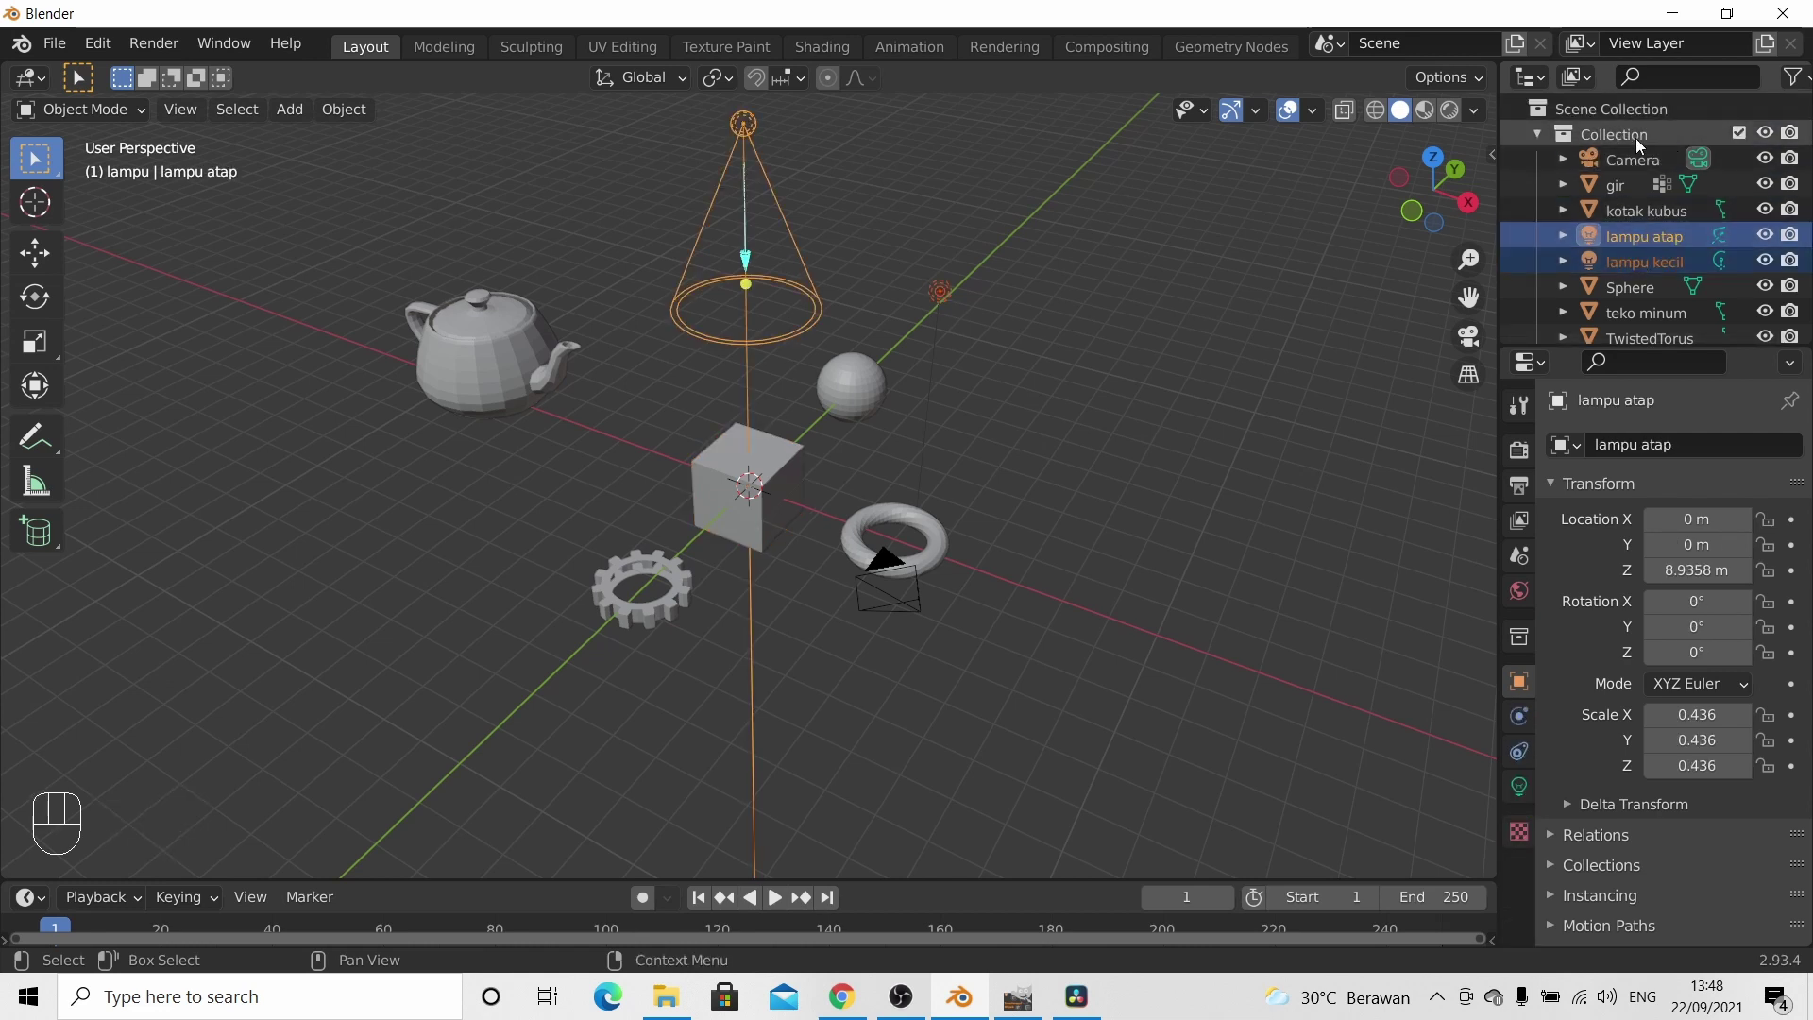
pyautogui.scroll(-2, 1667, 283)
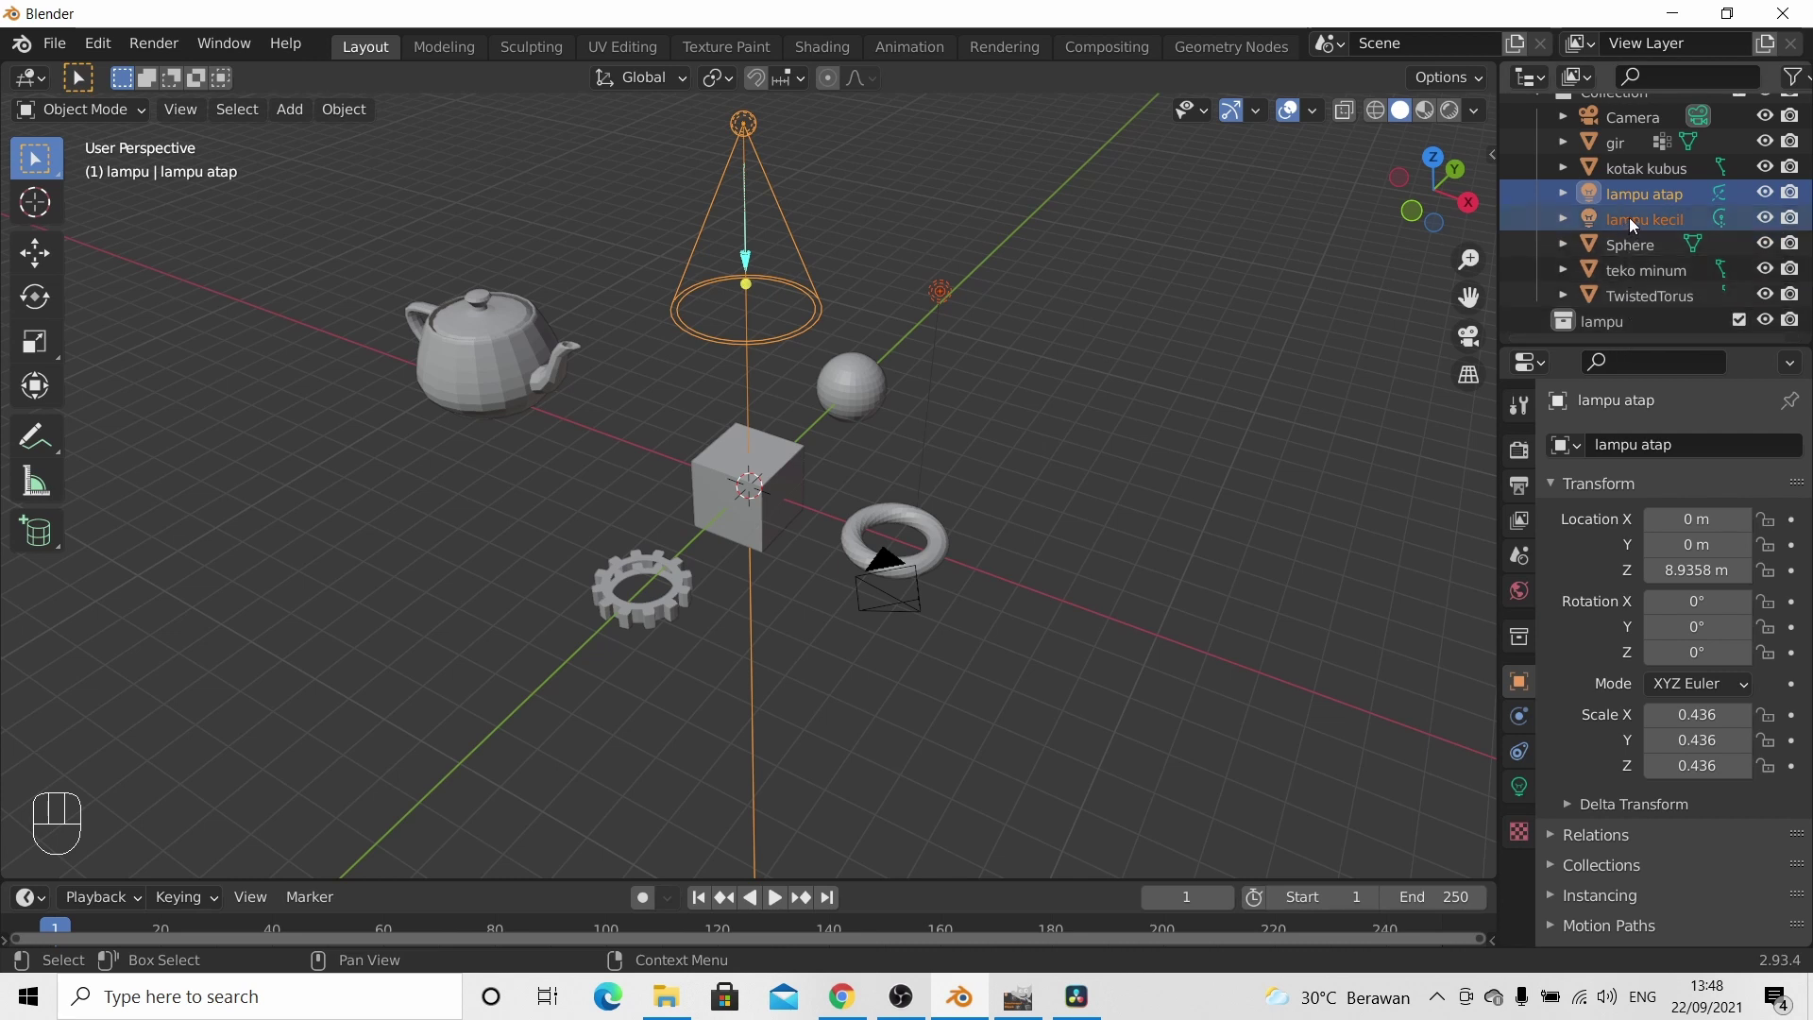
pyautogui.moveTo(1629, 218); pyautogui.dragTo(1606, 322)
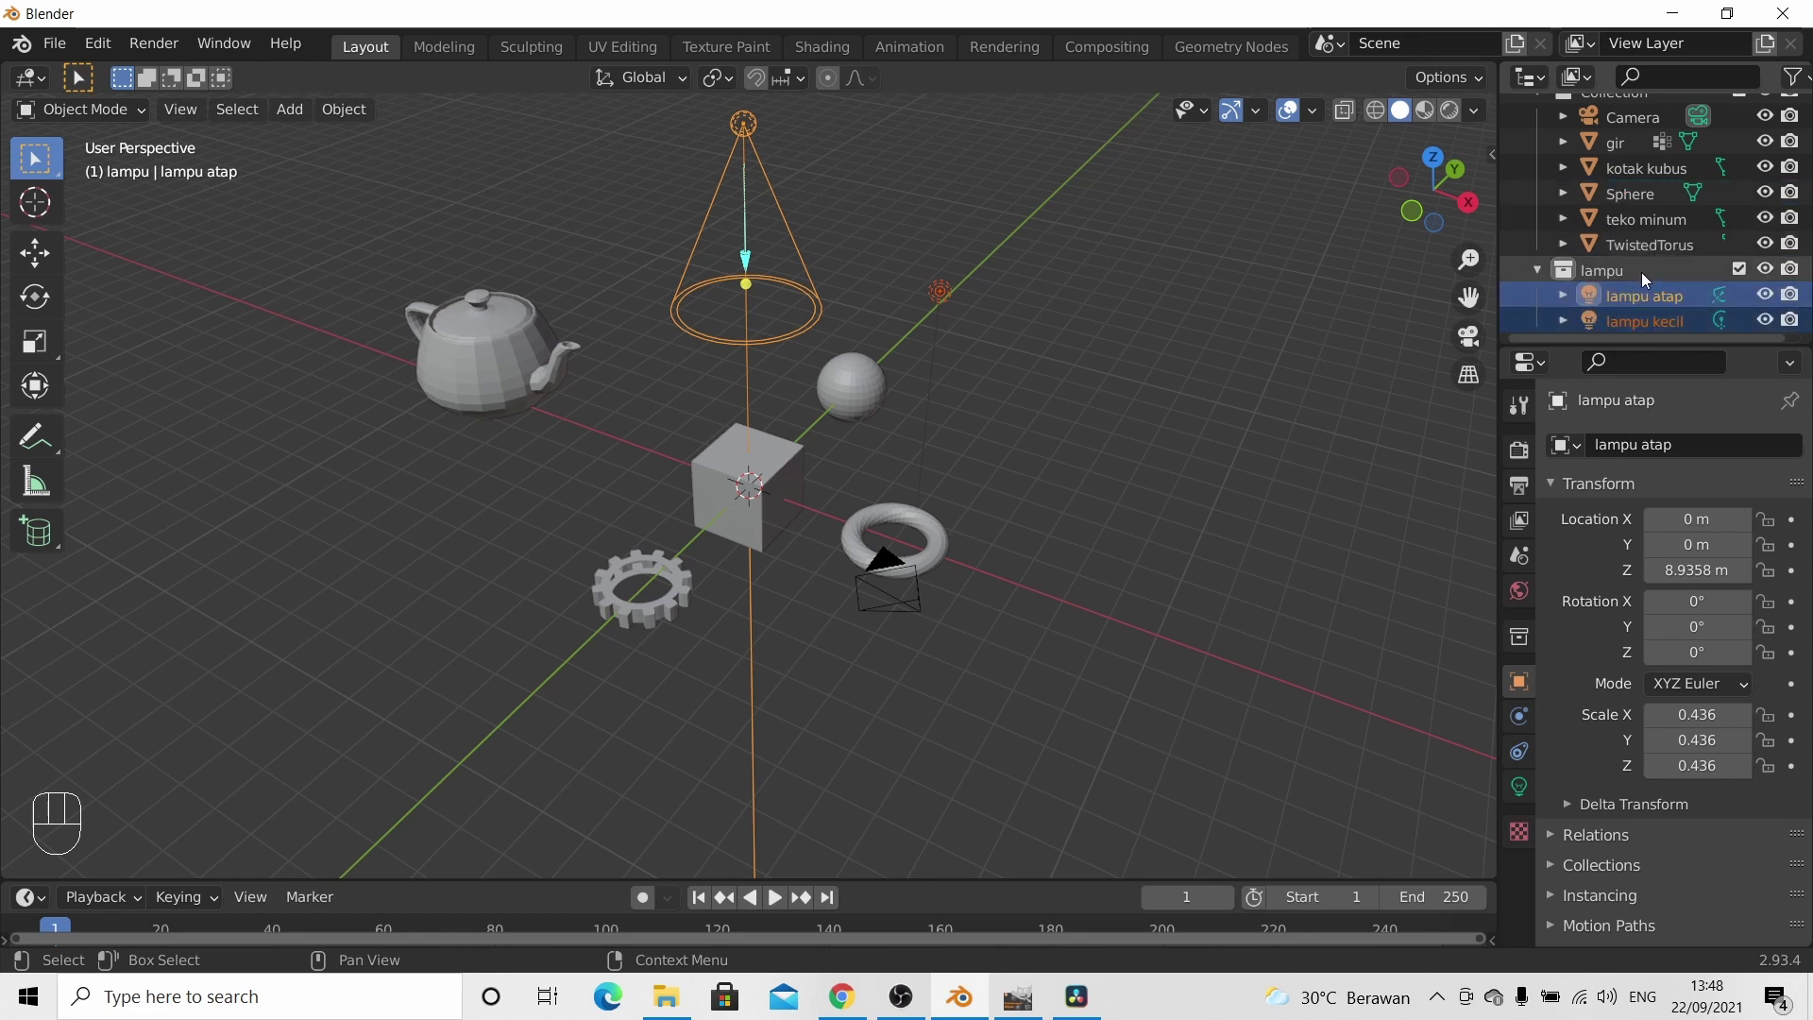
pyautogui.scroll(2, 1639, 270)
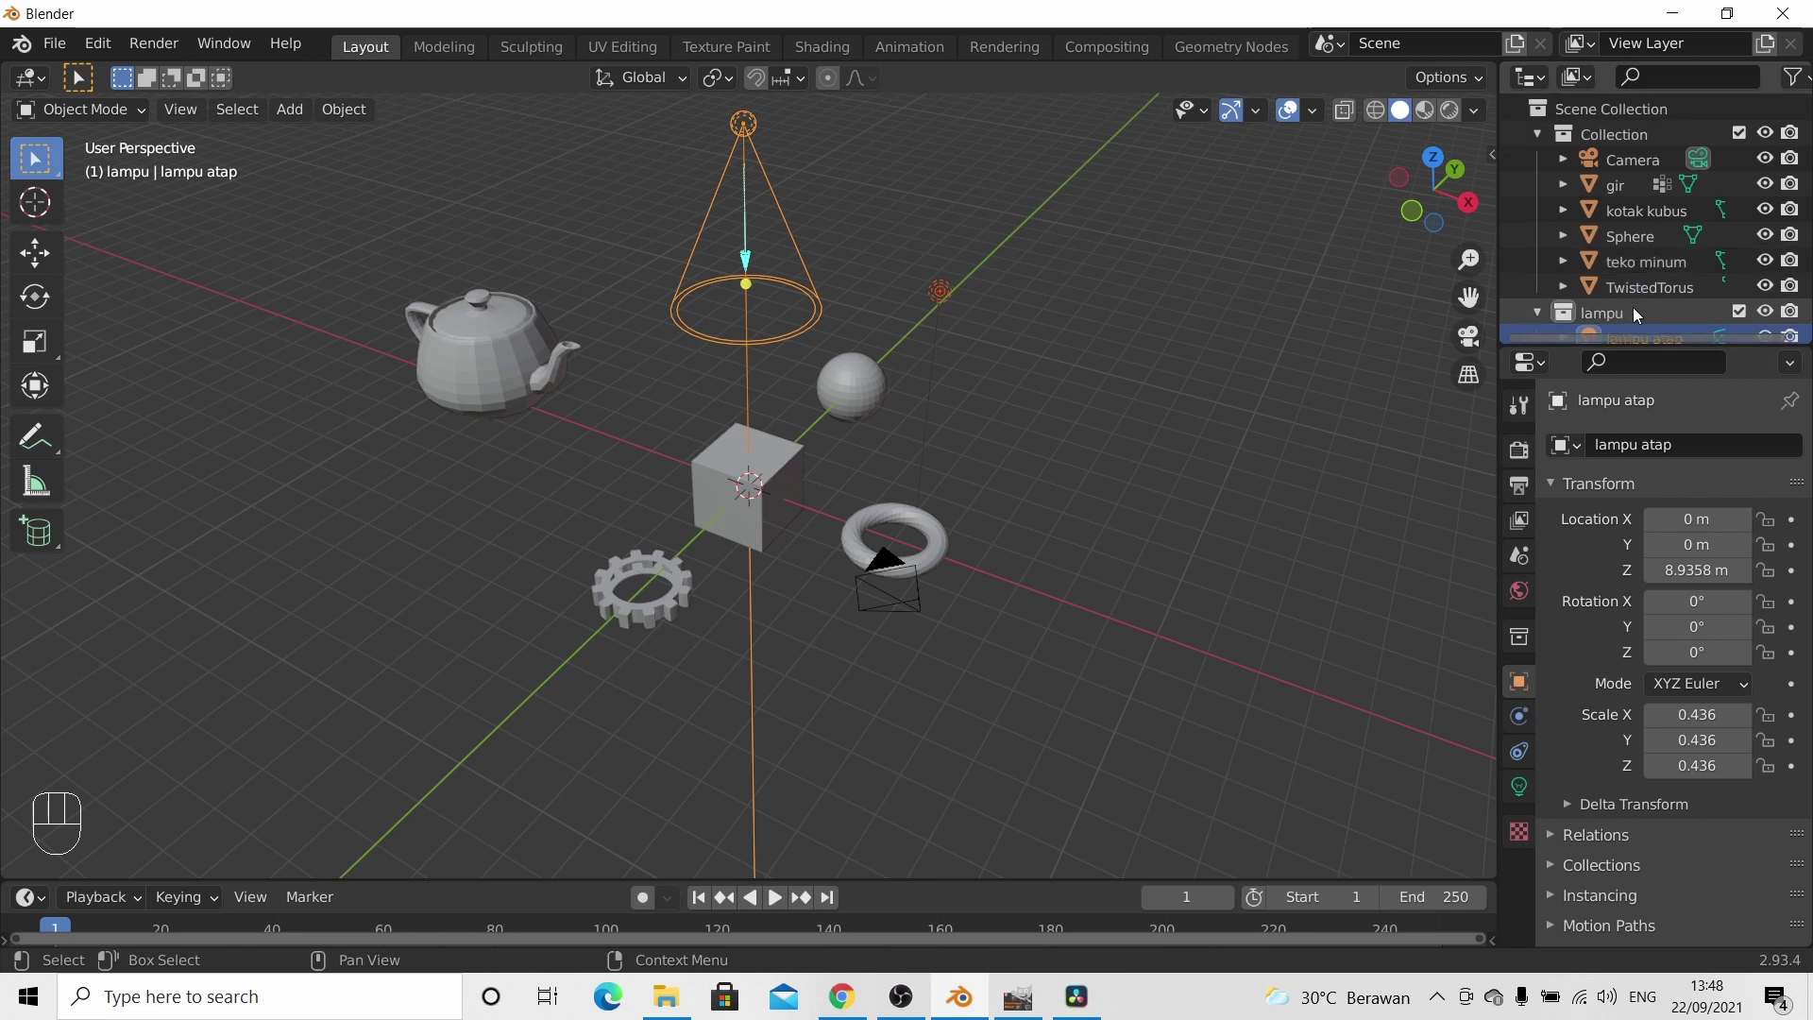
pyautogui.scroll(-2, 1596, 304)
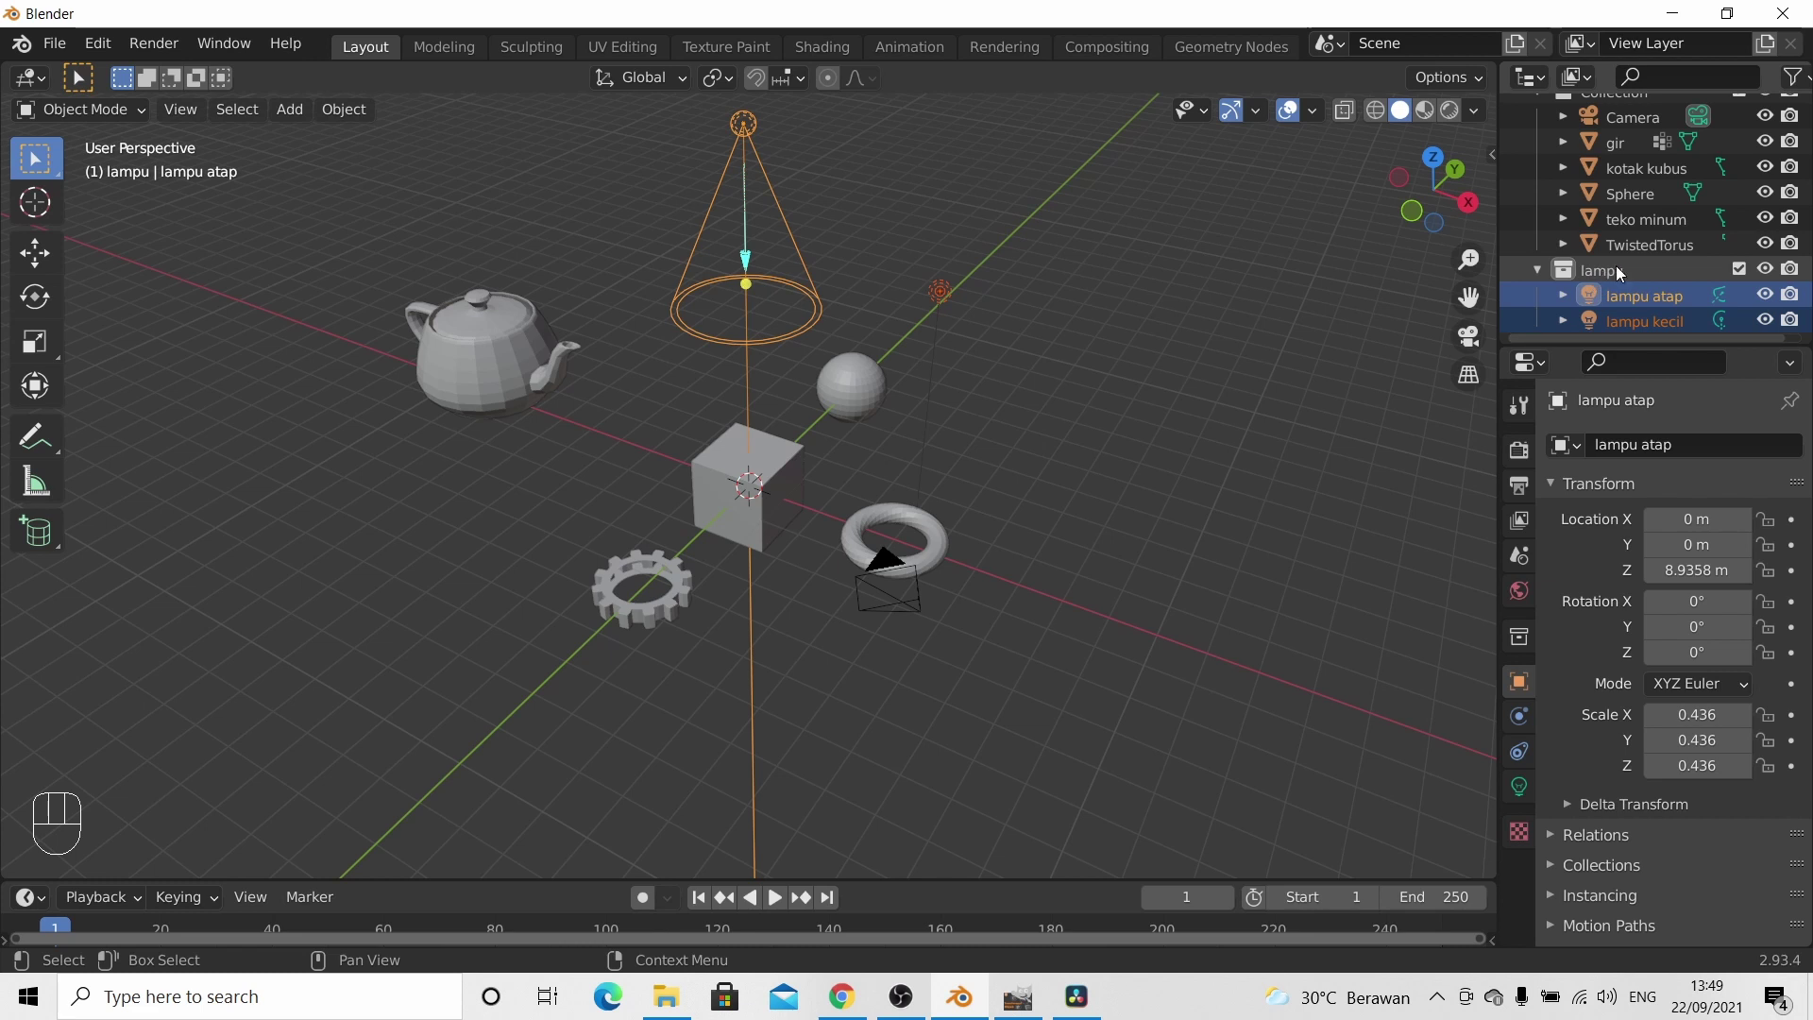
pyautogui.scroll(2, 1640, 295)
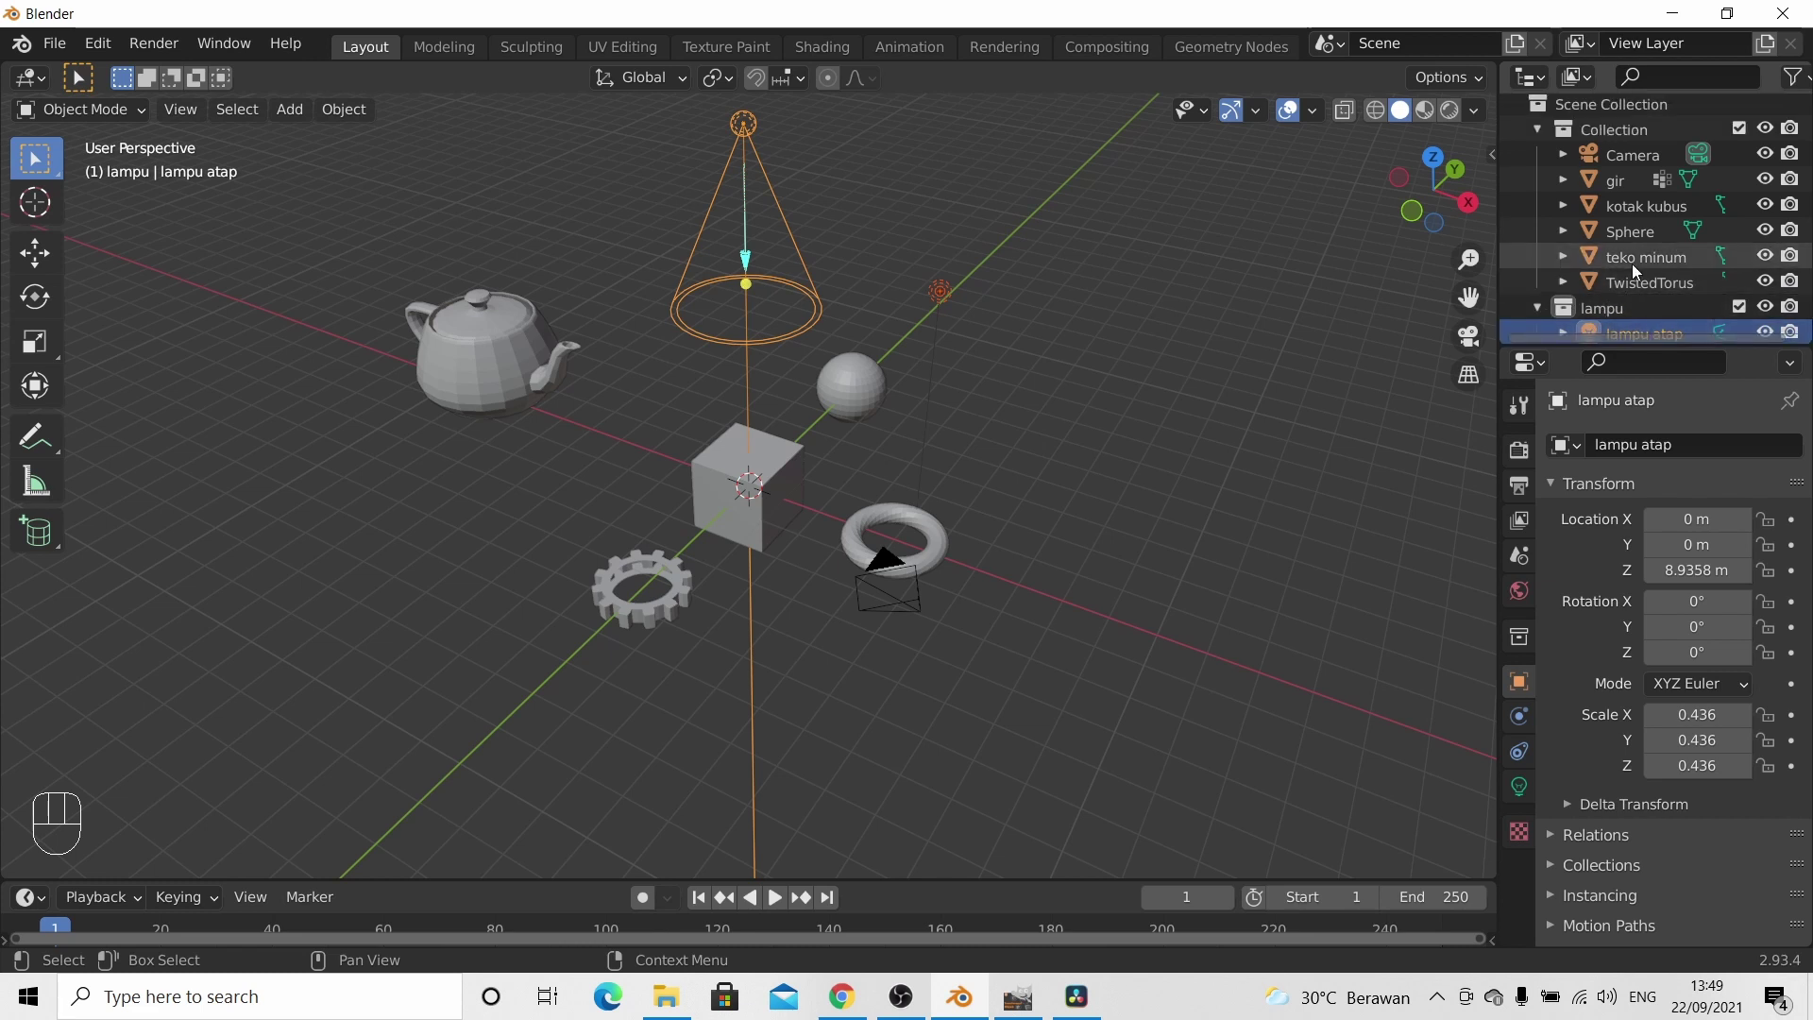
# - Undo the last collection move, select both lights in the viewport and move them into the lampu collection
pyautogui.hotkey('ctrl', 'z')
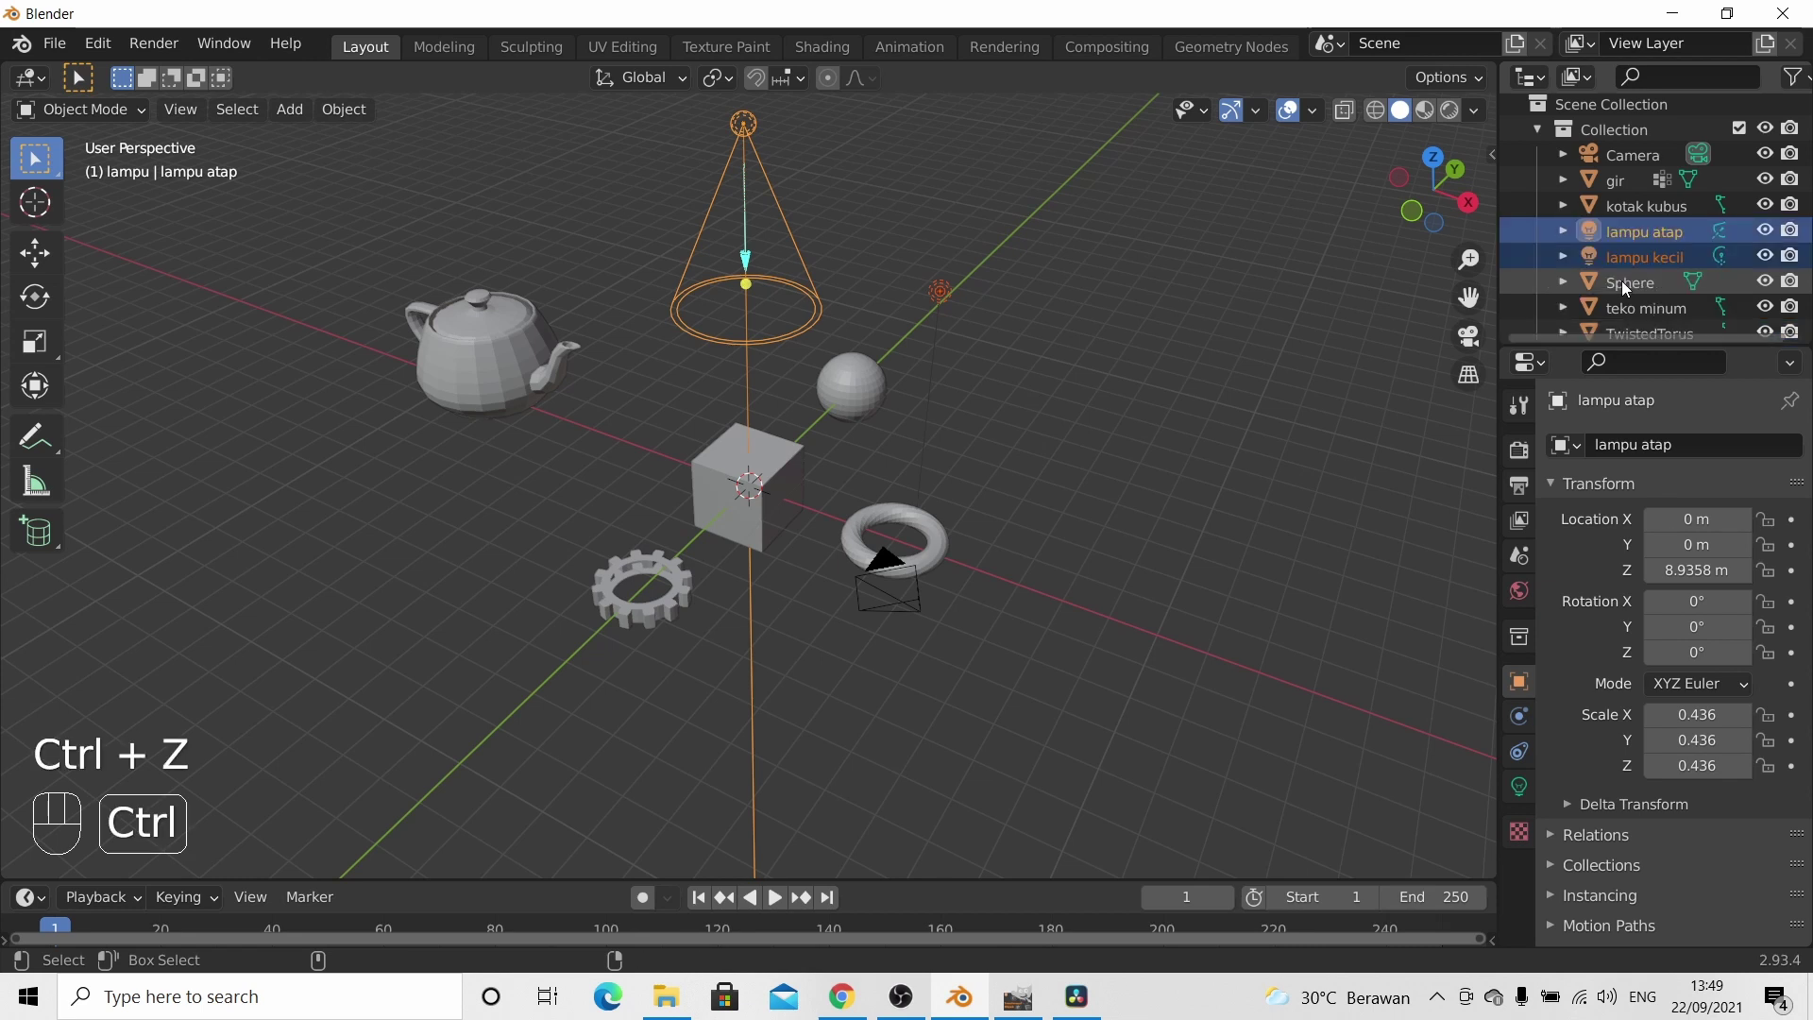
pyautogui.click(1011, 292)
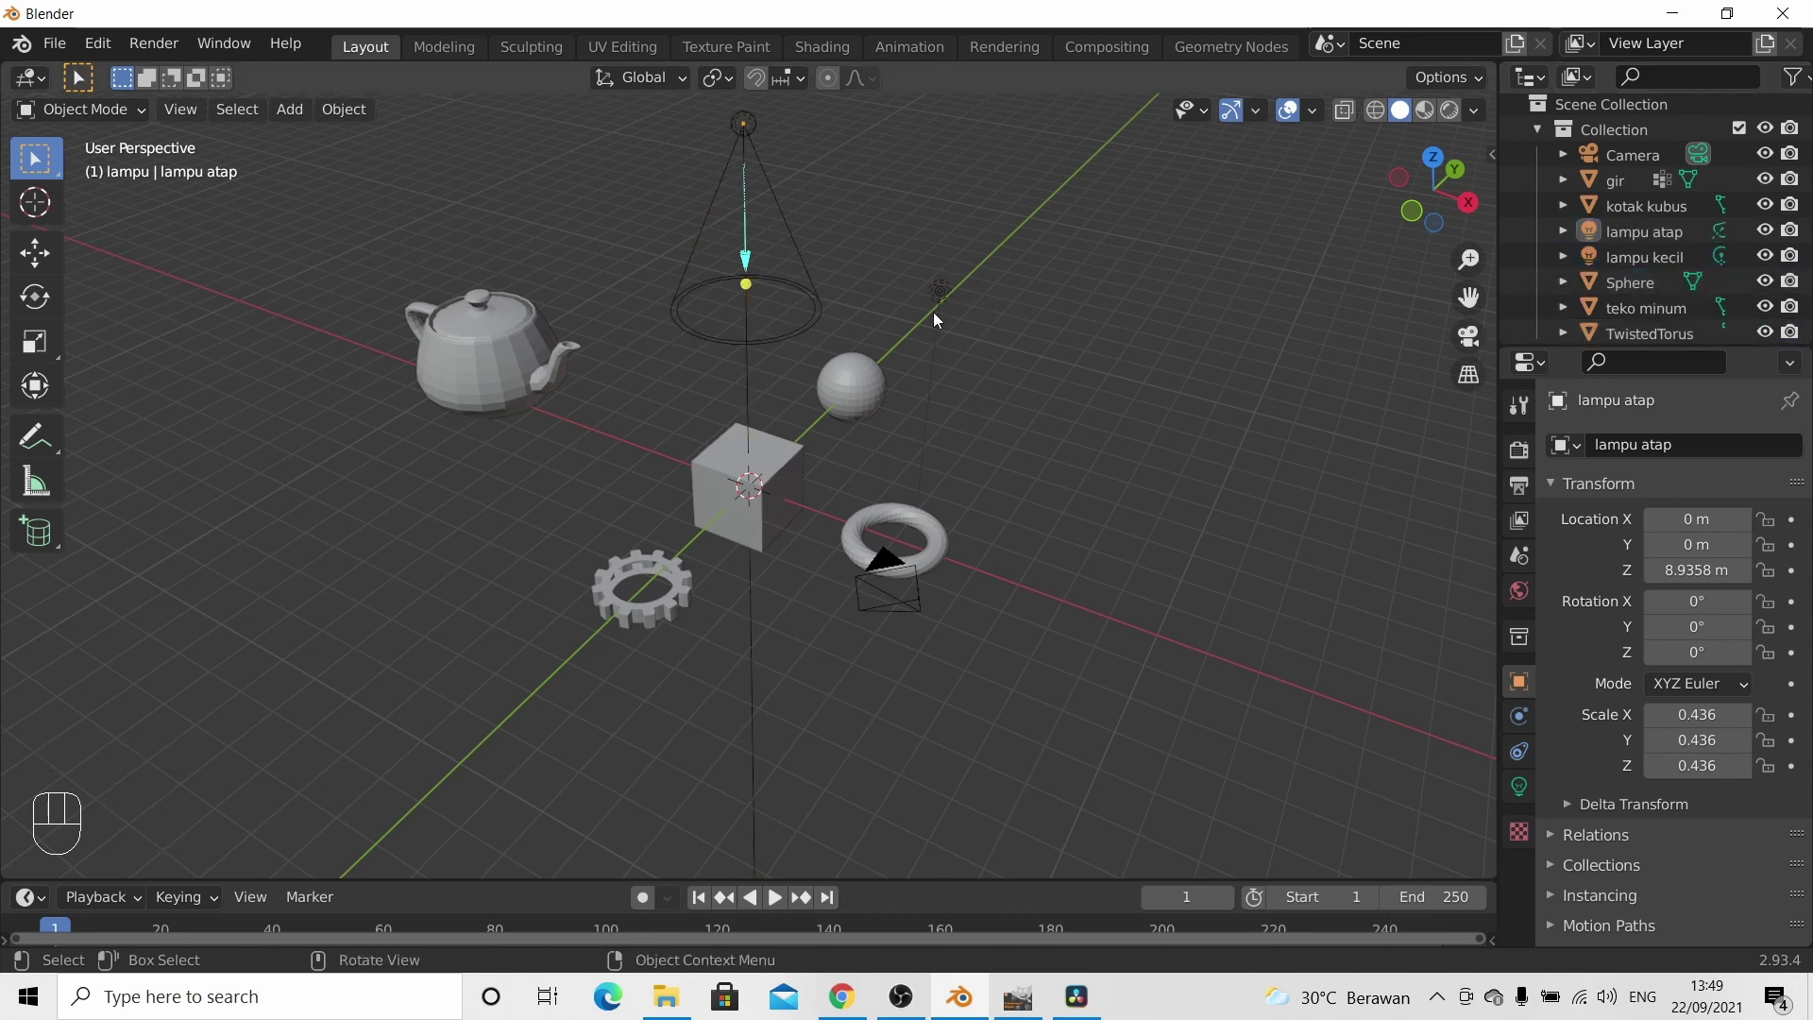
pyautogui.click(942, 295)
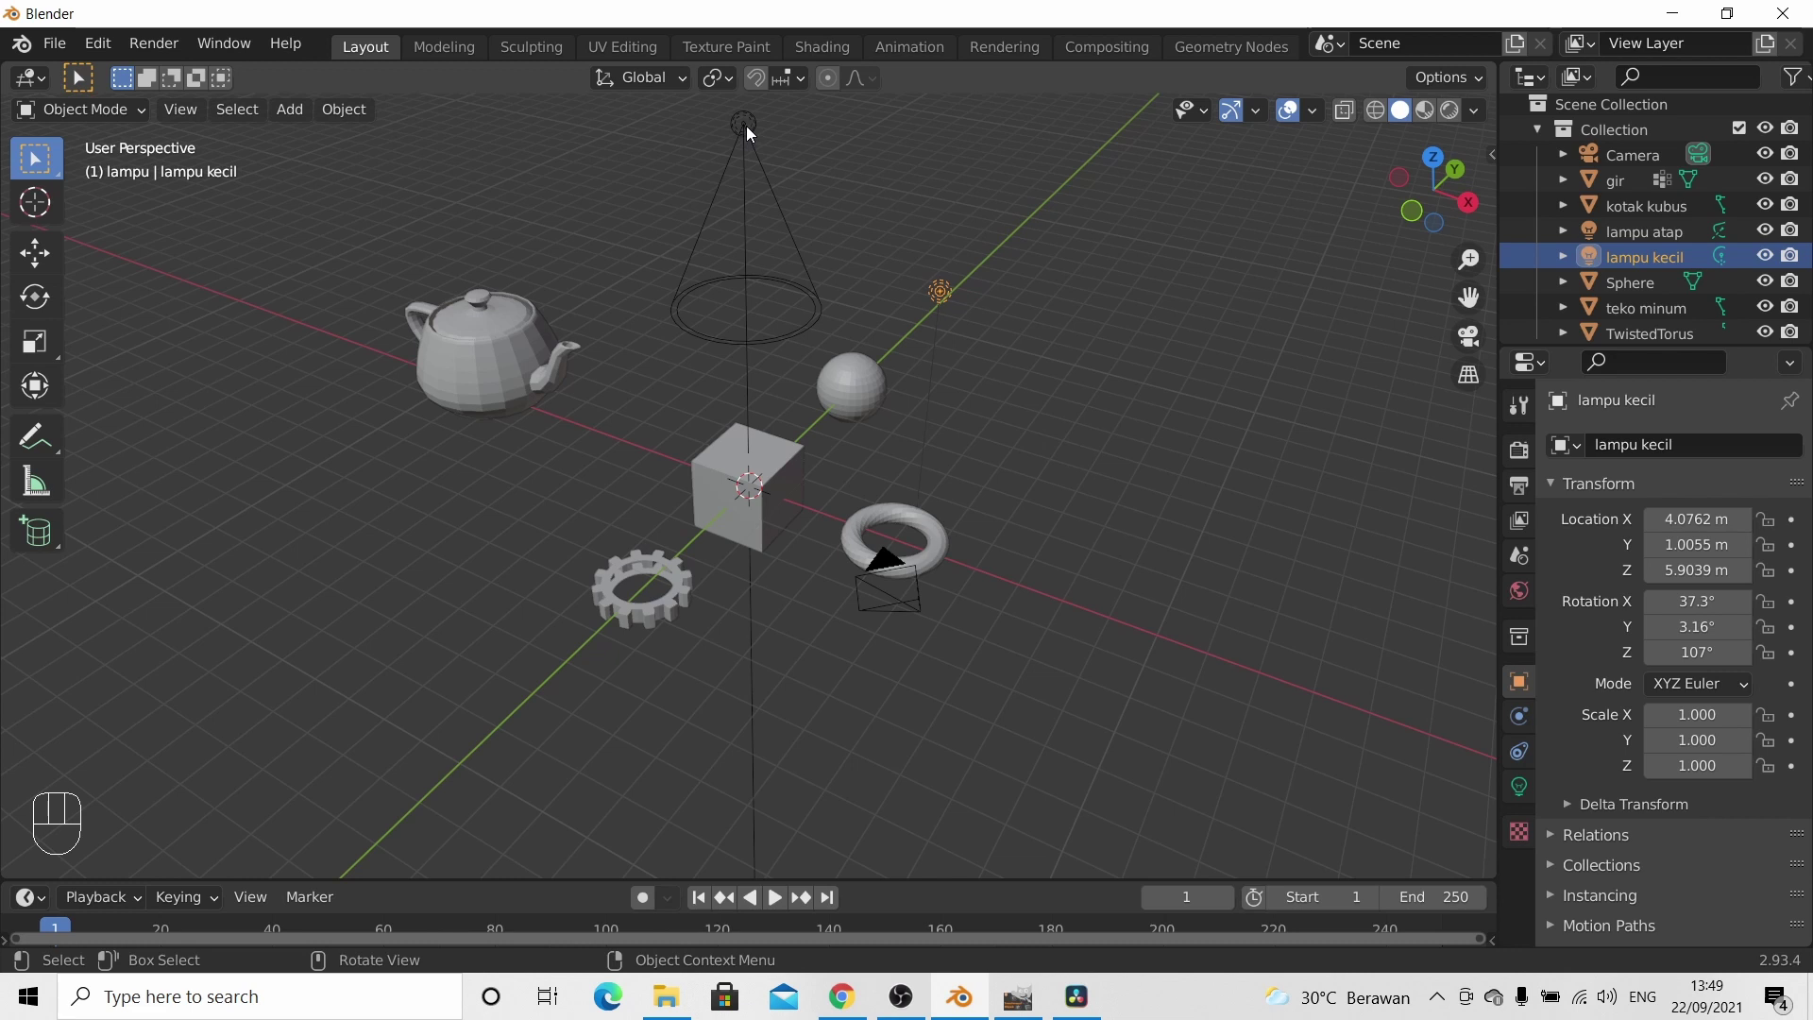
pyautogui.press('shift')
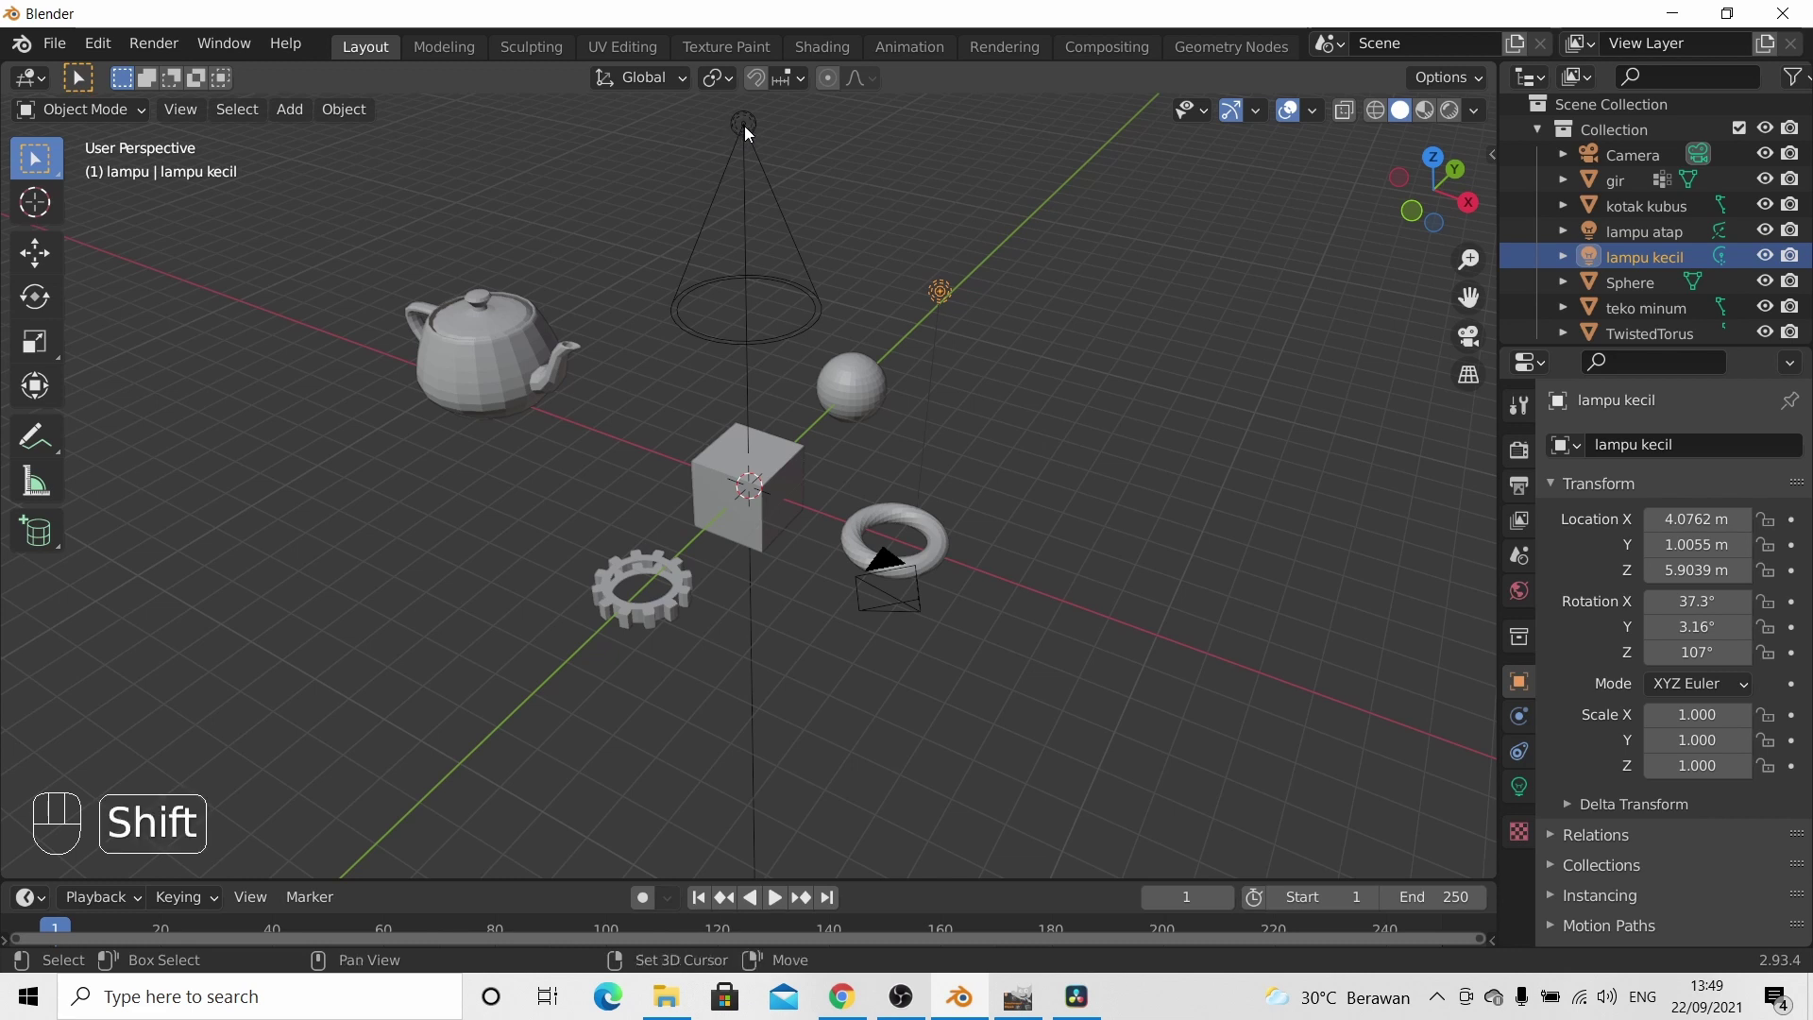
pyautogui.keyDown('shift'); pyautogui.click(744, 127); pyautogui.keyUp('shift')
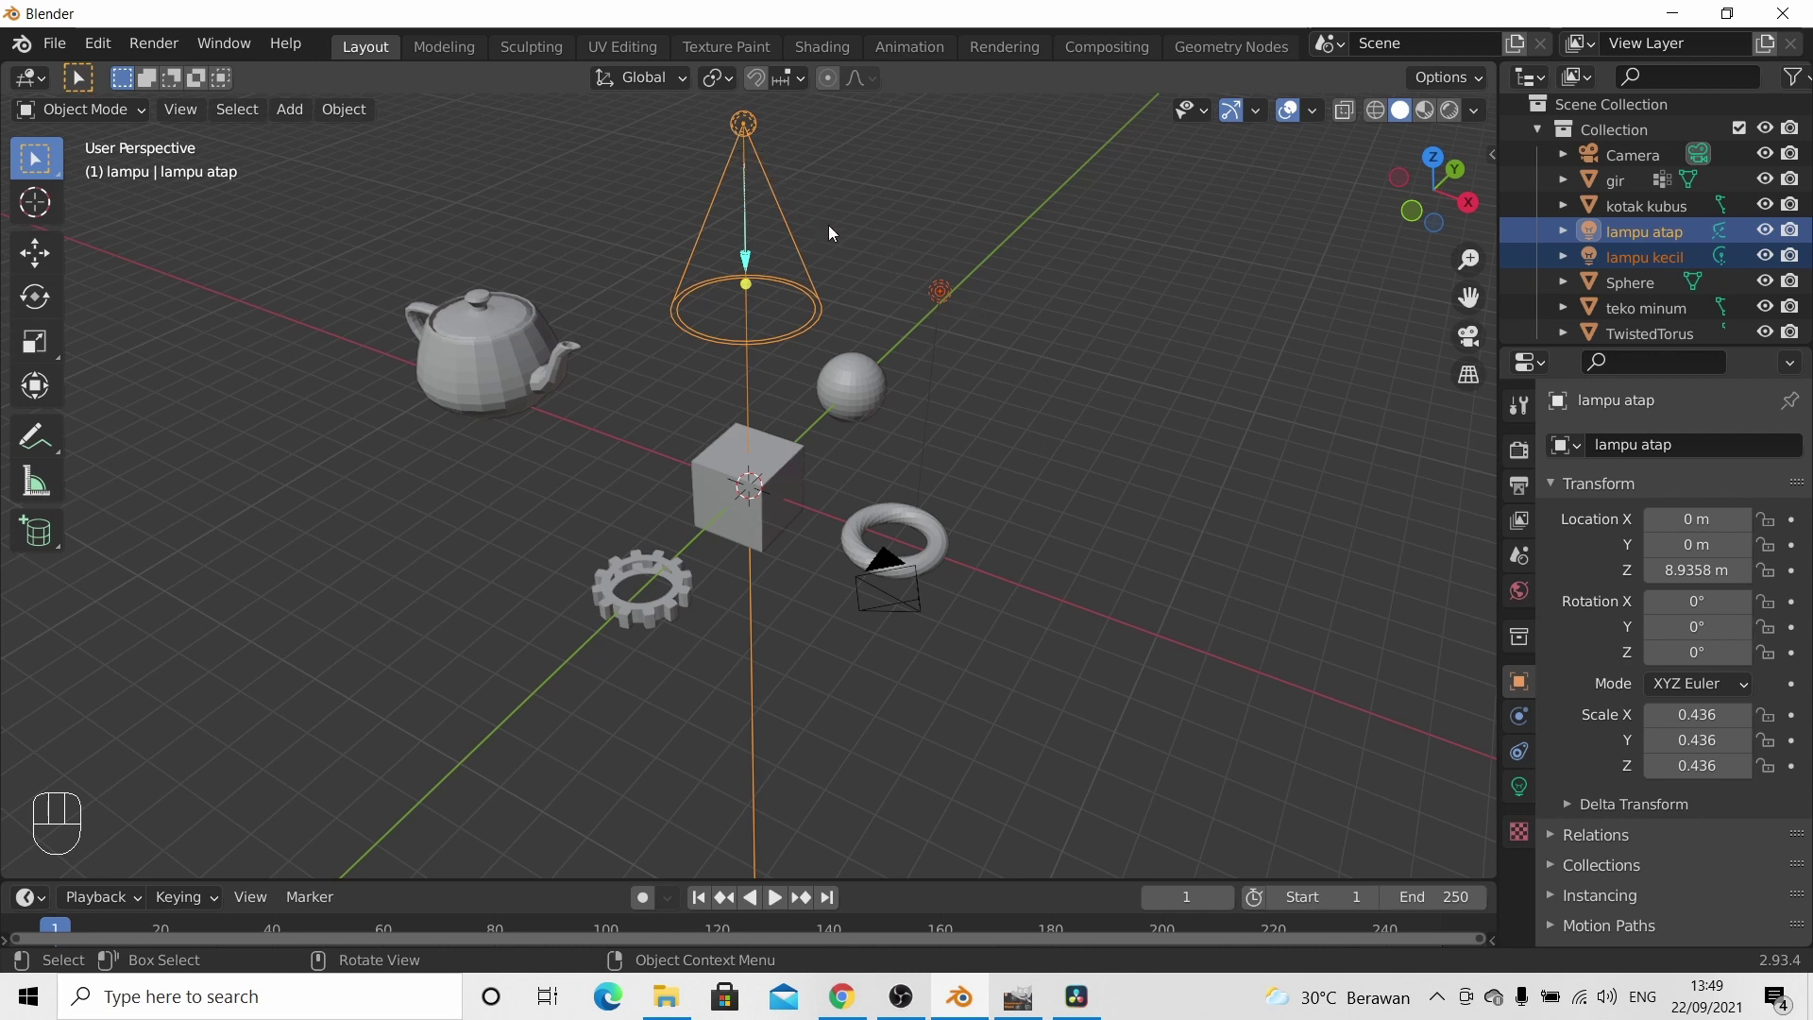
pyautogui.press('m')
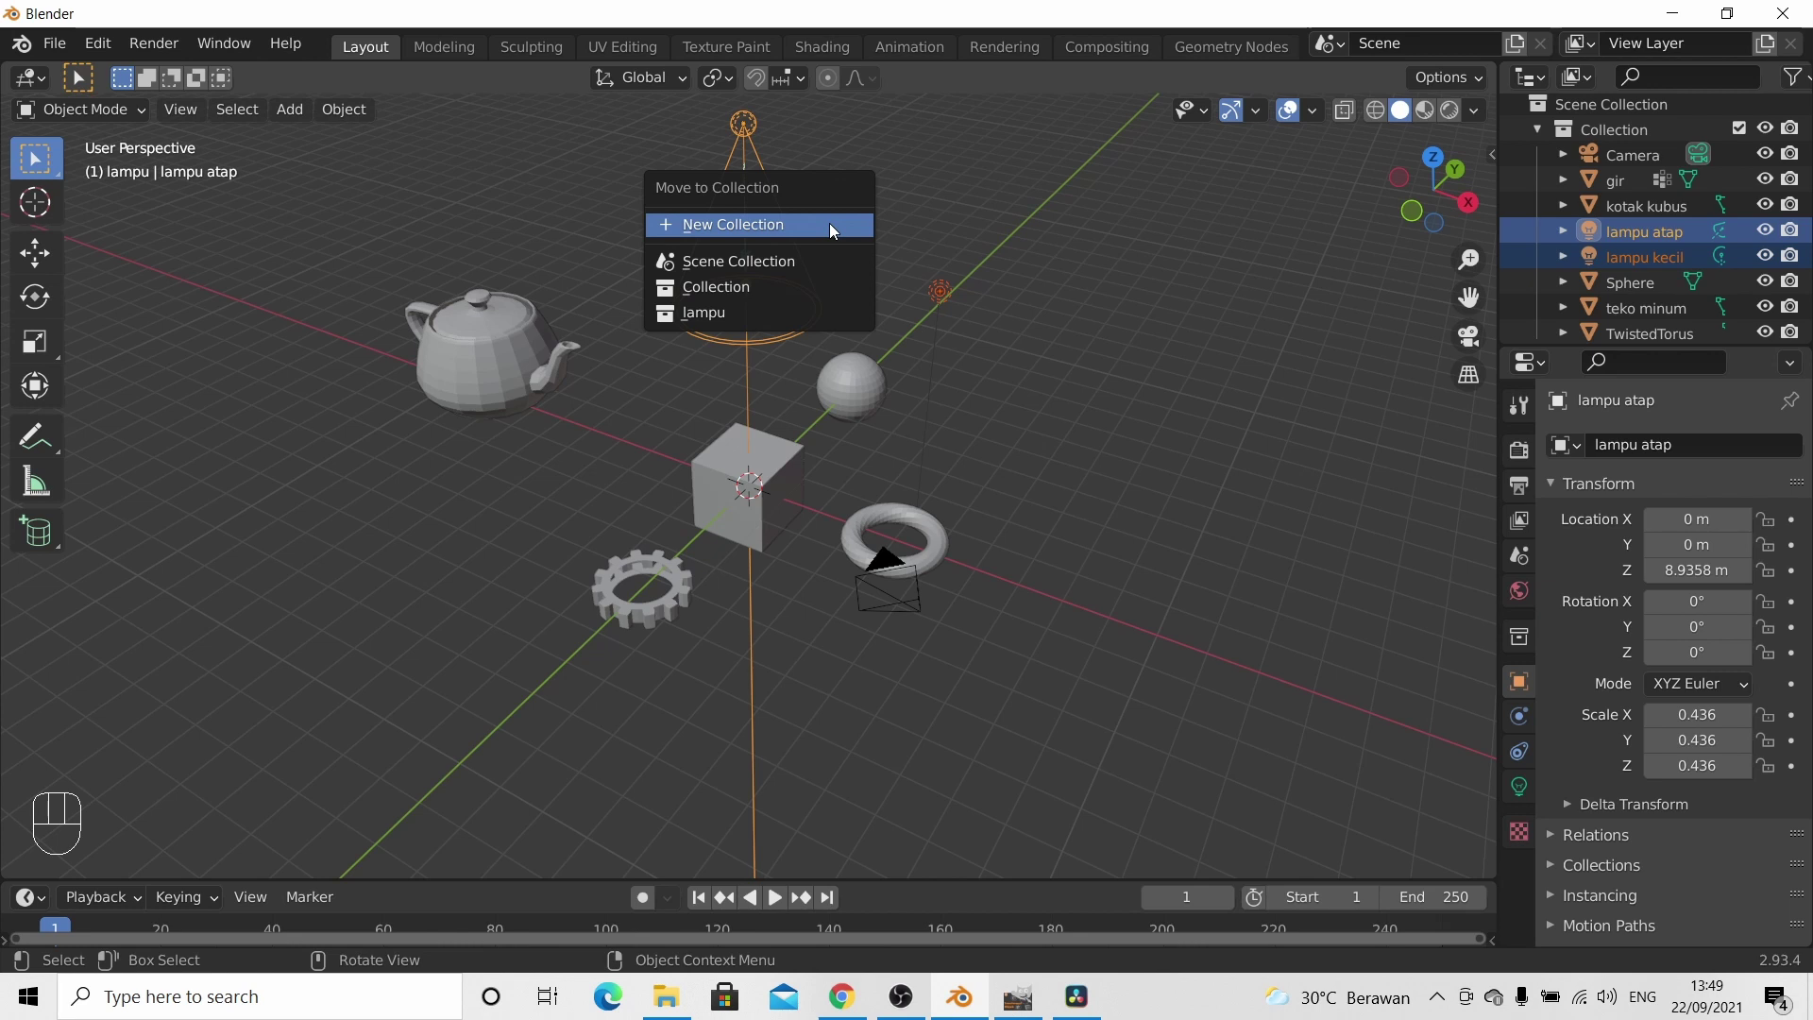
pyautogui.click(702, 313)
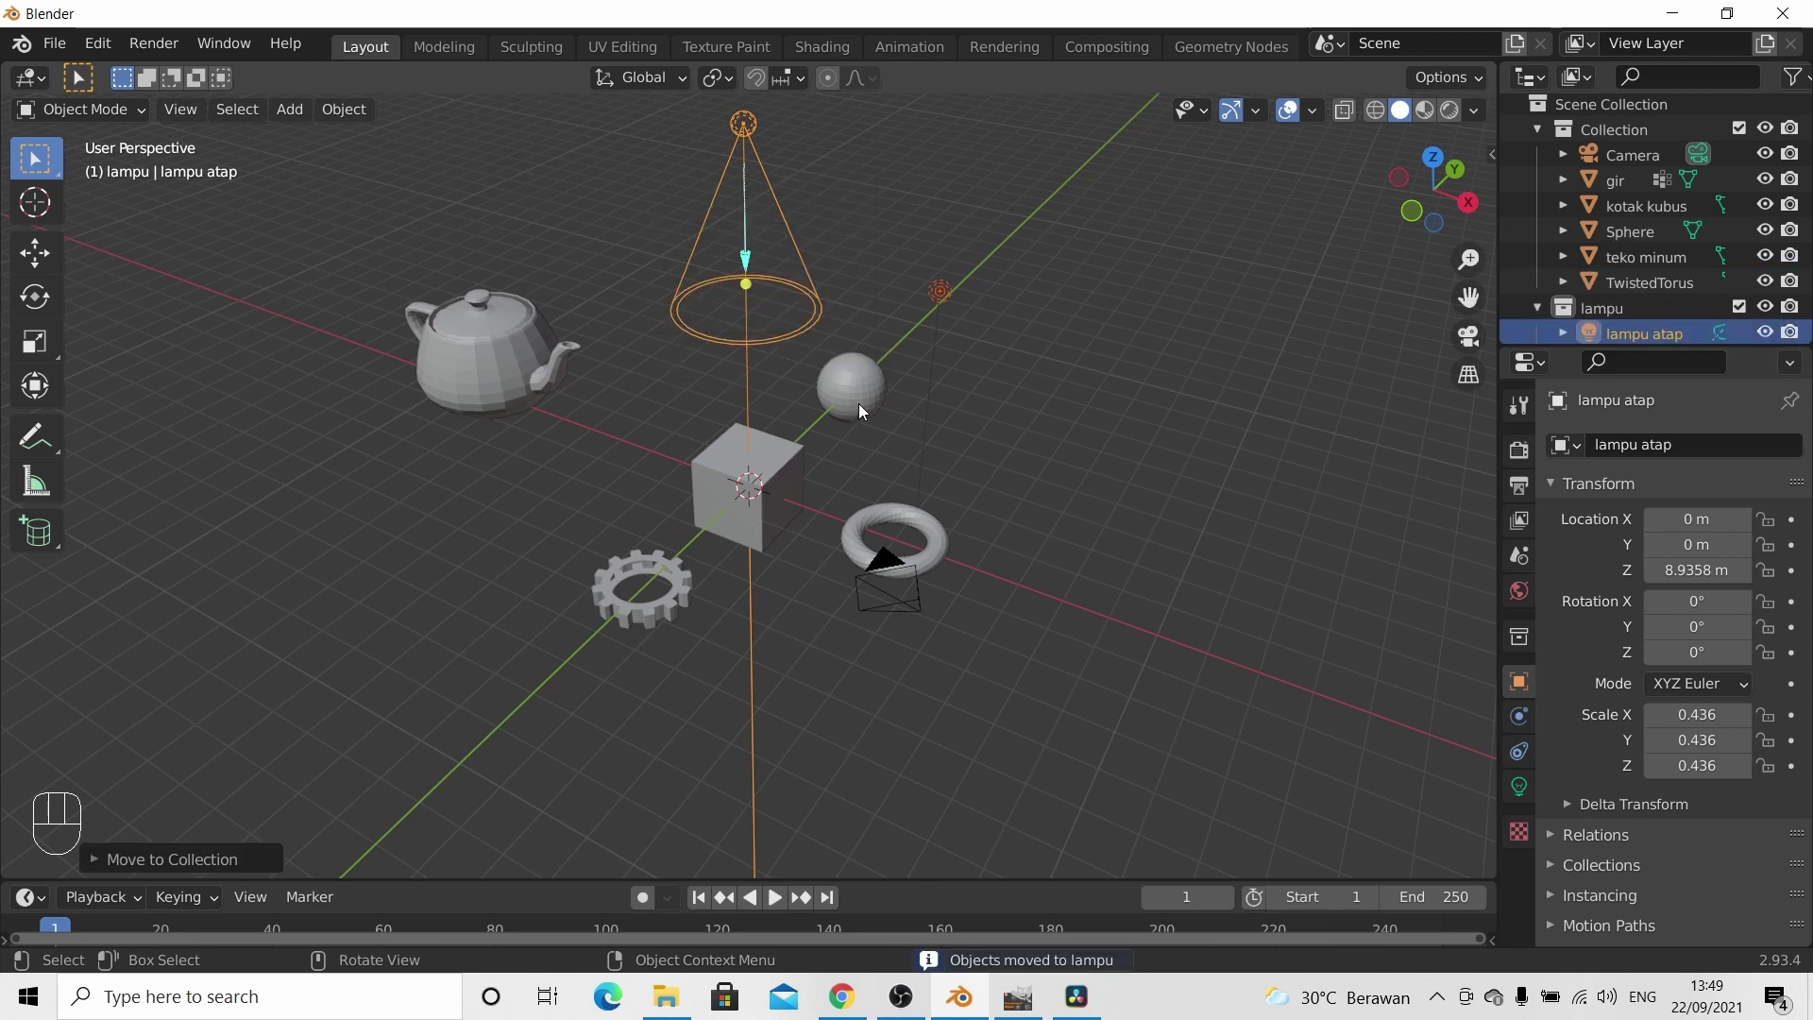
# - Select the teapot and the gear in the viewport and move them into a new collection named alat rumah tangga
pyautogui.click(514, 349)
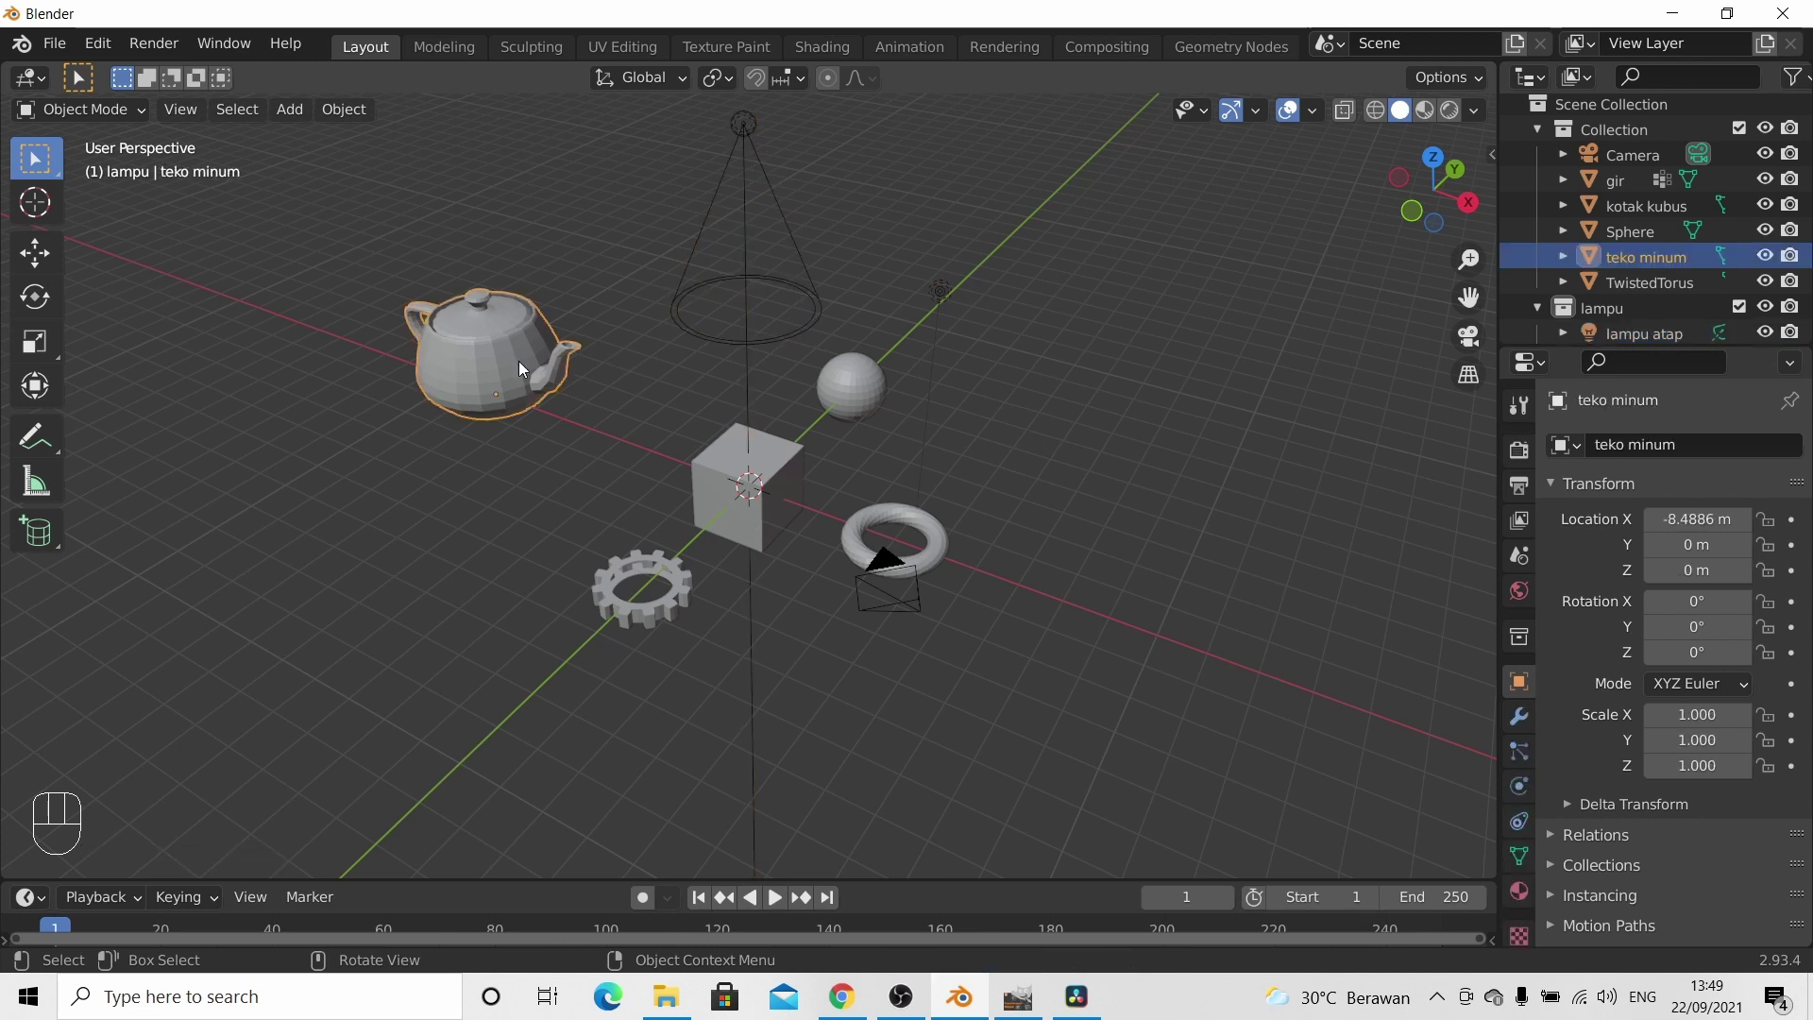
pyautogui.keyDown('shift'); pyautogui.click(643, 557); pyautogui.keyUp('shift')
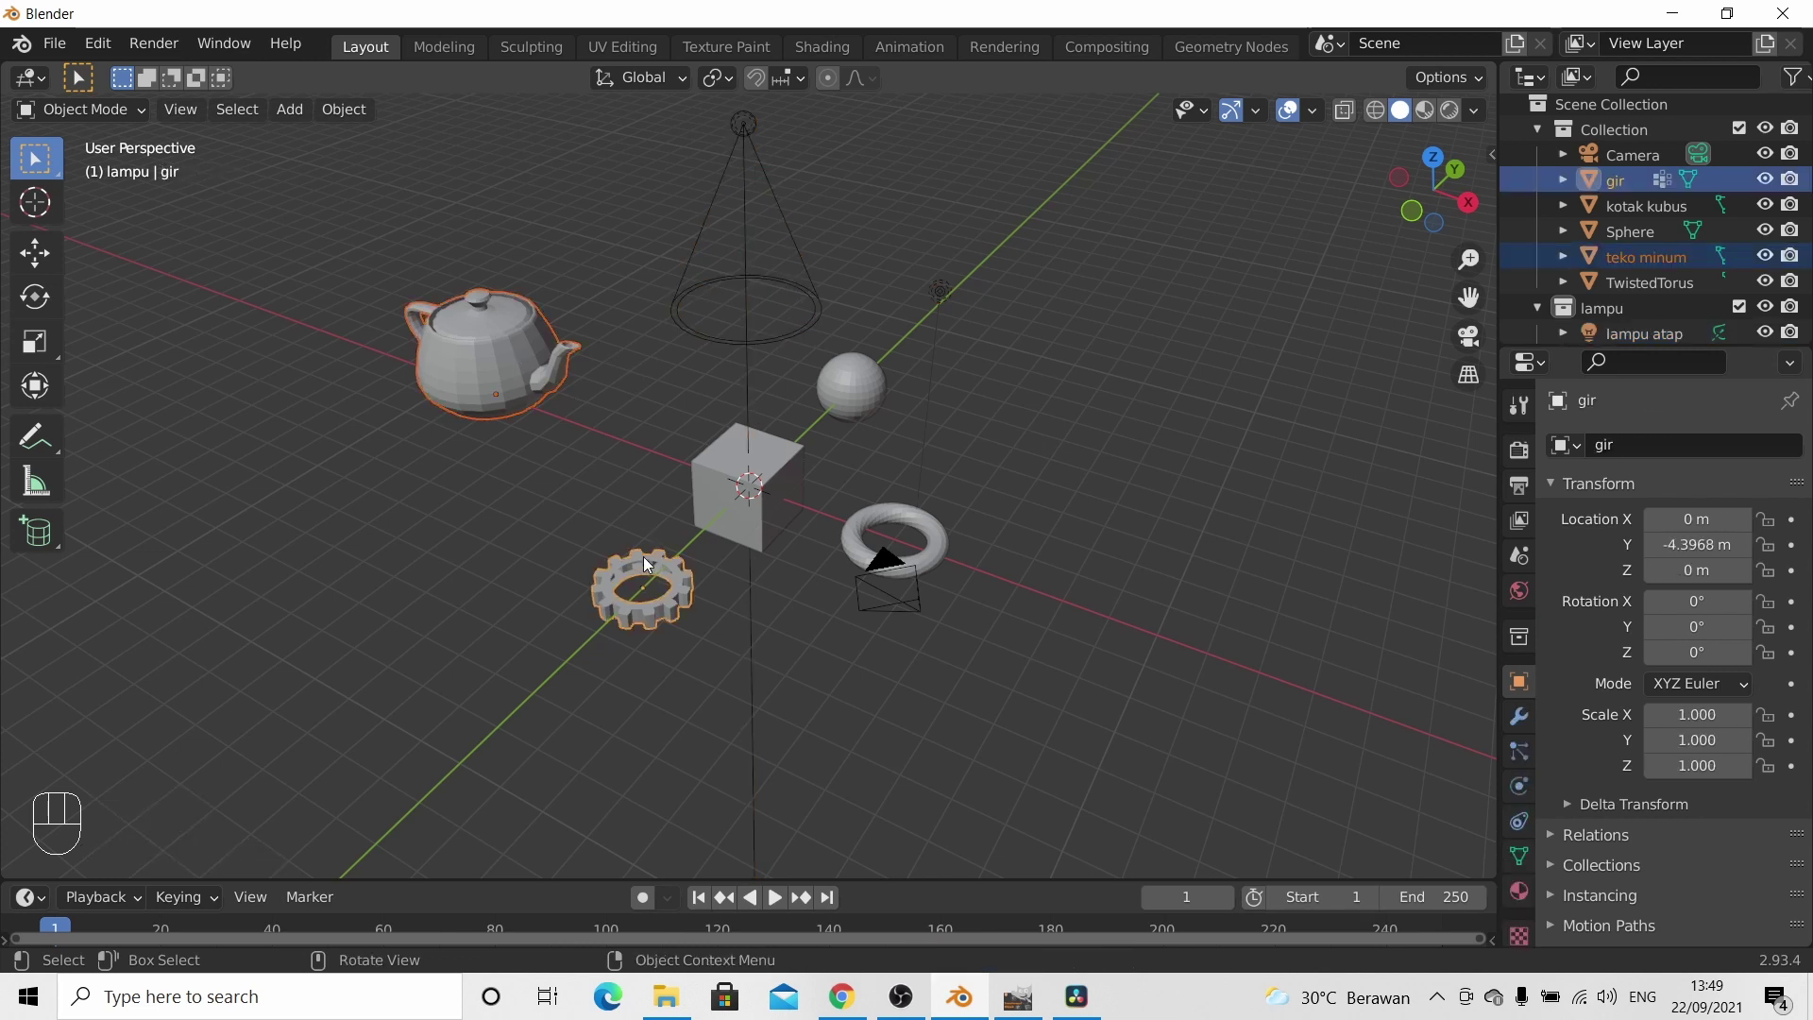
pyautogui.press('m')
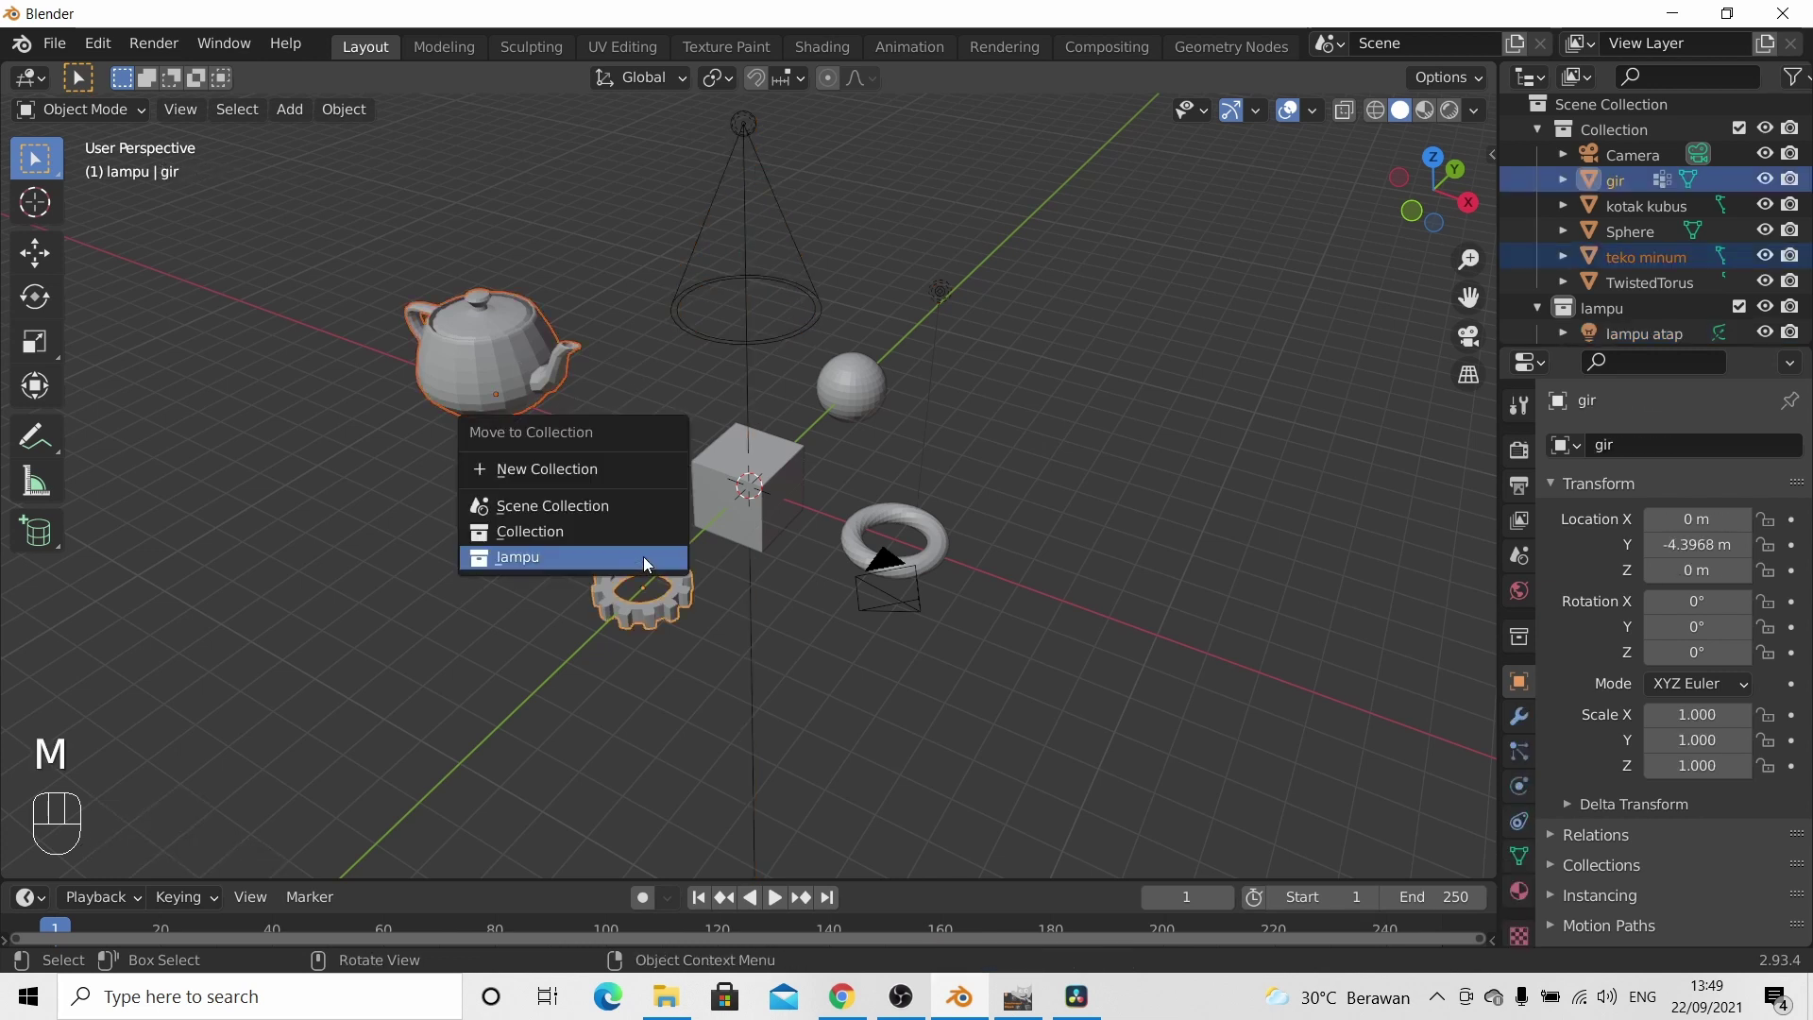
pyautogui.click(522, 477)
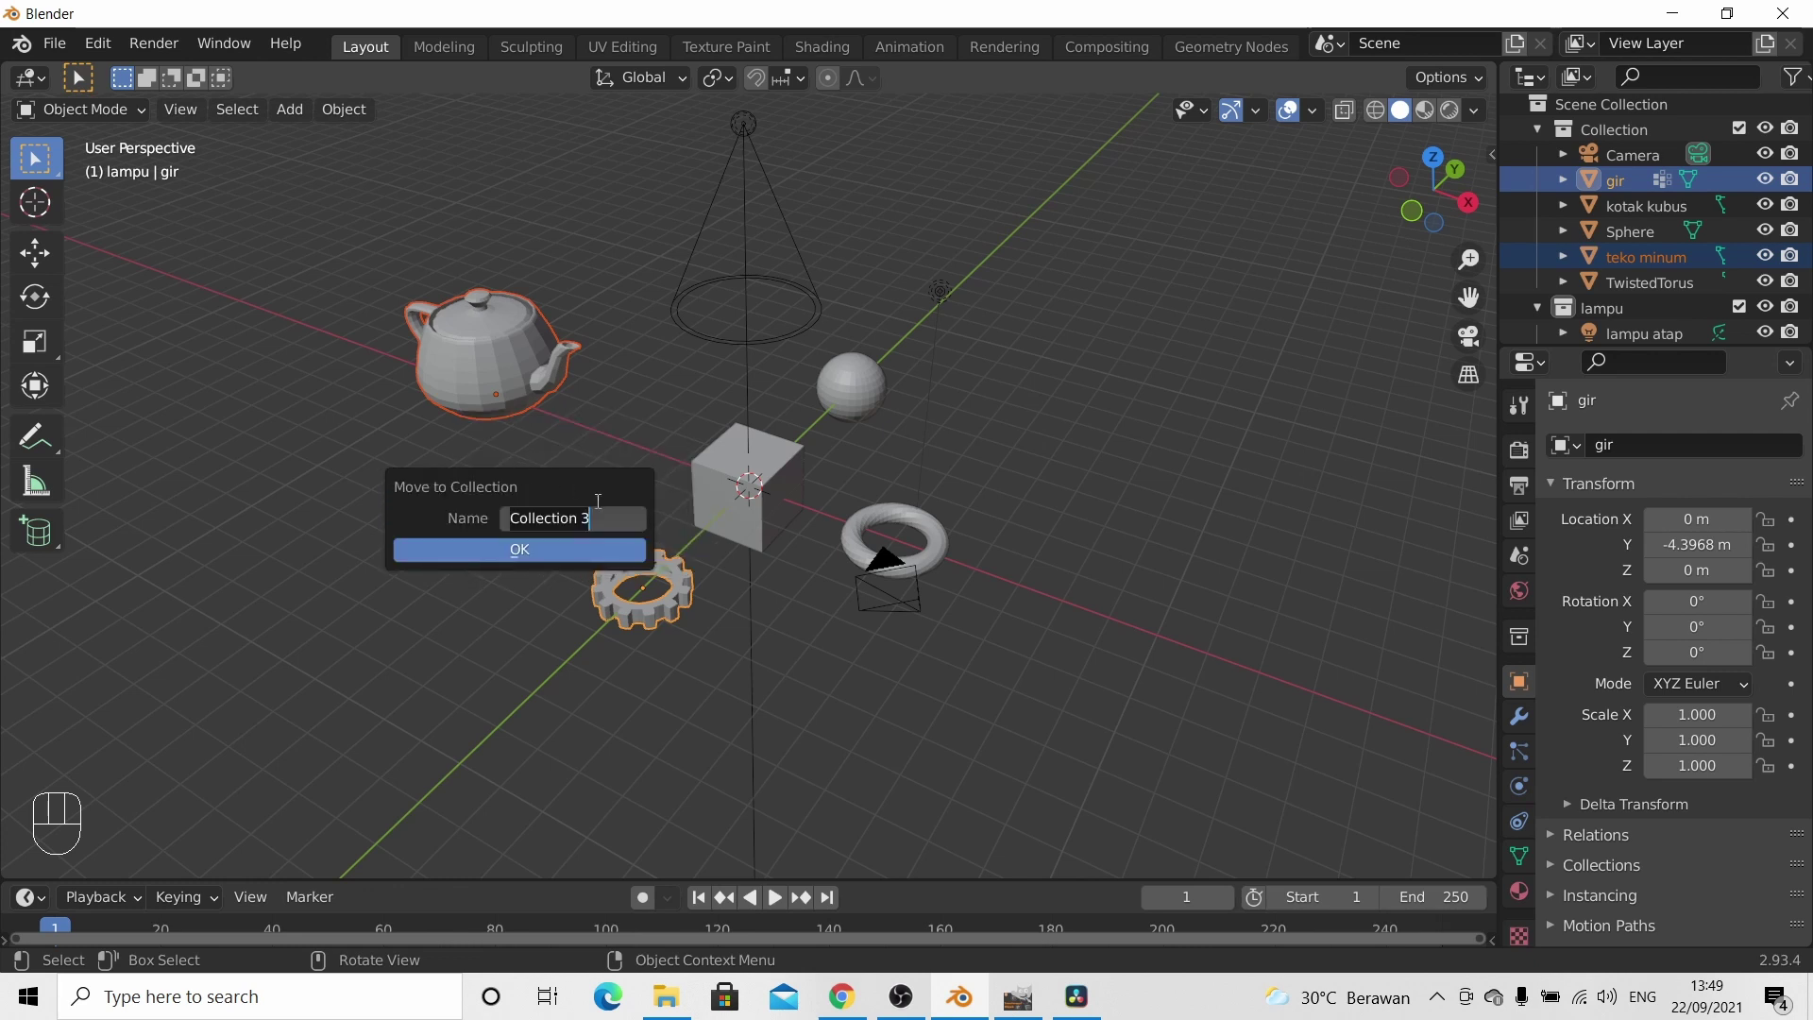
pyautogui.write('alat rumah tangg')
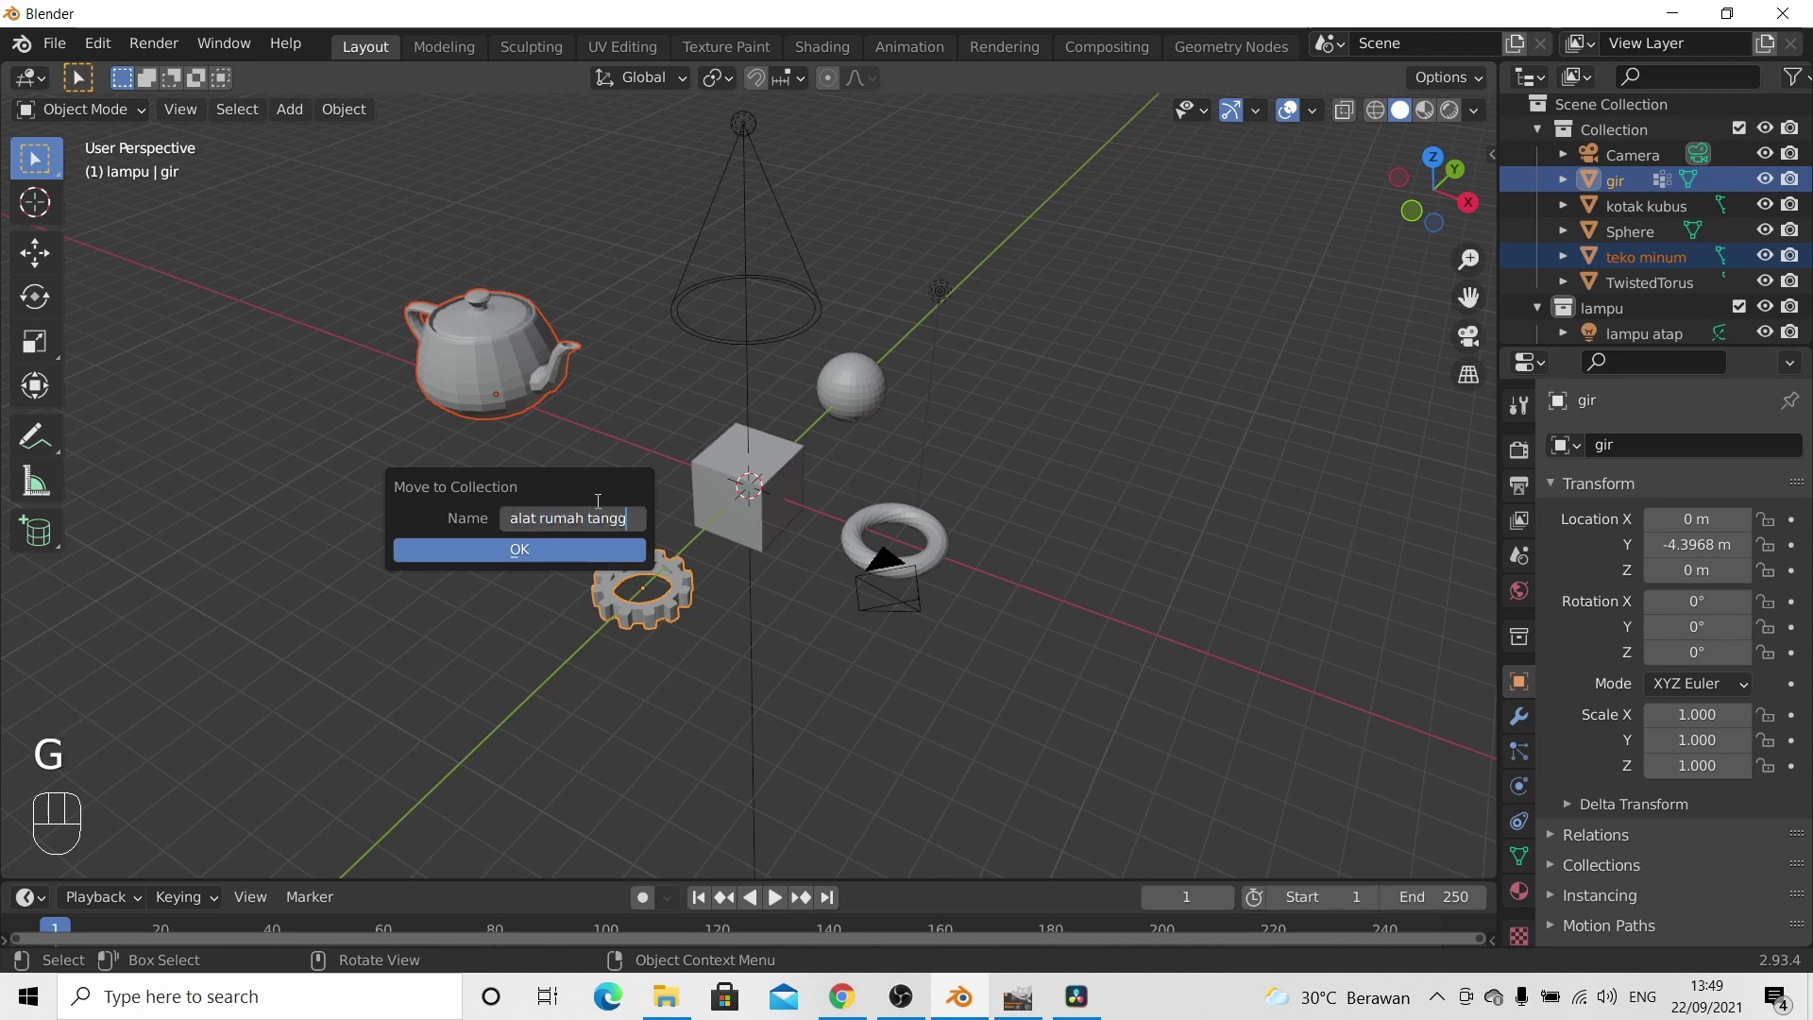
pyautogui.write('a')
pyautogui.press('Return')
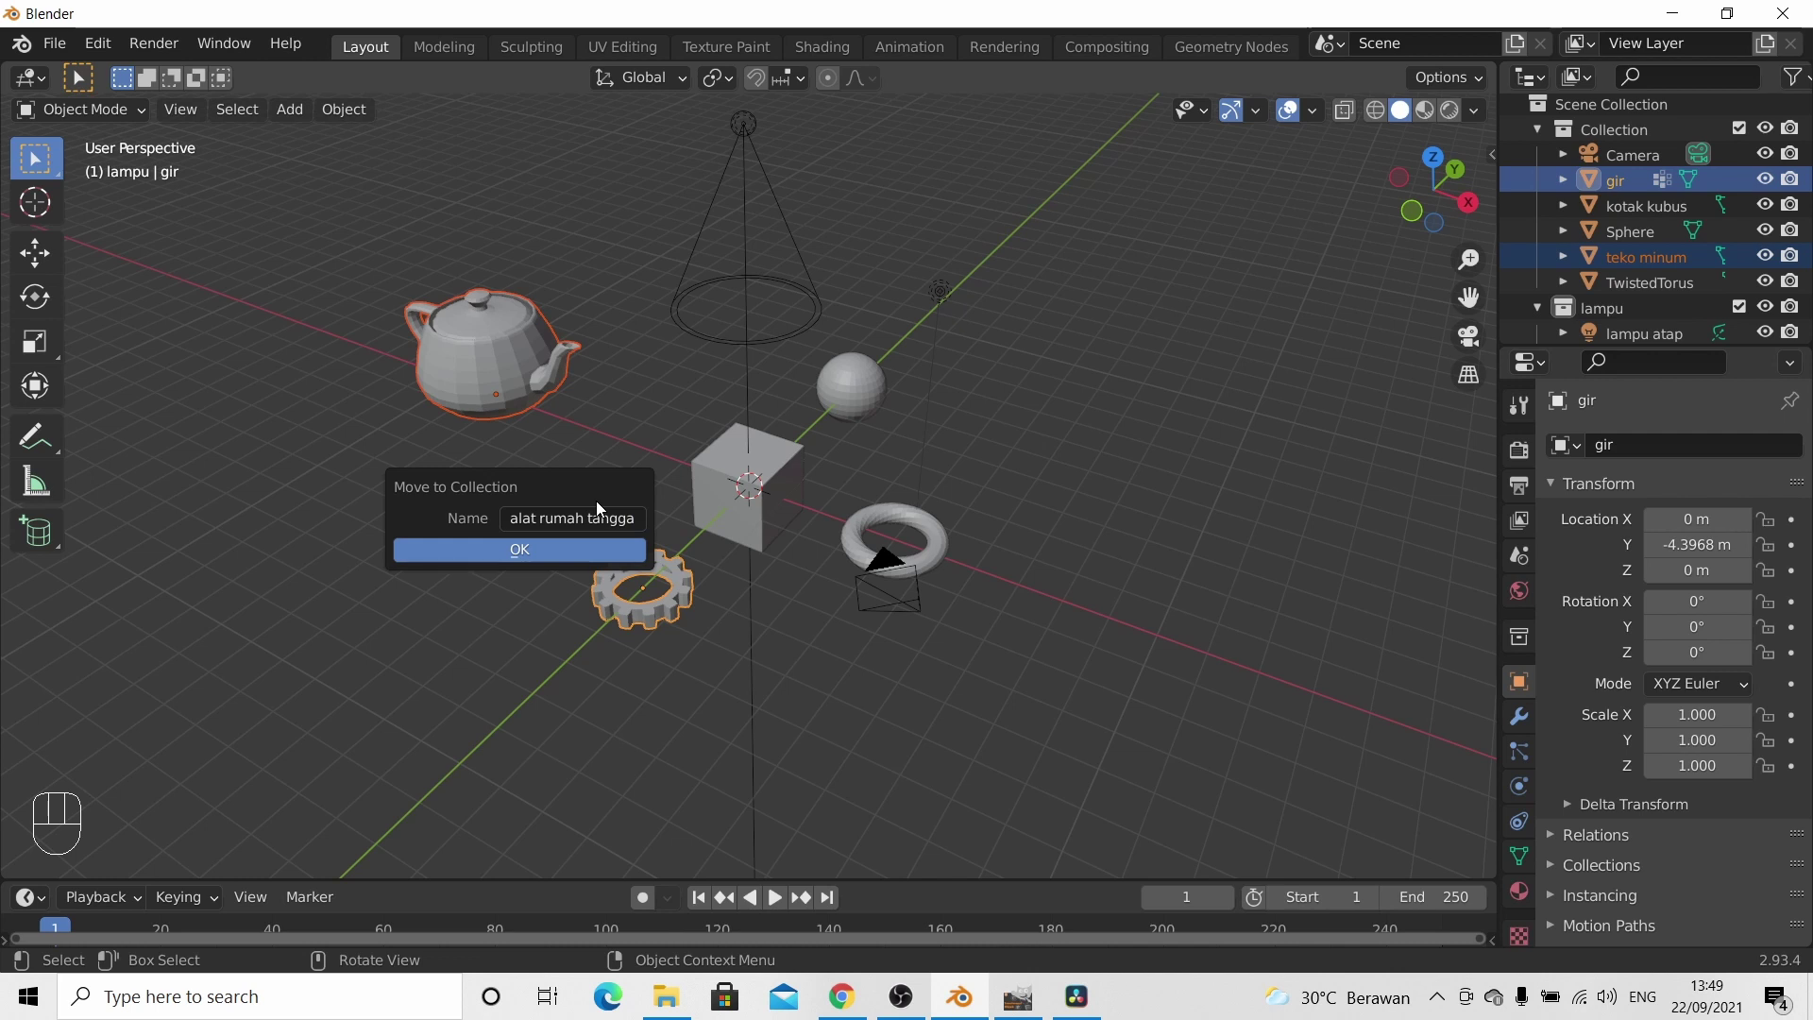
pyautogui.press('Return')
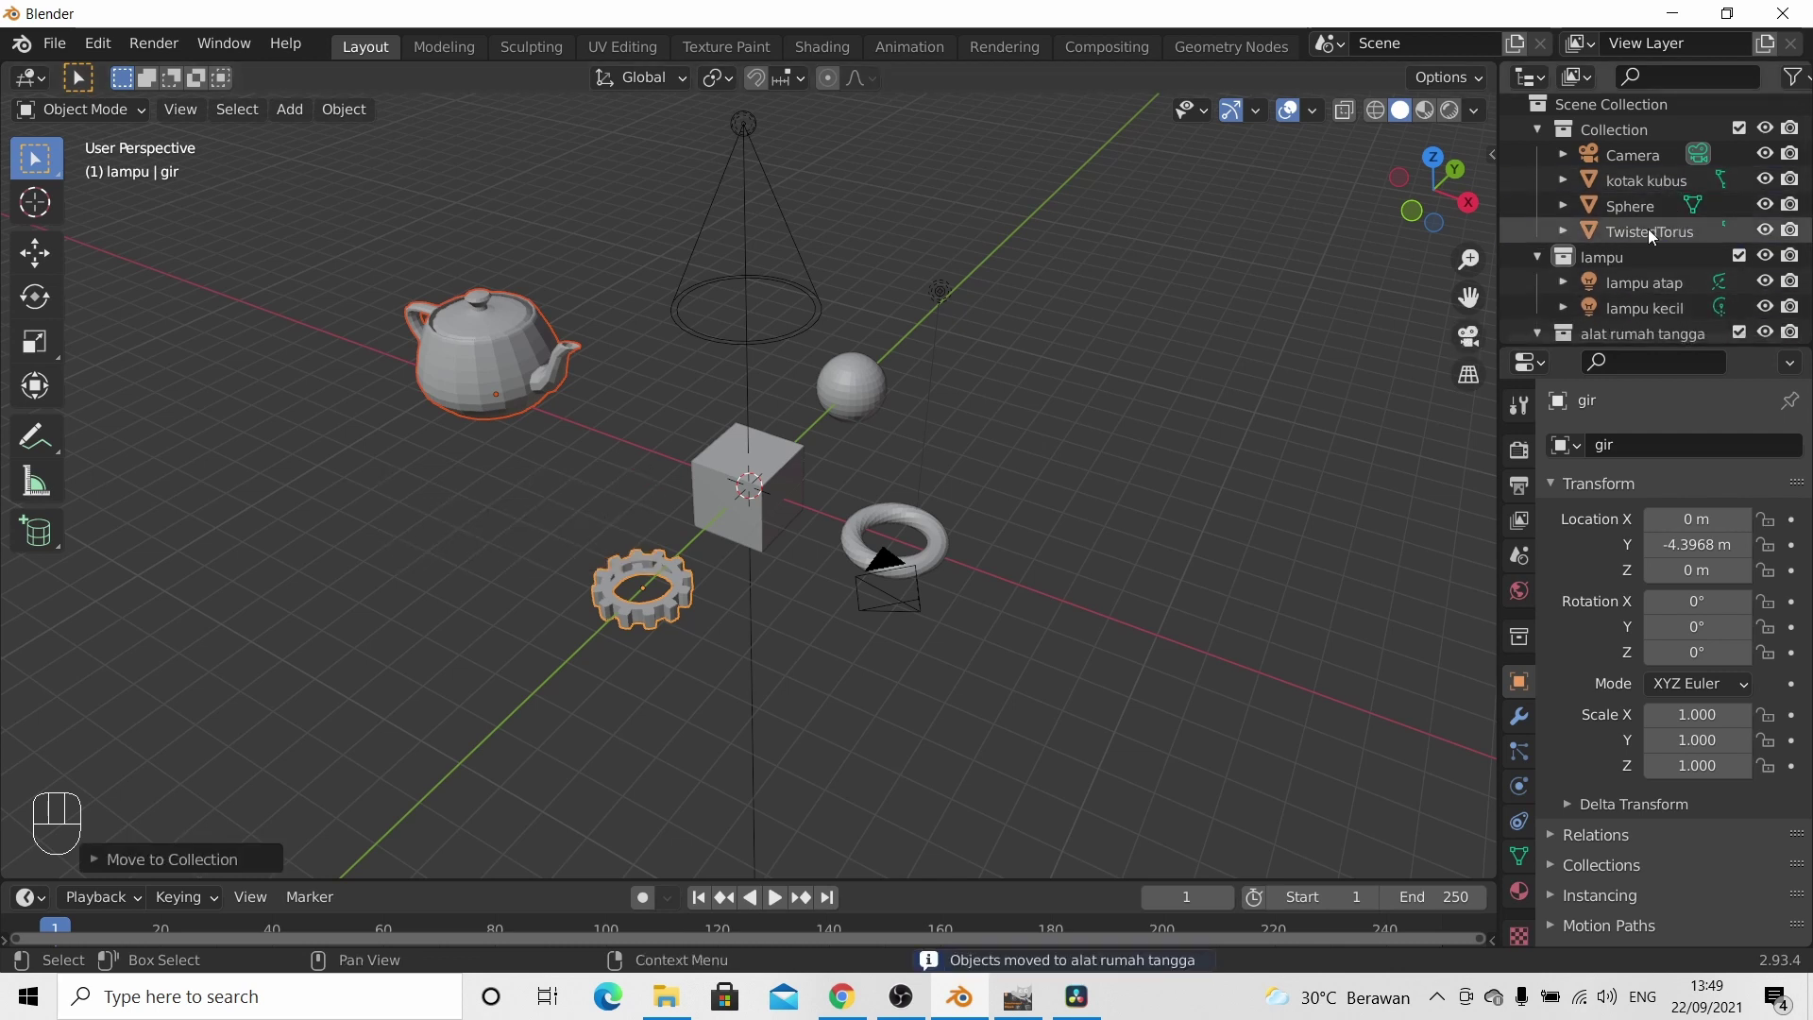
pyautogui.scroll(-2, 1714, 248)
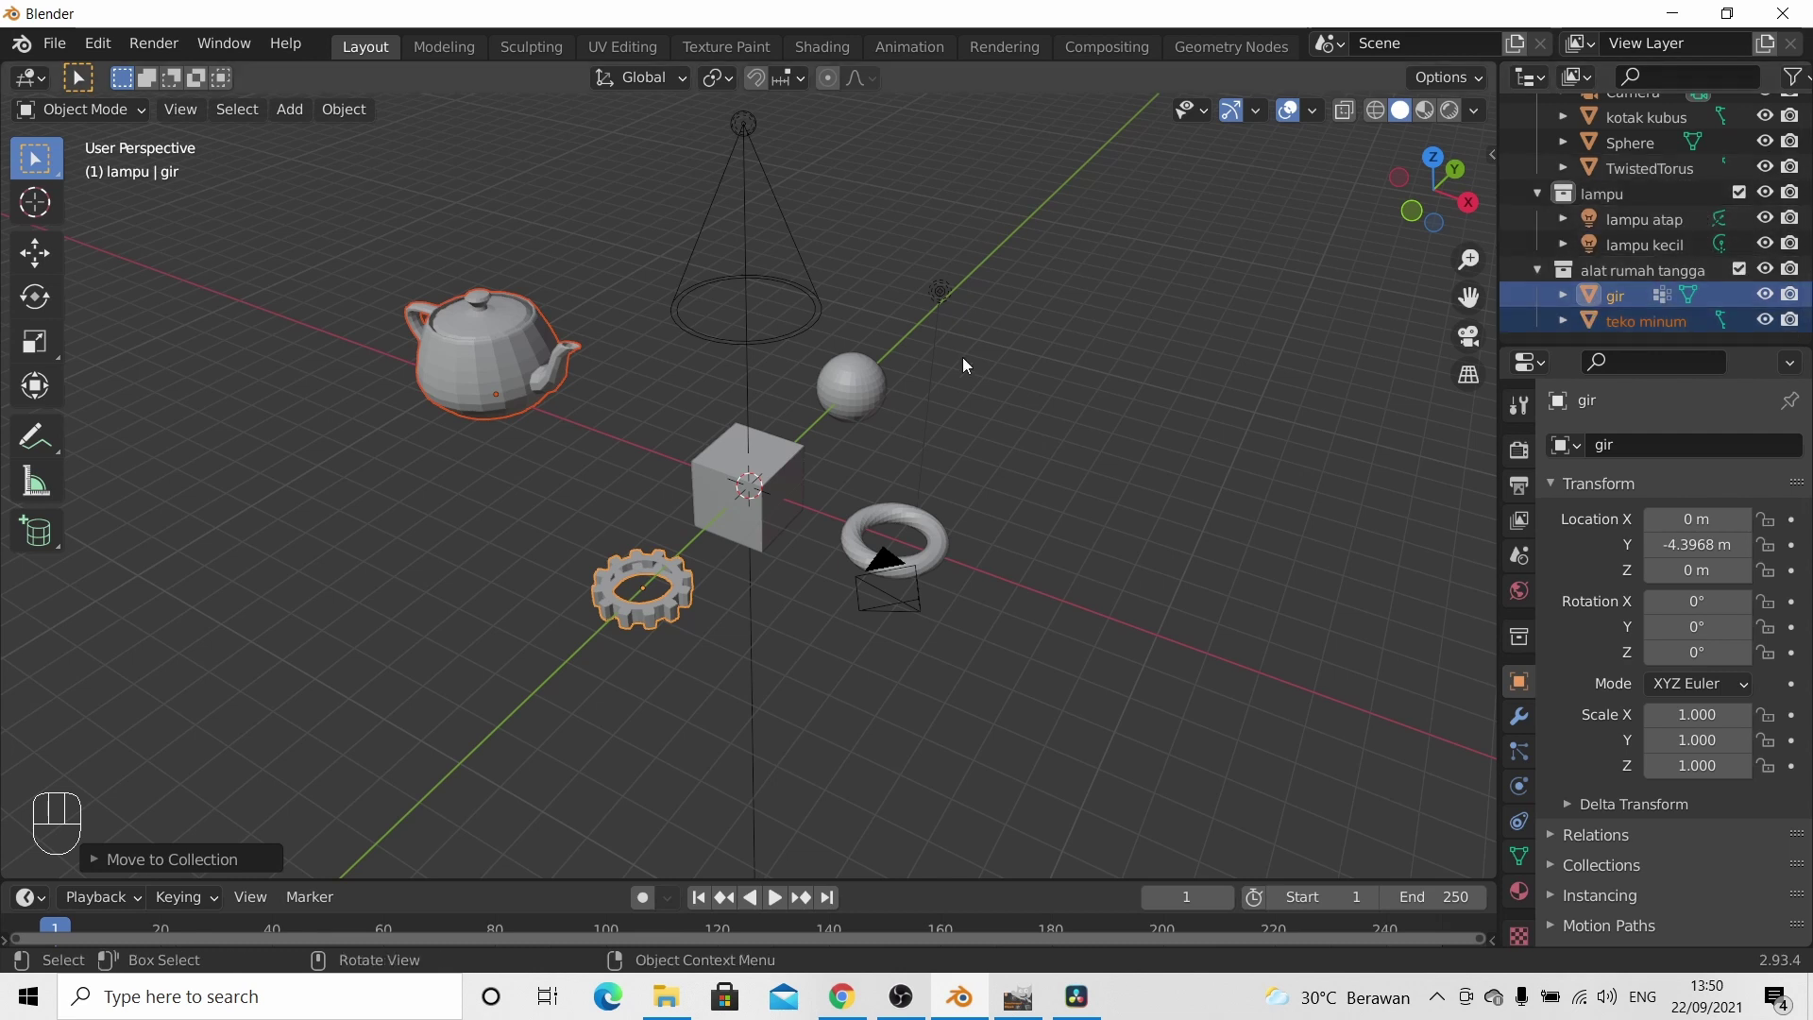
# - Select only the sphere in the viewport, delete it, and undo the deletion
pyautogui.click(1044, 425)
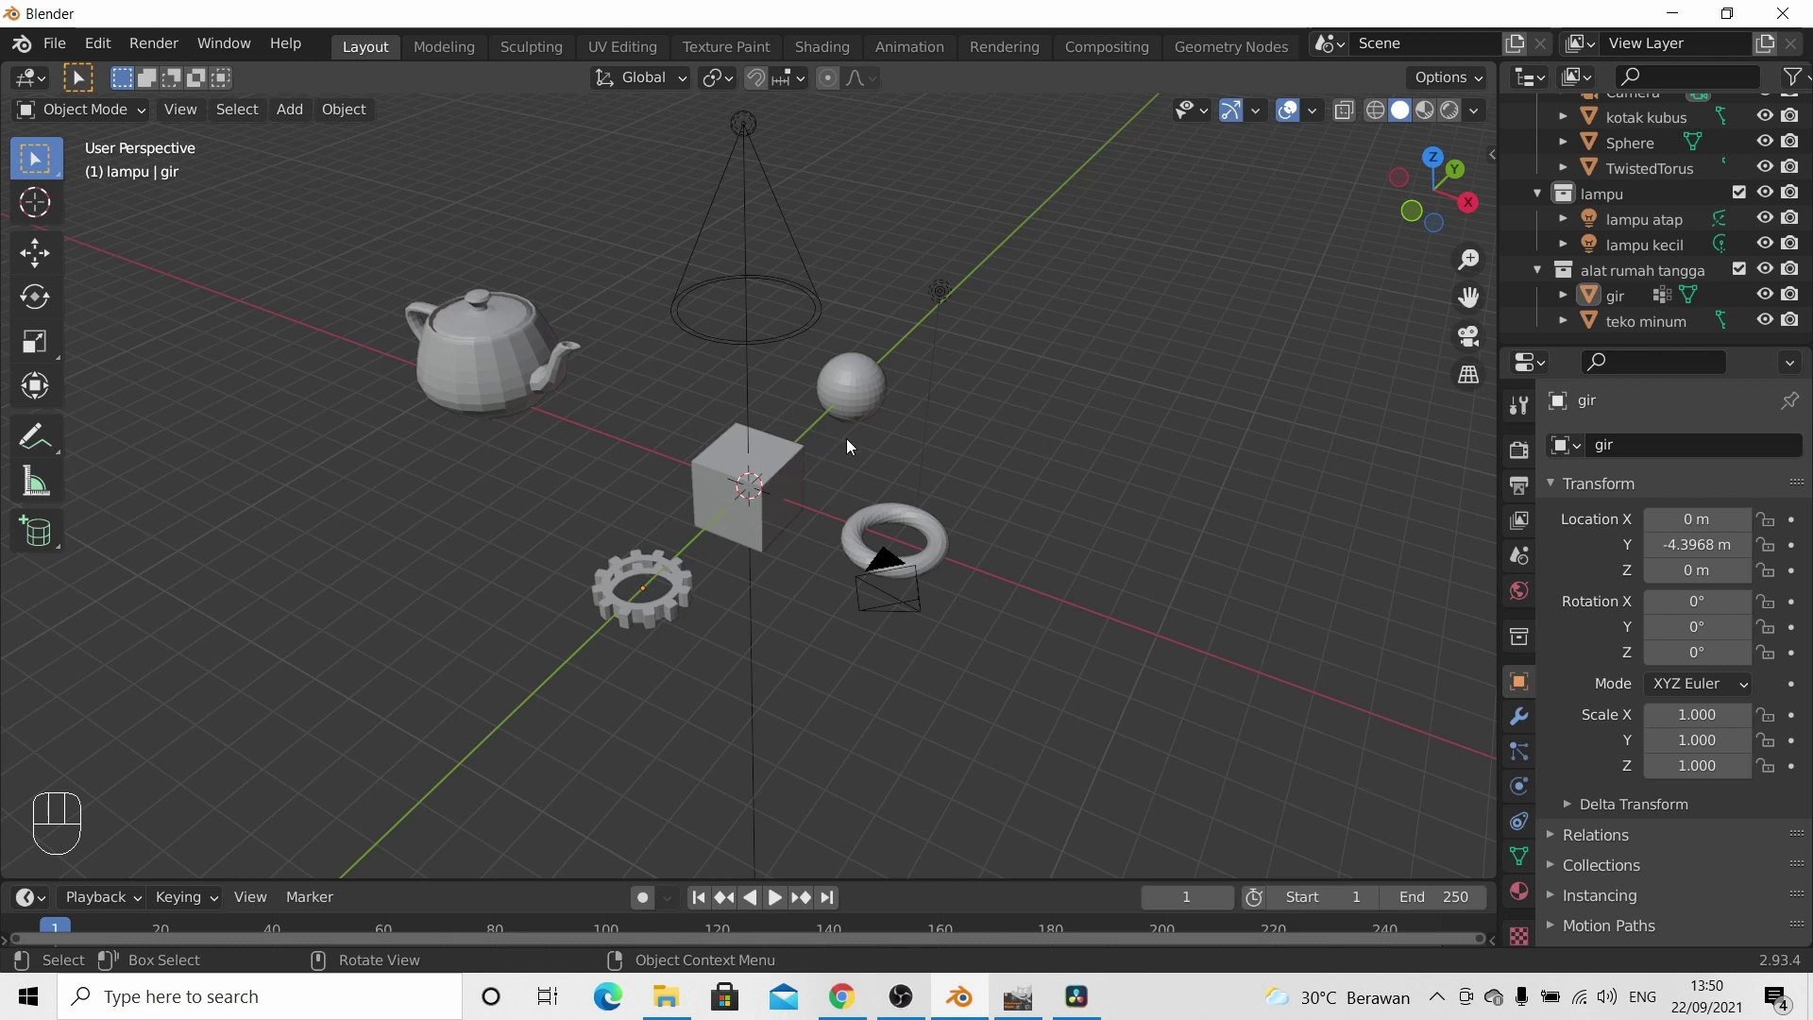
pyautogui.click(854, 382)
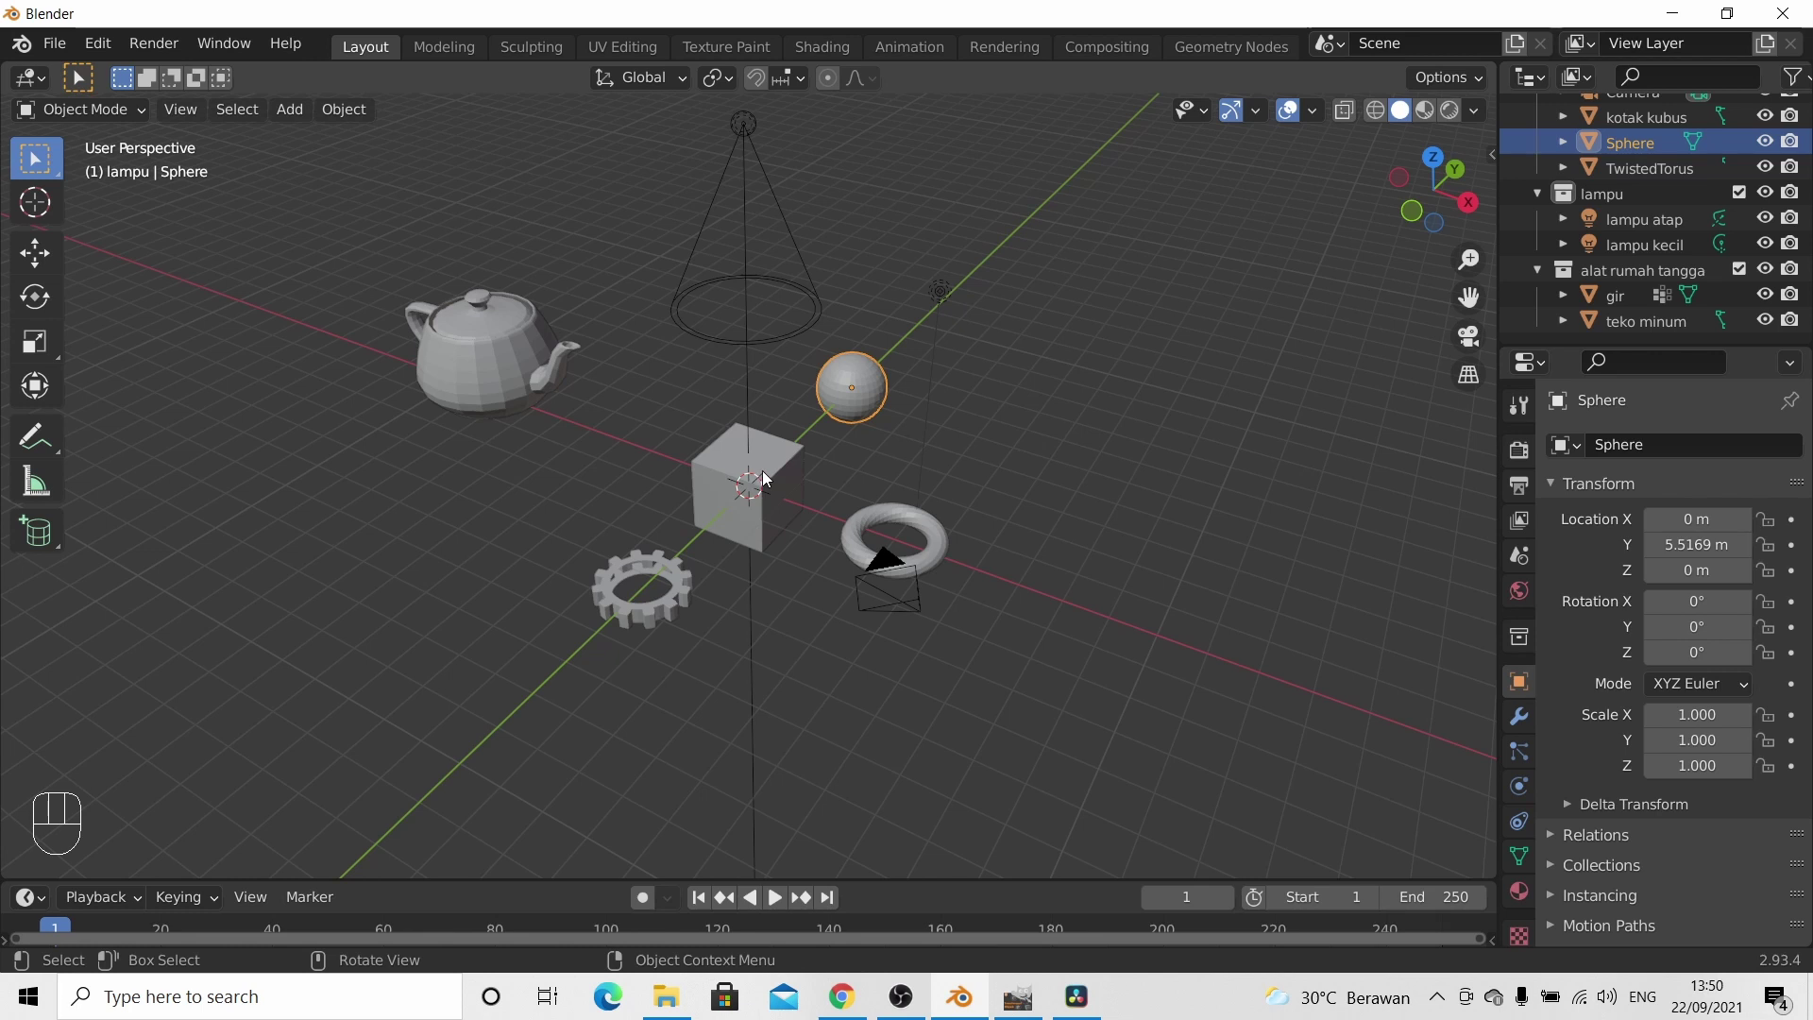
pyautogui.press('x')
pyautogui.press('Delete')
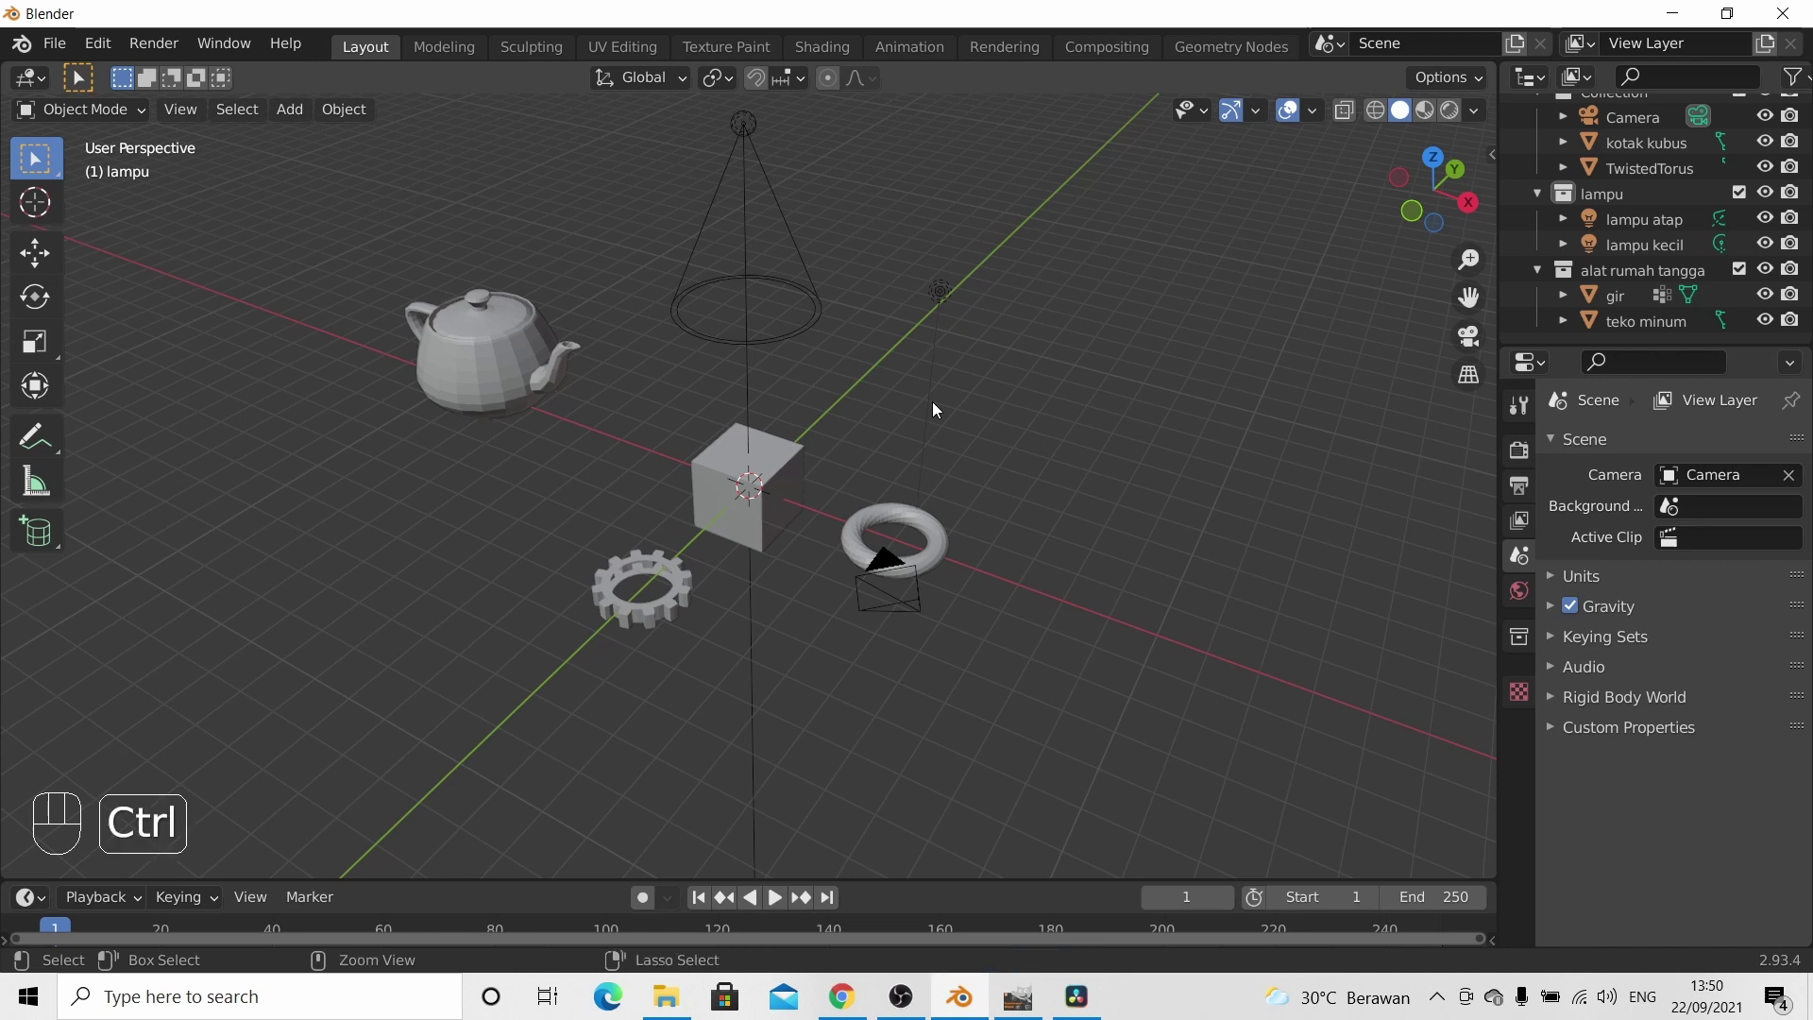
pyautogui.hotkey('ctrl', 'z')
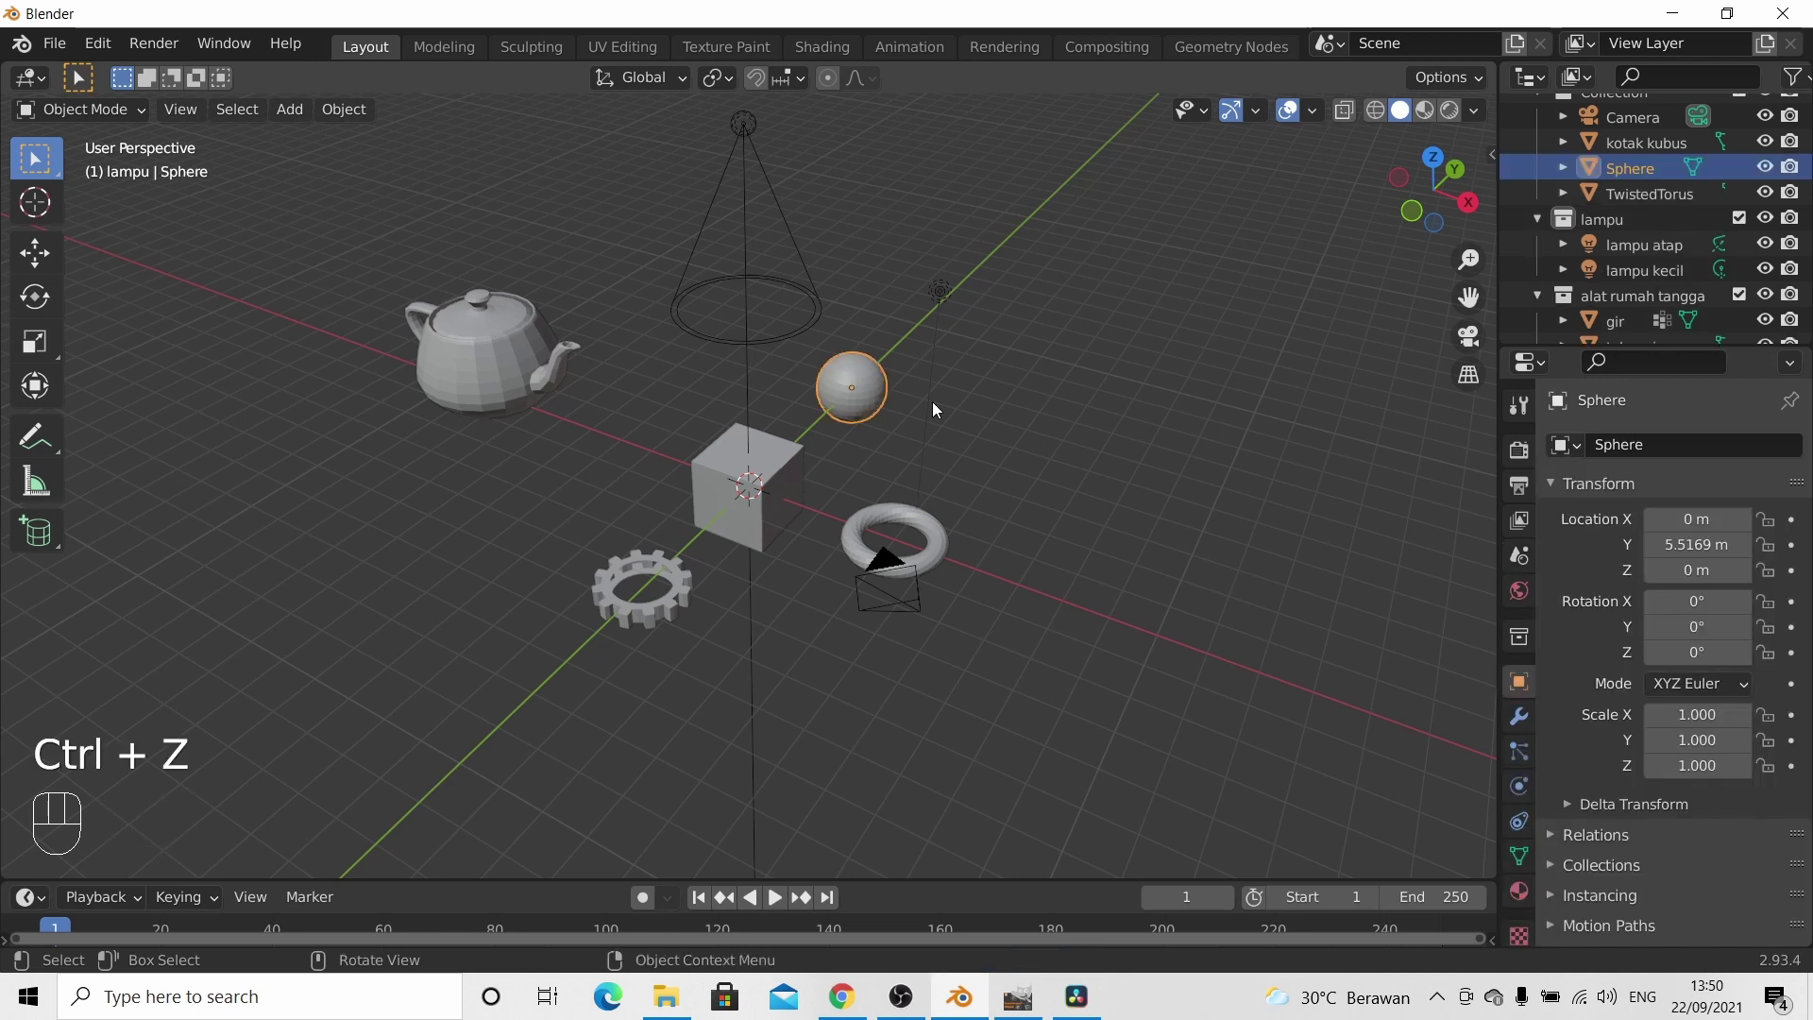
# - Delete the sphere from the scene
pyautogui.rightClick(848, 382)
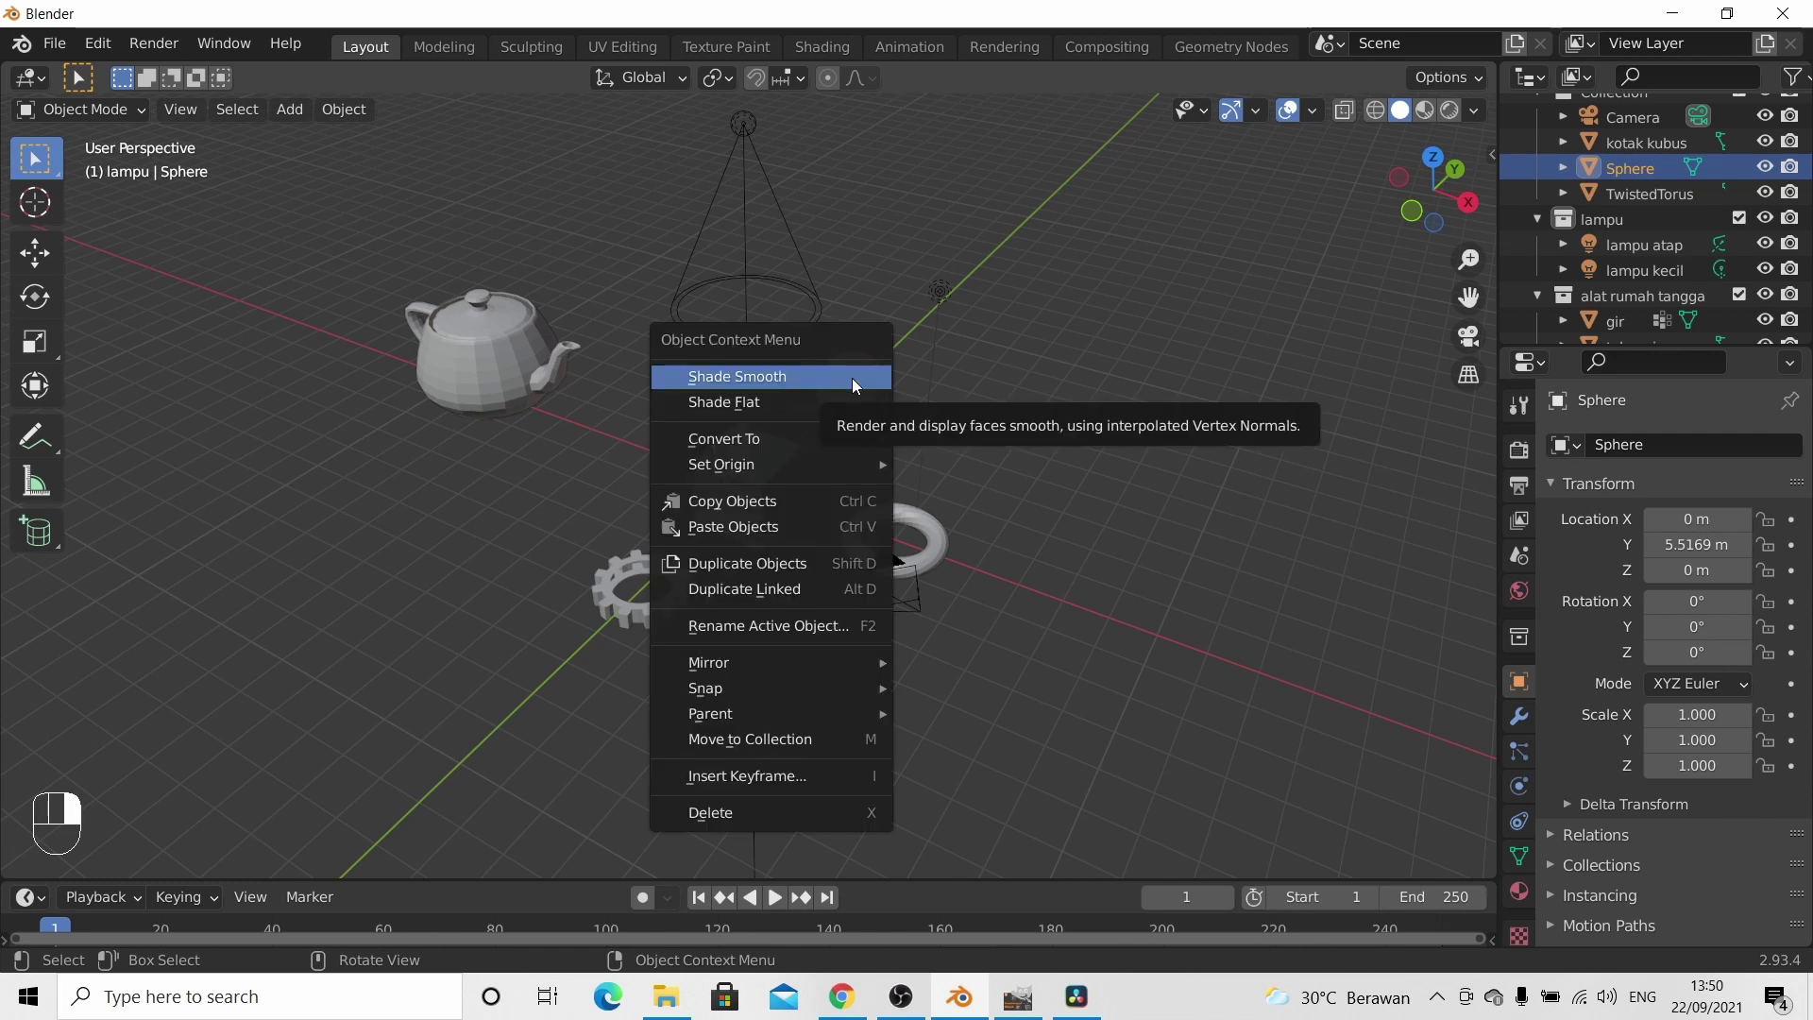
pyautogui.click(822, 816)
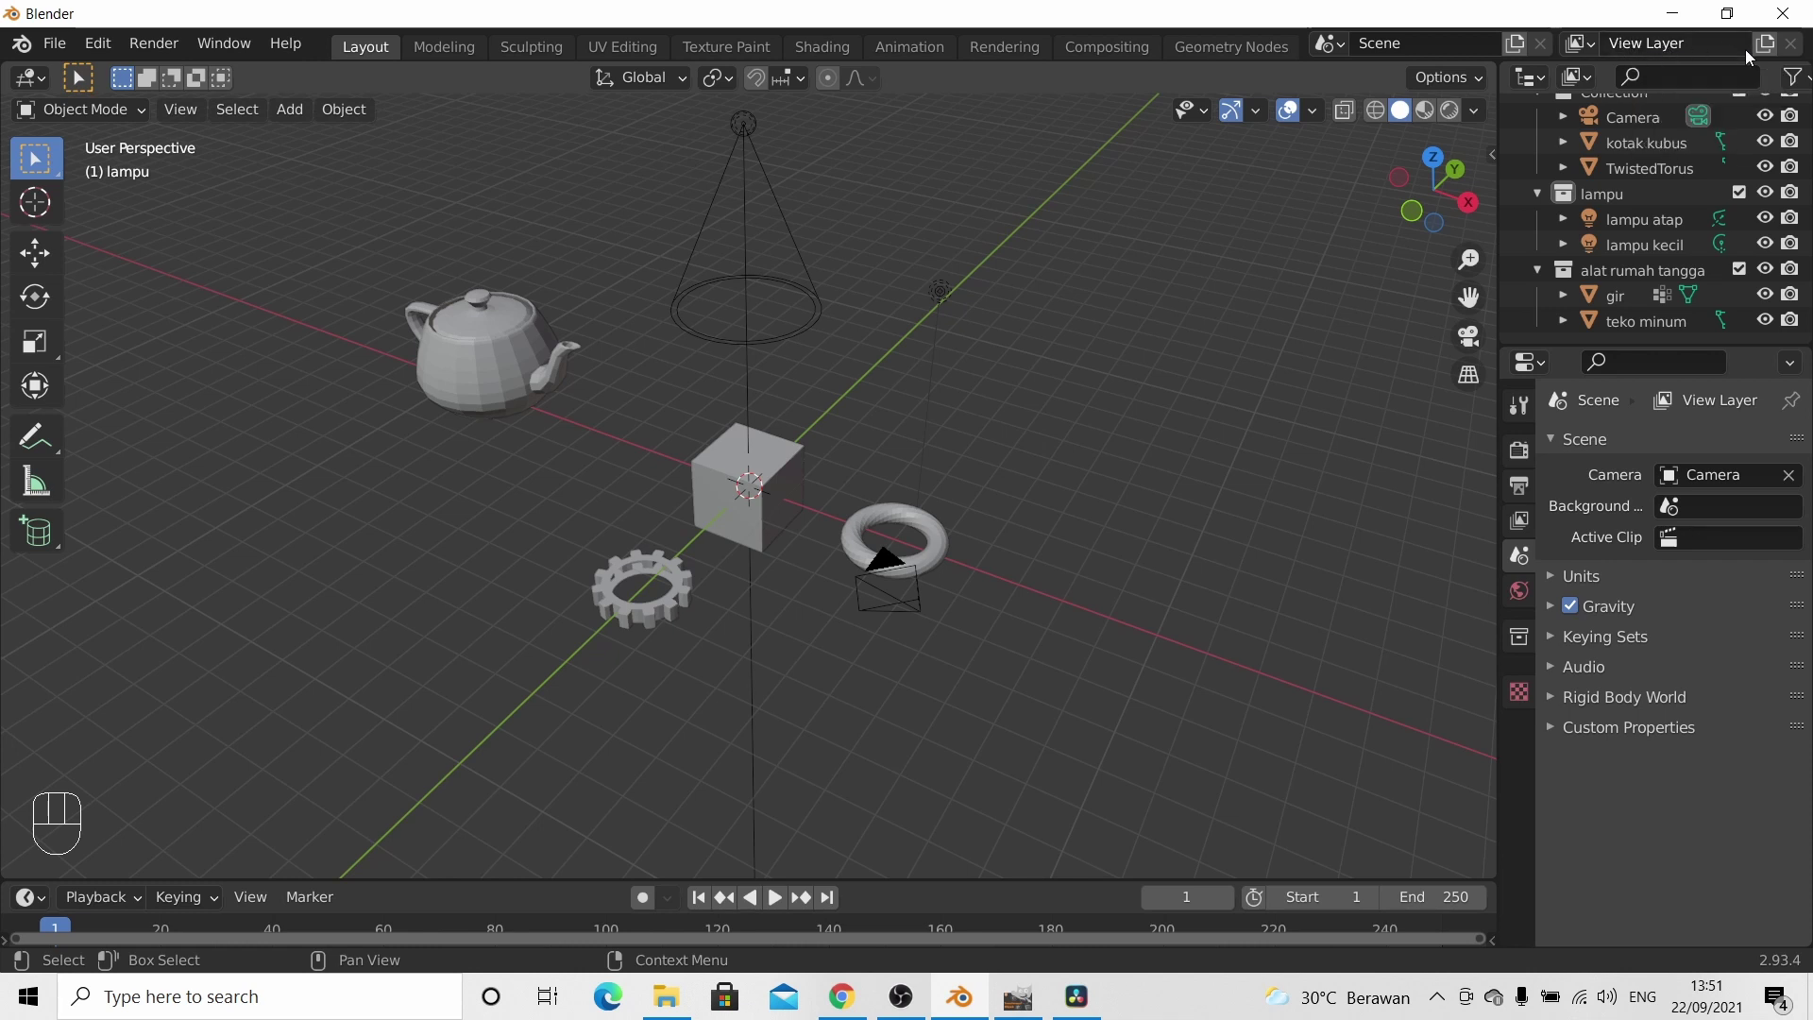
pyautogui.click(1587, 43)
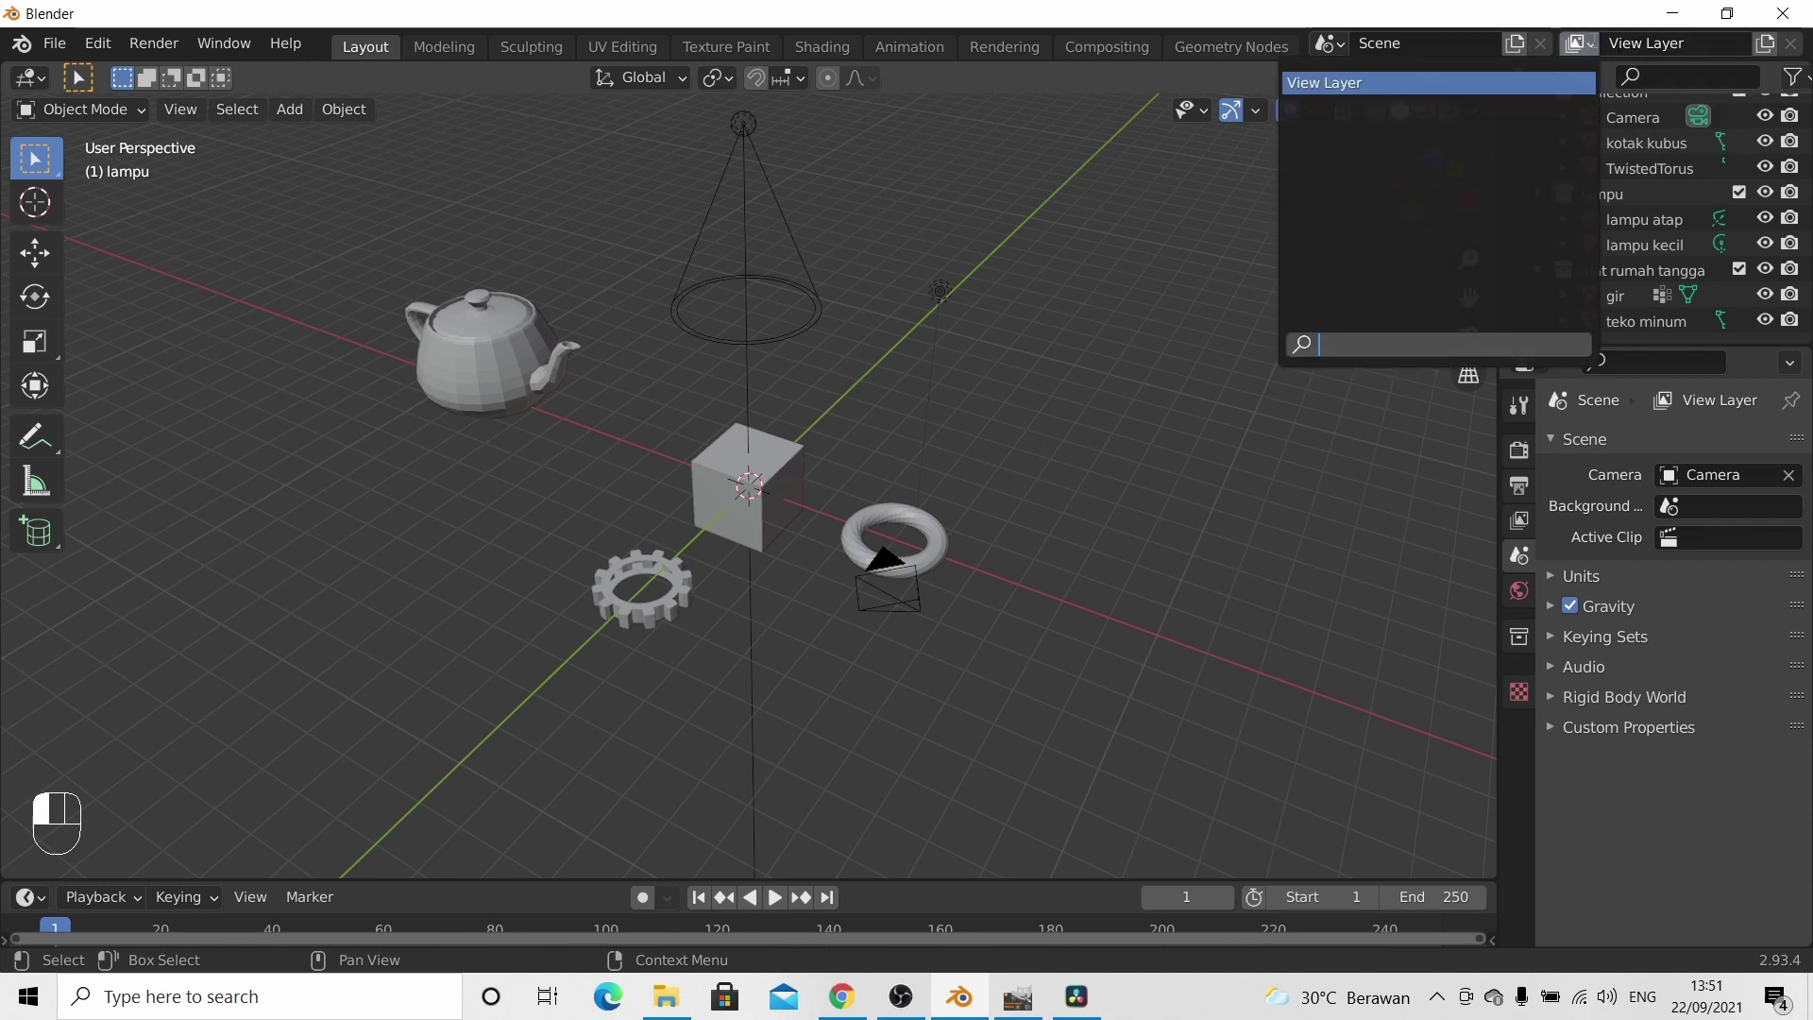
pyautogui.click(1655, 43)
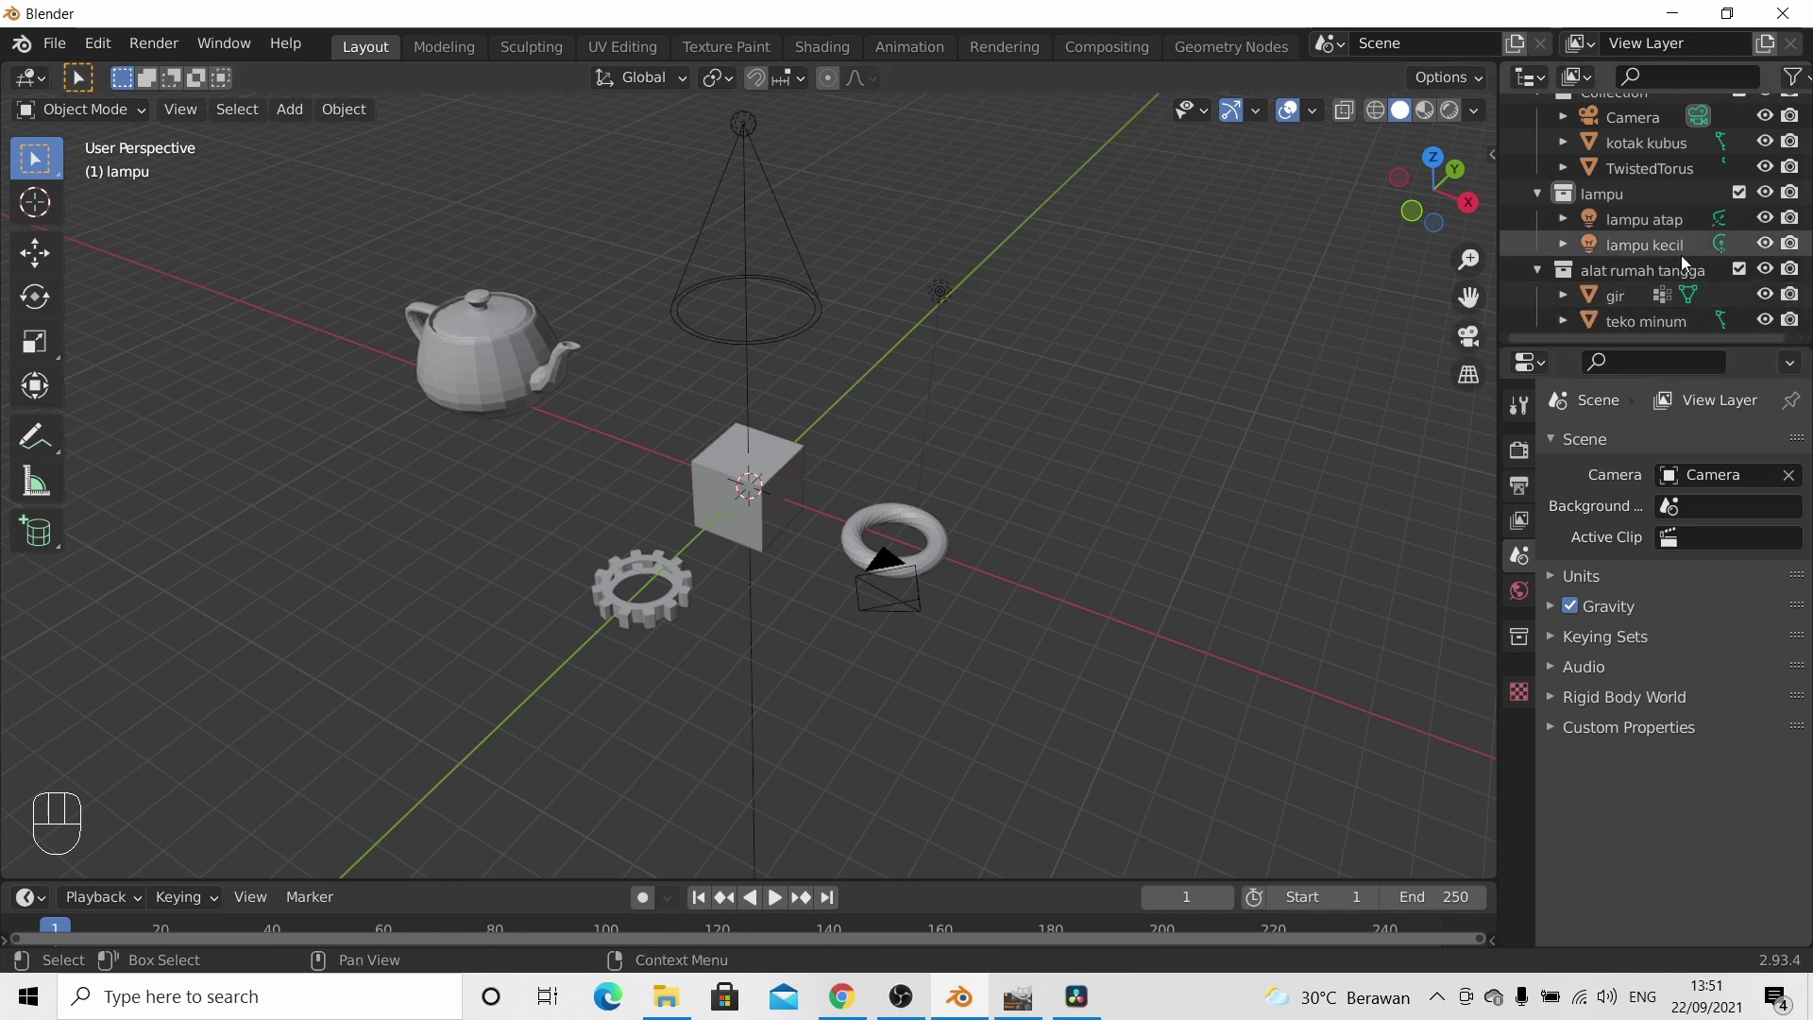
# - Hide the lampu atap and lampu kecil lights in the viewport from the outliner, and show them again
pyautogui.click(1765, 218)
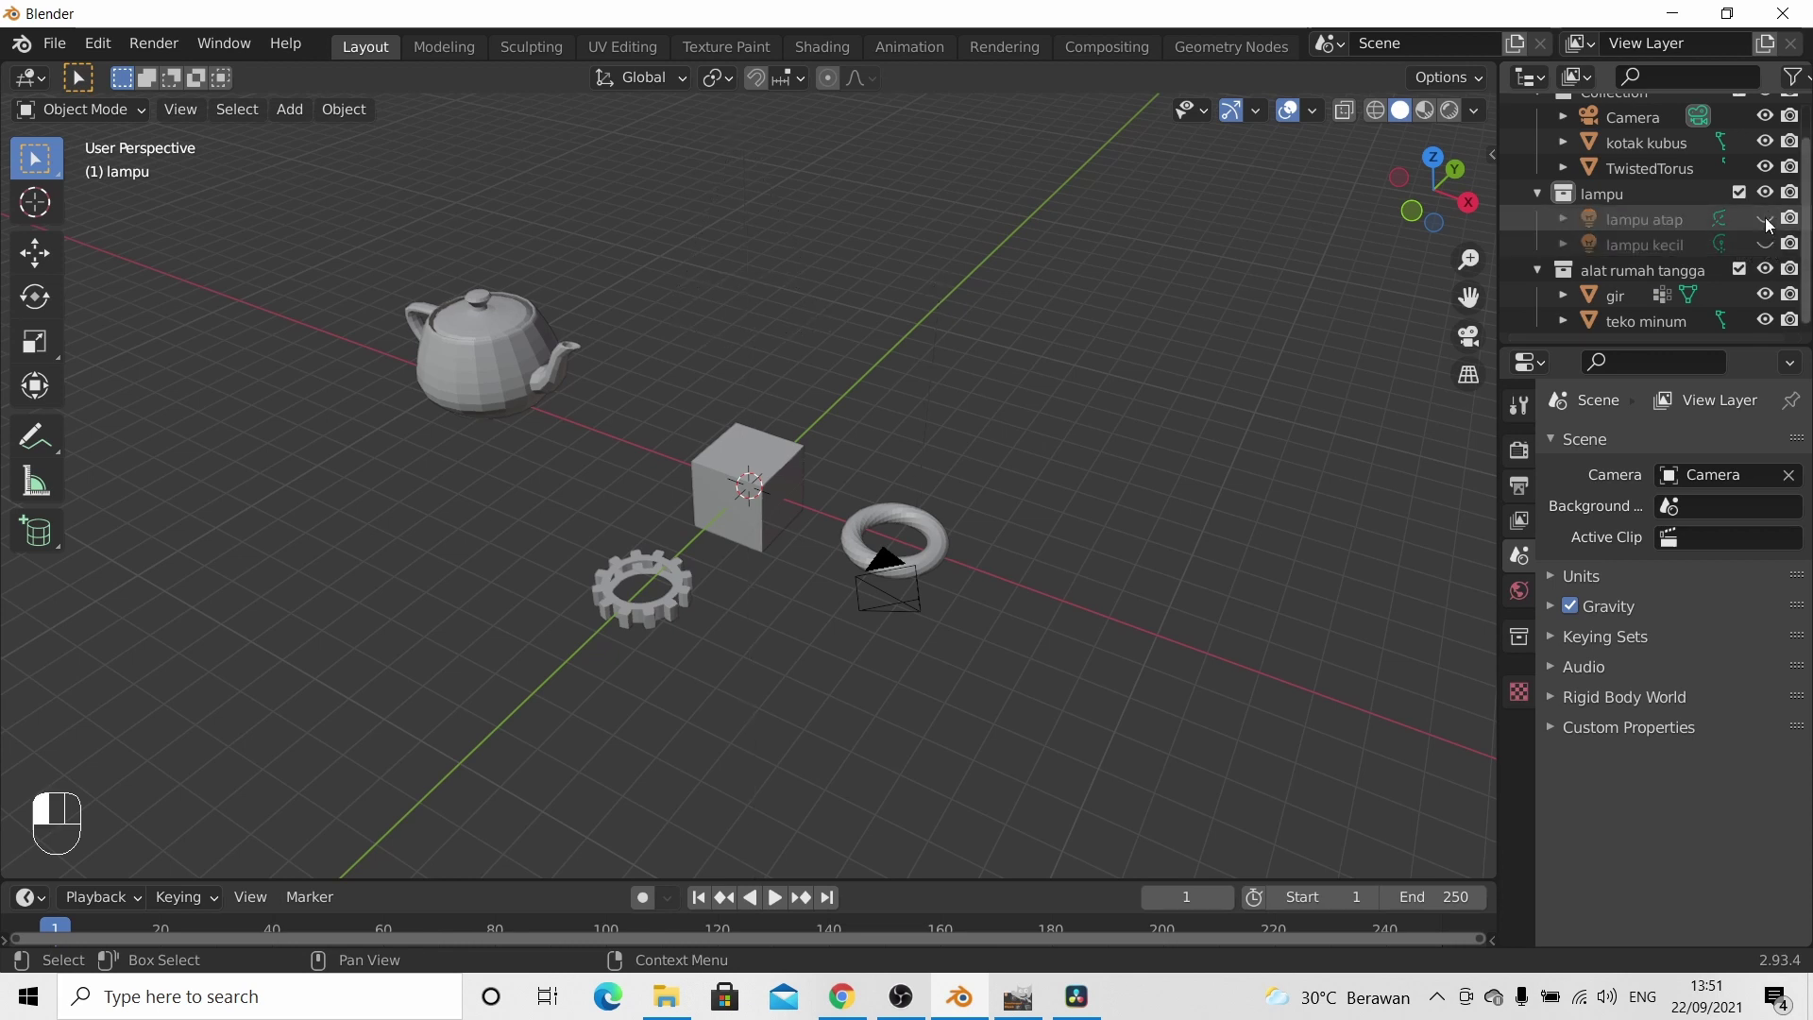
pyautogui.click(1764, 227)
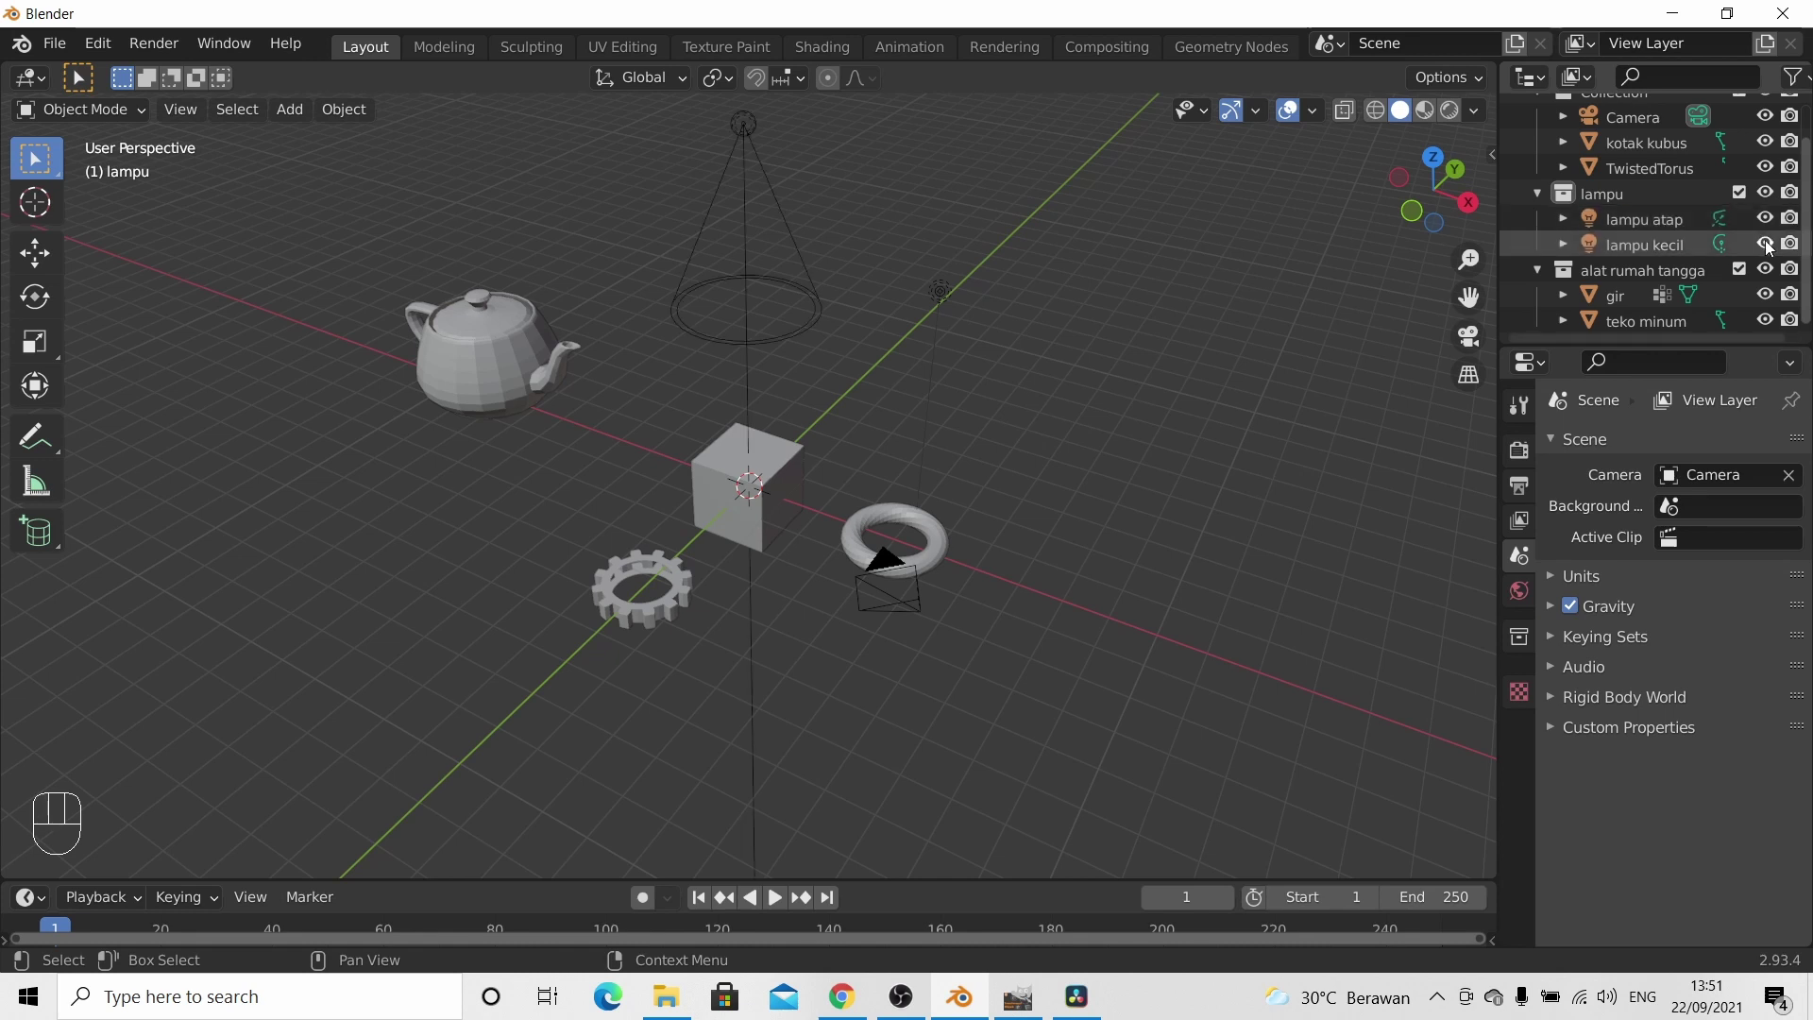
pyautogui.click(1767, 246)
pyautogui.click(1766, 245)
# - Hide the TwistedTorus and kotak kubus objects in the viewport using their outliner visibility toggles
pyautogui.scroll(2, 1714, 246)
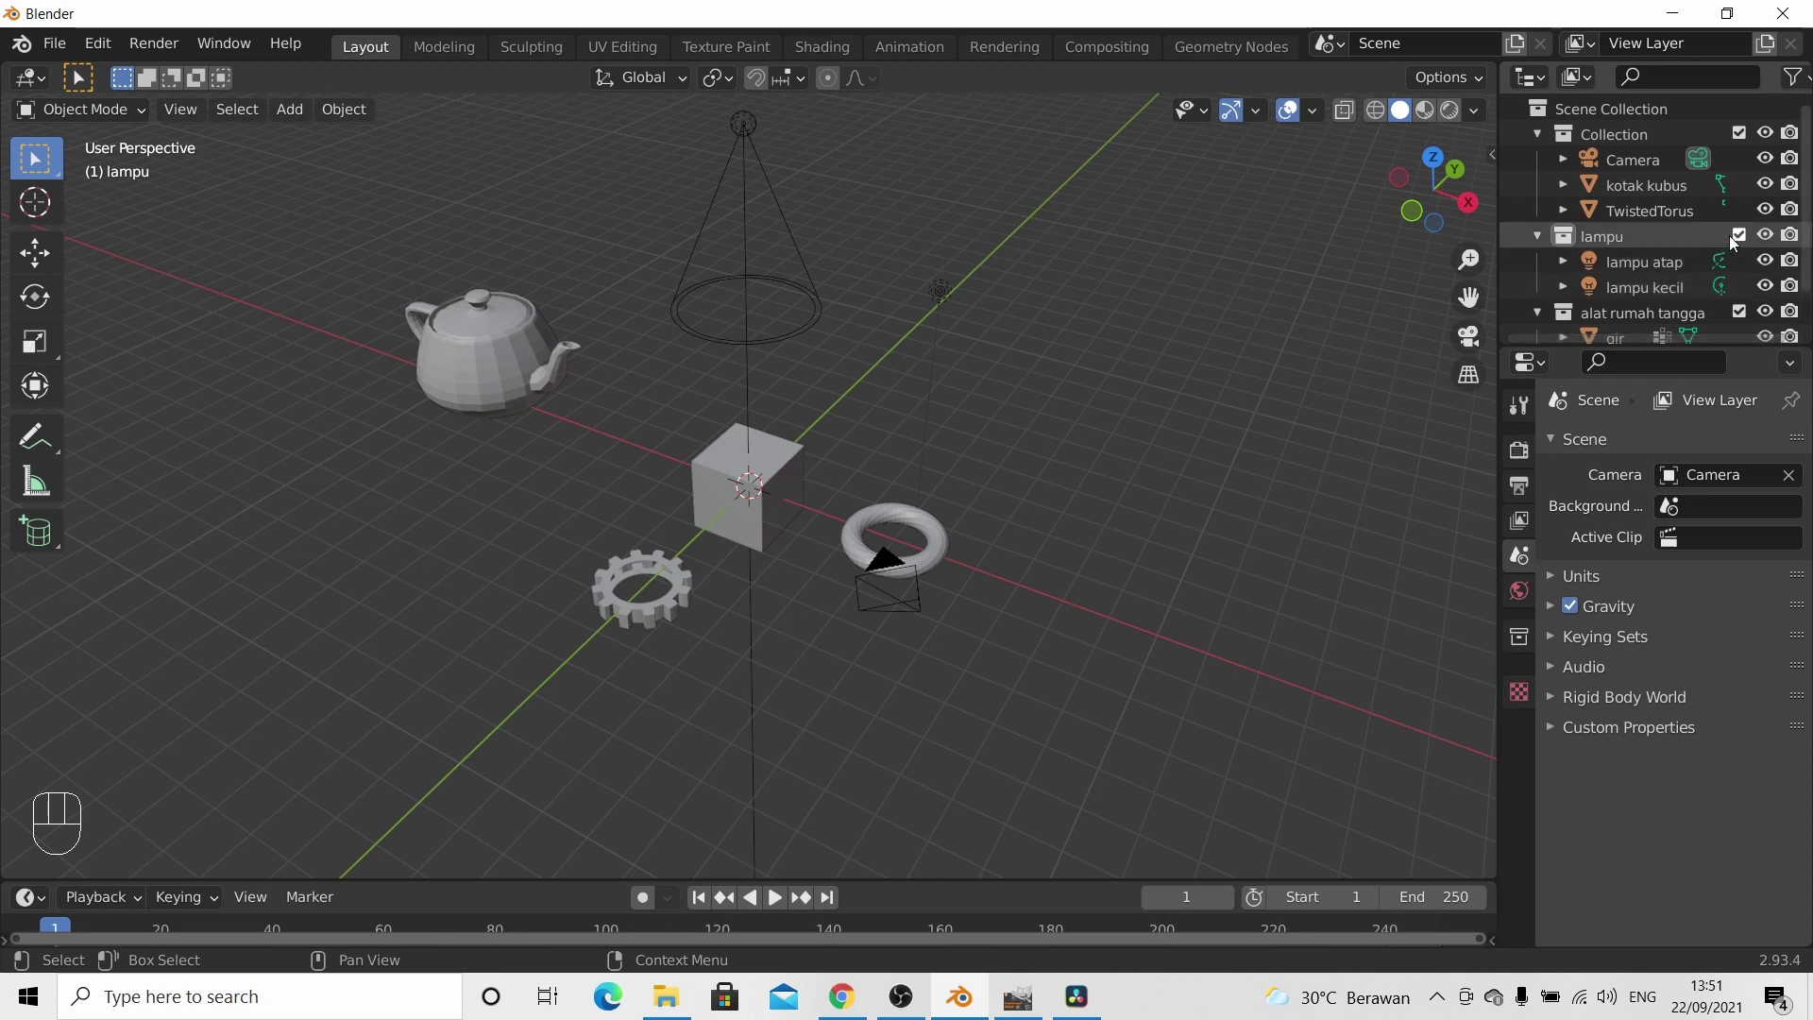
pyautogui.scroll(-2, 1723, 283)
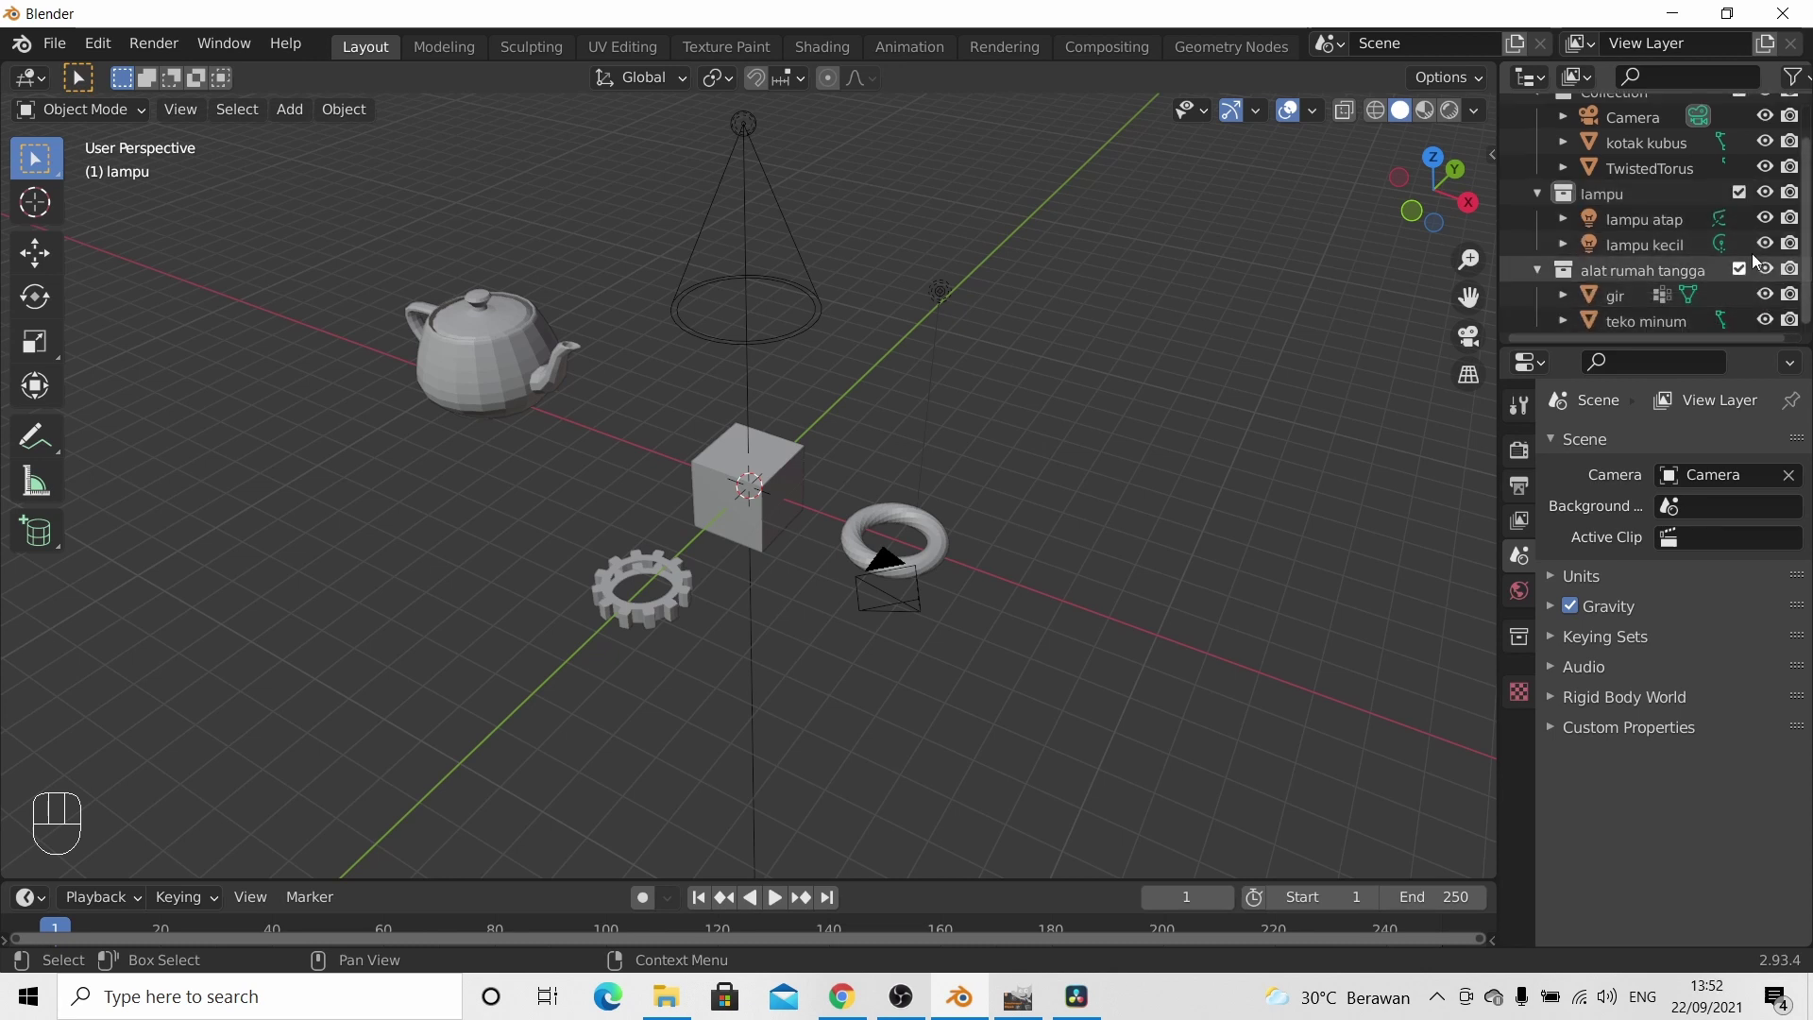
pyautogui.scroll(2, 1764, 236)
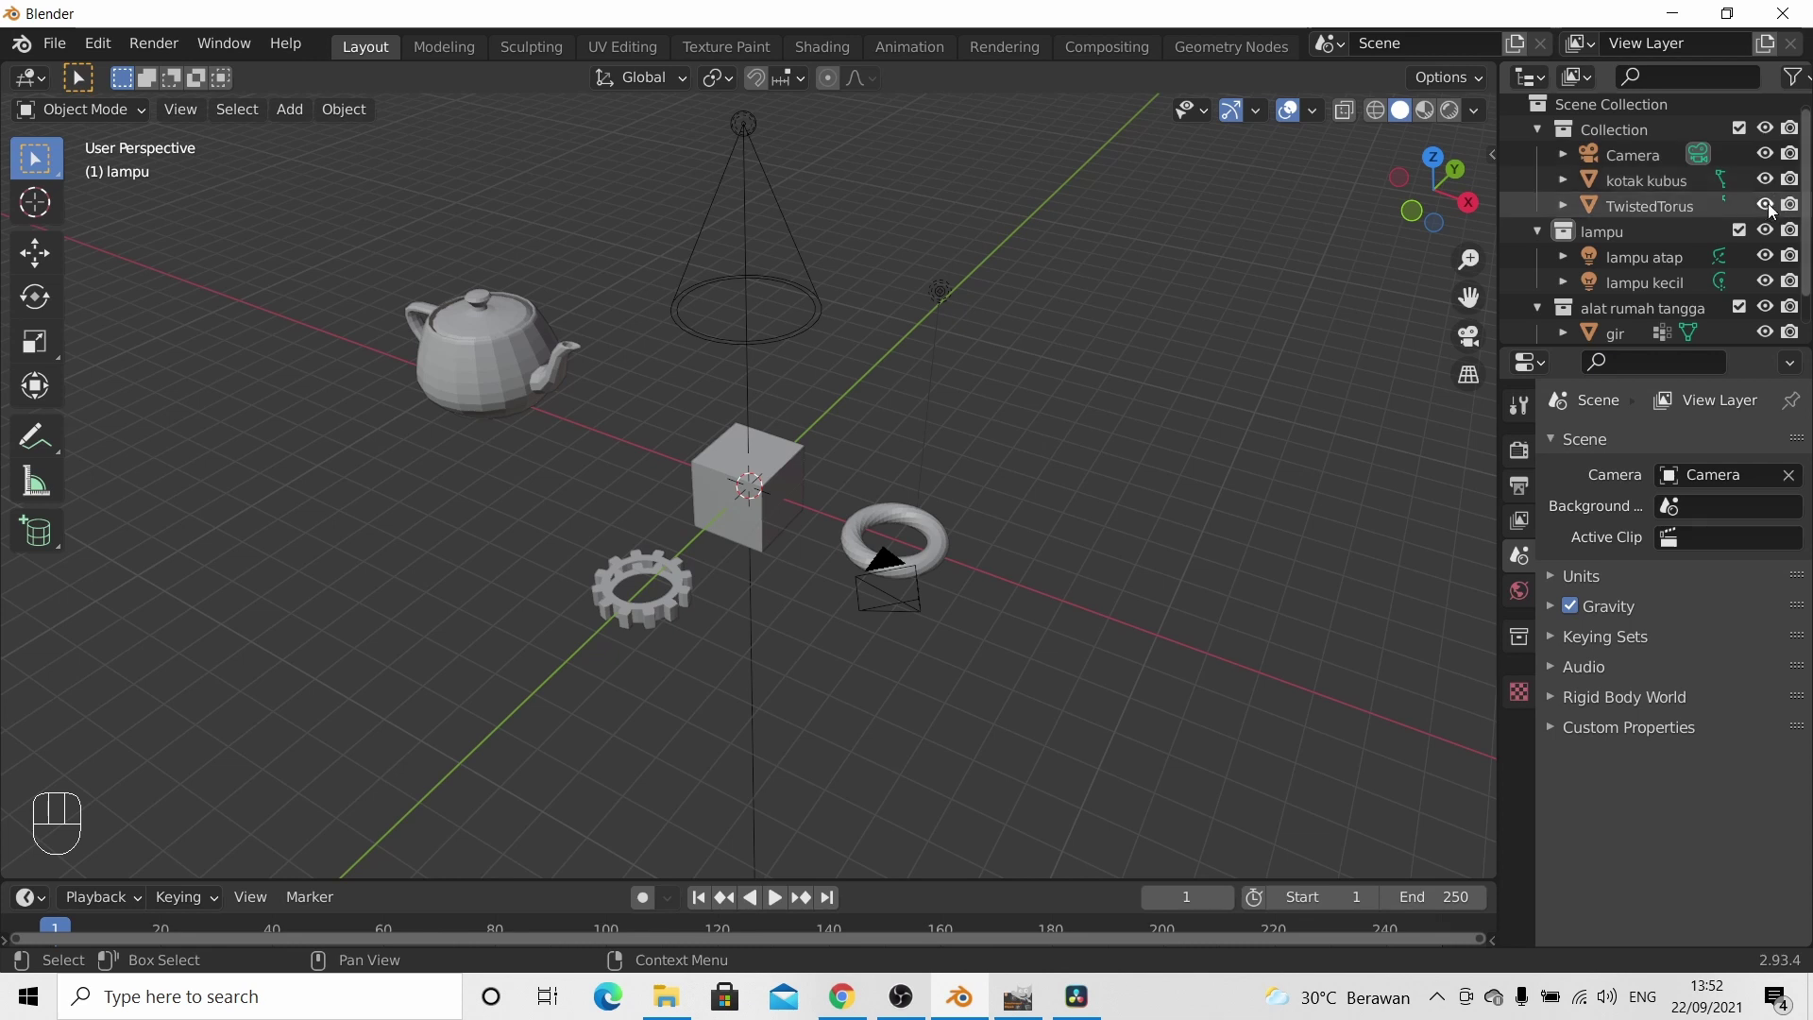
pyautogui.click(1766, 206)
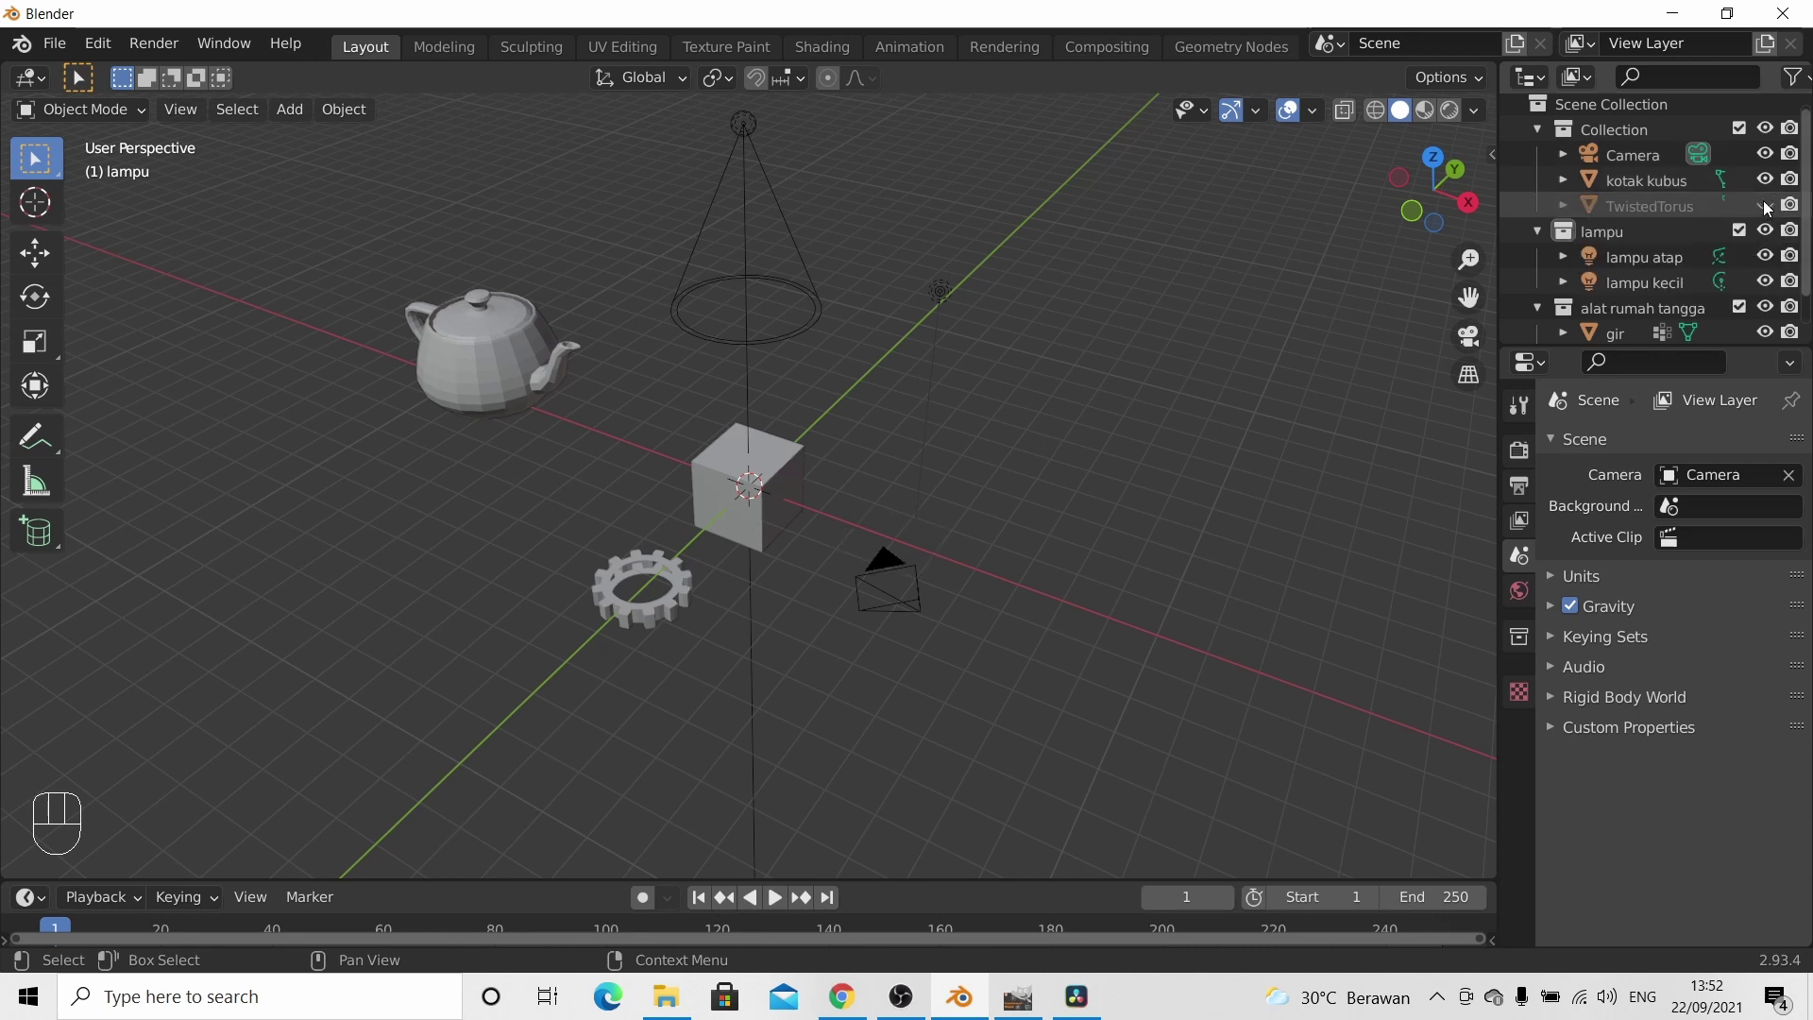
pyautogui.click(1765, 179)
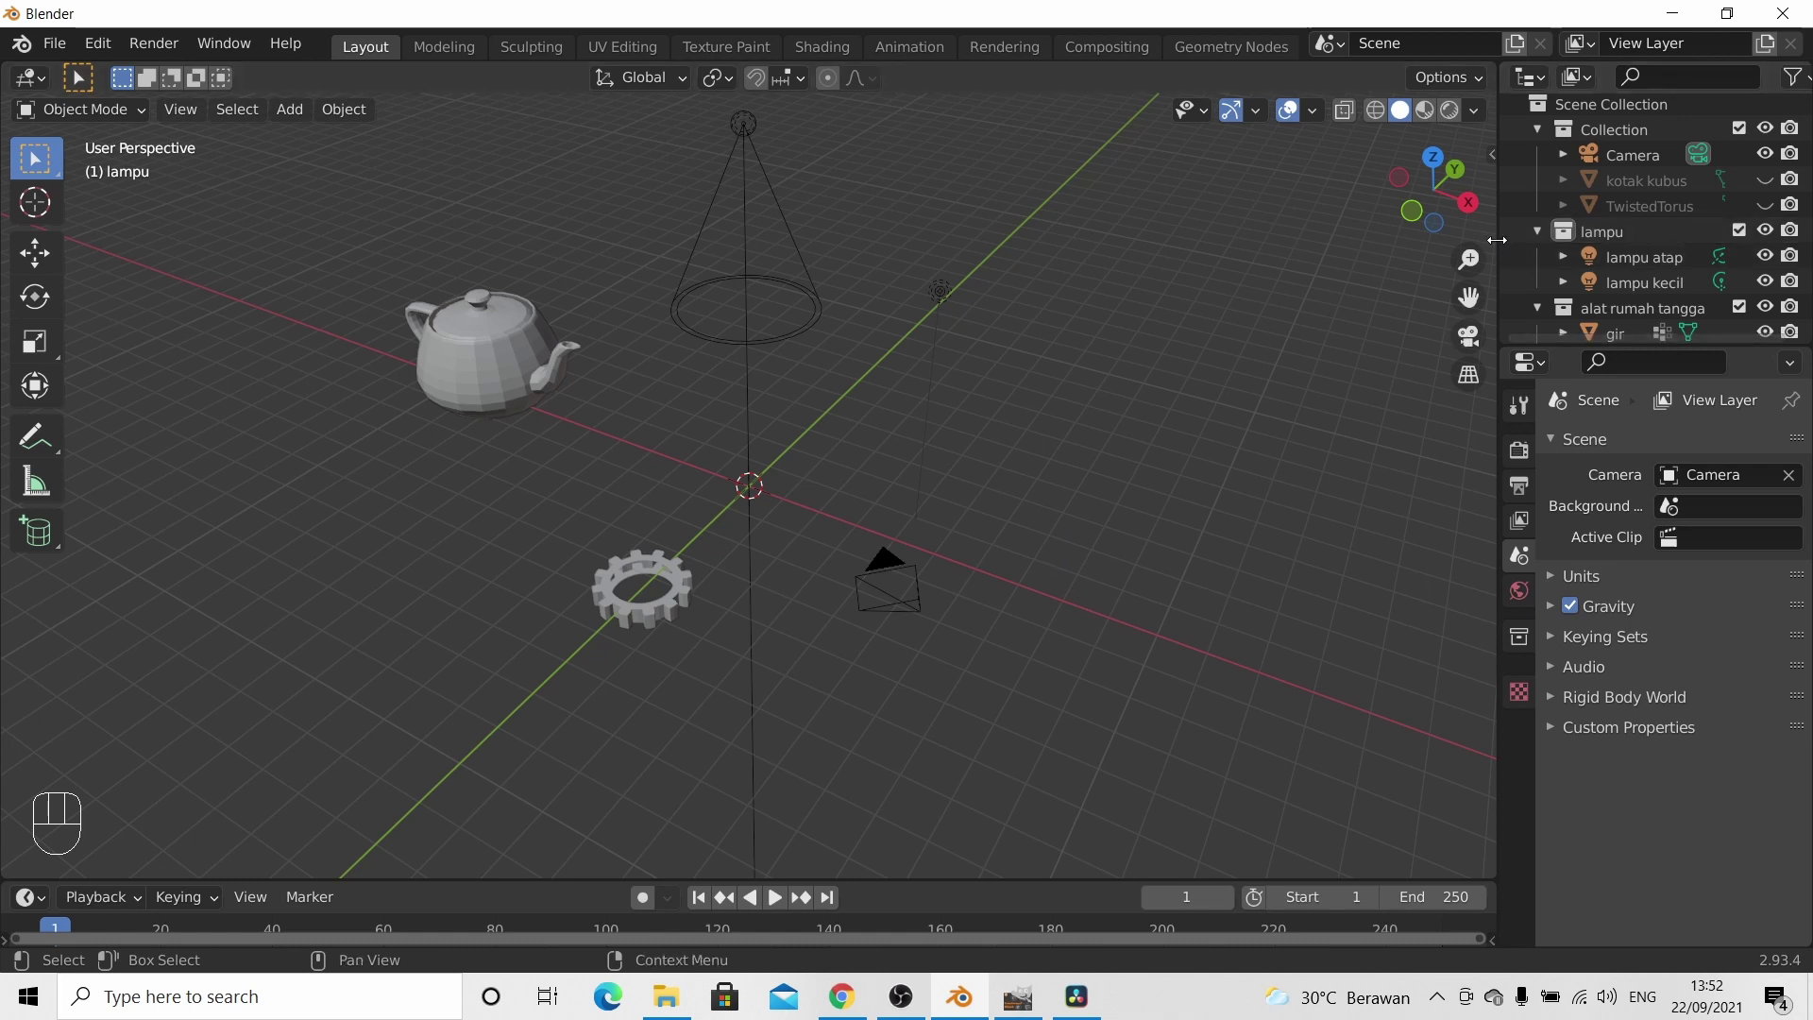
# - Widen the outliner and check its filter options for restriction toggles and object types
pyautogui.moveTo(1498, 240); pyautogui.dragTo(1425, 240)
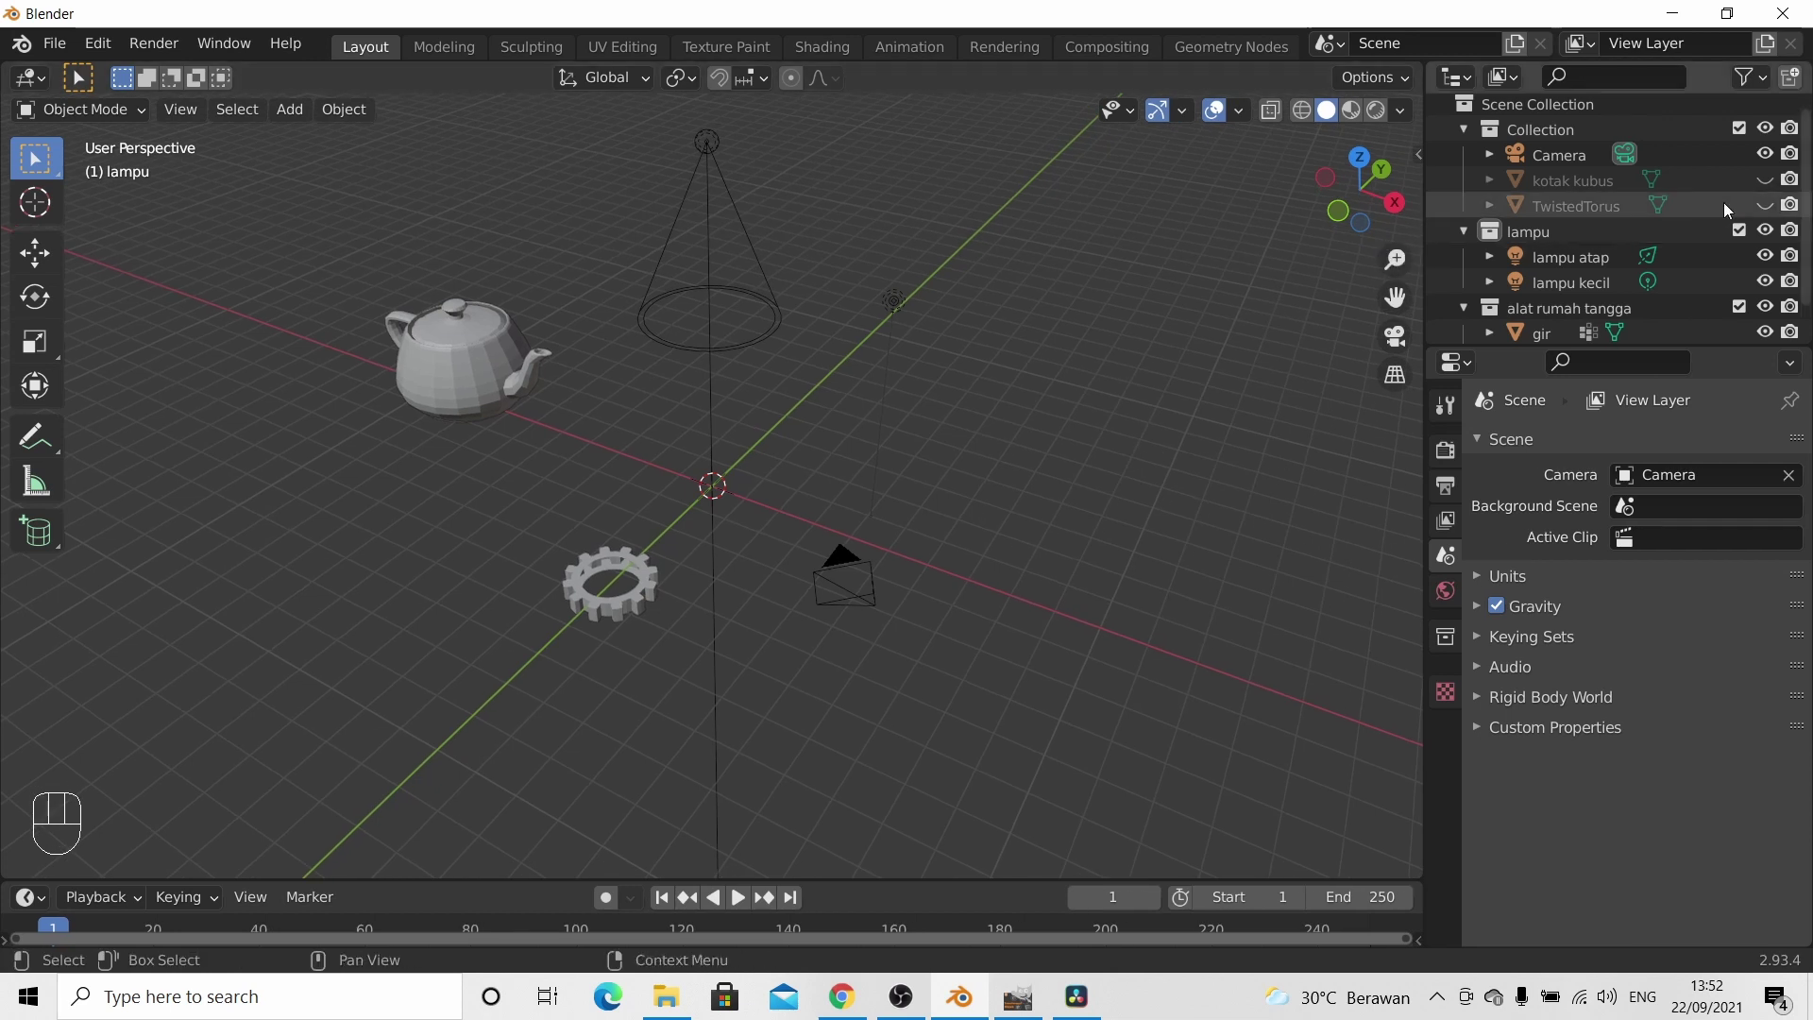
pyautogui.click(1762, 82)
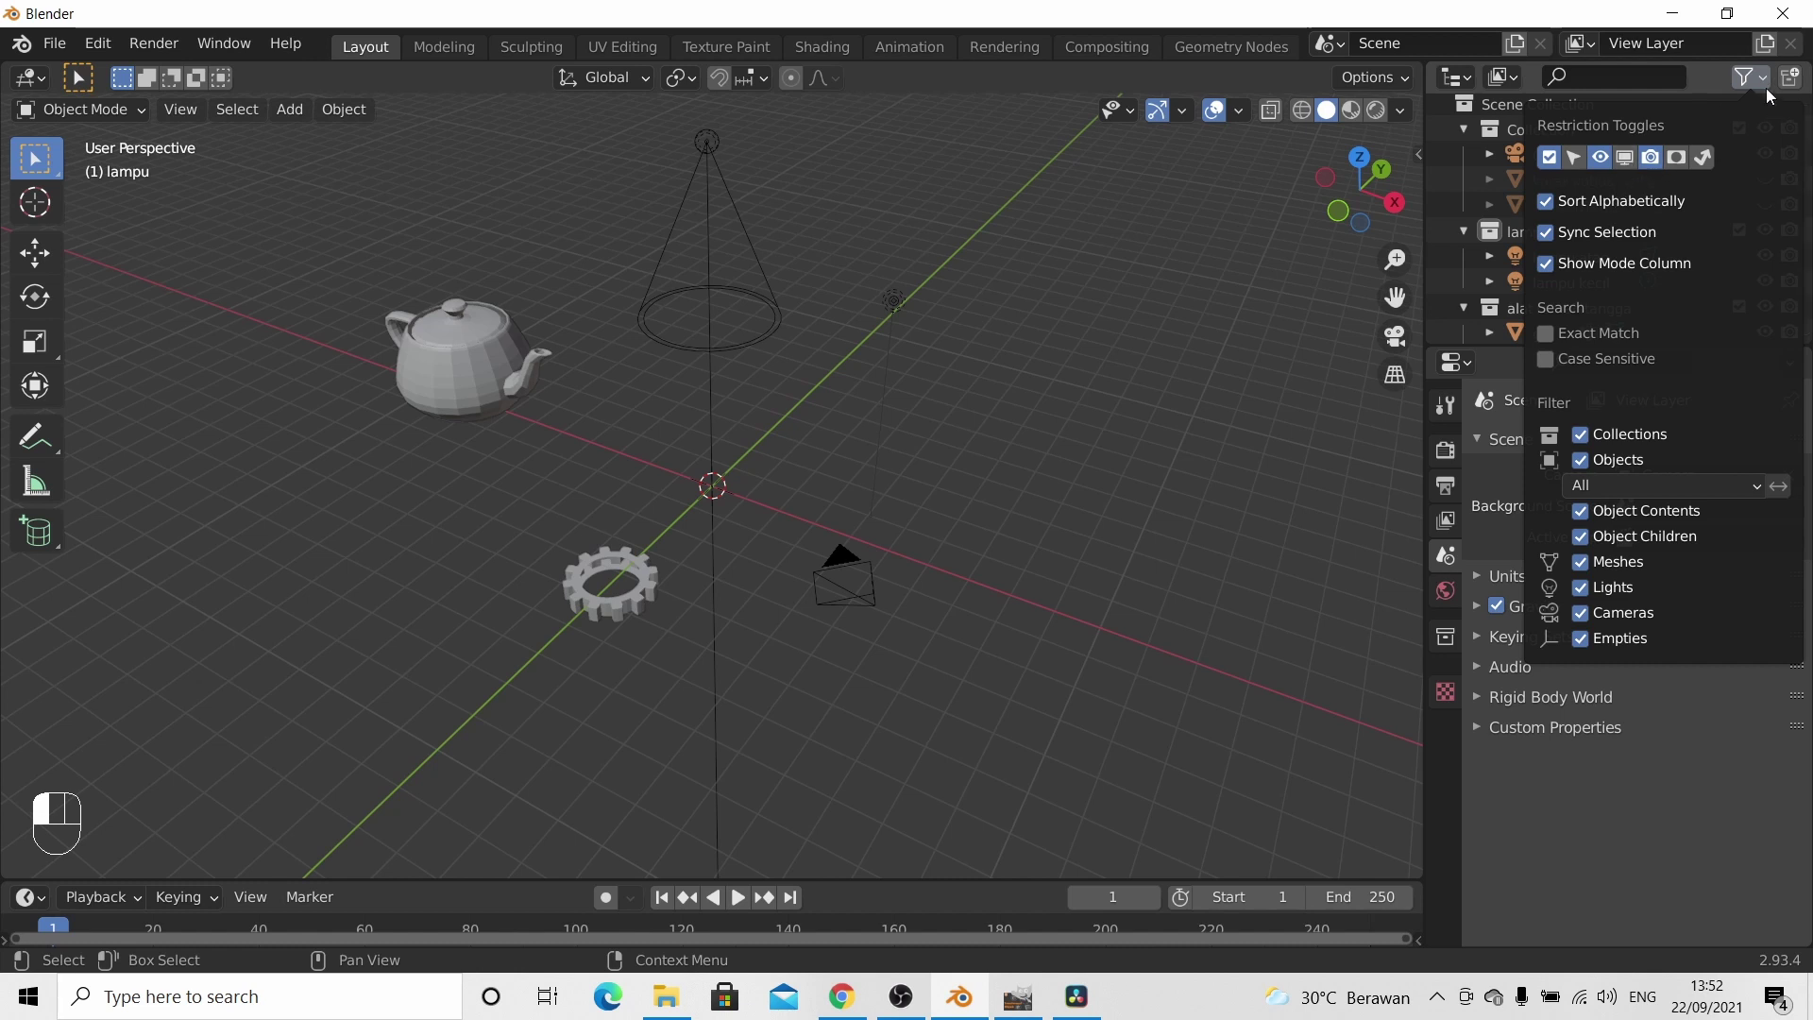
pyautogui.click(1760, 80)
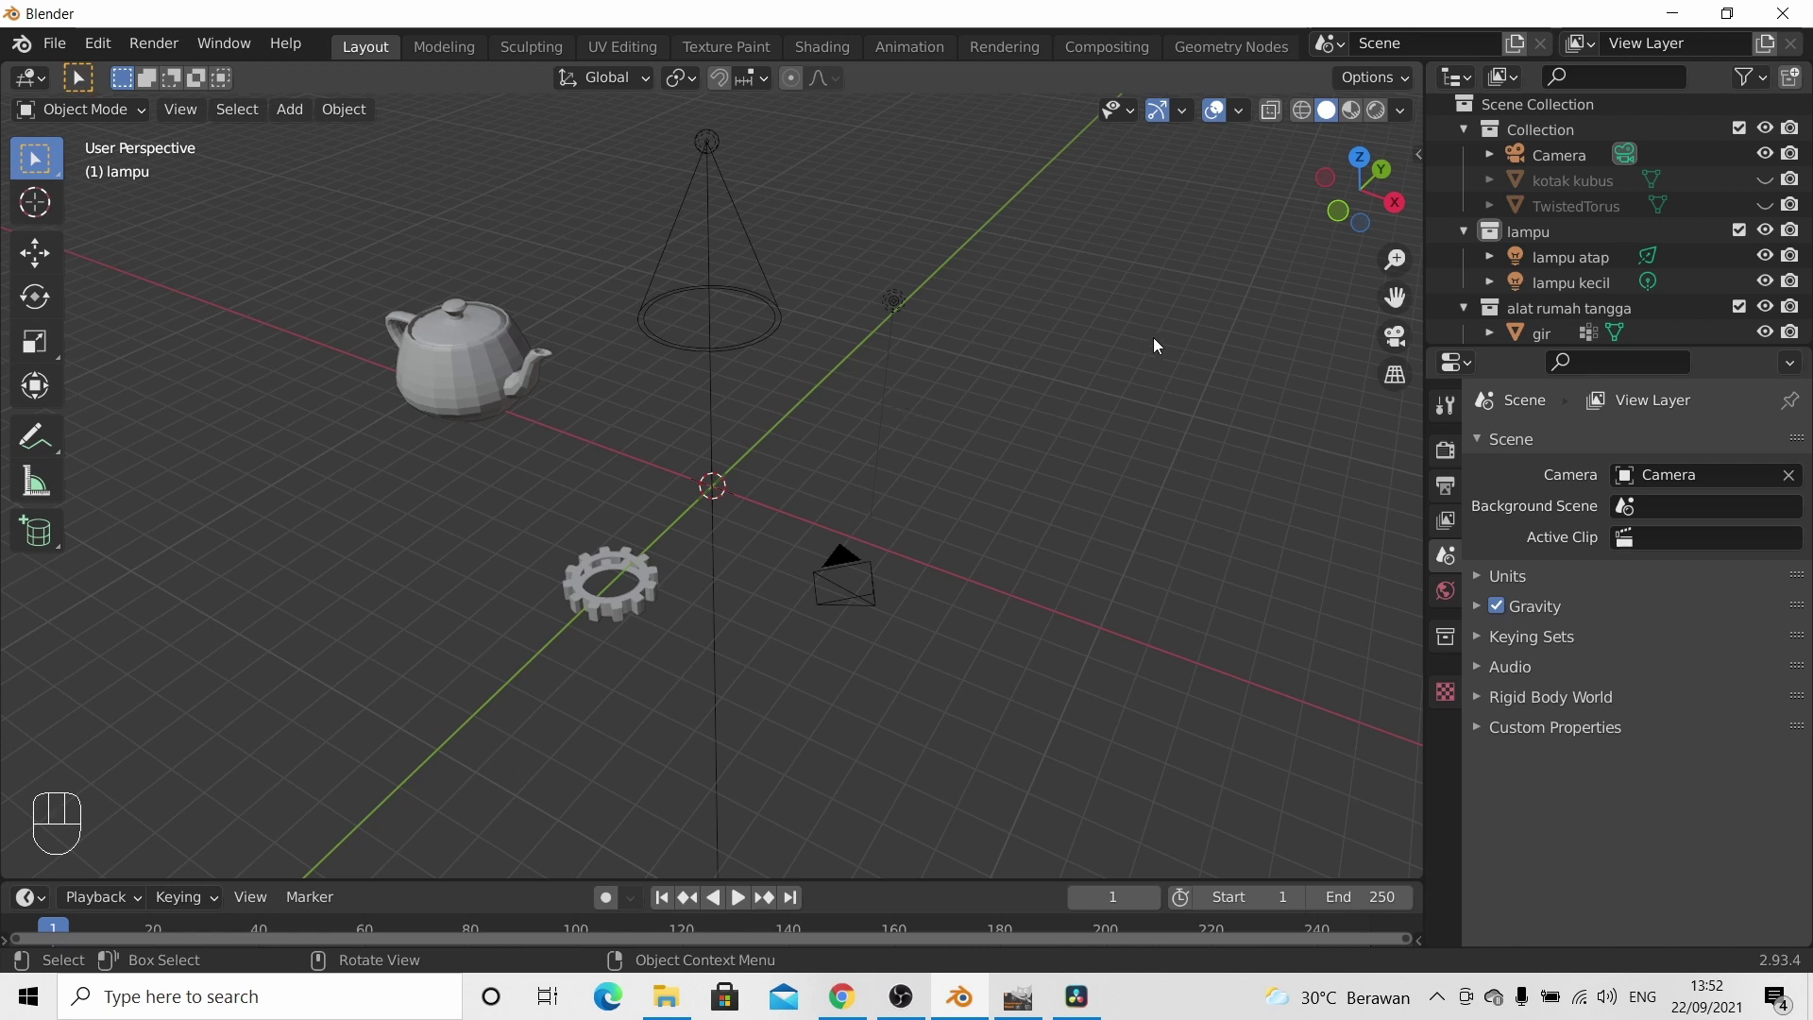
# - Show kotak kubus and TwistedTorus in the viewport again, and hide TwistedTorus once more
pyautogui.click(1765, 180)
pyautogui.click(1765, 206)
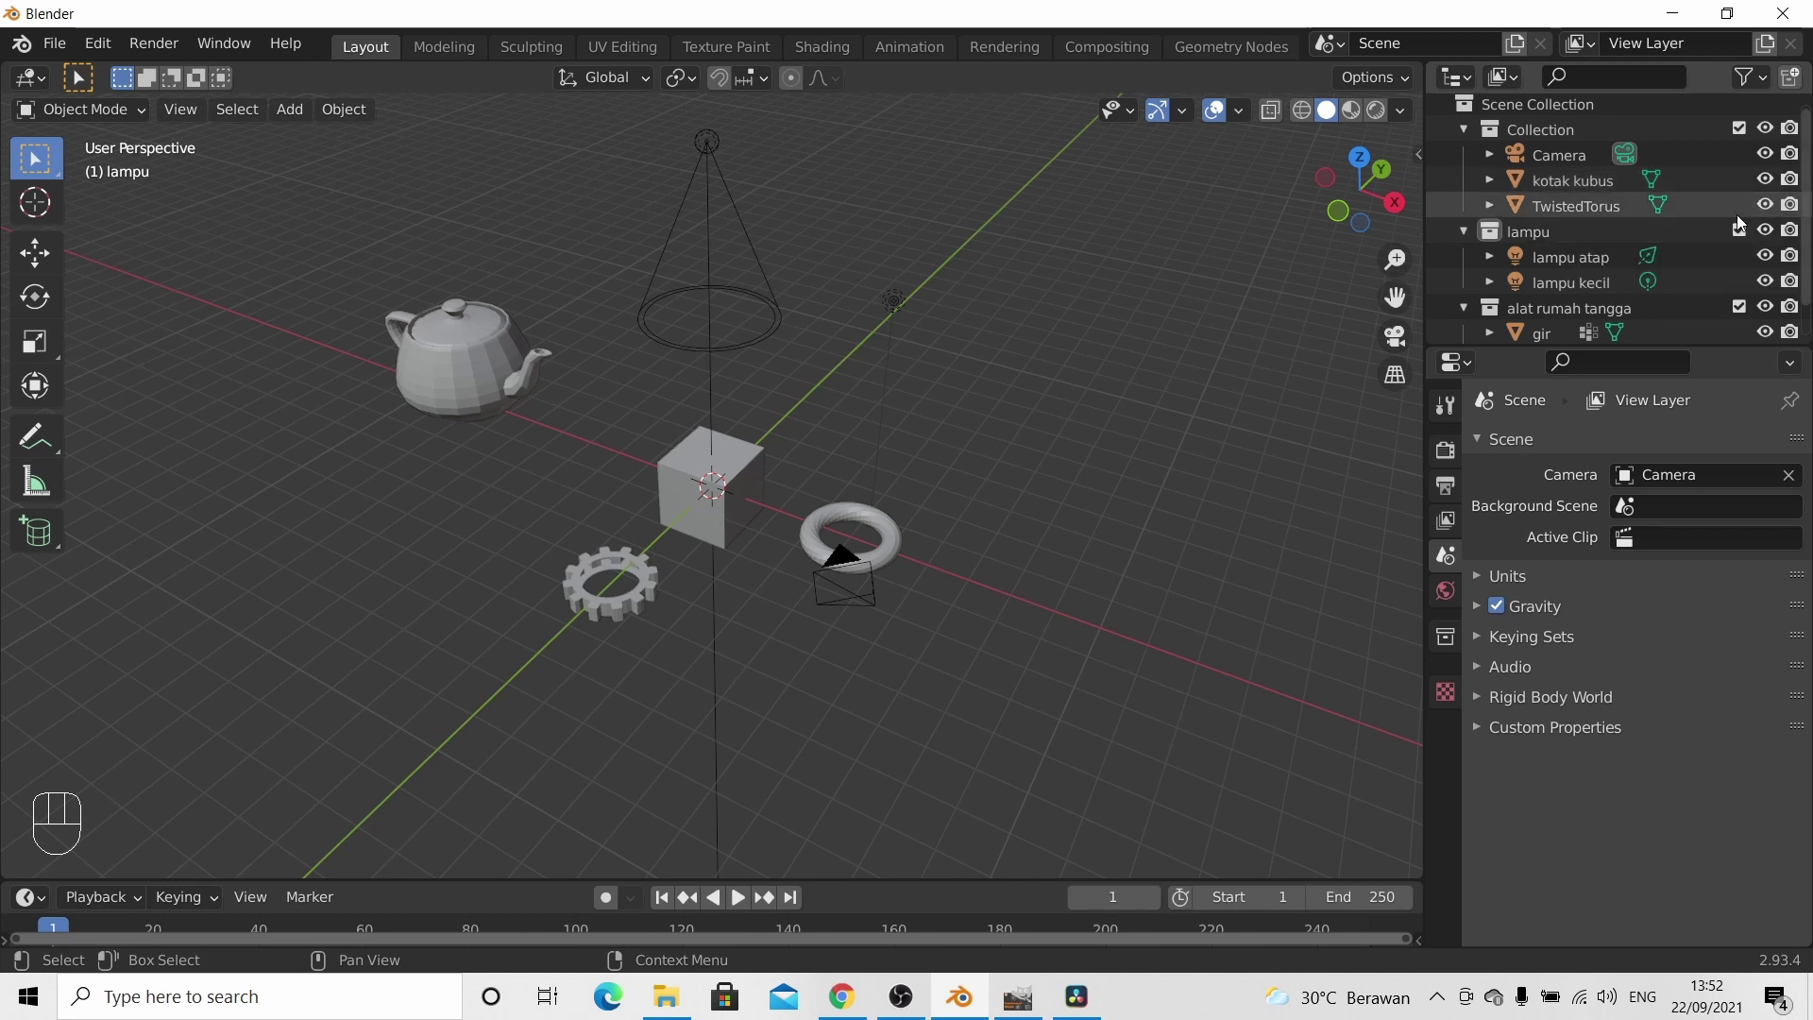
pyautogui.click(1767, 205)
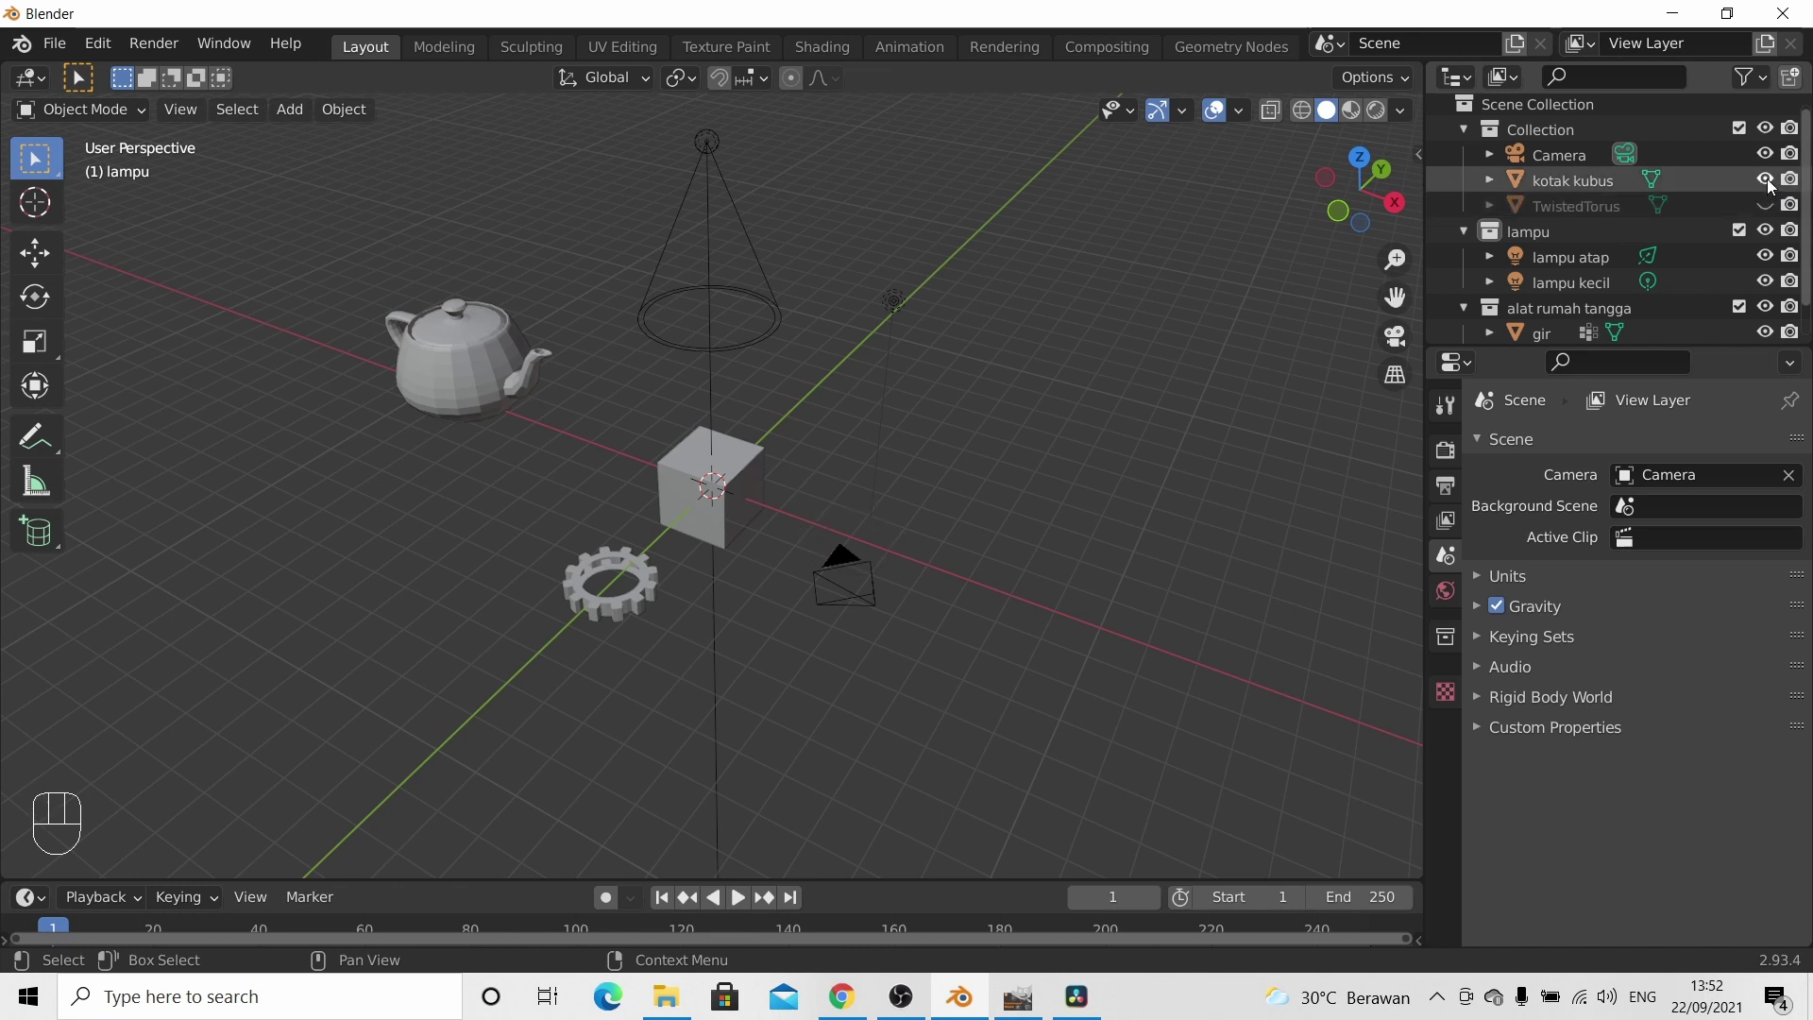
# - Hide kotak kubus in the viewport and show it again, then make TwistedTorus visible as well
pyautogui.click(1767, 179)
pyautogui.click(1766, 178)
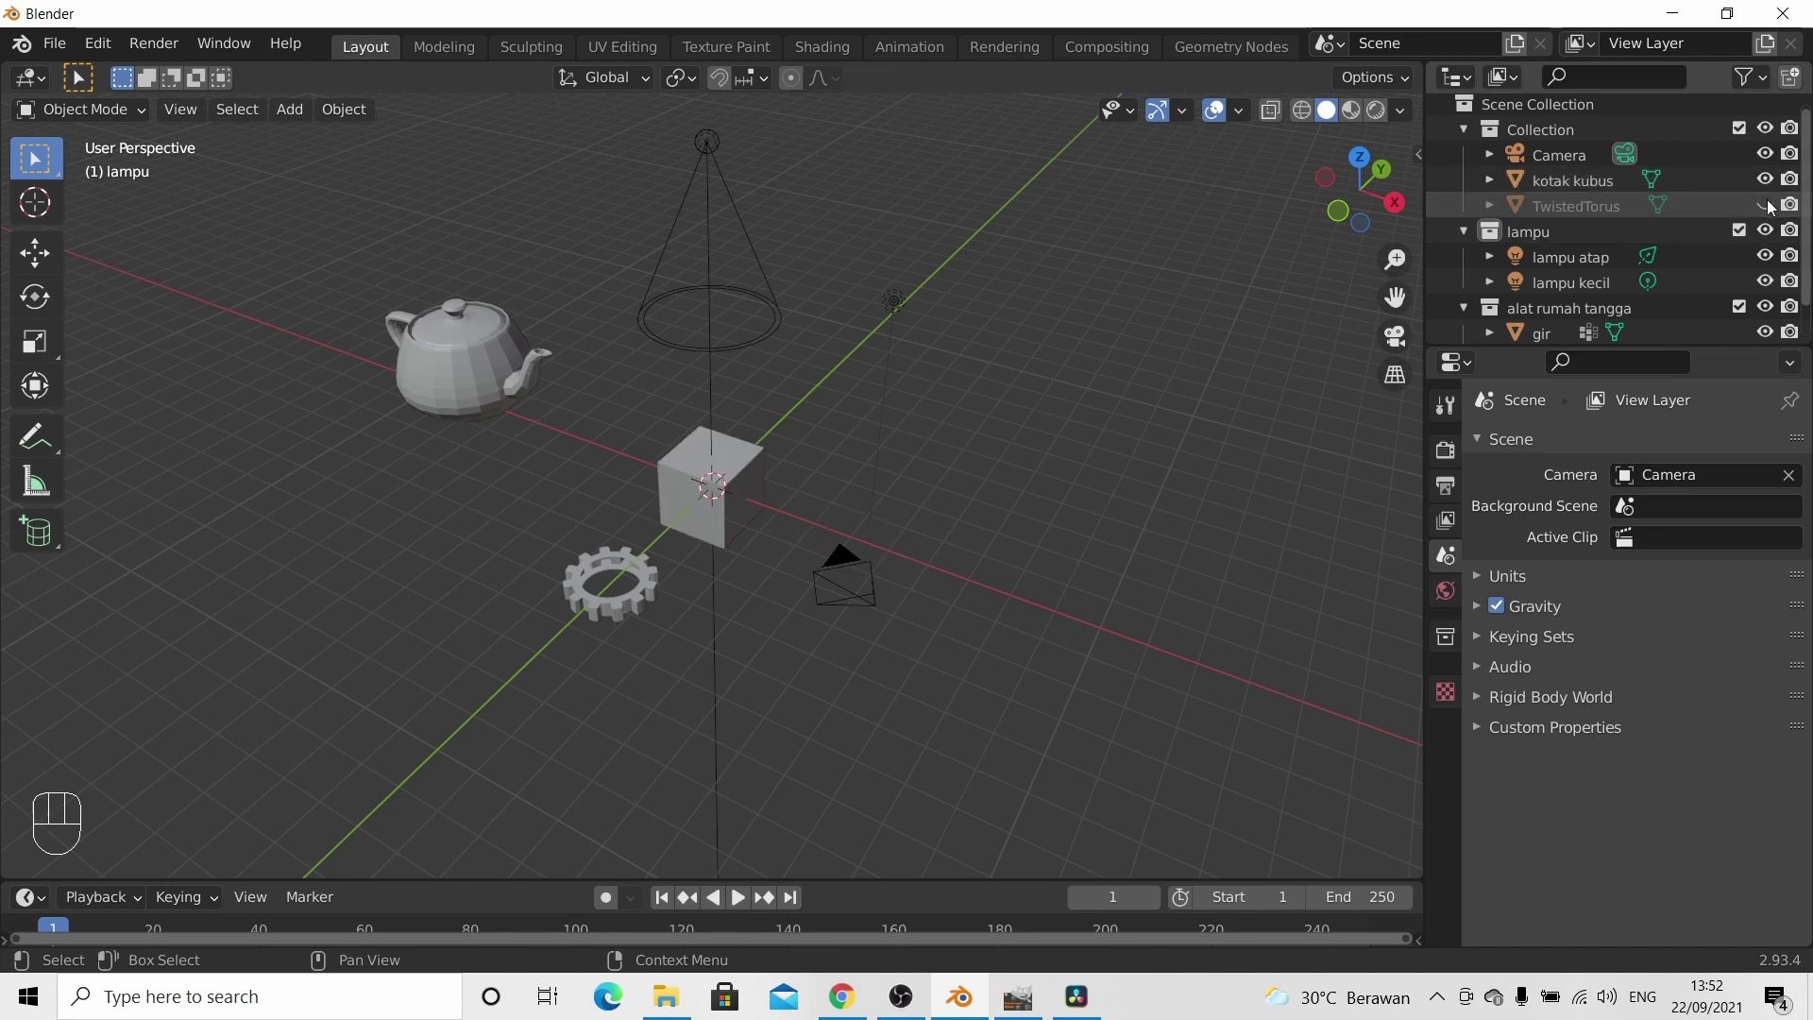
pyautogui.click(1766, 204)
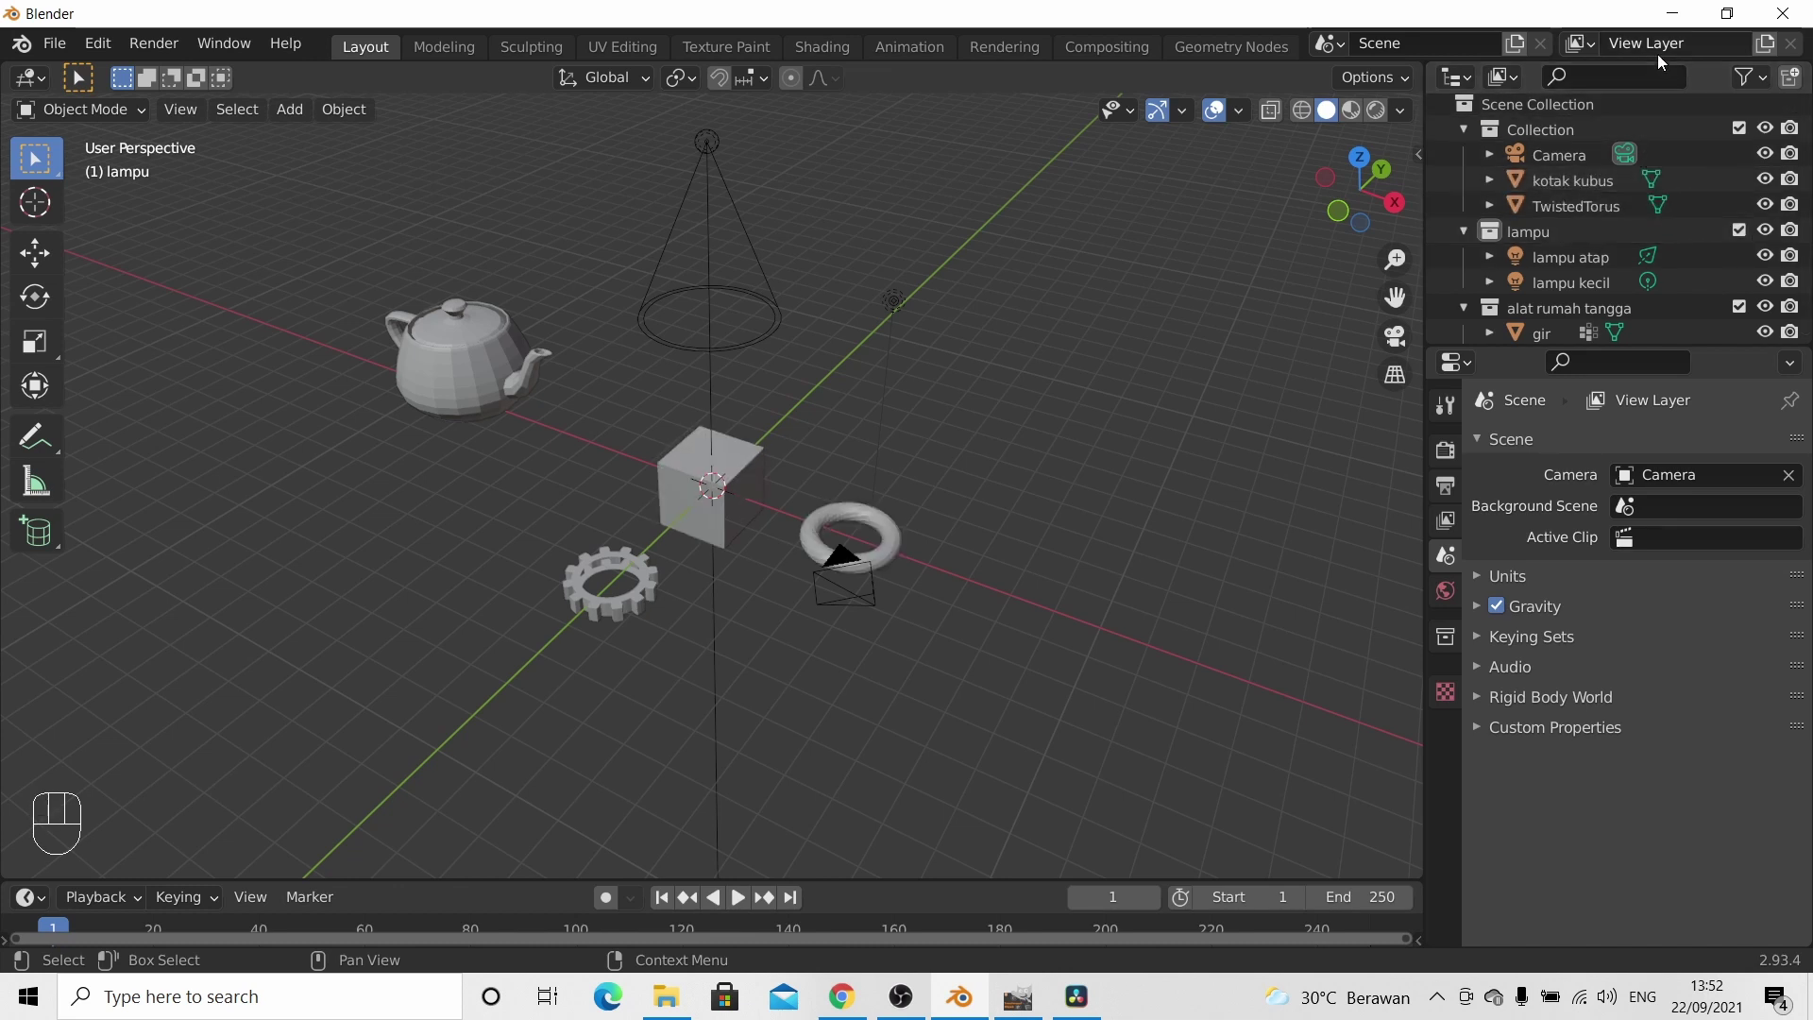
# - Add a new view layer to the scene and rename it inti rumah
pyautogui.click(1764, 45)
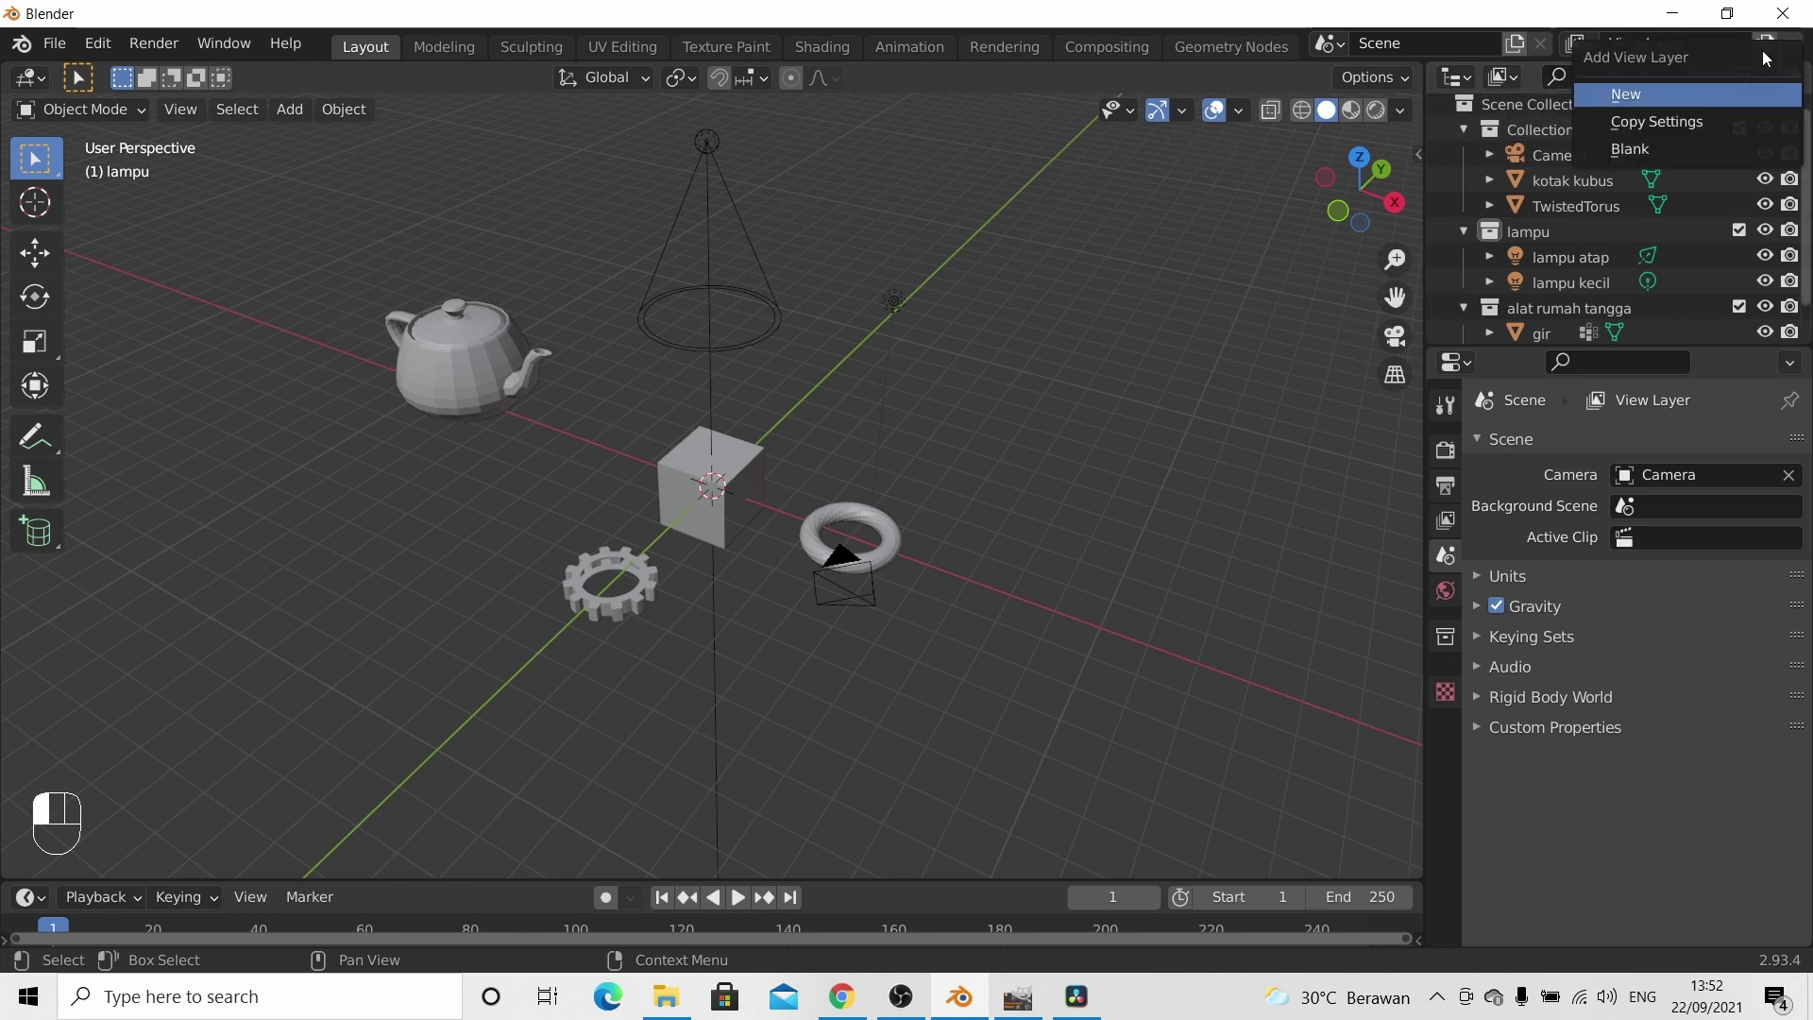
pyautogui.click(1734, 94)
pyautogui.doubleClick(1660, 43)
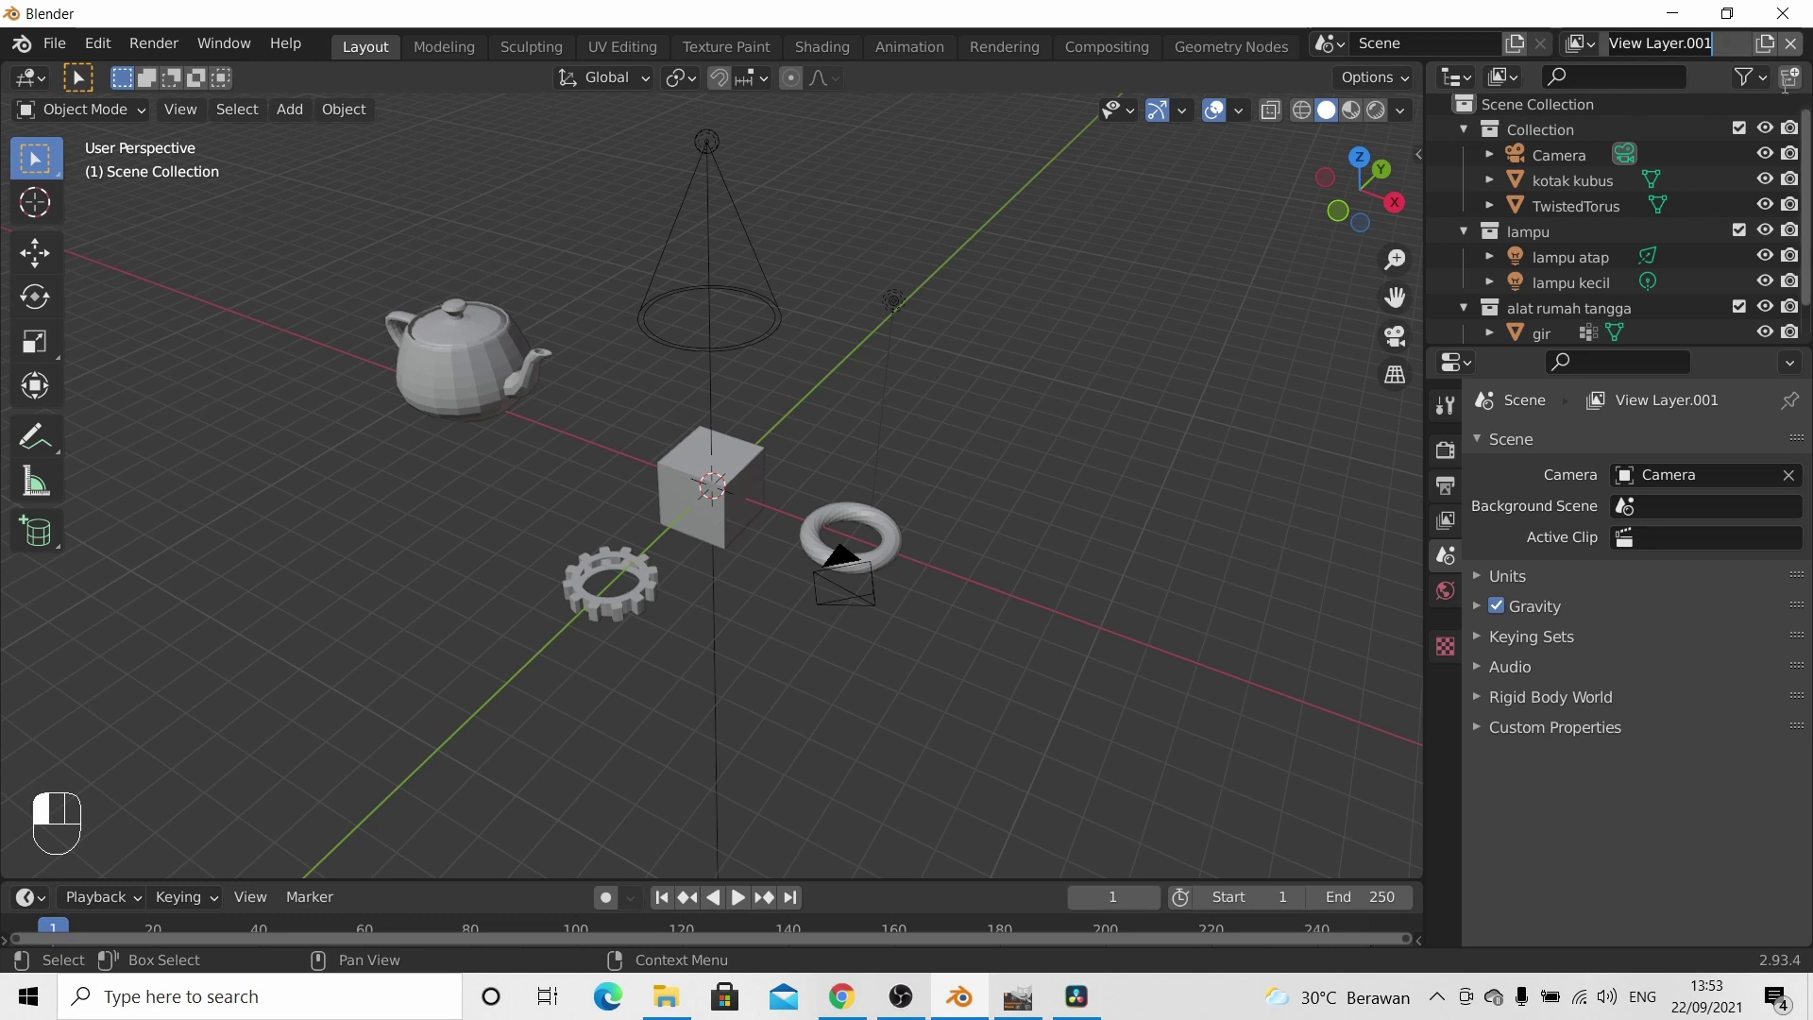
pyautogui.write('inti')
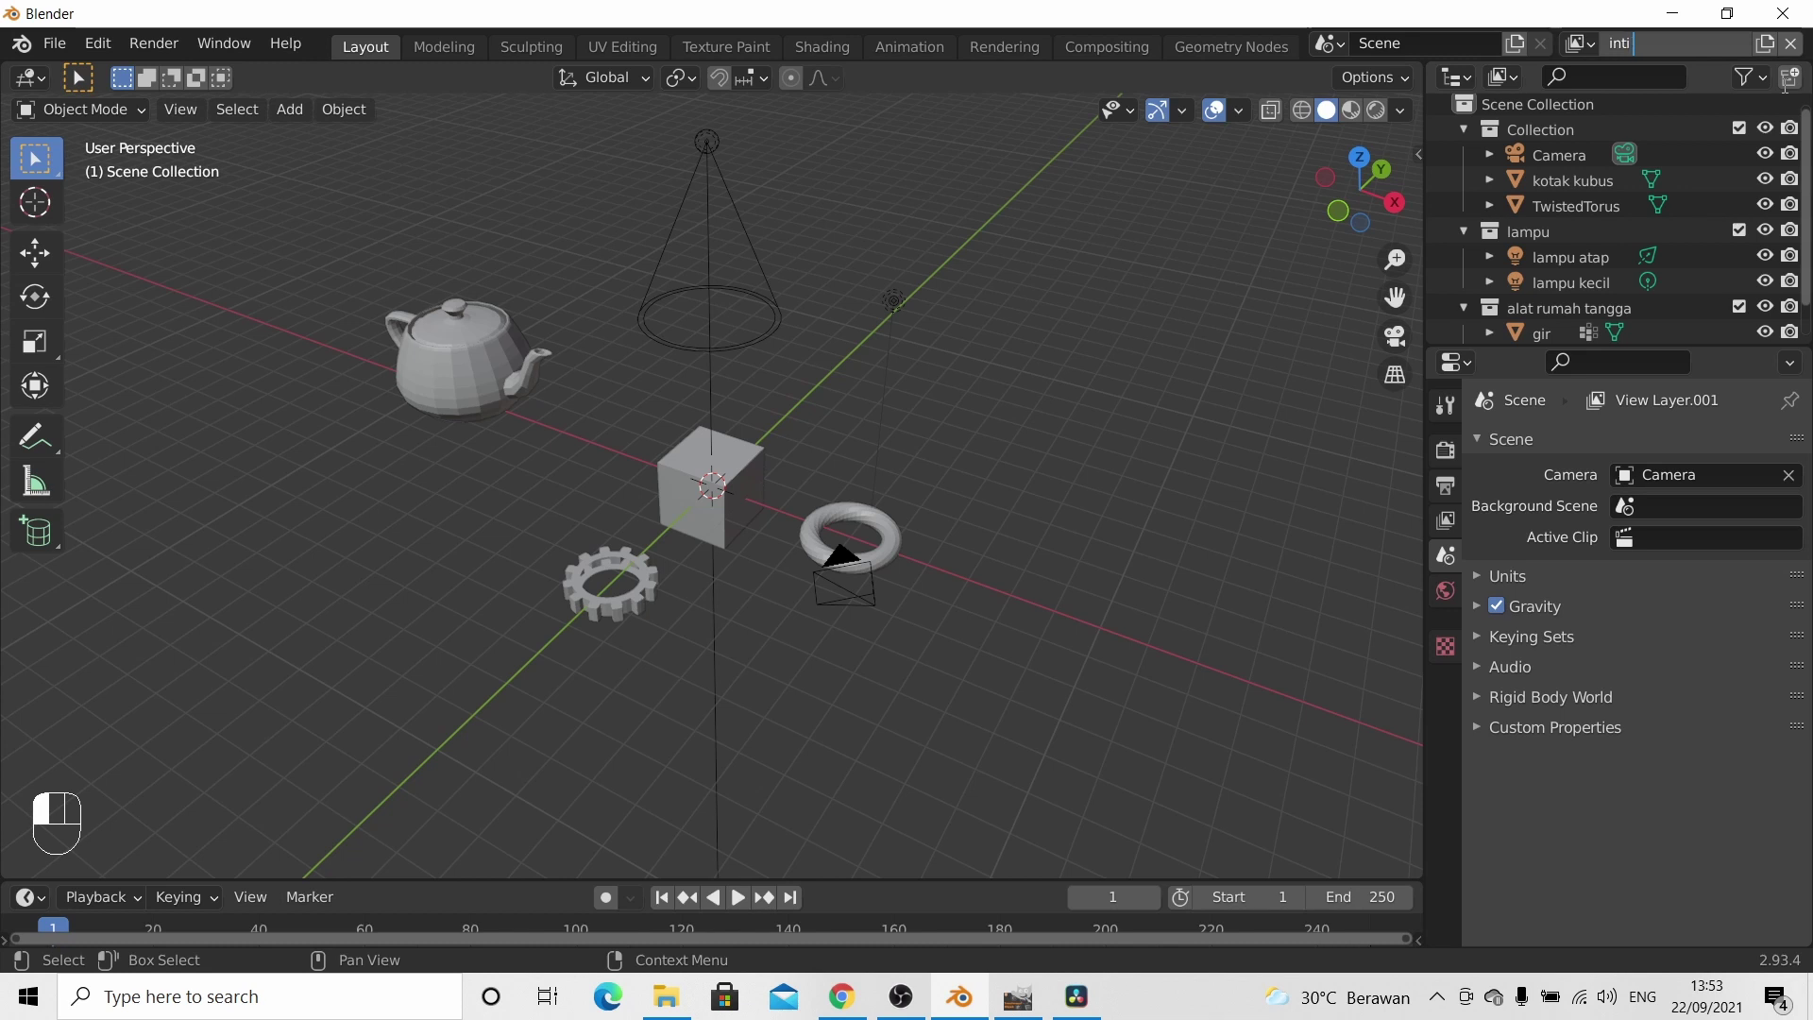
pyautogui.write(' rumah')
pyautogui.press('Return')
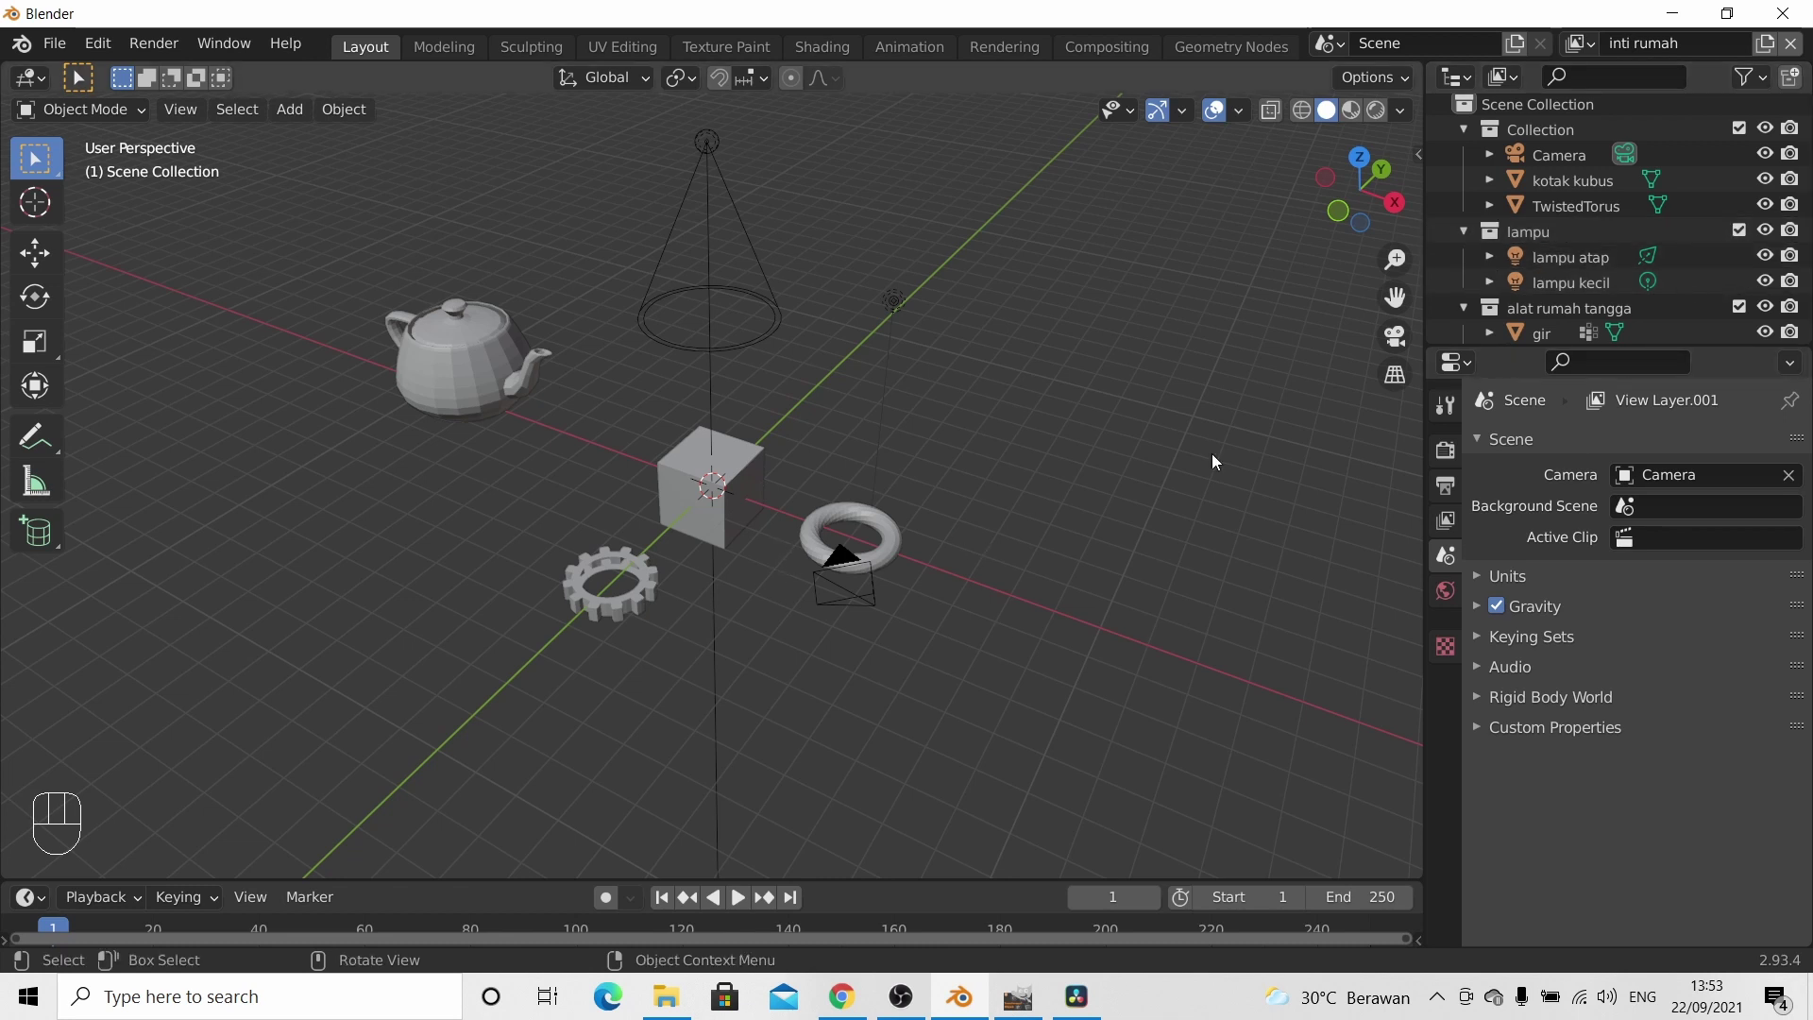
# - Hide TwistedTorus and kotak kubus in the viewport for the inti rumah view layer
pyautogui.click(1766, 206)
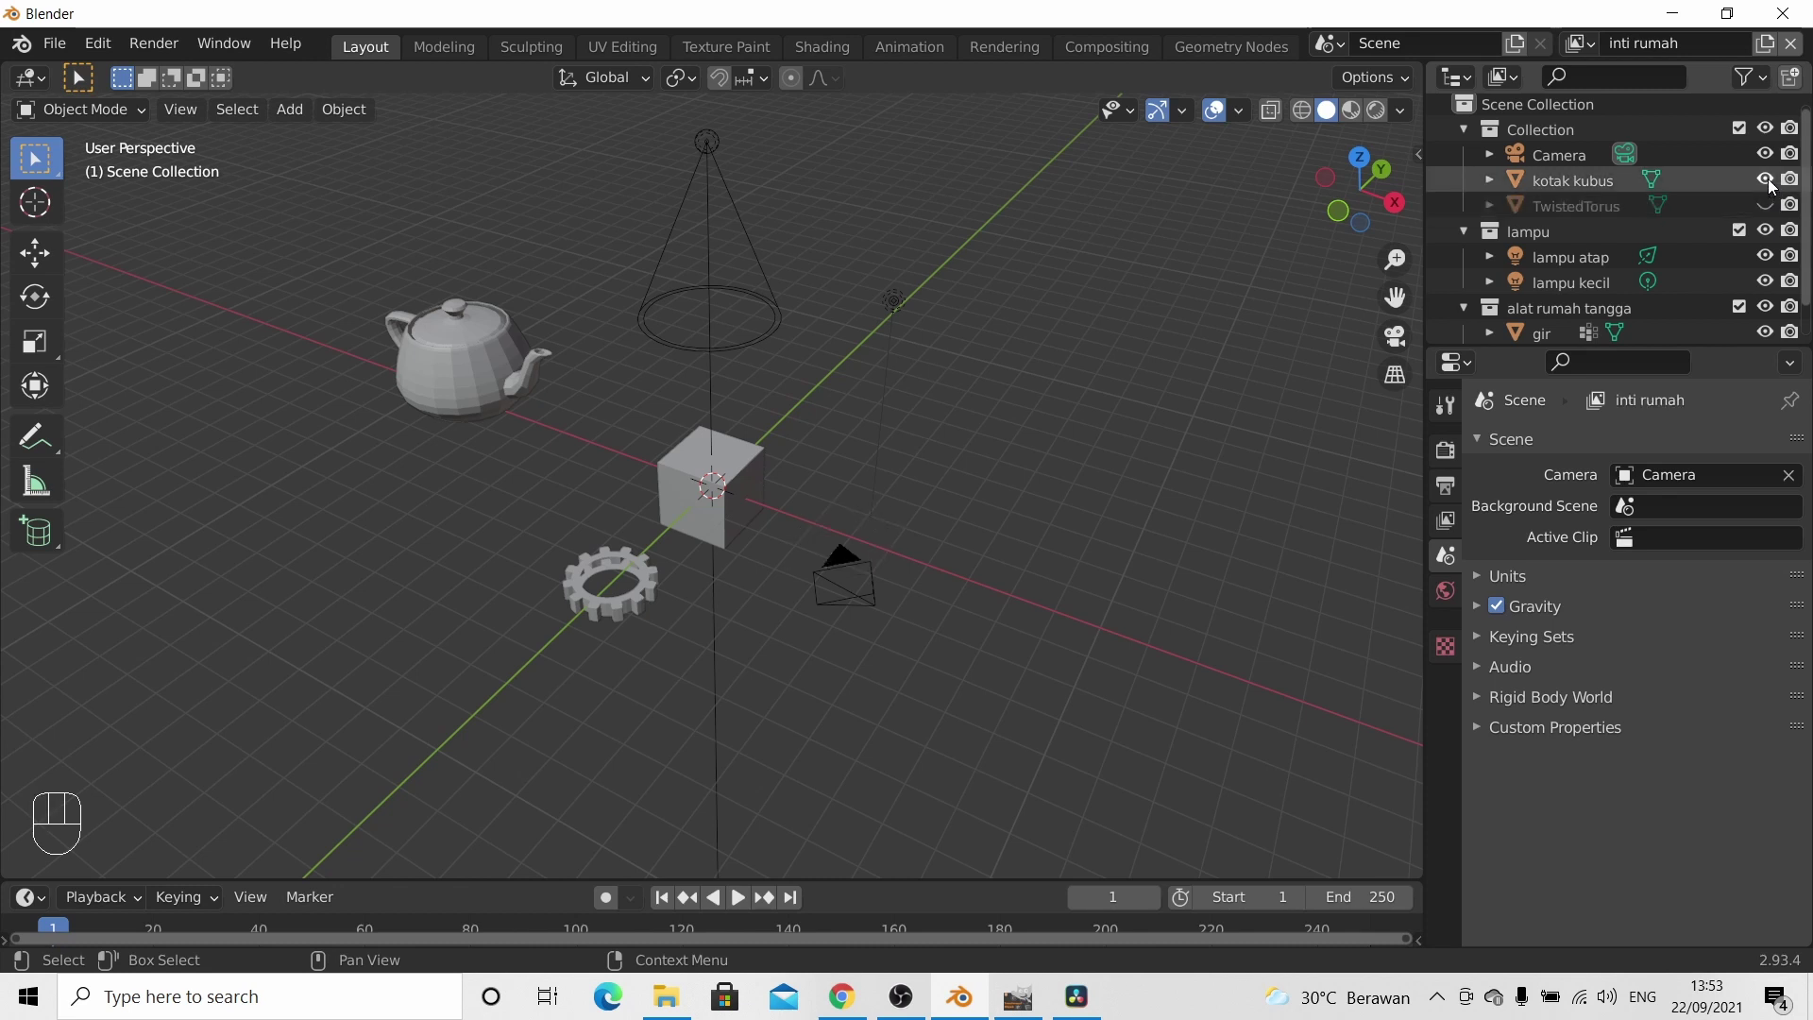
pyautogui.click(1766, 178)
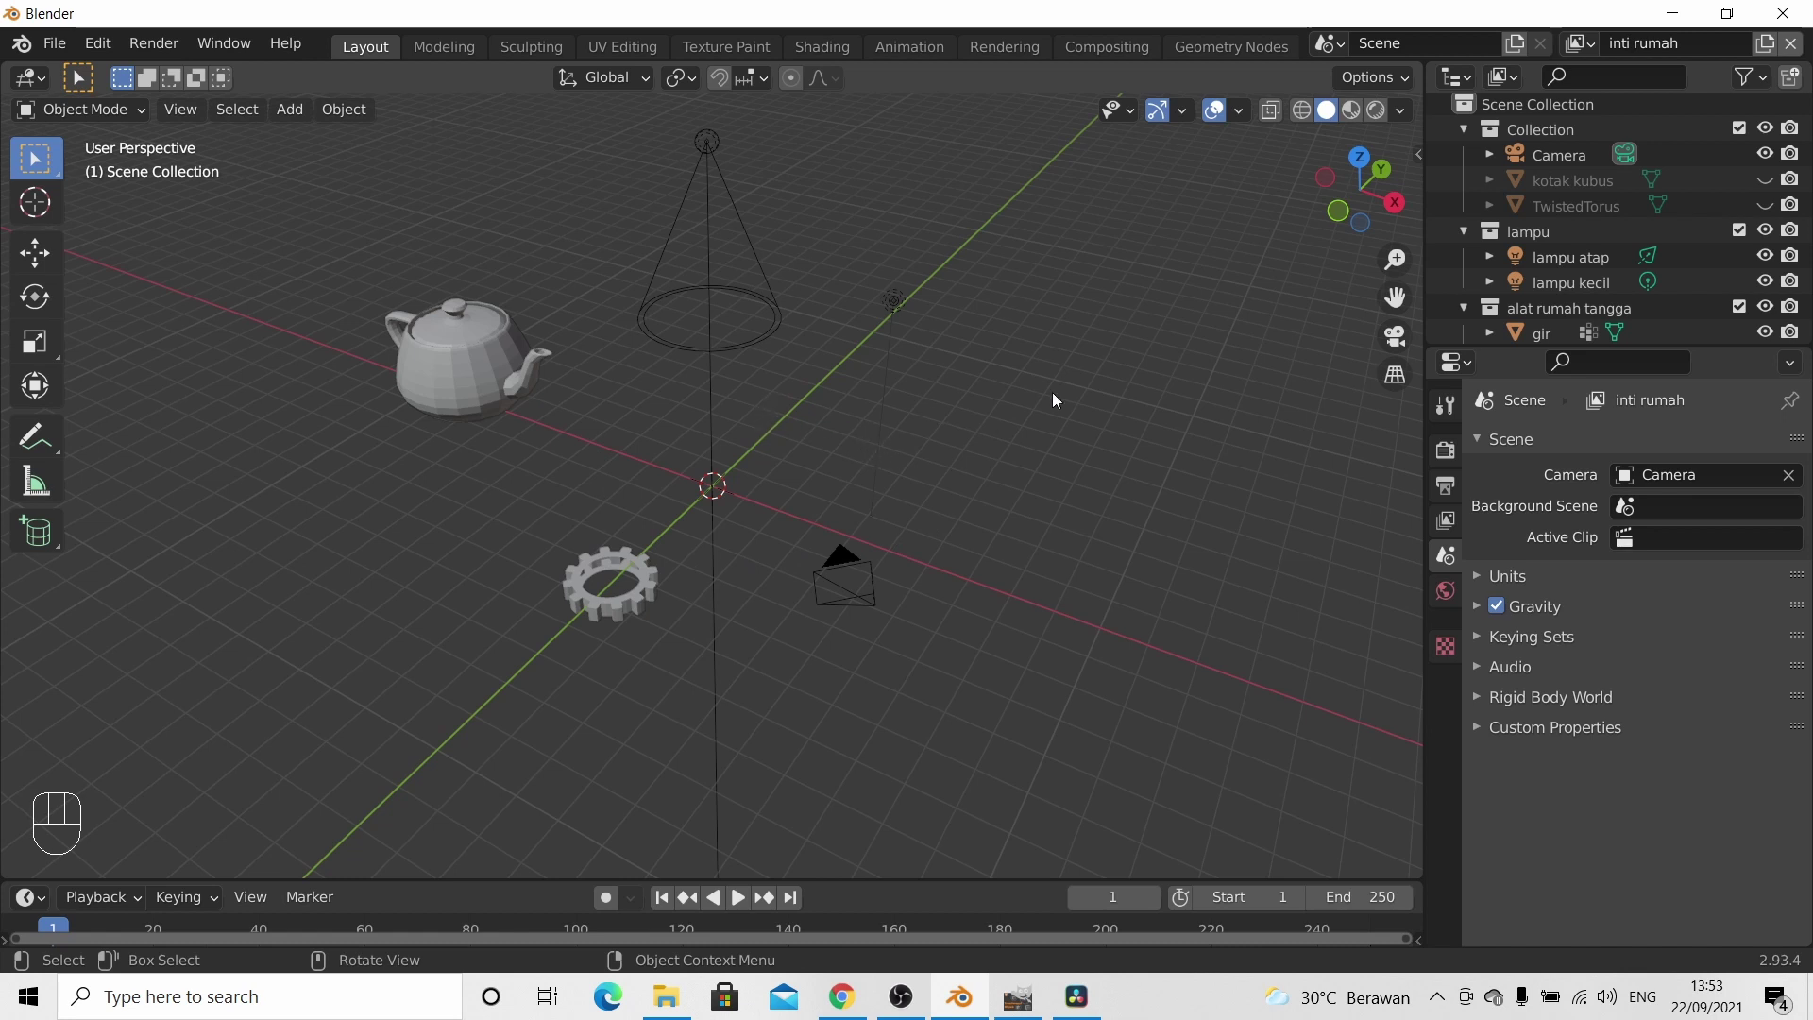
# - Switch to the original View Layer and back to inti rumah to compare the visibility of kotak kubus and TwistedTorus
pyautogui.click(1590, 44)
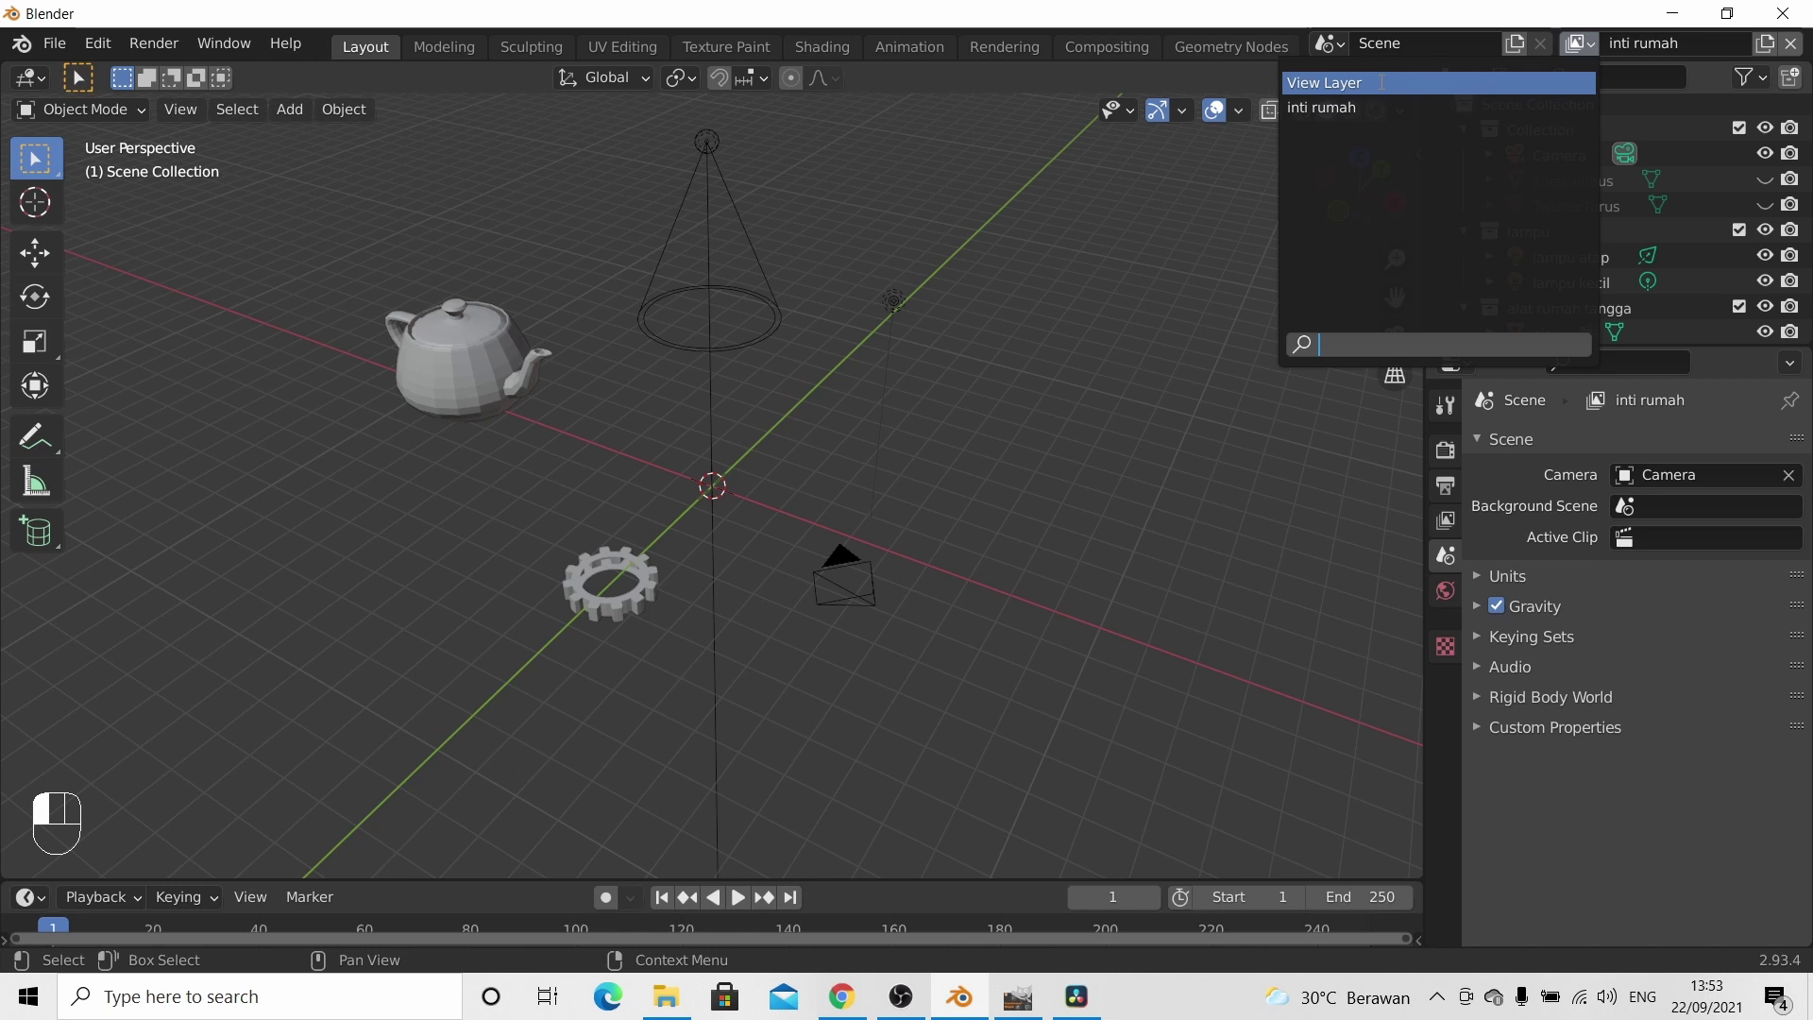
pyautogui.click(1382, 82)
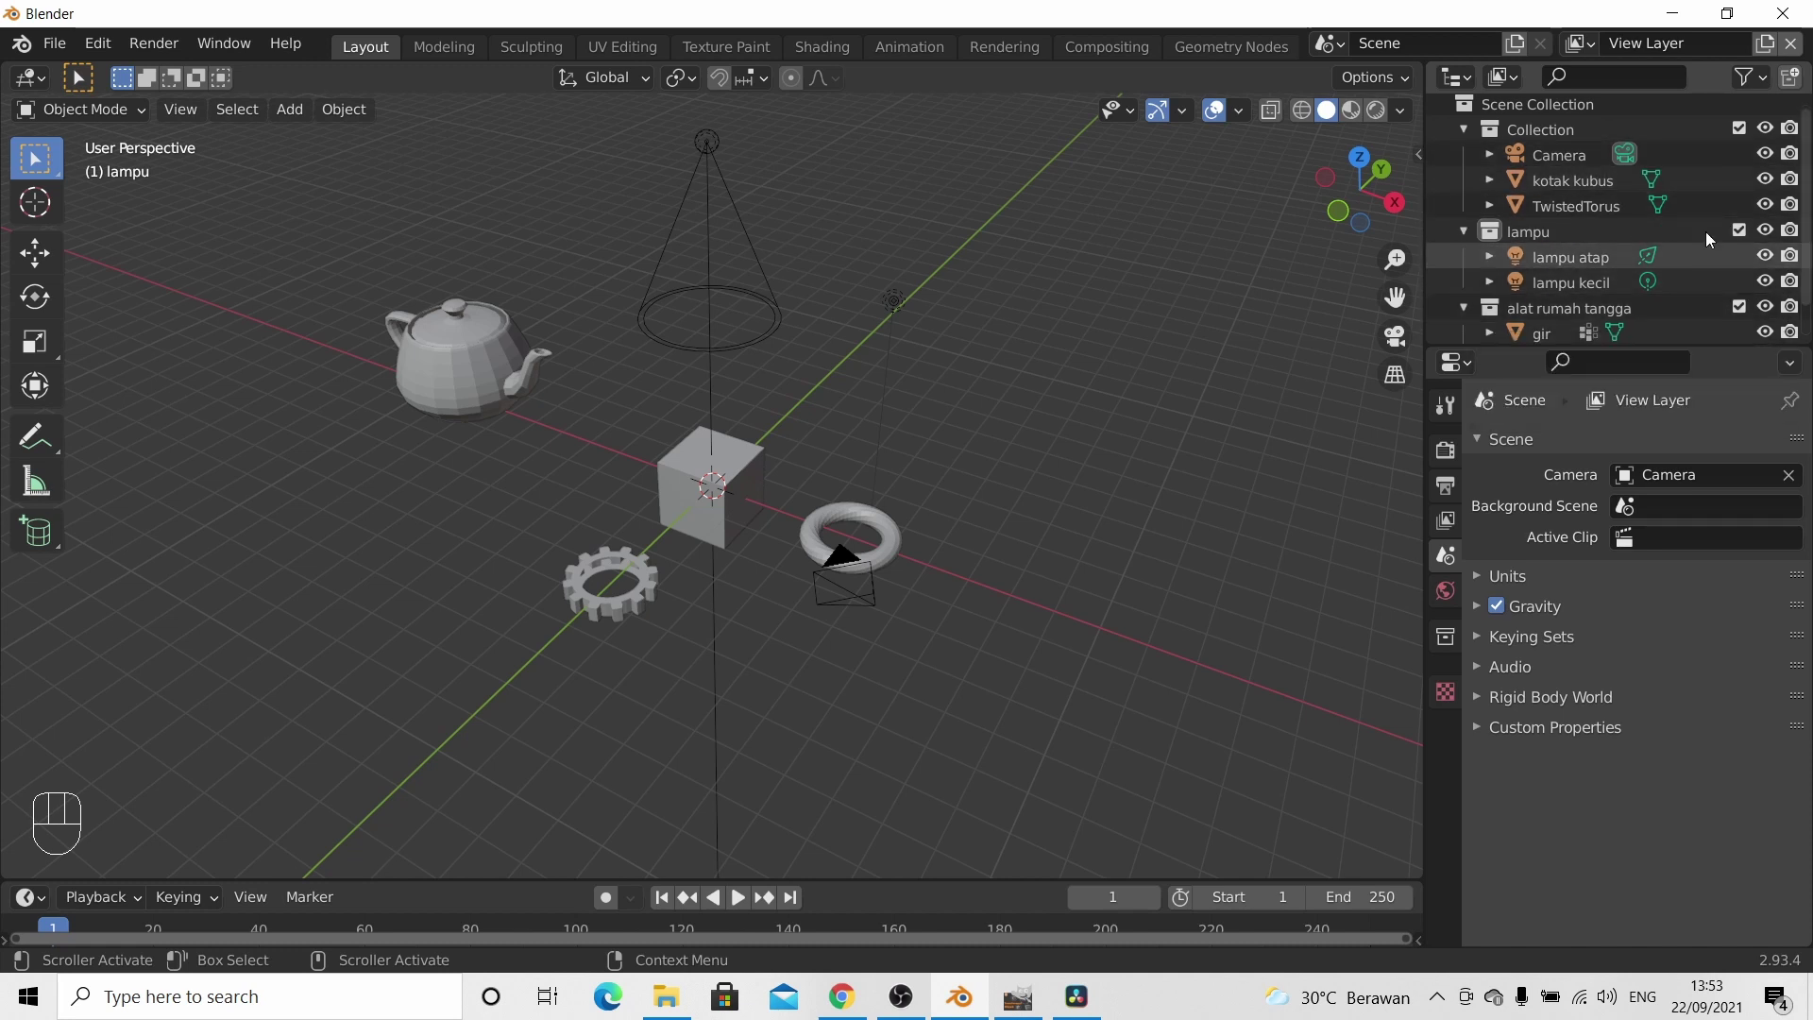
pyautogui.click(1589, 45)
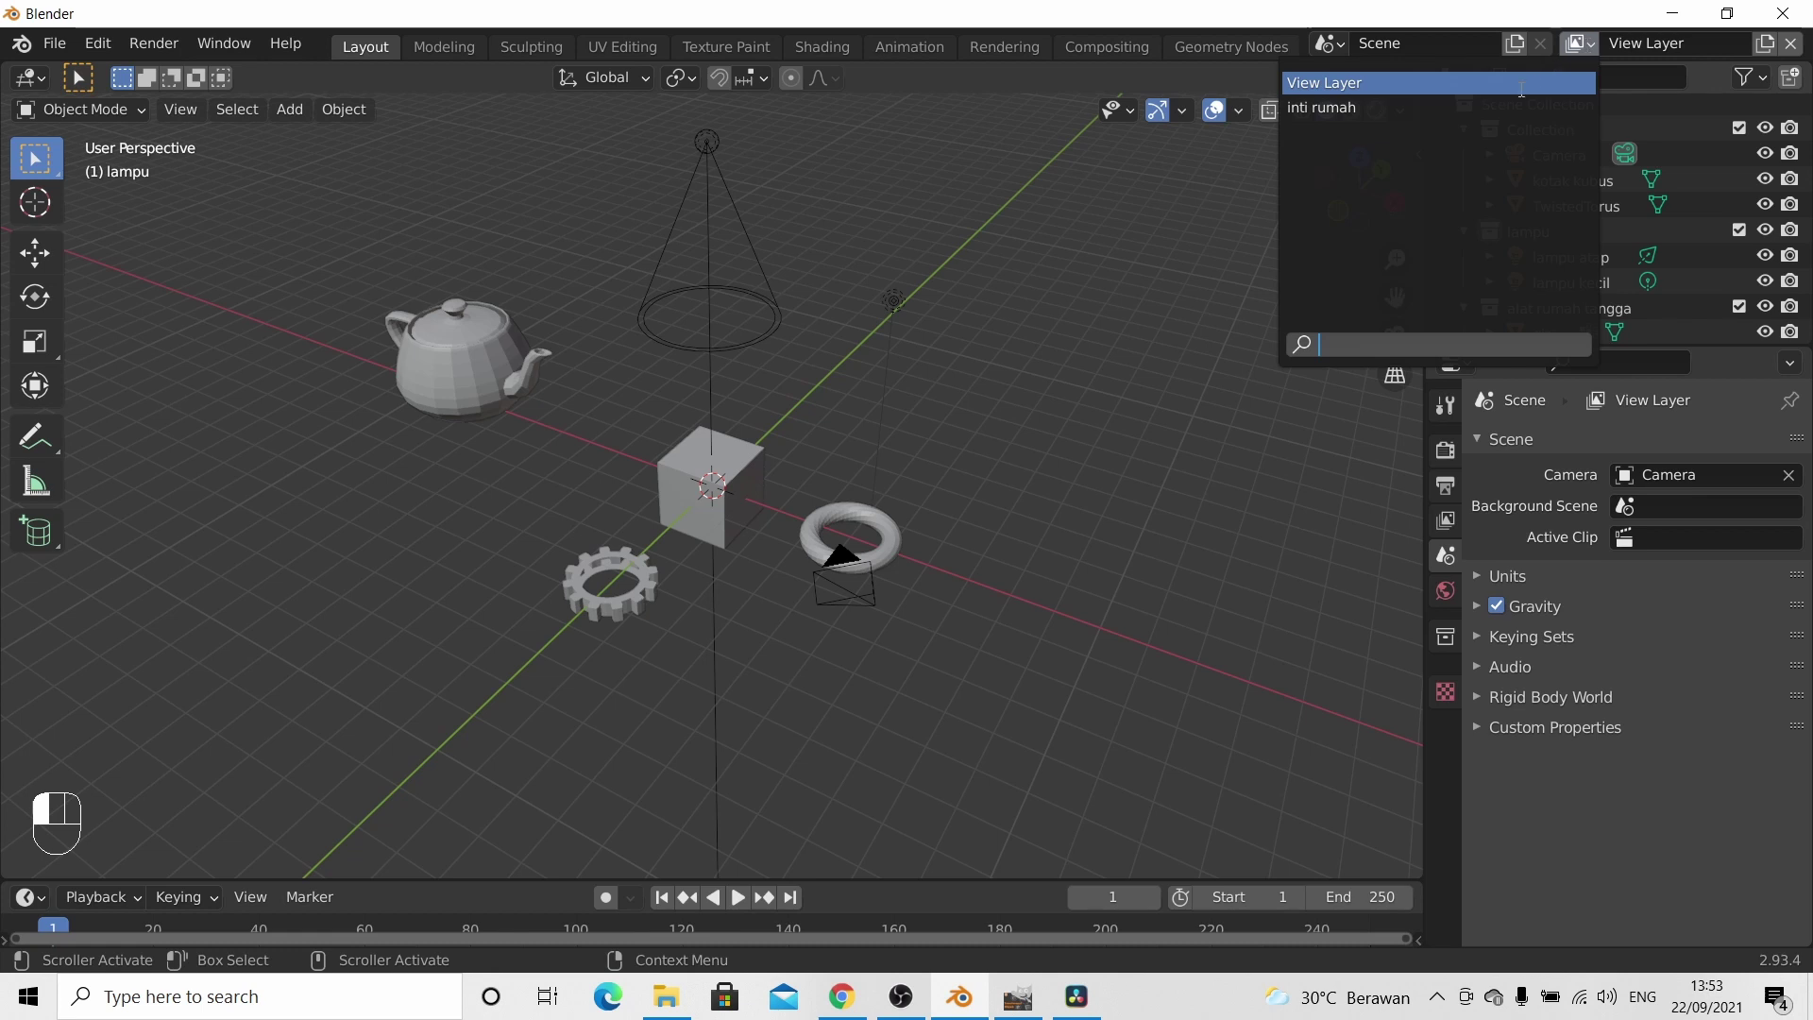
pyautogui.click(1453, 108)
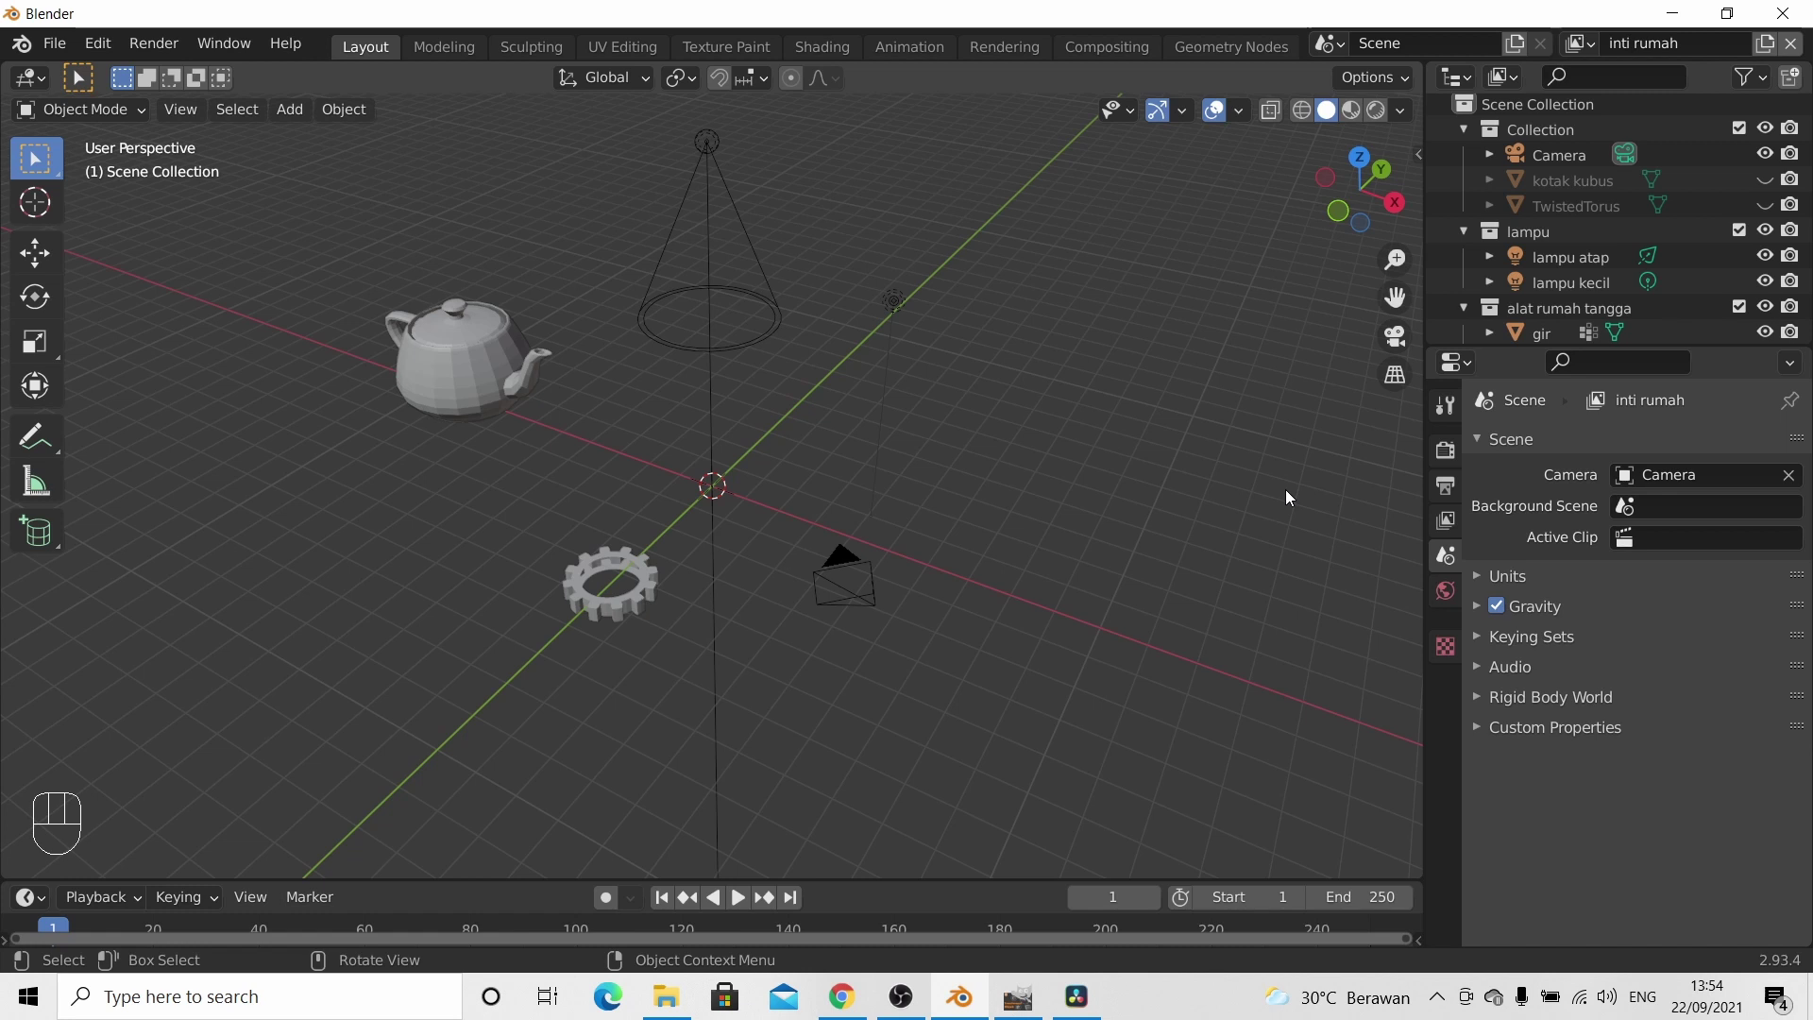
pyautogui.click(1766, 205)
pyautogui.click(1765, 178)
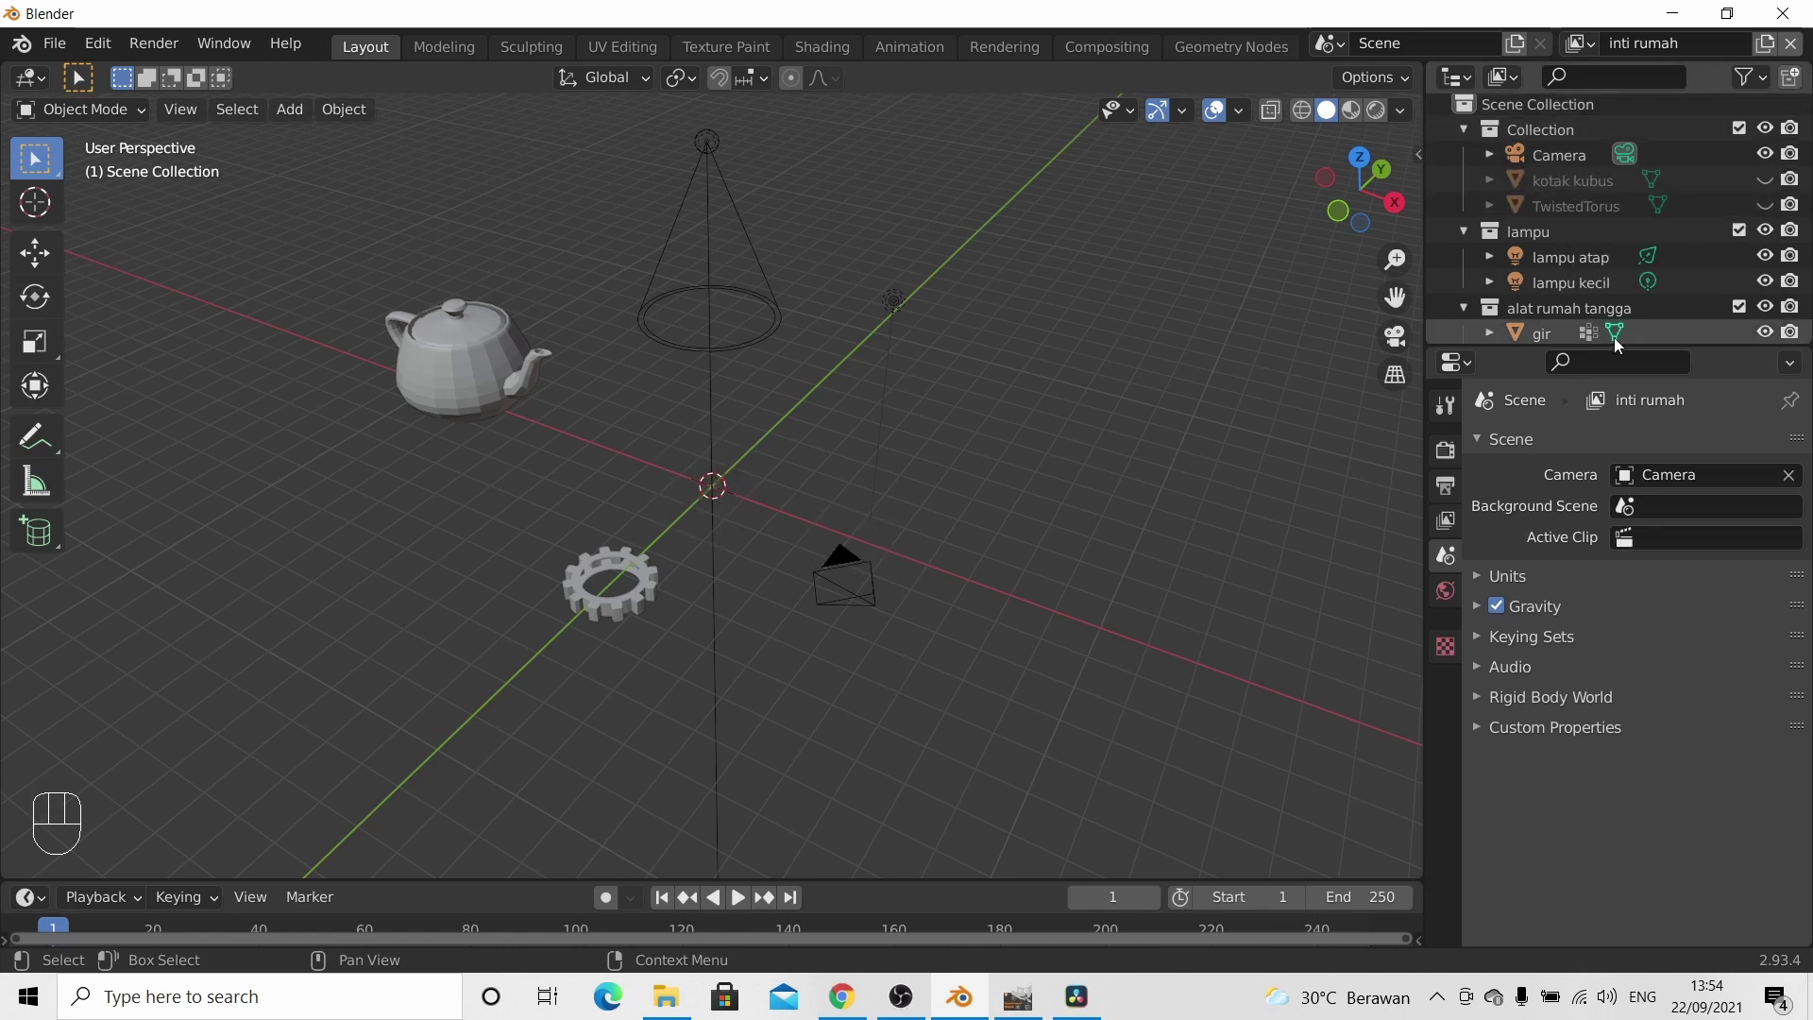